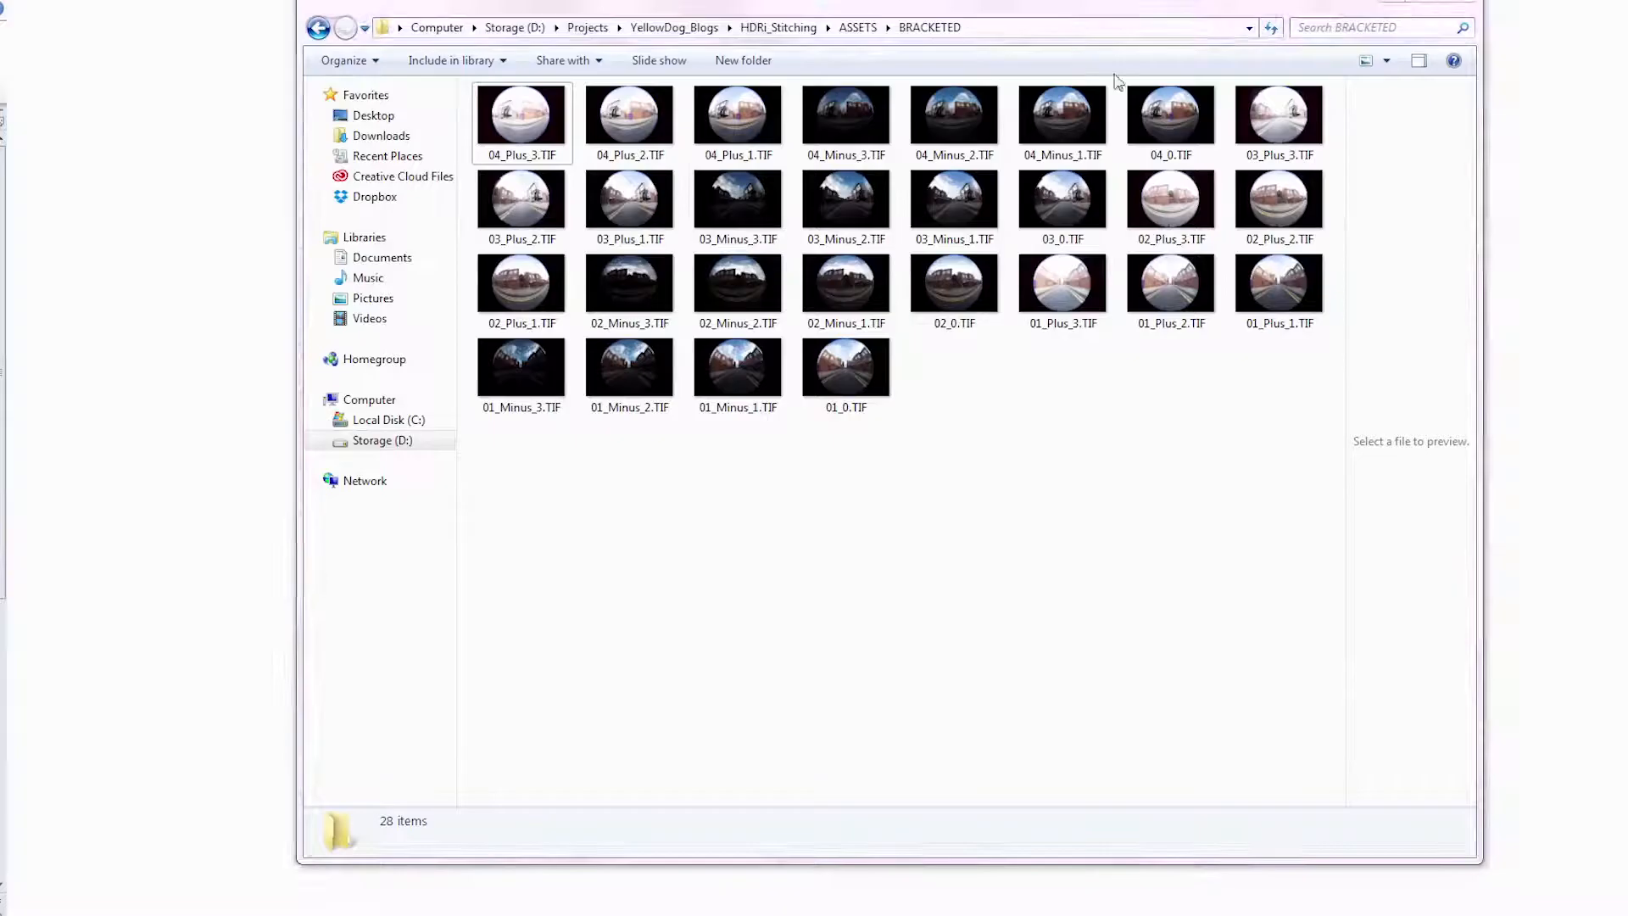
# Step: Look over the bracketed fisheye TIF images in the BRACKETED folder, opening 04_Plus_3.TIF for a closer view
pyautogui.moveTo(1259, 463); pyautogui.dragTo(460, 79)
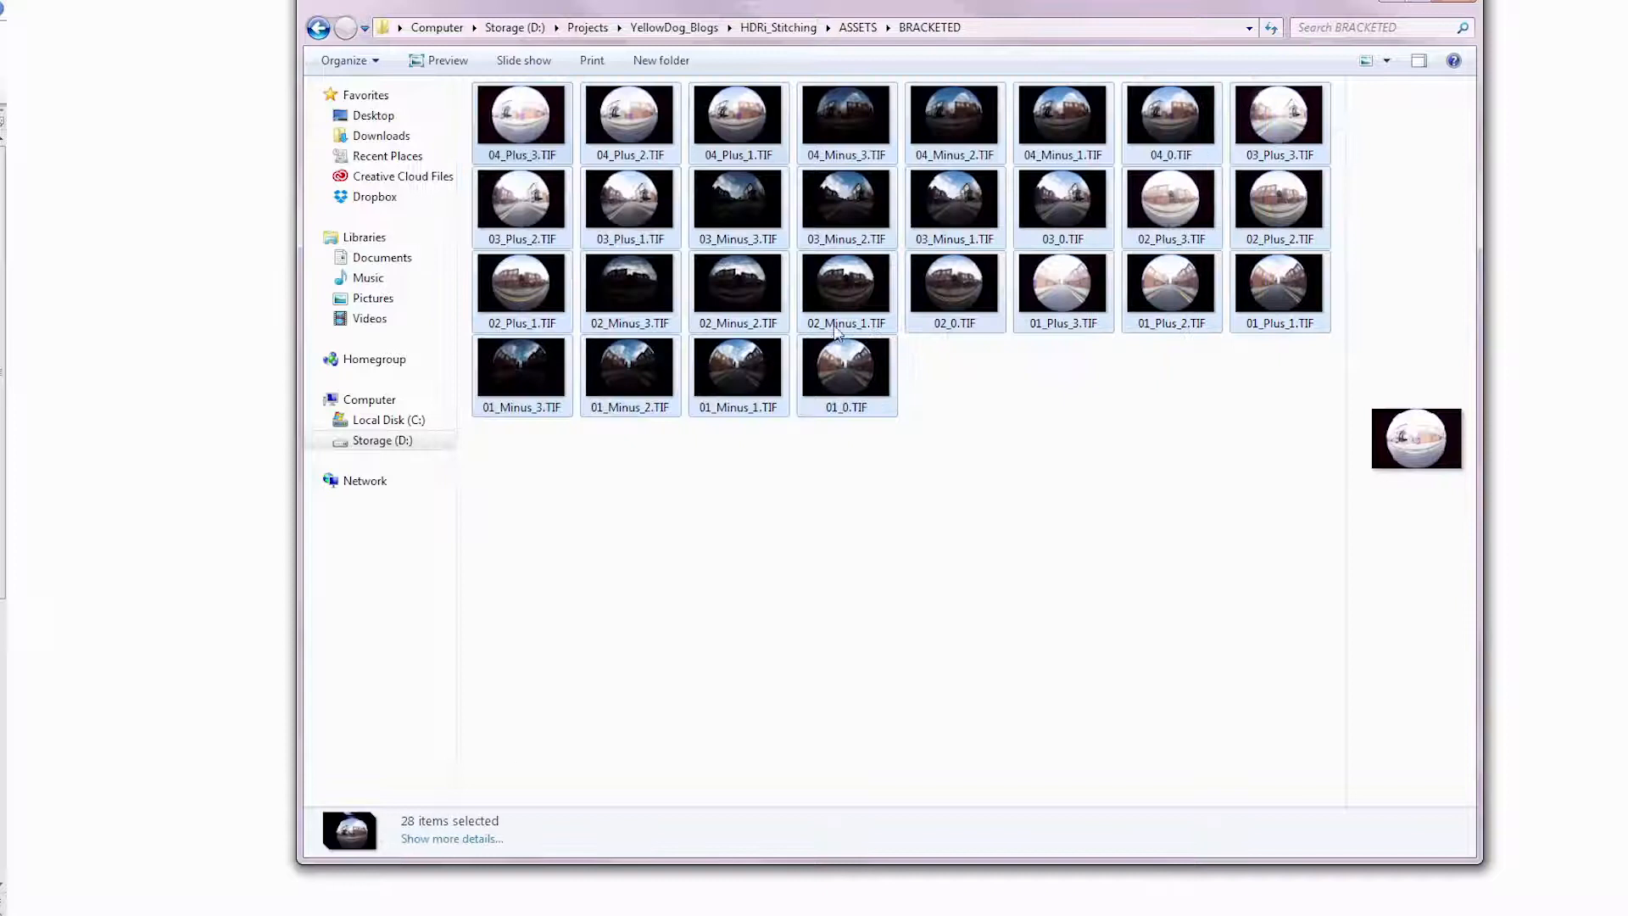
pyautogui.click(962, 512)
pyautogui.doubleClick(527, 134)
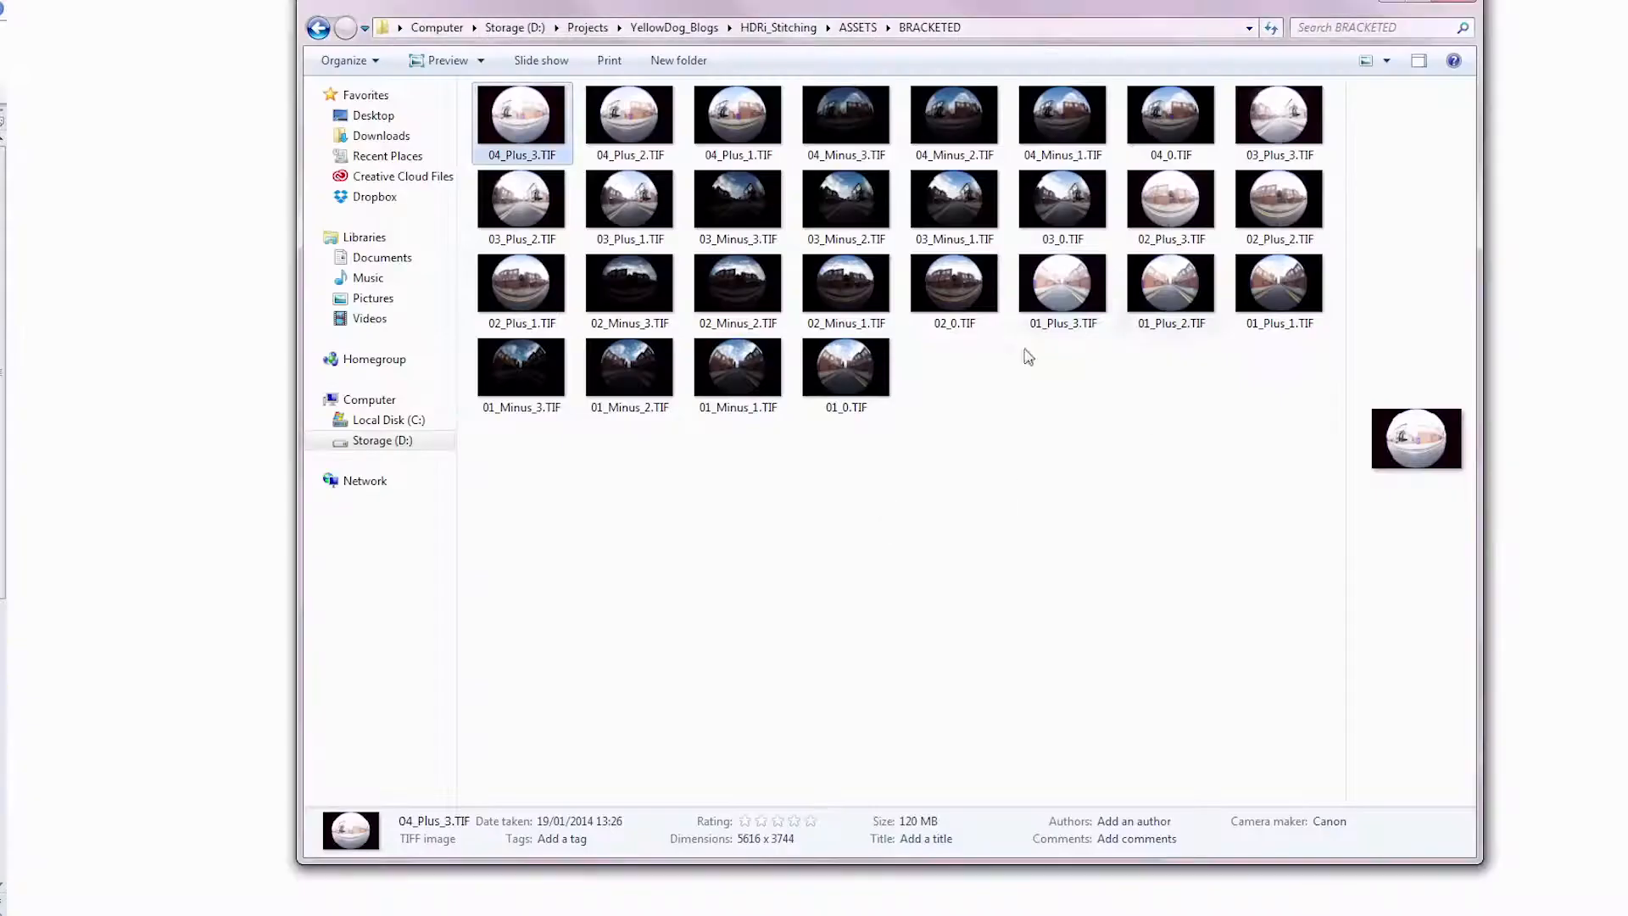
pyautogui.click(1044, 521)
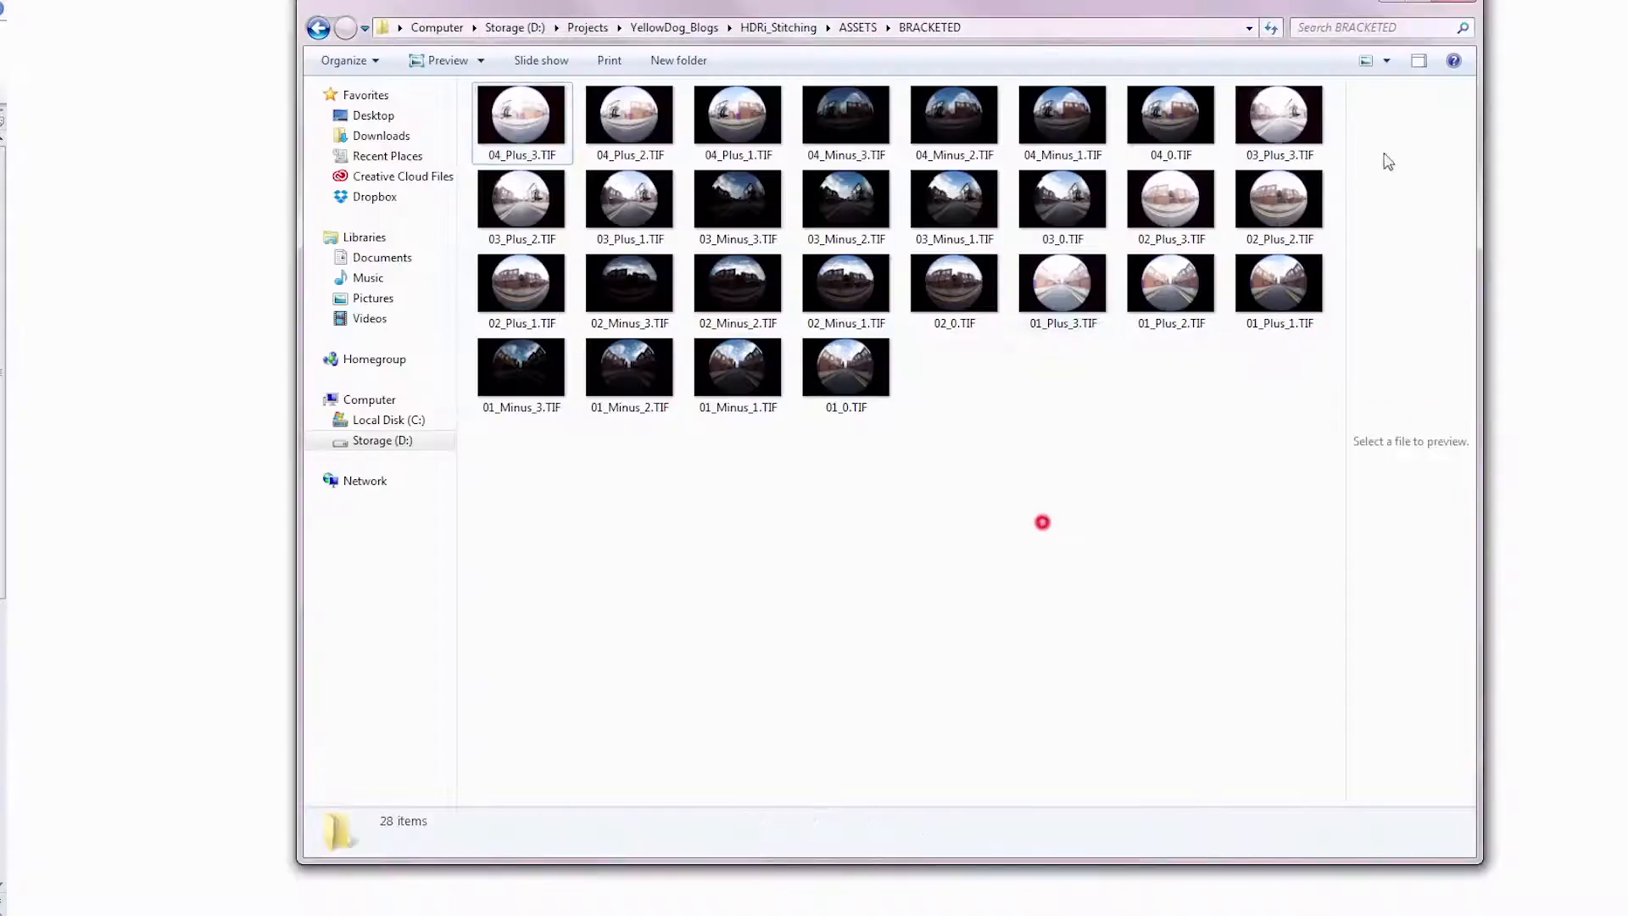
pyautogui.click(1384, 66)
pyautogui.click(1384, 65)
pyautogui.moveTo(1337, 189); pyautogui.dragTo(1365, 651)
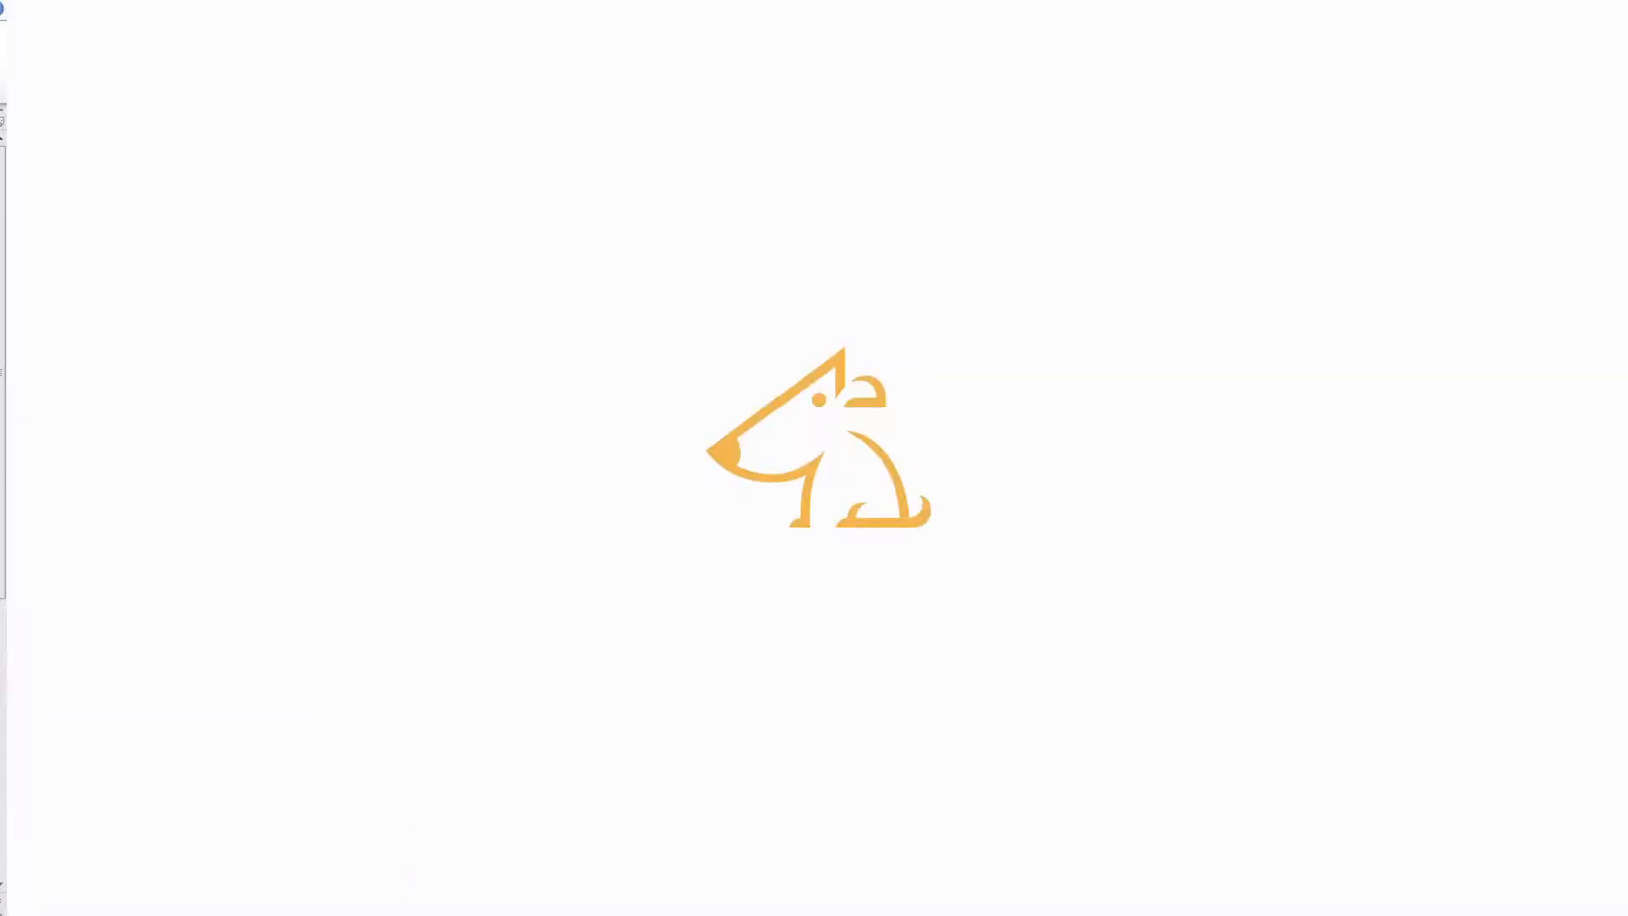
# Step: Start PTGui and load all the bracketed TIF images from the BRACKETED folder into the project
pyautogui.press('super')
pyautogui.click(83, 531)
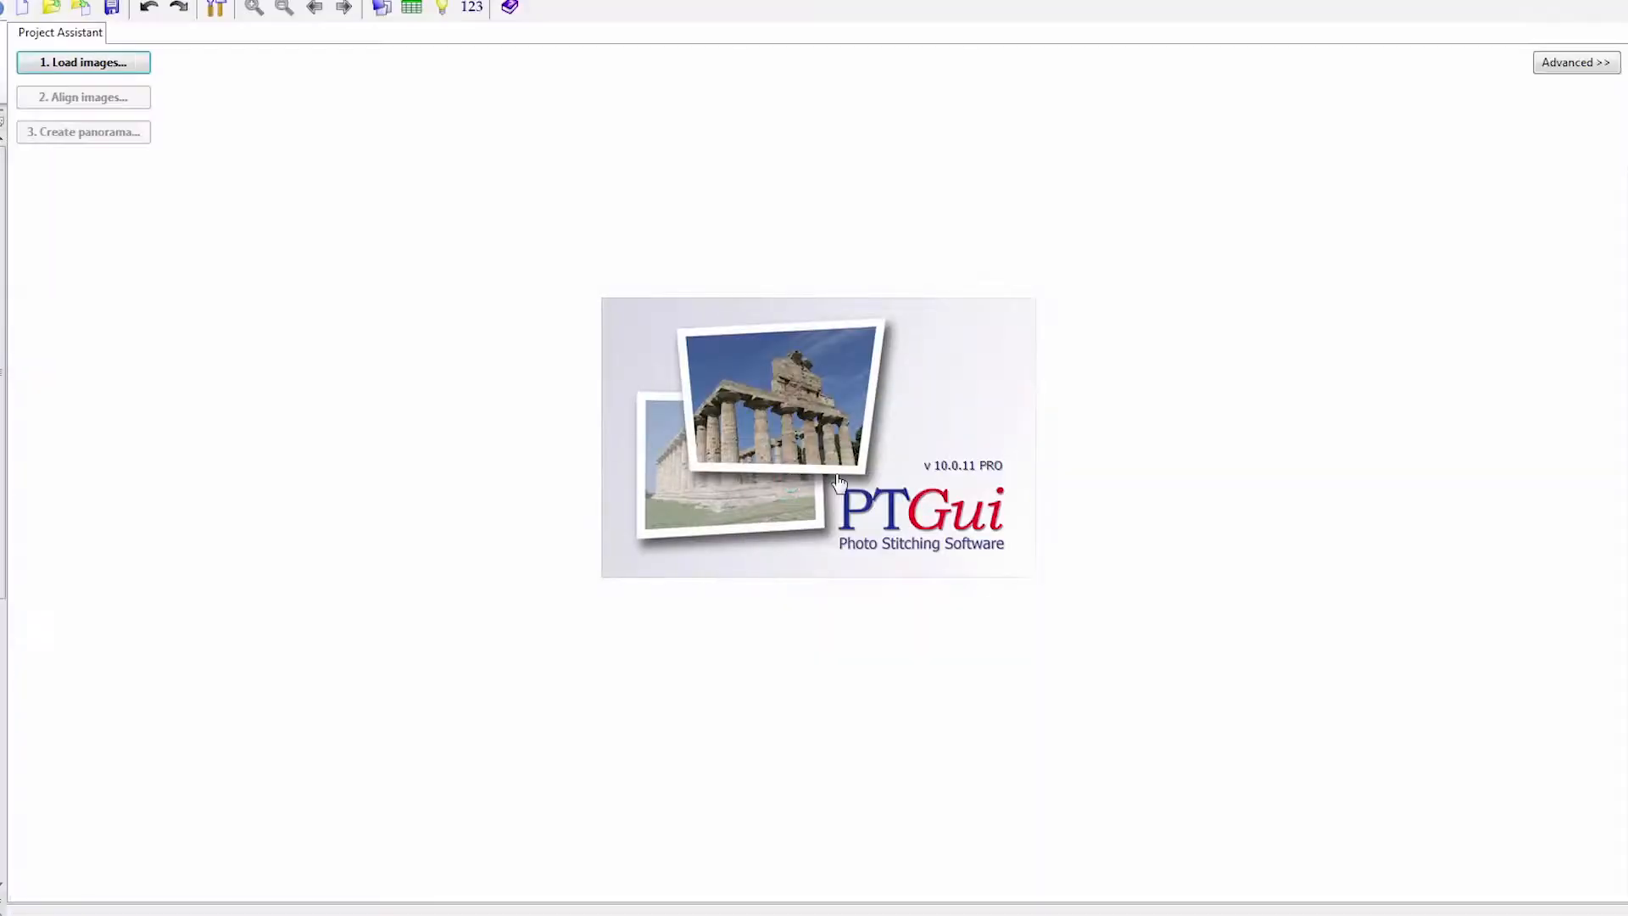
pyautogui.click(86, 62)
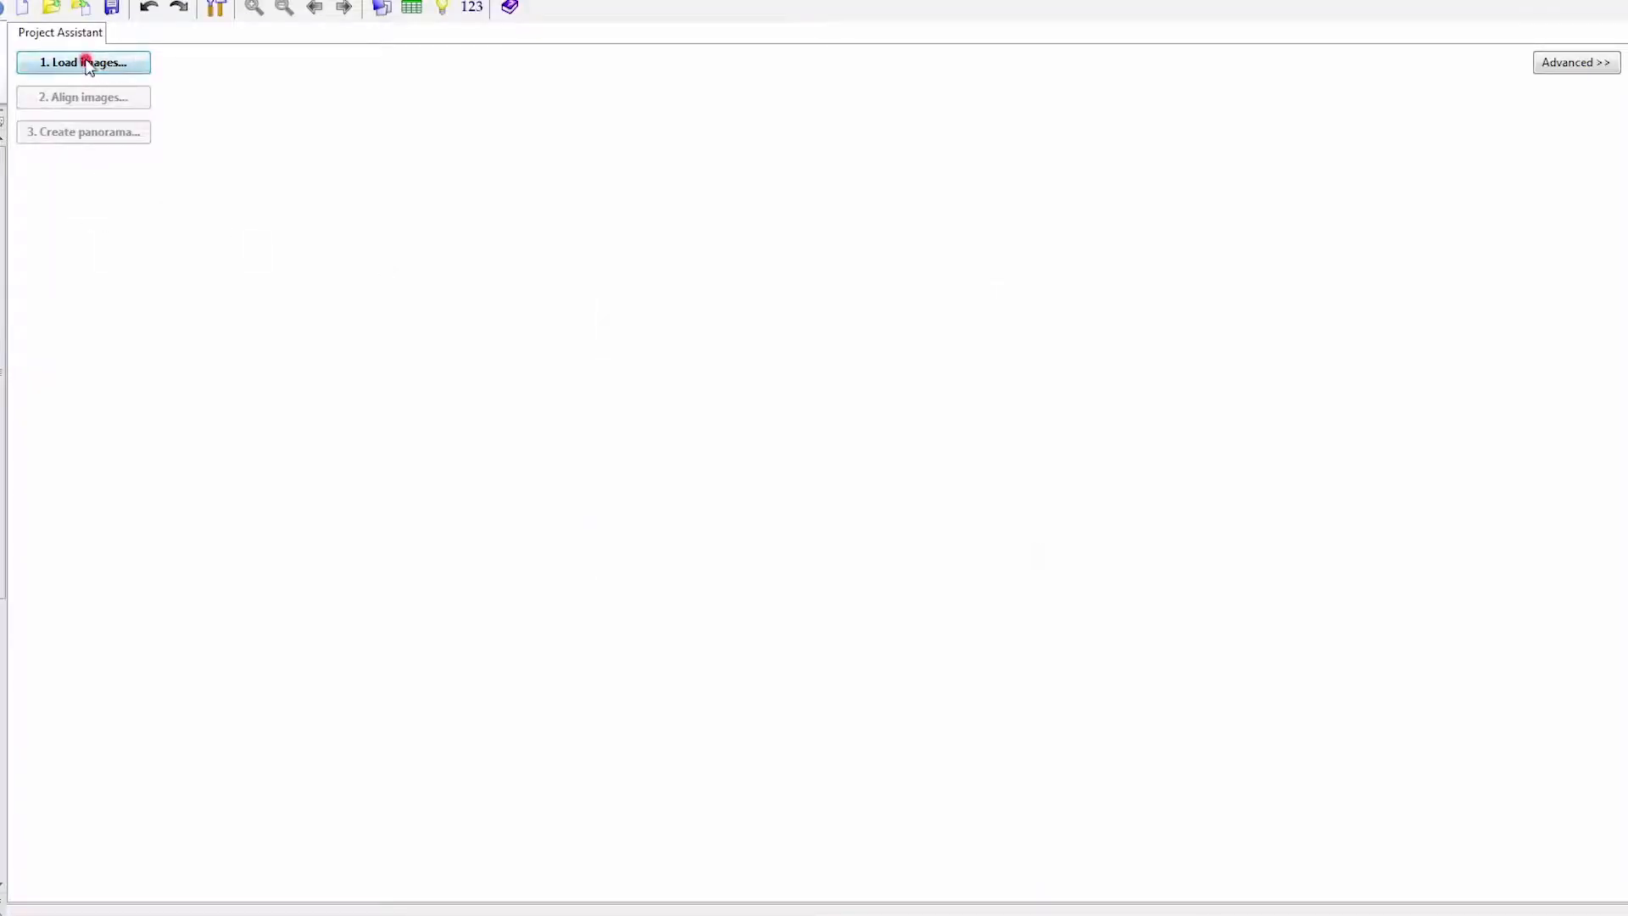
pyautogui.click(1081, 503)
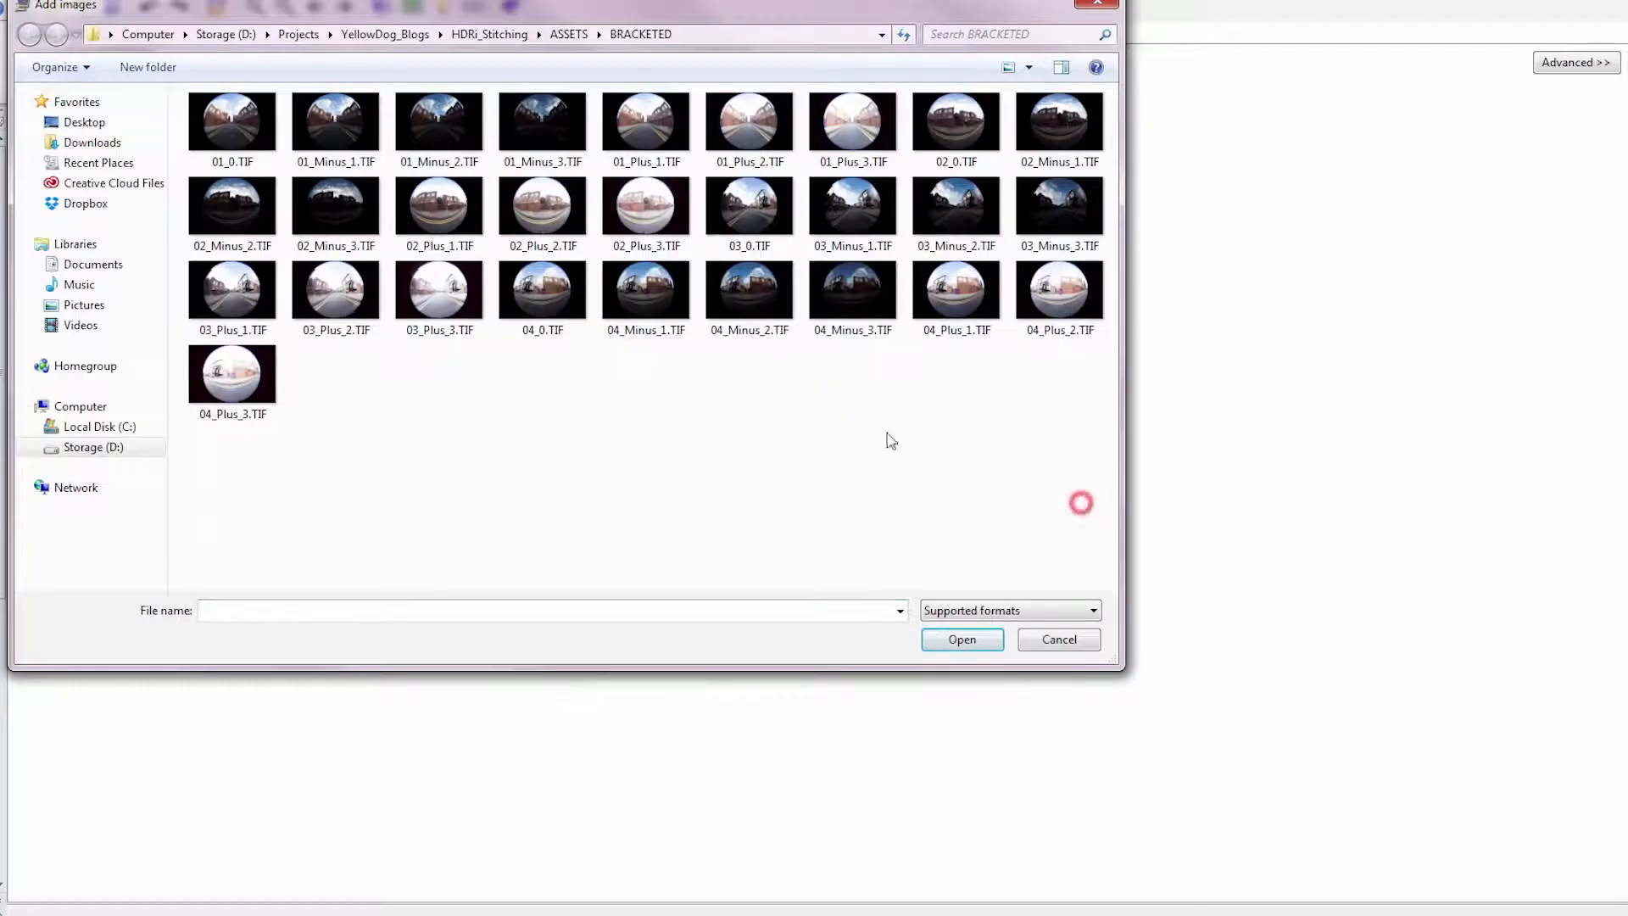
pyautogui.moveTo(1072, 429); pyautogui.dragTo(182, 89)
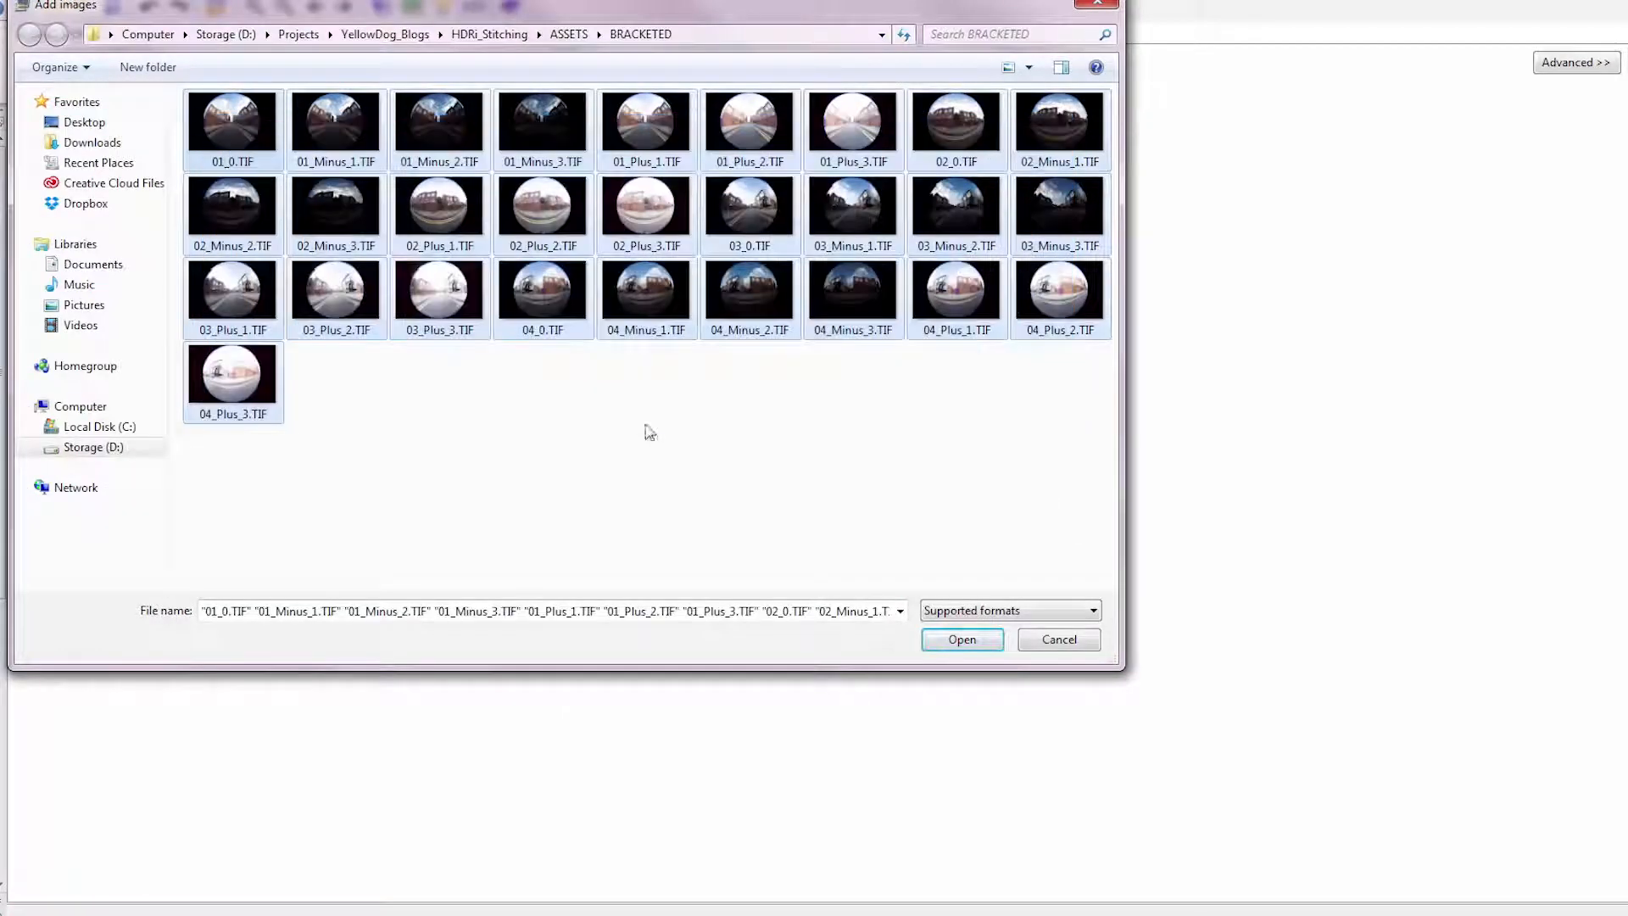
pyautogui.click(949, 640)
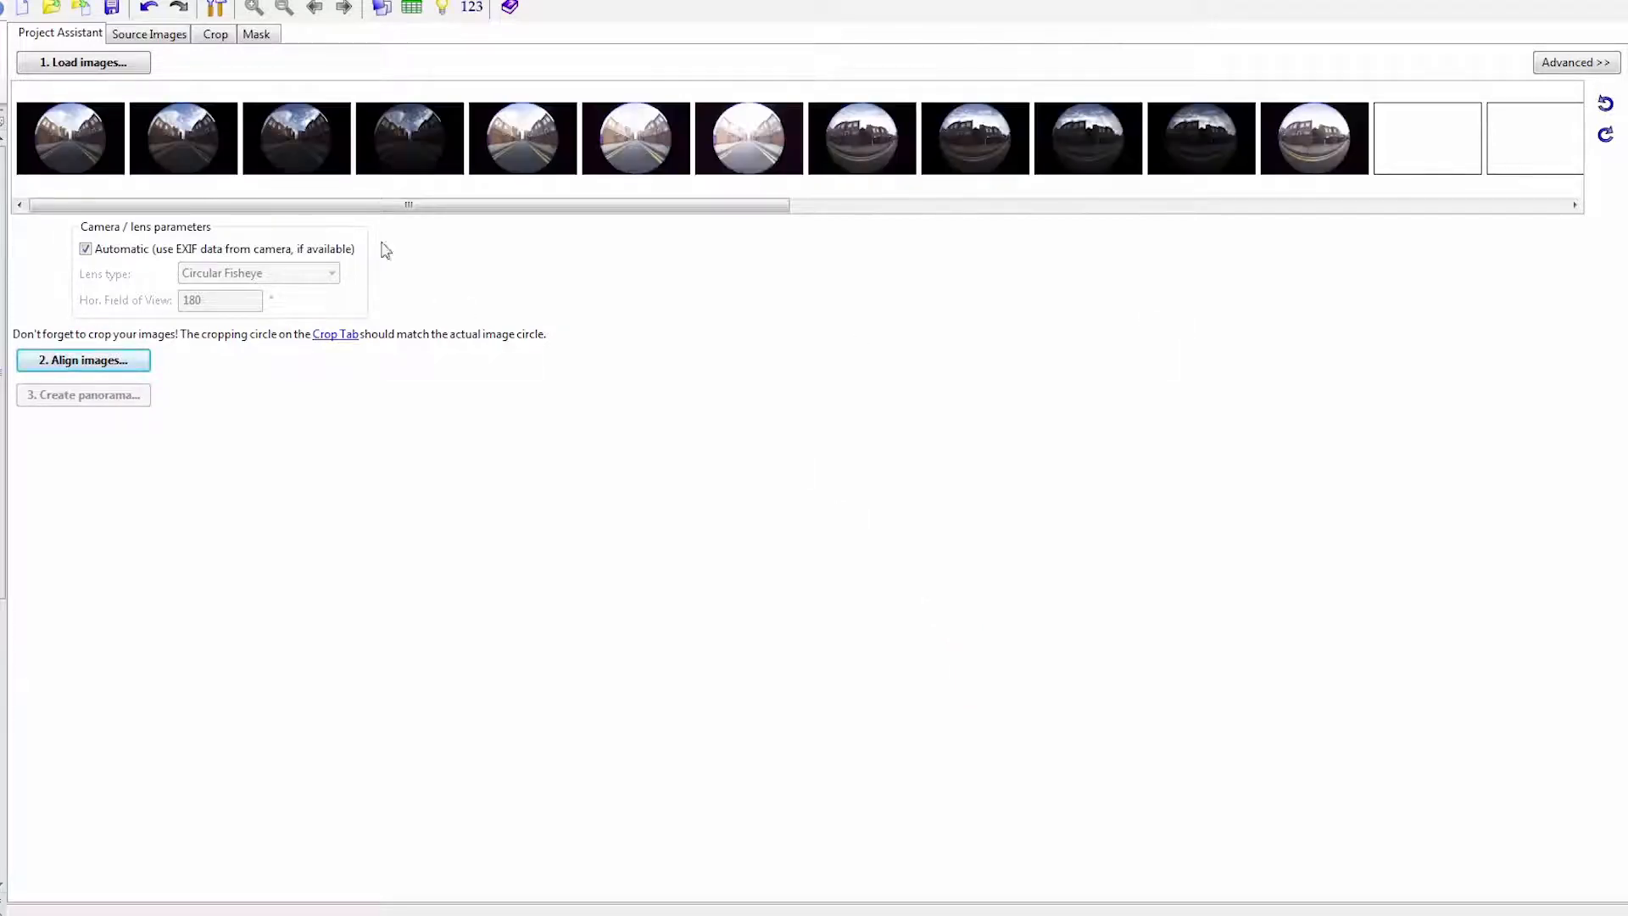
# Step: Show the advanced options and align the images with HDR mode enabled, the bracketed images linked and Exposure Fusion as the HDR method
pyautogui.click(1560, 67)
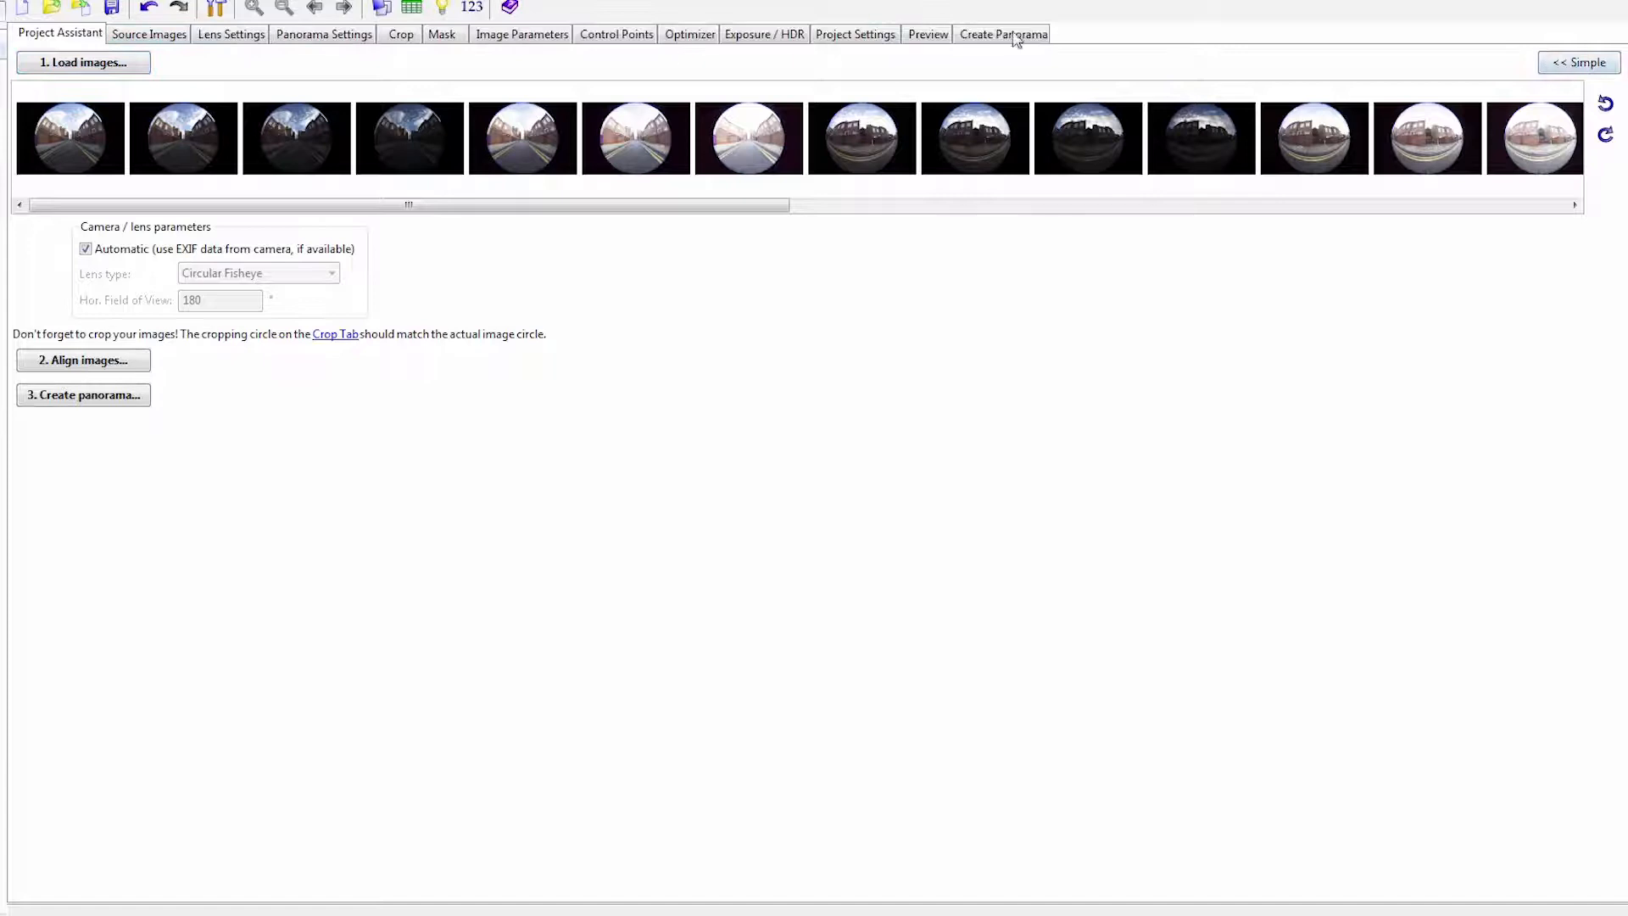
pyautogui.click(120, 359)
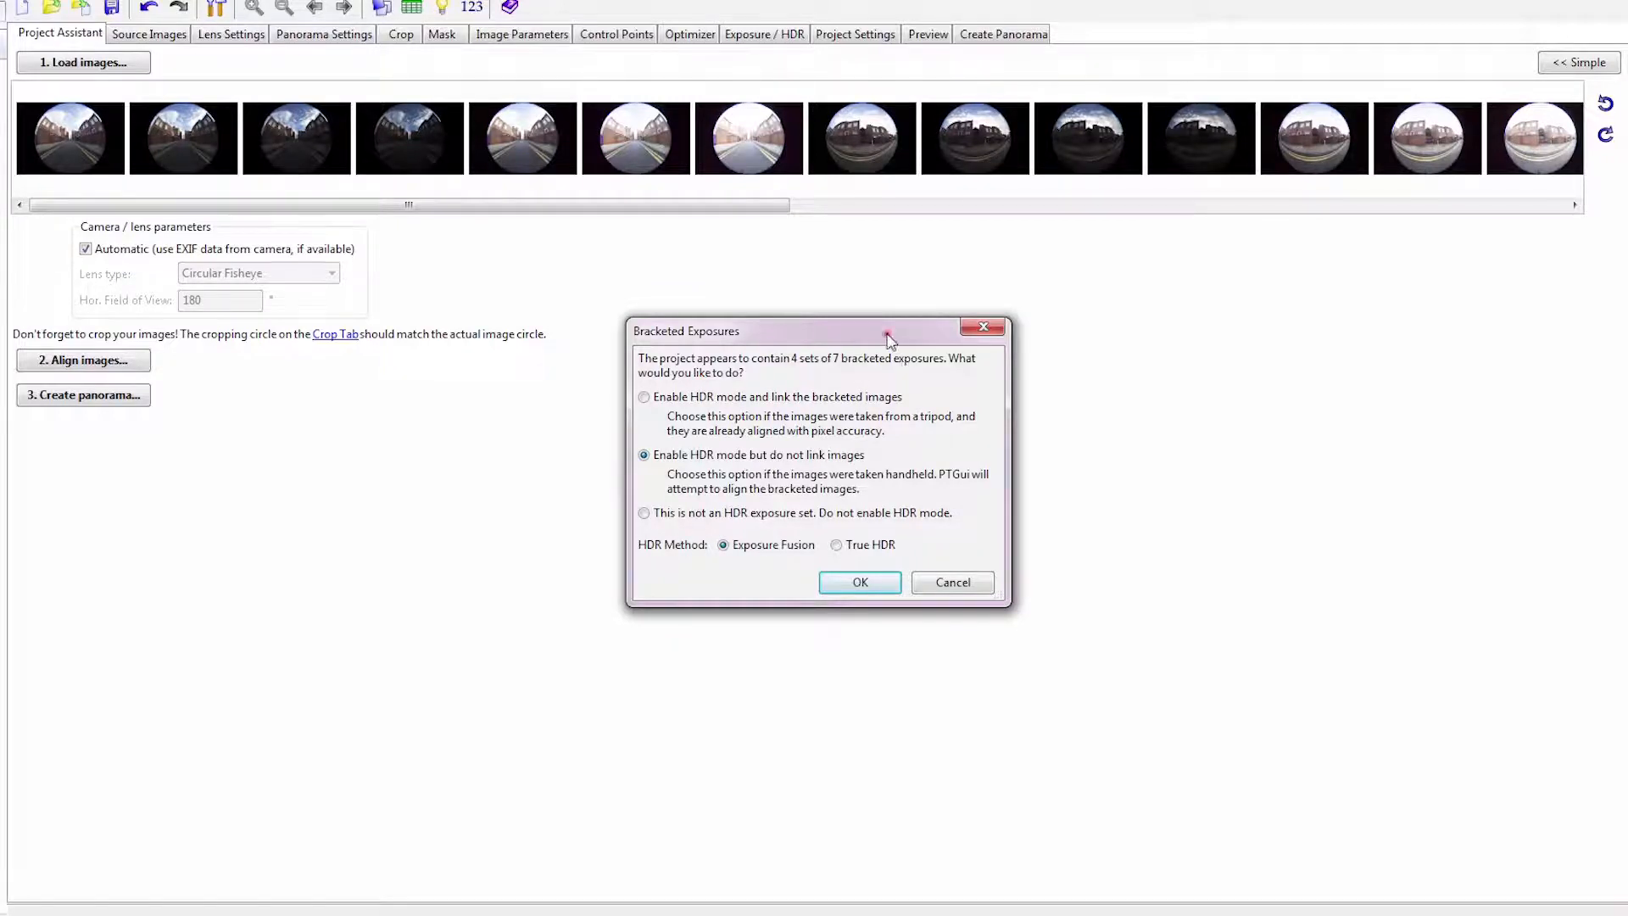
pyautogui.moveTo(890, 331); pyautogui.dragTo(820, 249)
pyautogui.click(589, 316)
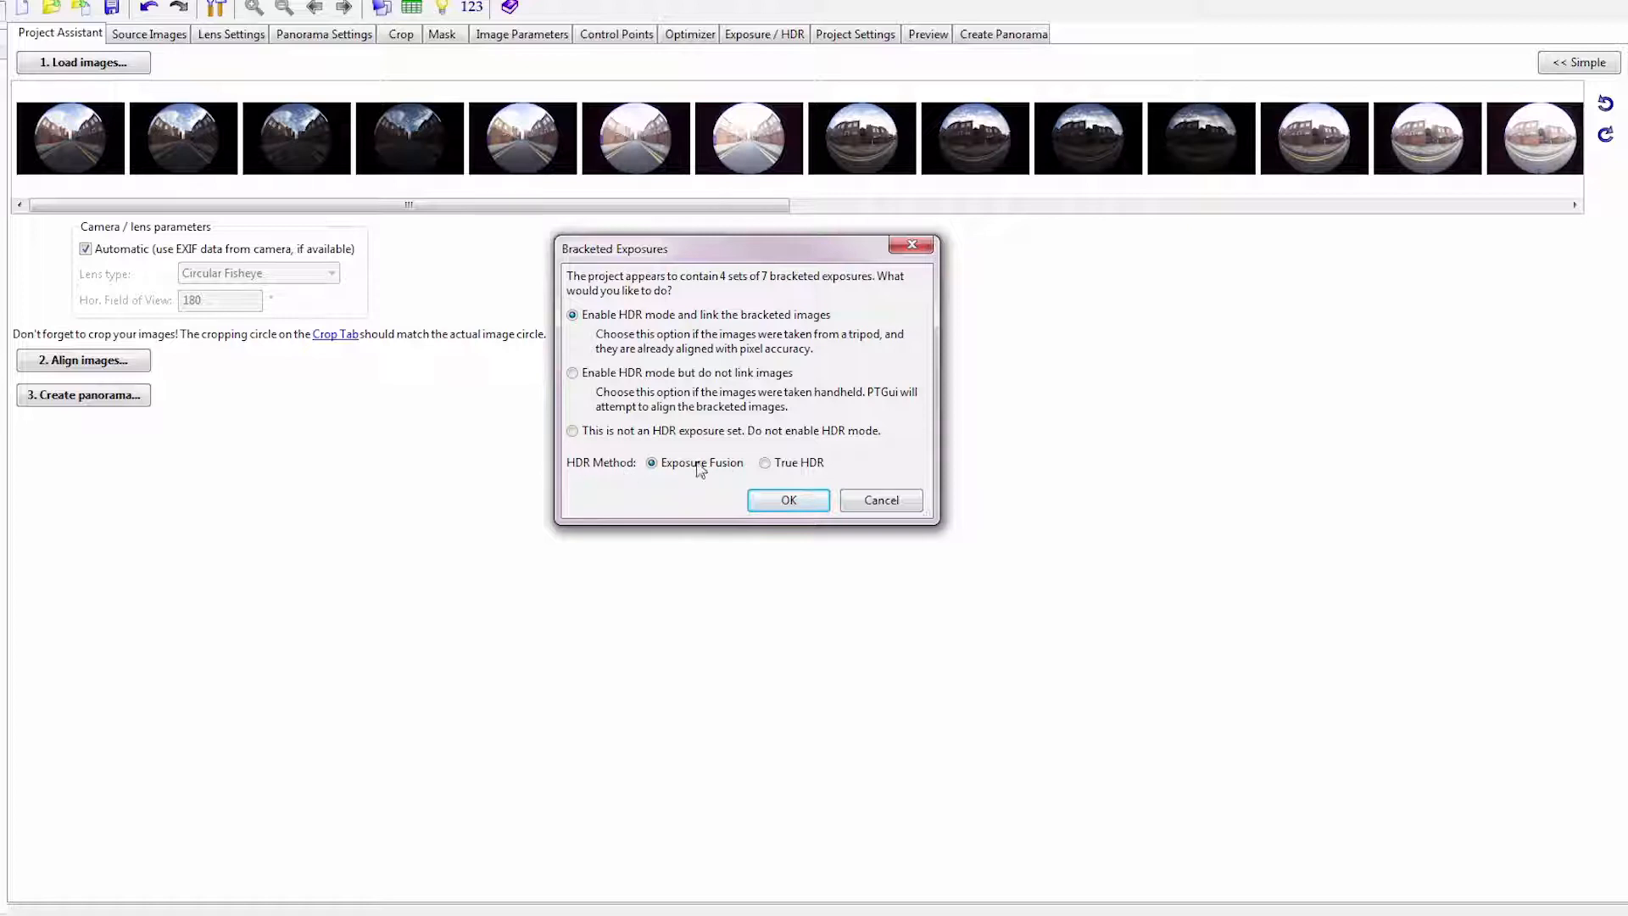
pyautogui.click(785, 500)
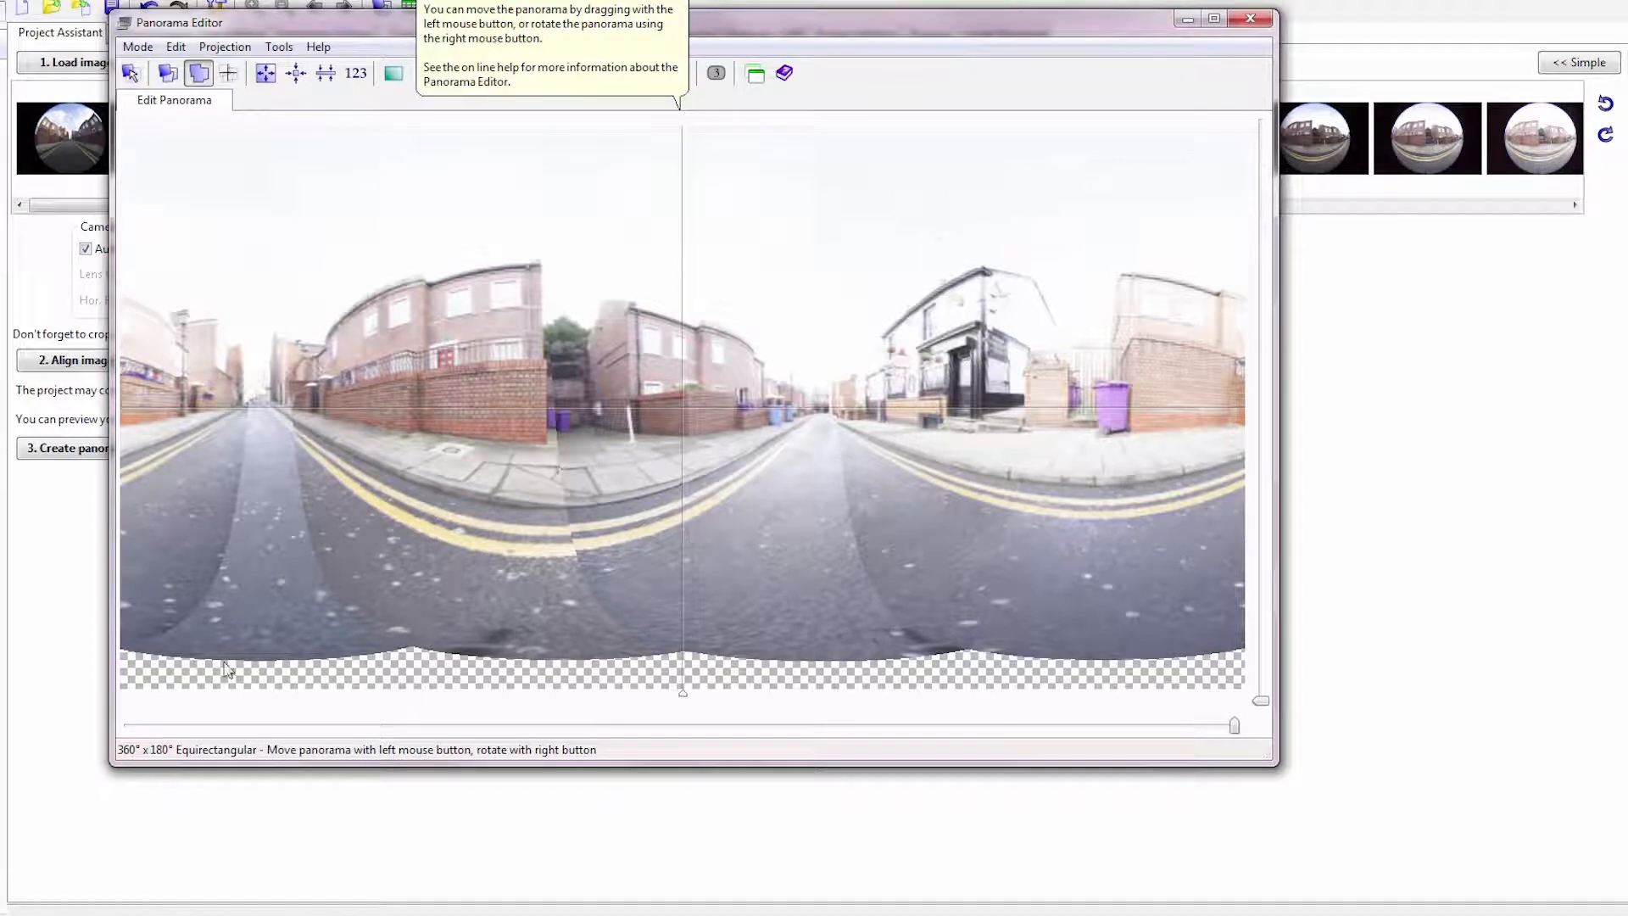
# Step: Inspect the aligned panorama and the available projections in the Panorama Editor, and close the editor
pyautogui.moveTo(827, 23); pyautogui.dragTo(827, 38)
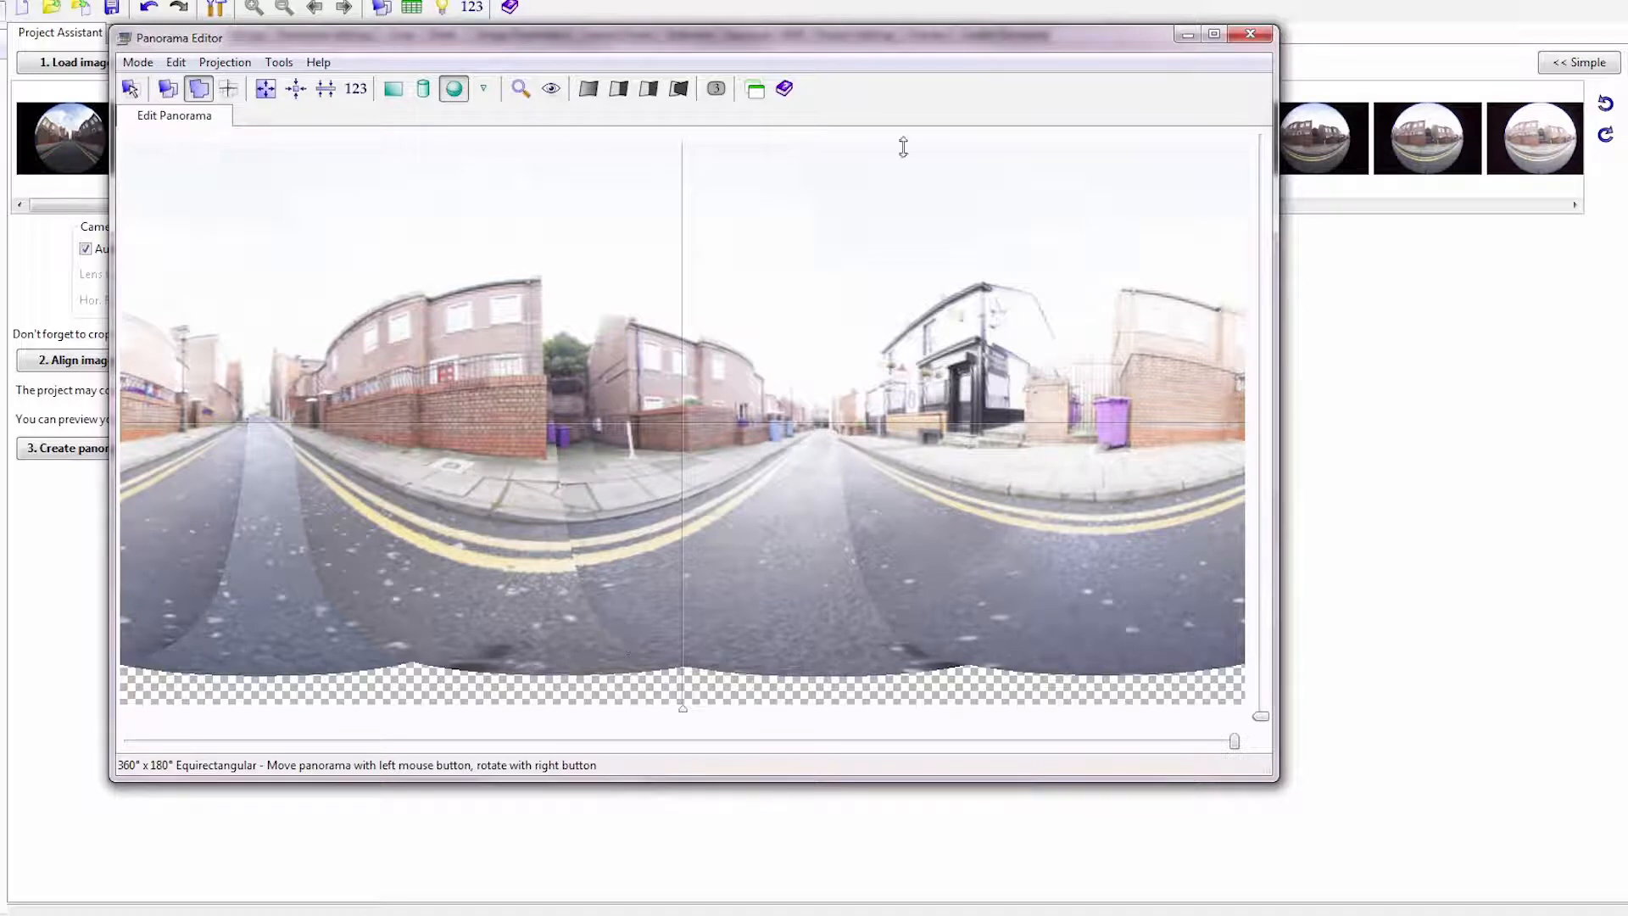
pyautogui.moveTo(873, 47); pyautogui.dragTo(906, 49)
pyautogui.click(256, 65)
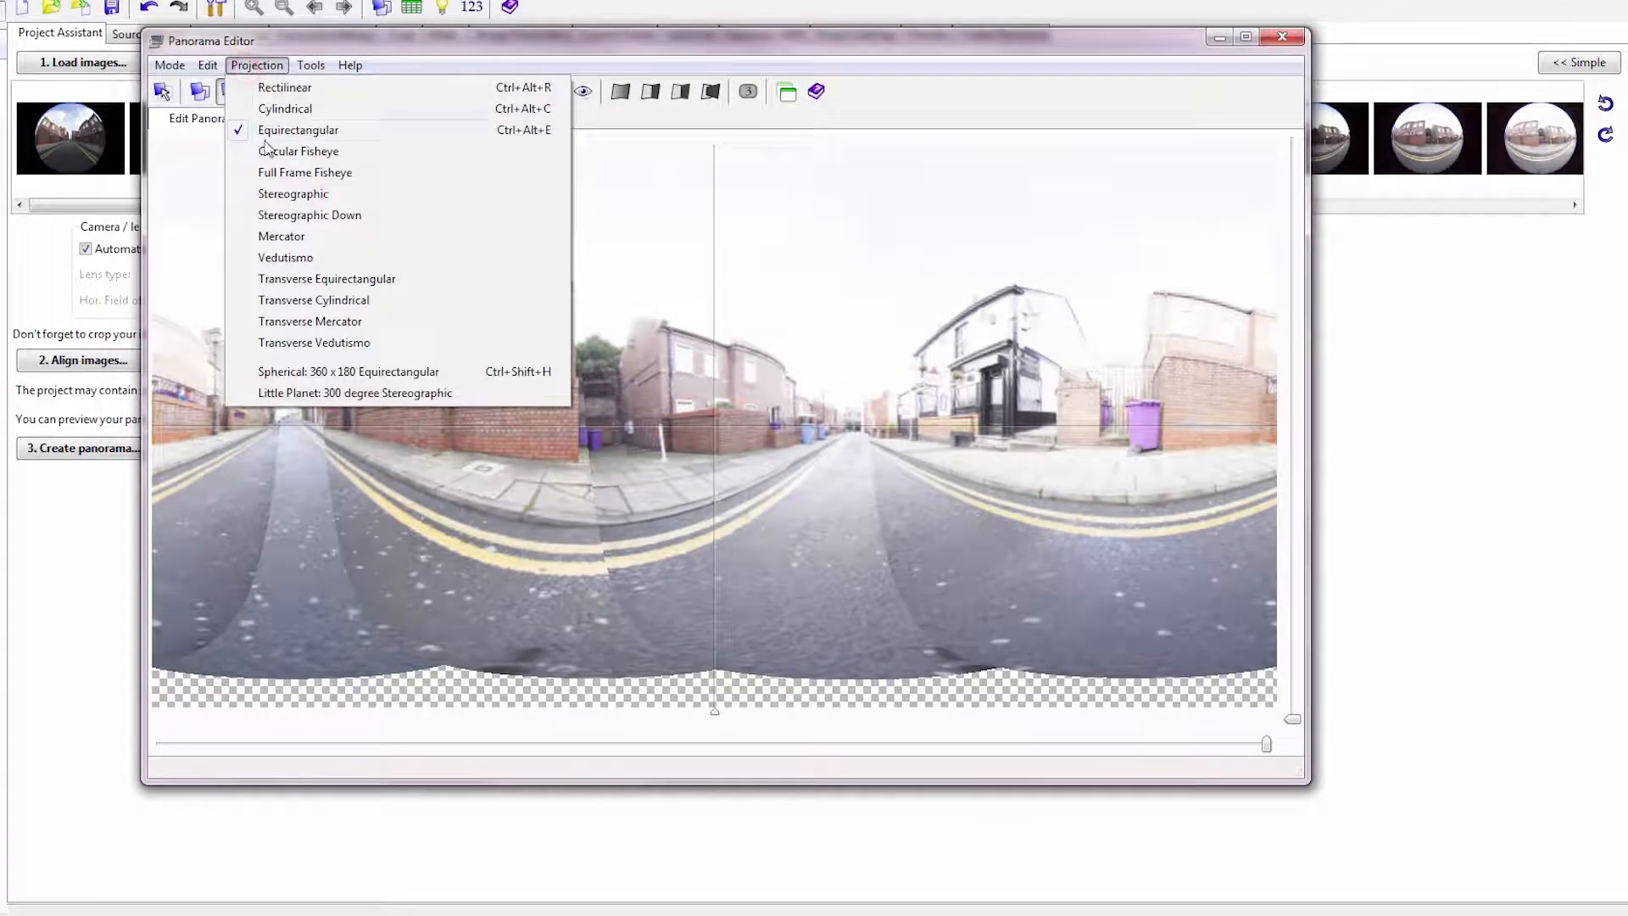
pyautogui.click(663, 72)
pyautogui.click(1282, 36)
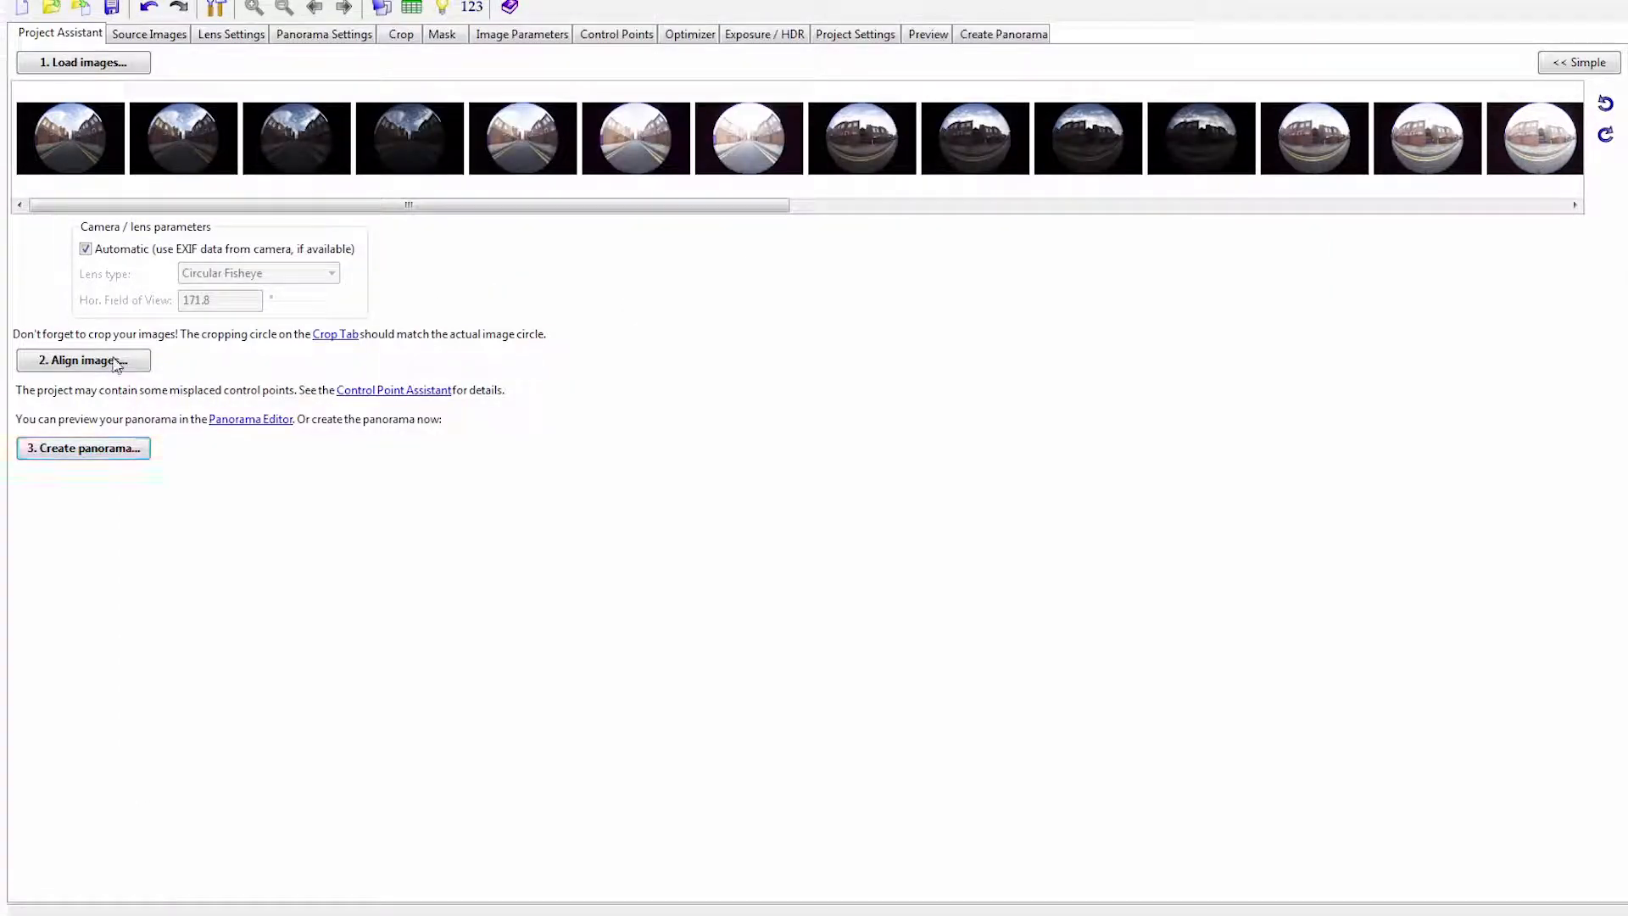
# Step: Add a control point between images 0 and 7 on the double yellow lines and fine-tune its position in image 7
pyautogui.click(632, 34)
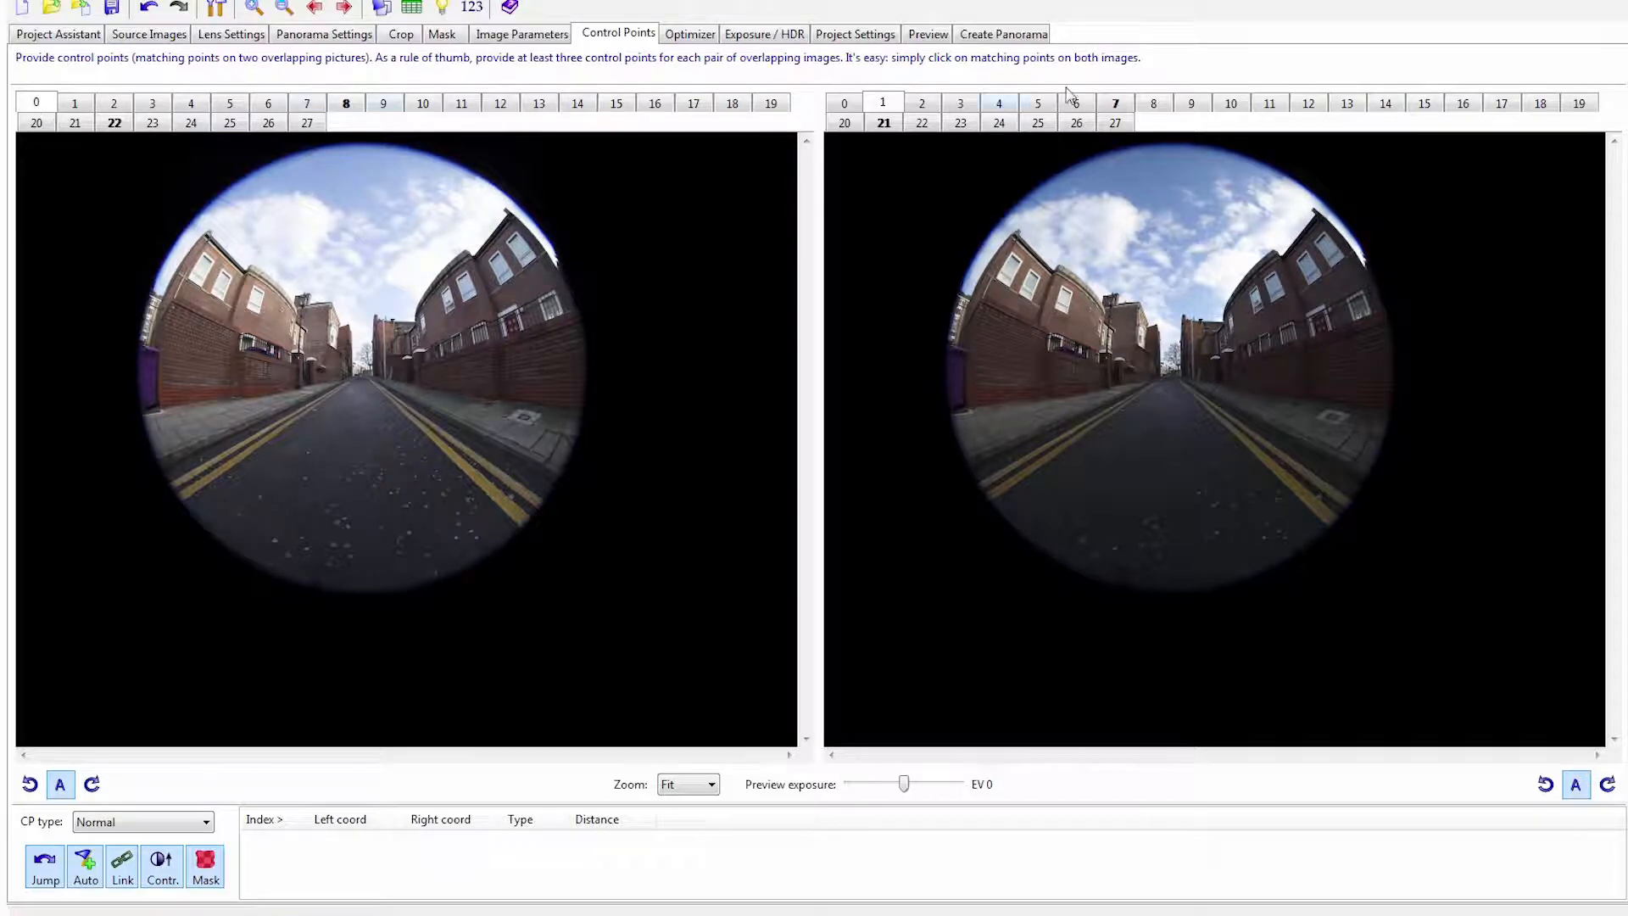
pyautogui.click(1101, 104)
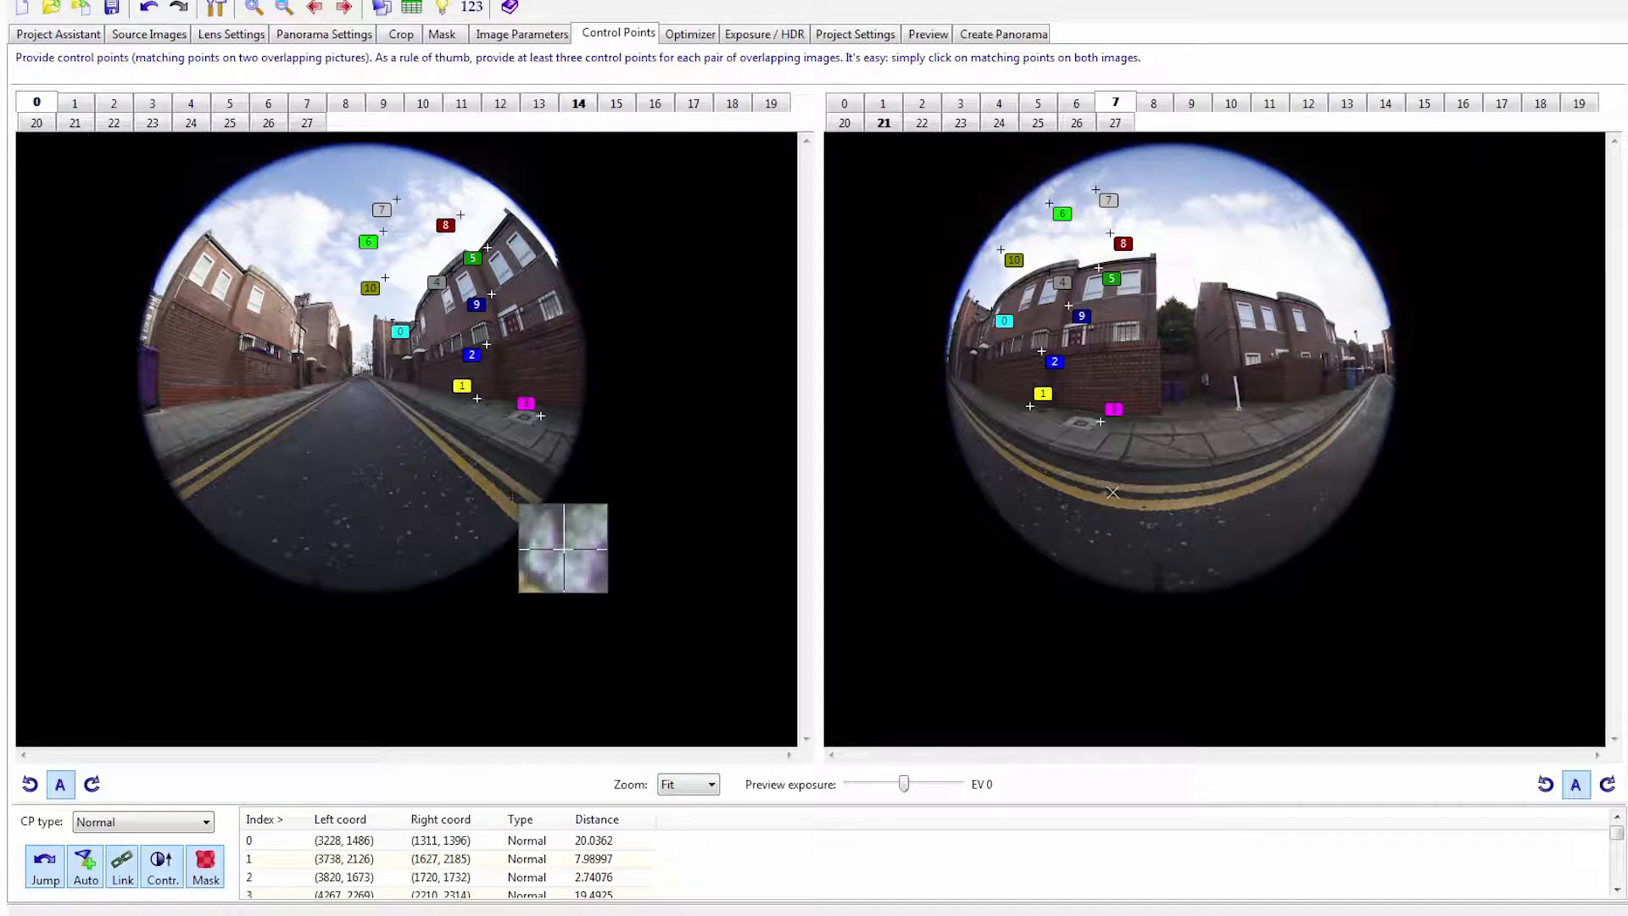
pyautogui.click(510, 495)
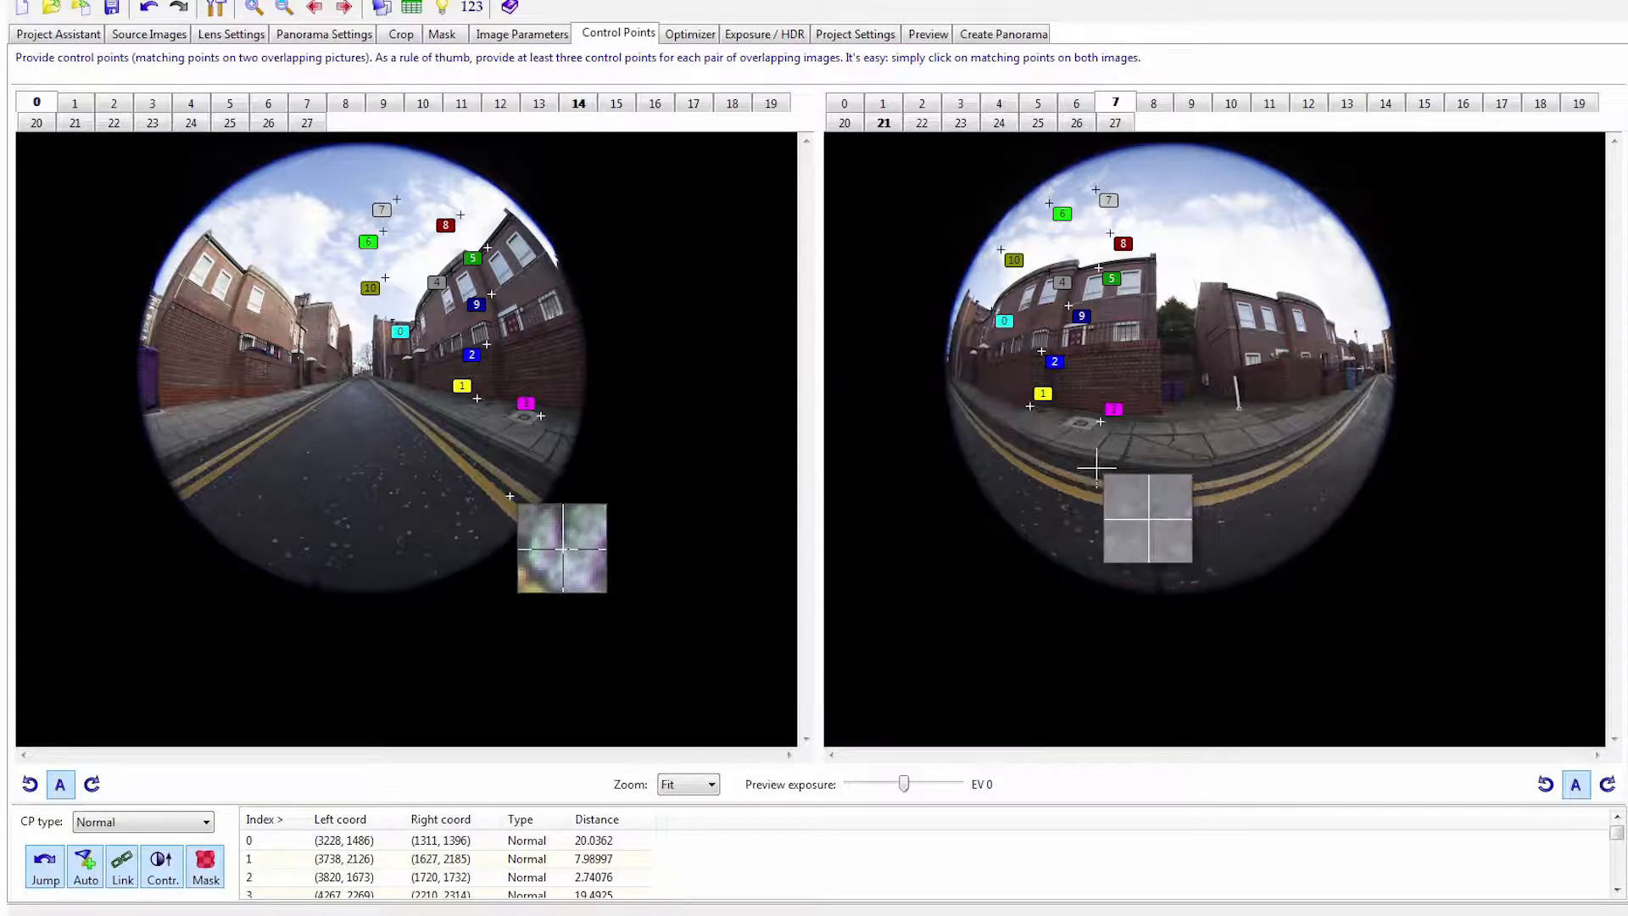
pyautogui.click(1105, 498)
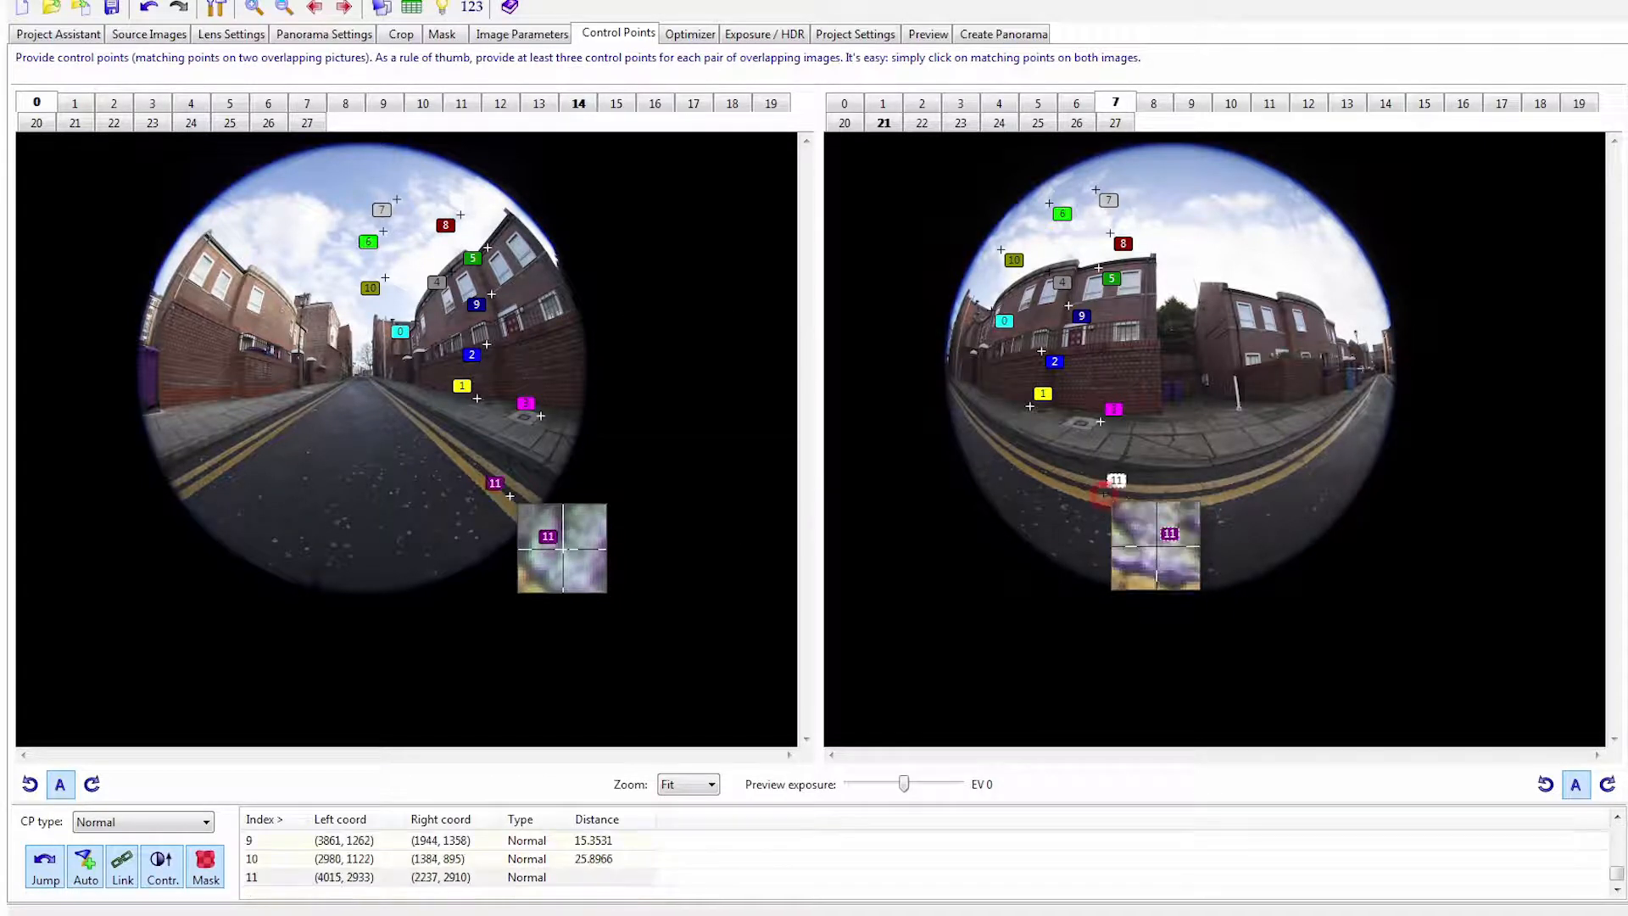
pyautogui.moveTo(1105, 497); pyautogui.dragTo(1116, 482)
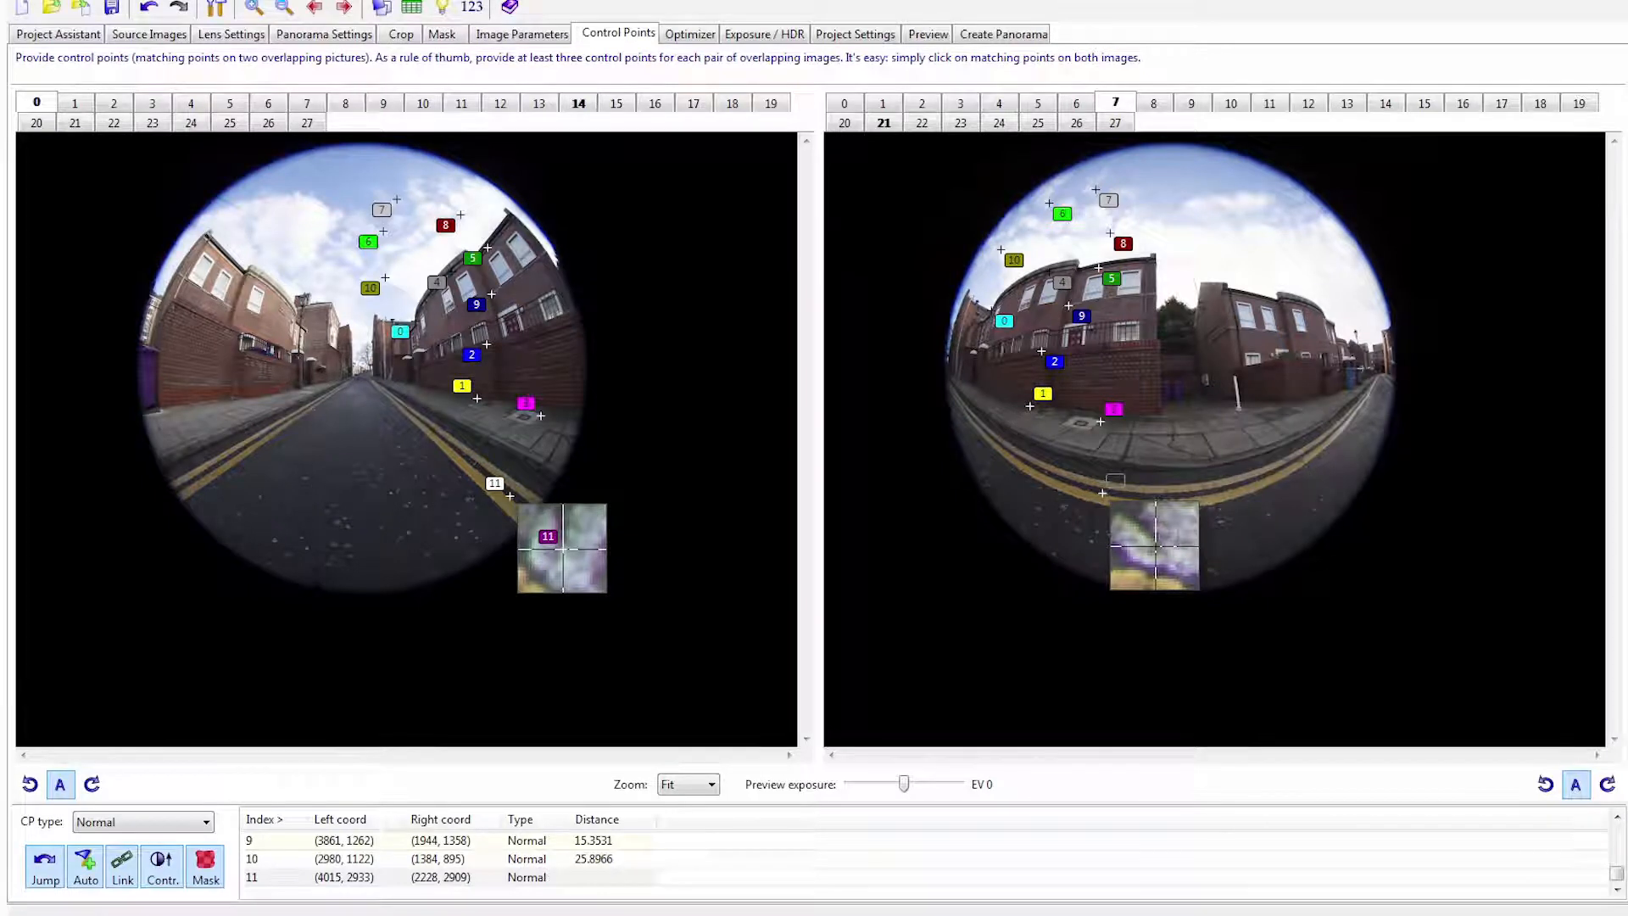
# Step: Add two control points between images 7 and 14 on road details along the double yellow lines, refining their positions in image 14
pyautogui.click(320, 105)
pyautogui.click(1389, 105)
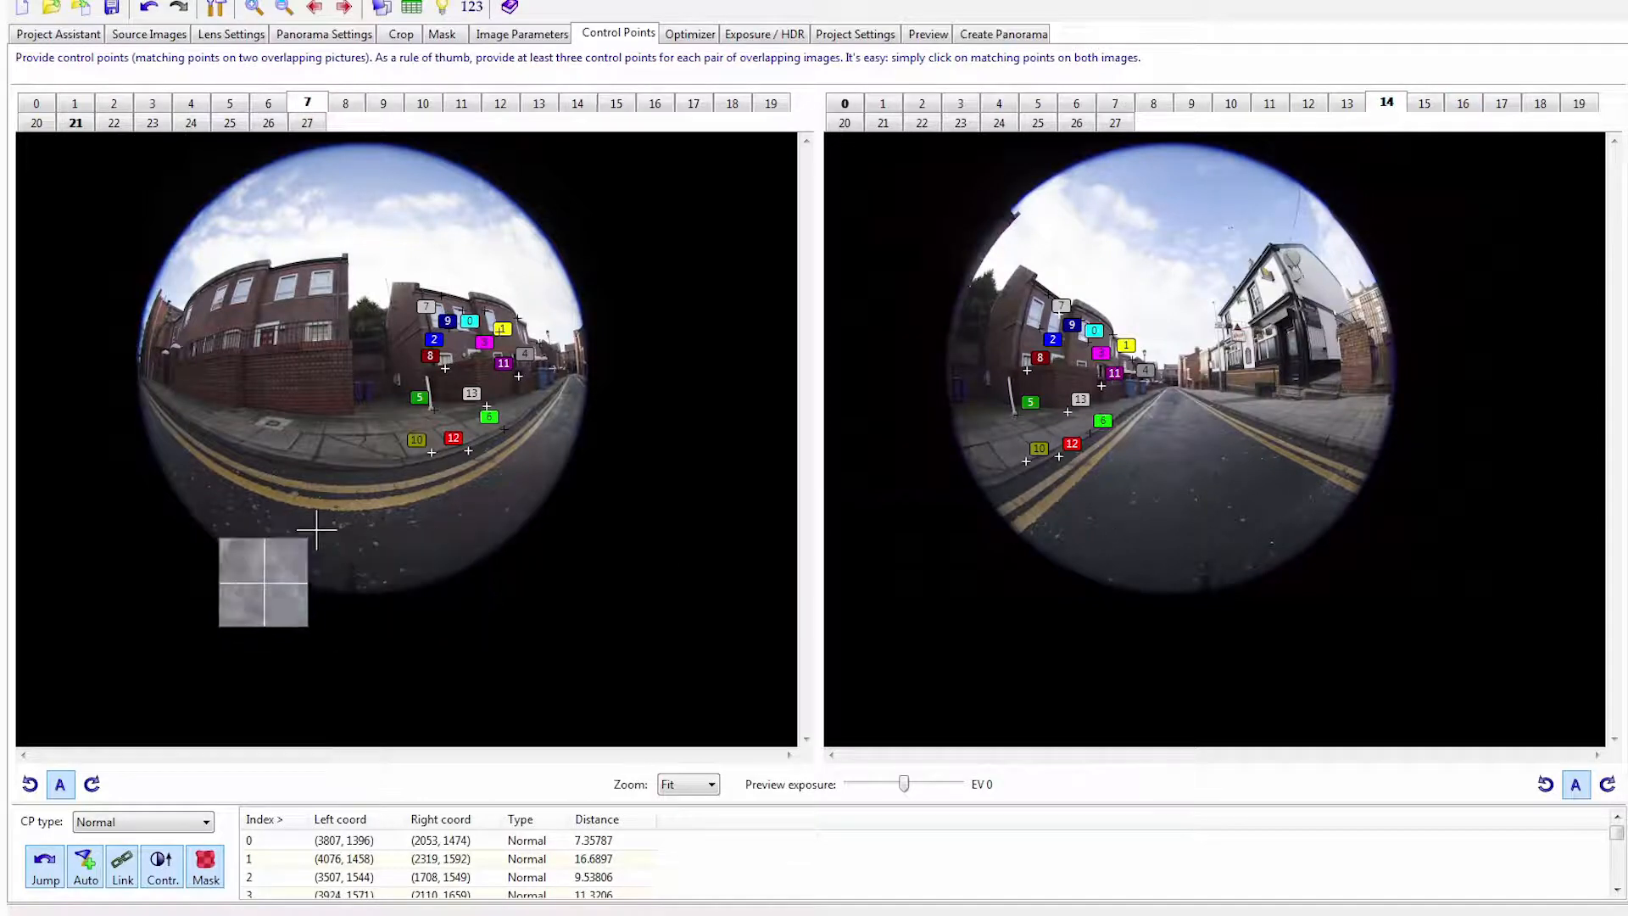
pyautogui.click(501, 475)
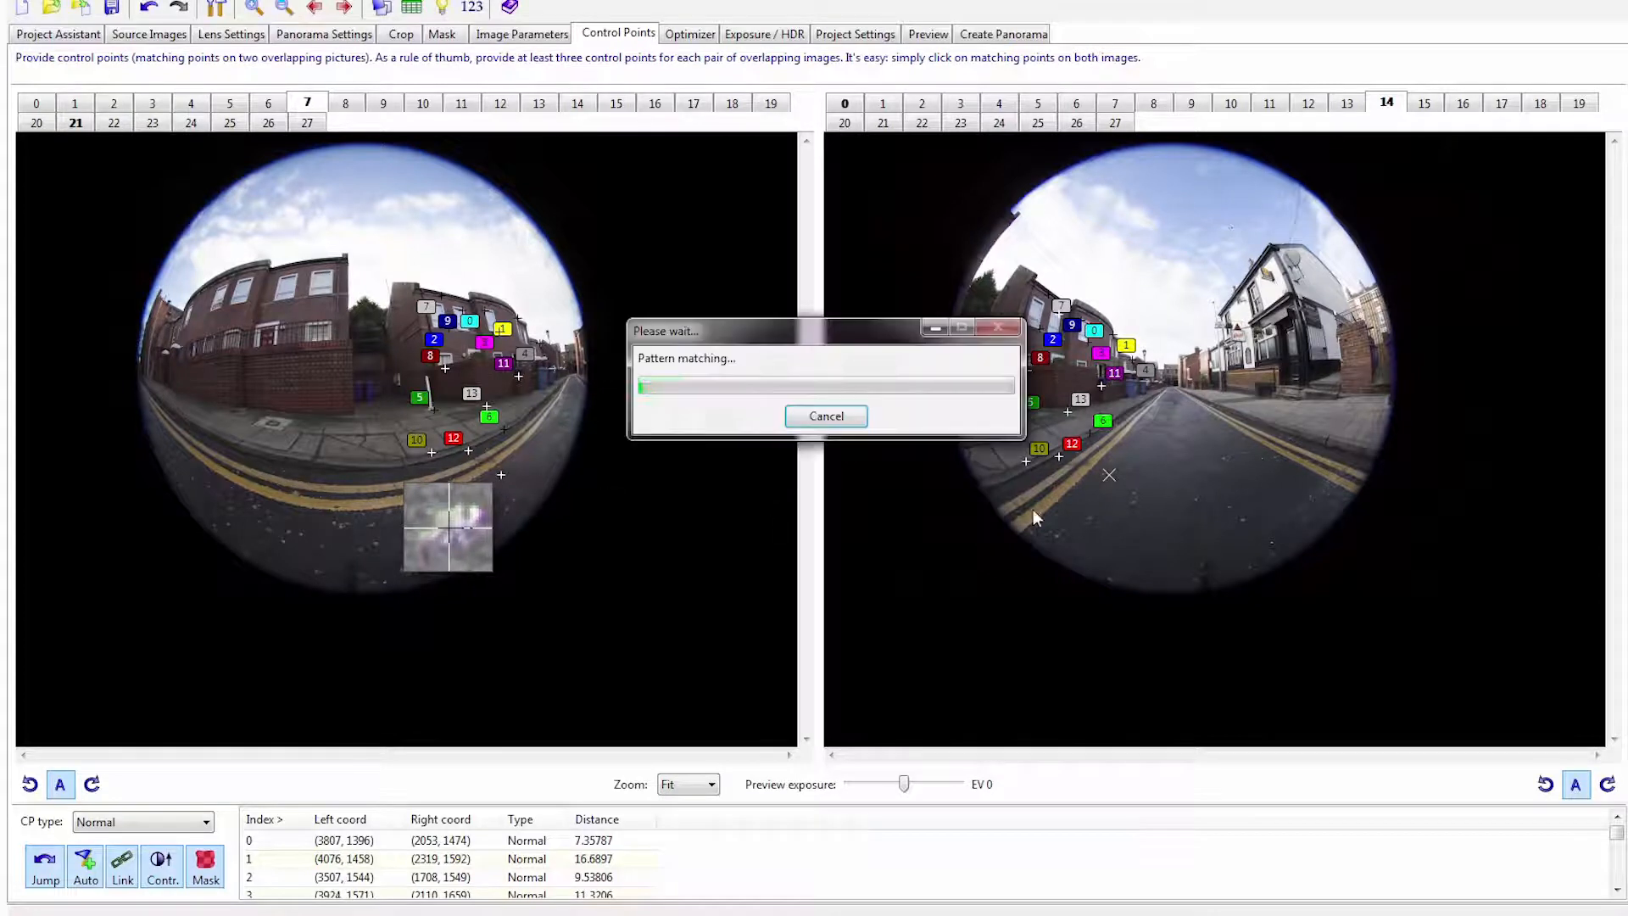
pyautogui.click(1112, 481)
pyautogui.moveTo(1119, 480); pyautogui.dragTo(1103, 475)
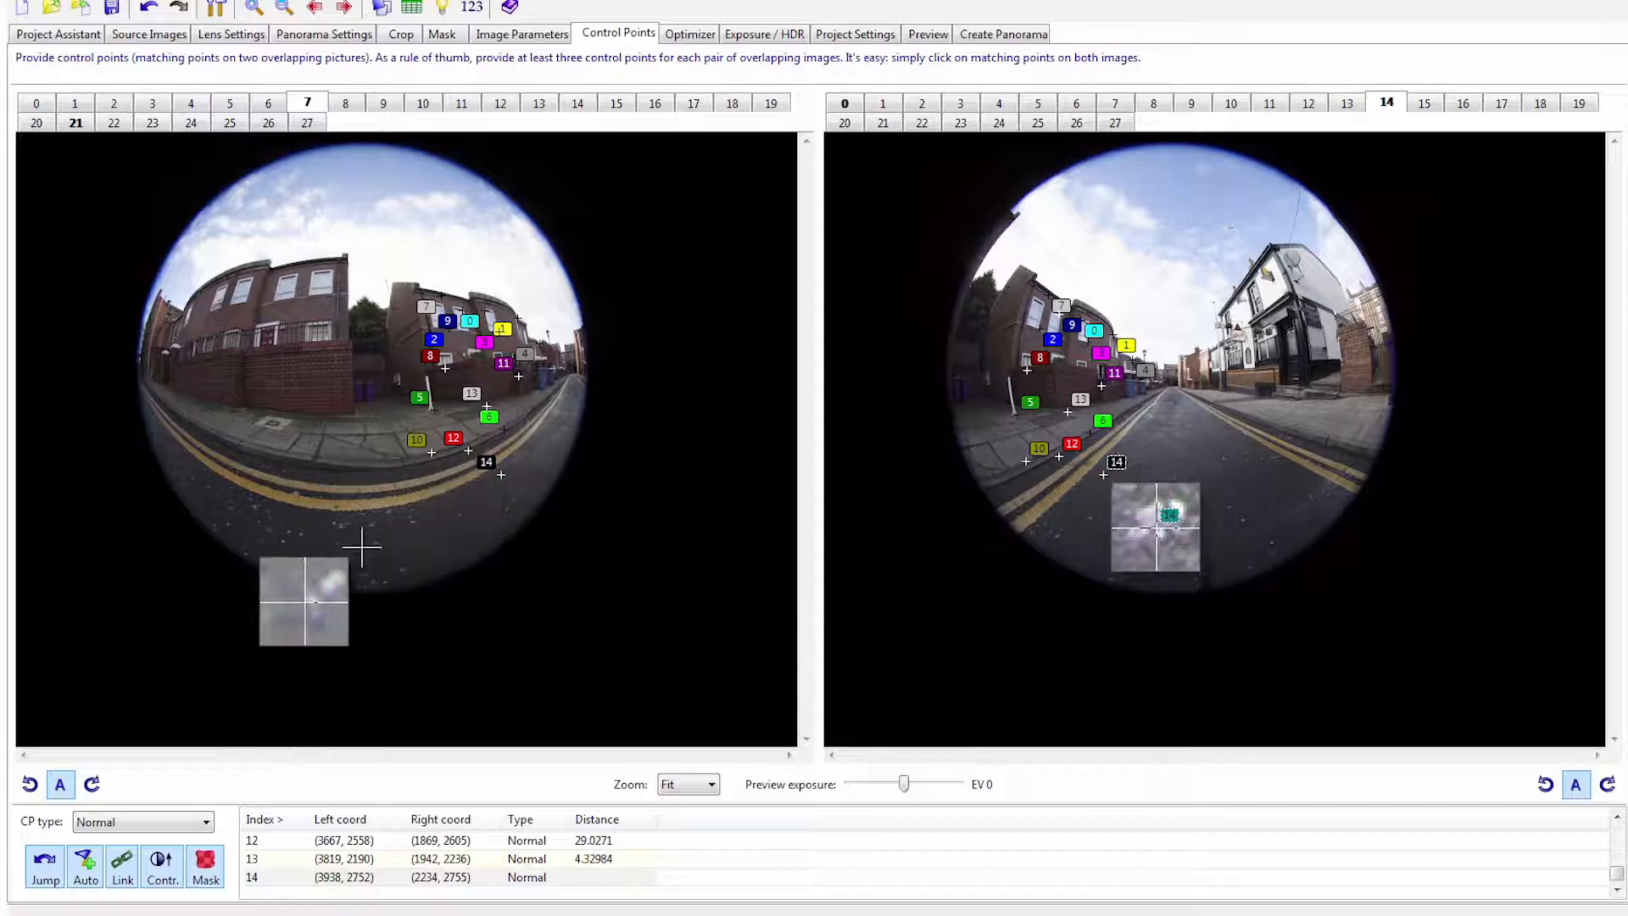
pyautogui.click(389, 511)
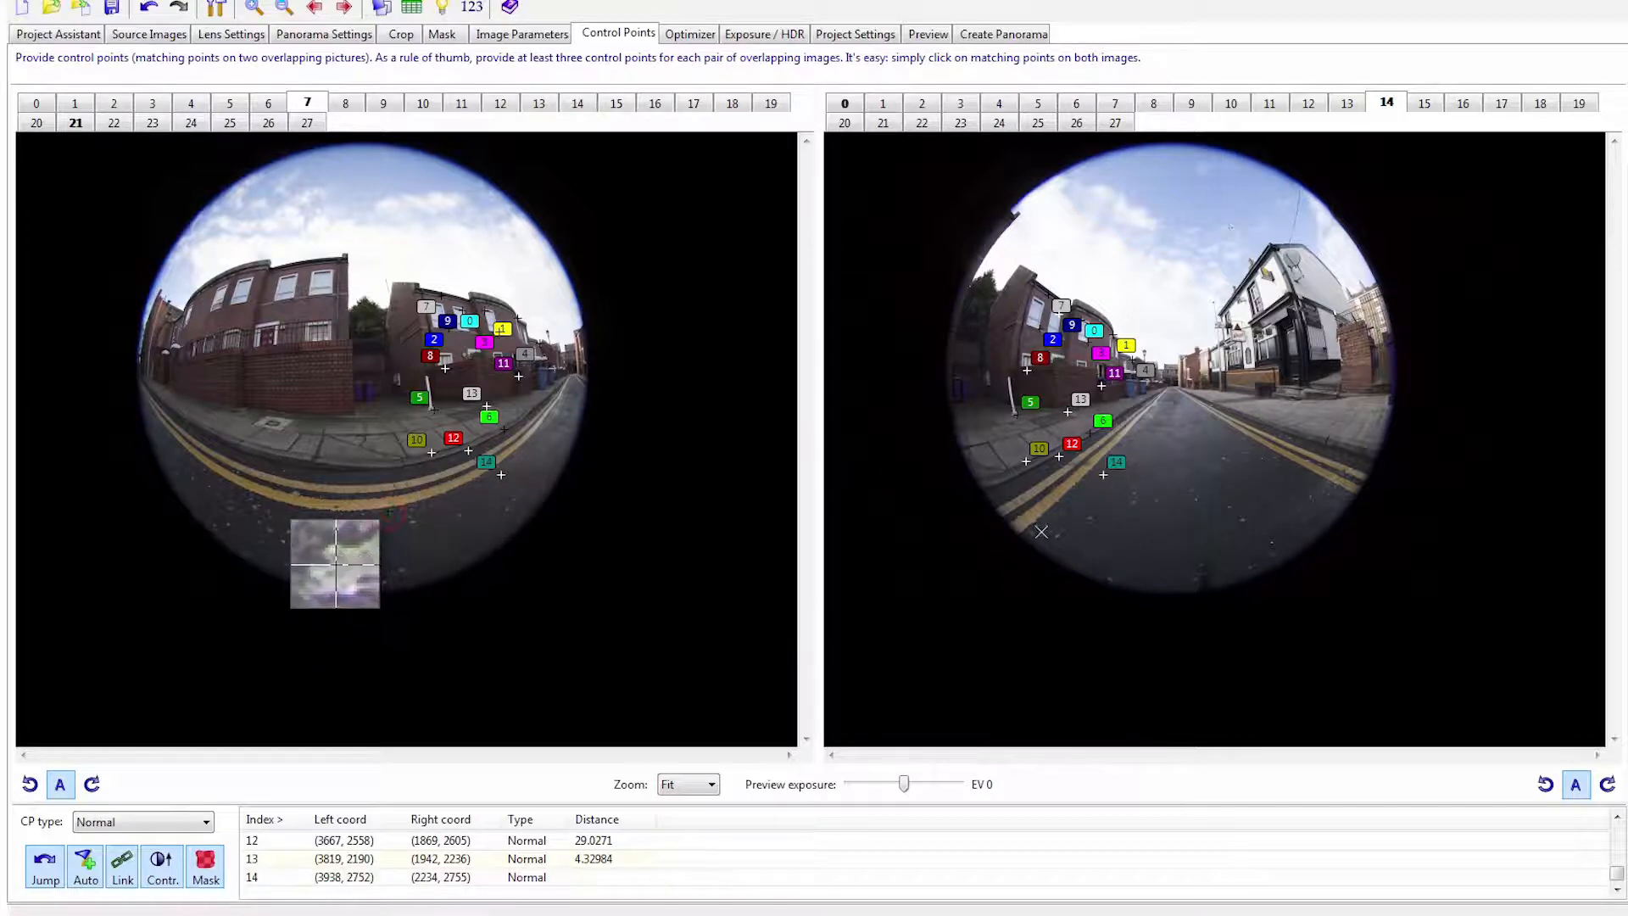
pyautogui.click(1031, 529)
pyautogui.moveTo(1032, 530); pyautogui.dragTo(1031, 531)
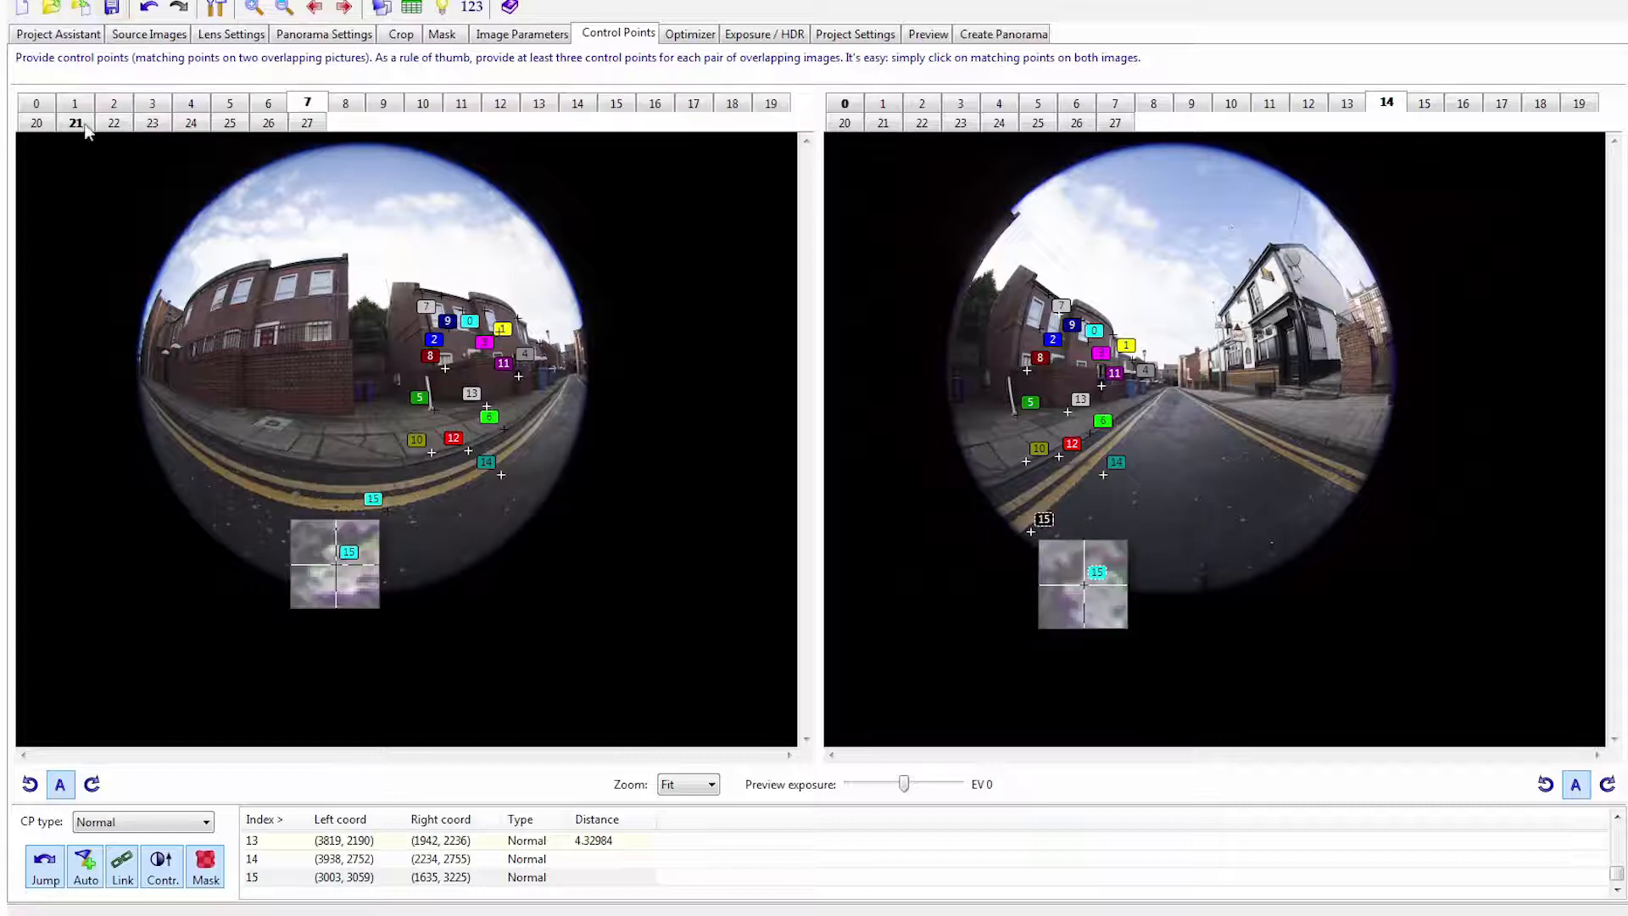
# Step: Add two control points between images 0 and 21, one on the open asphalt and one near the kerb, refining their positions in image 21
pyautogui.click(35, 102)
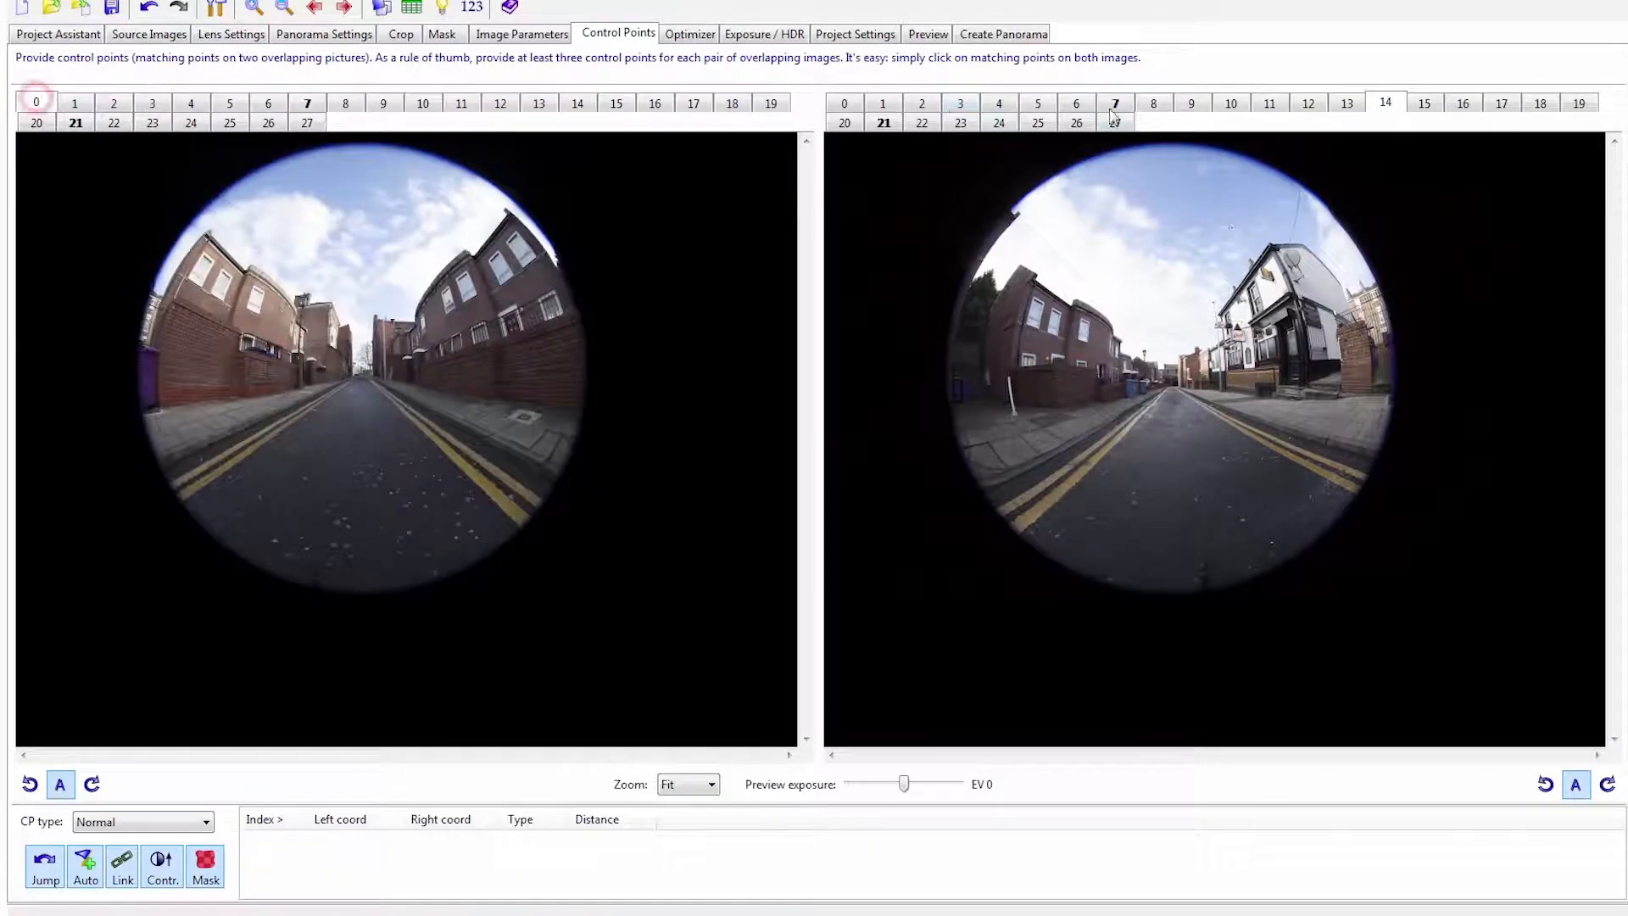
pyautogui.click(1115, 103)
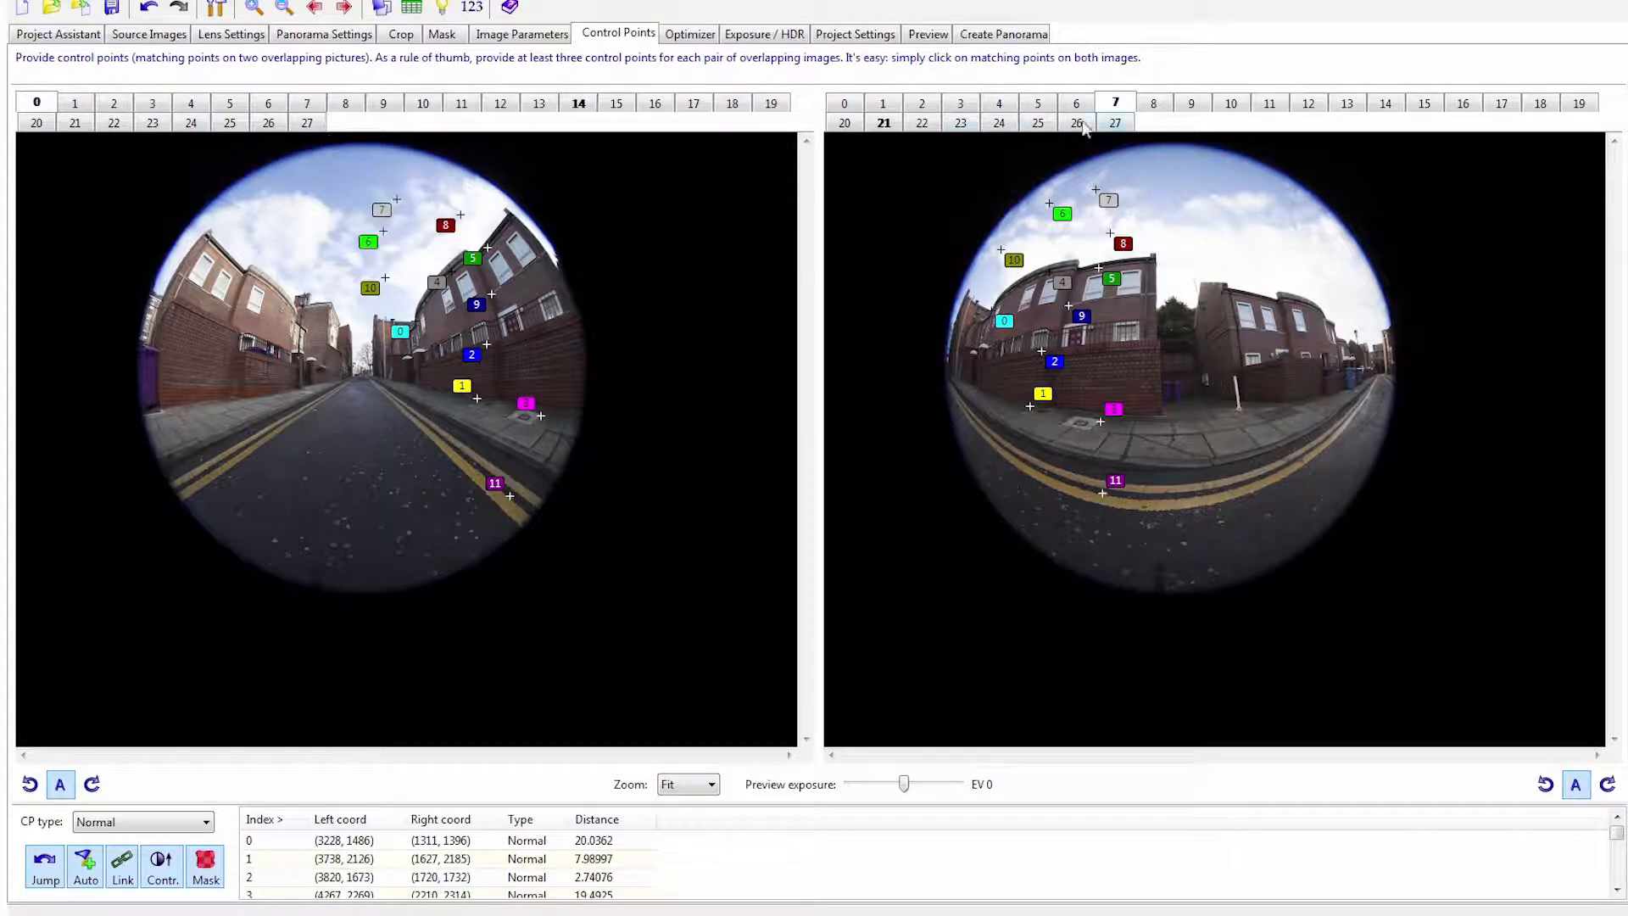
pyautogui.click(887, 124)
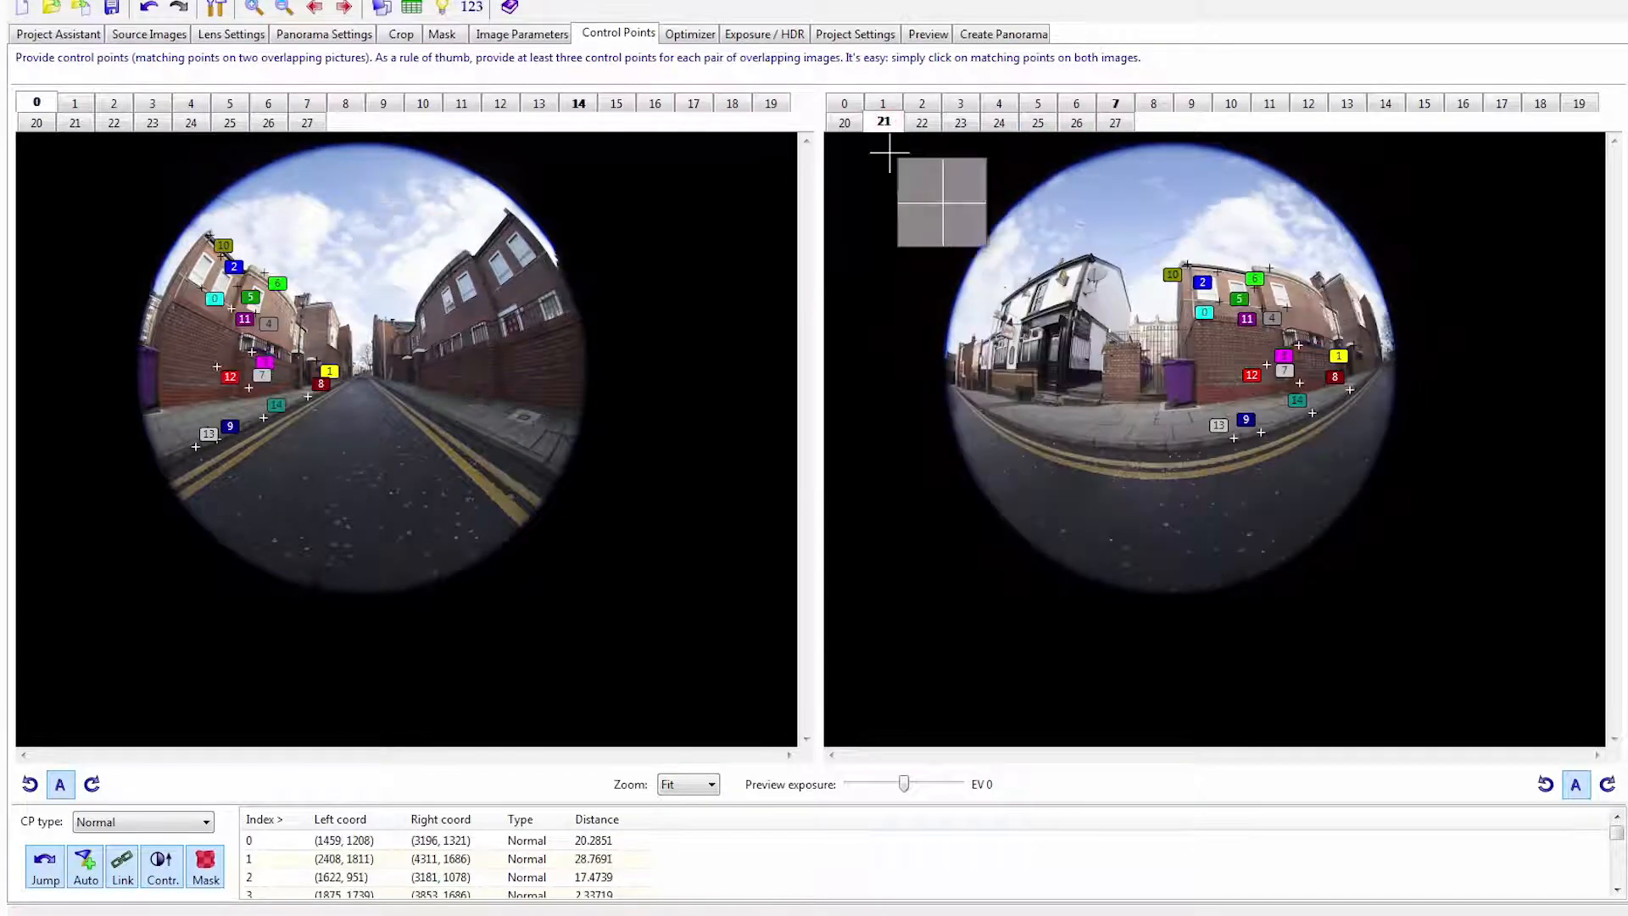
pyautogui.click(260, 498)
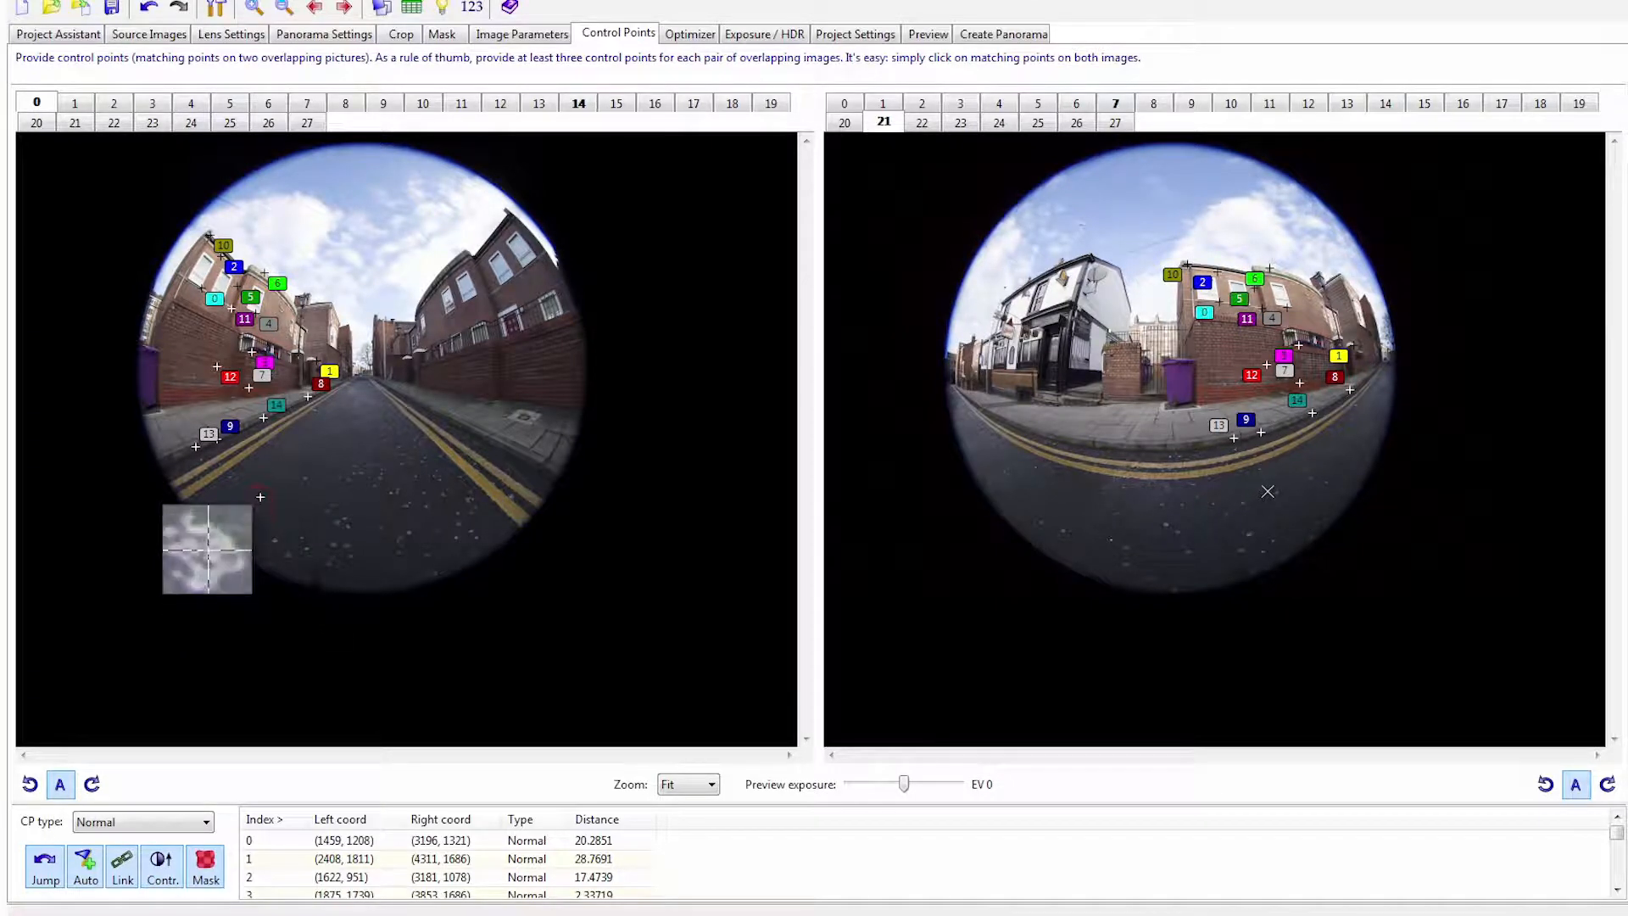
pyautogui.click(1249, 532)
pyautogui.moveTo(1249, 533); pyautogui.dragTo(1249, 535)
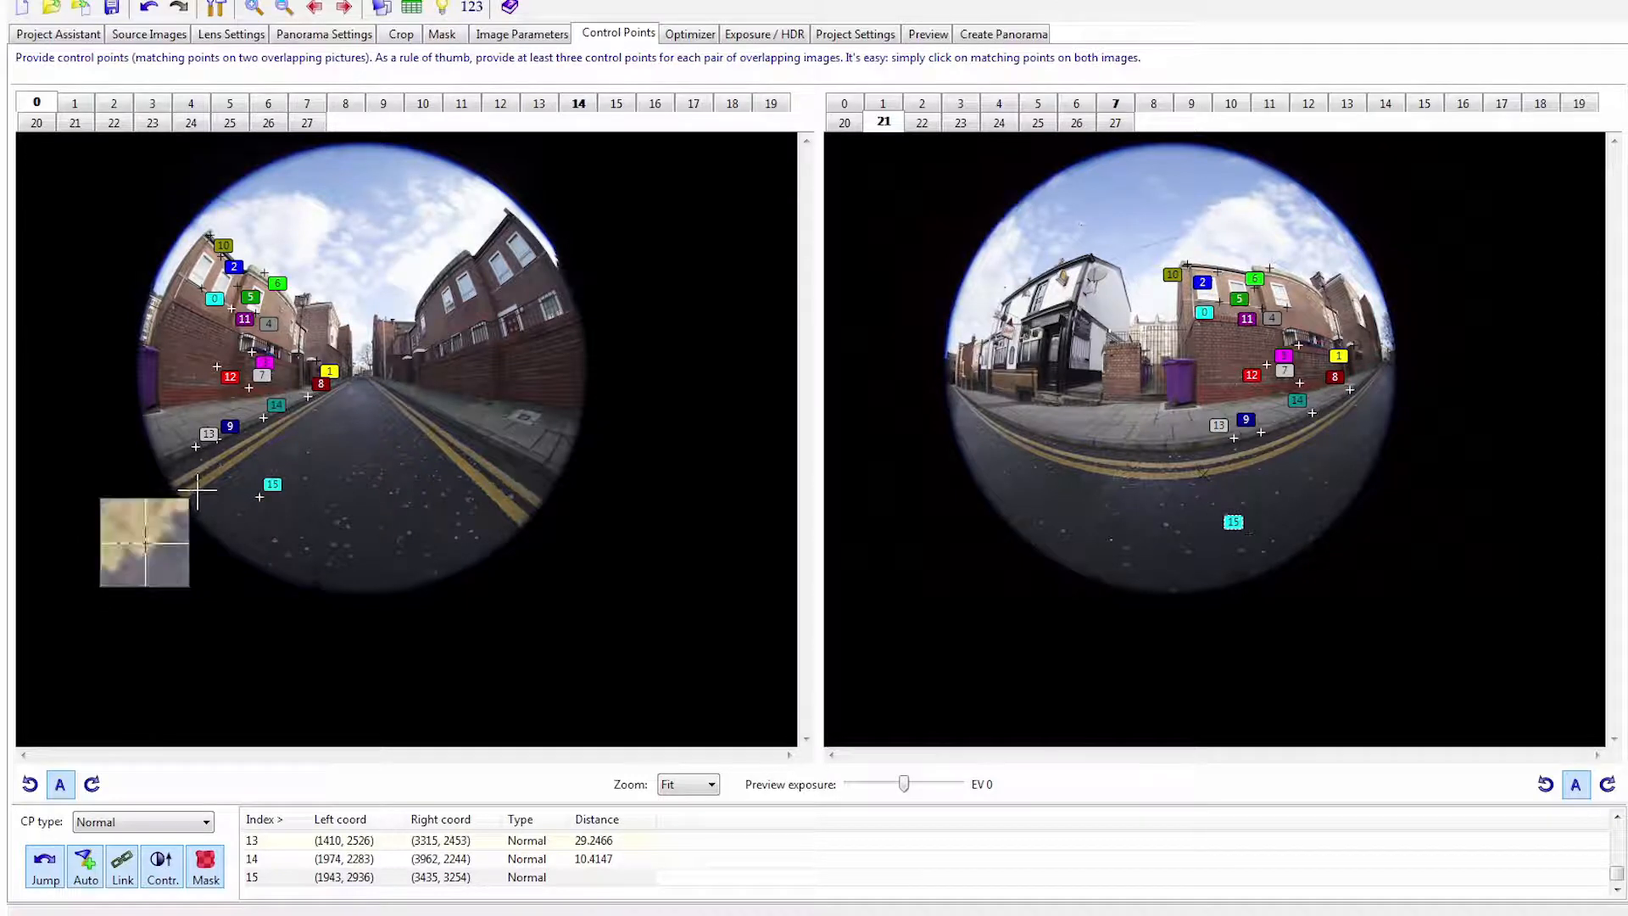
pyautogui.click(201, 459)
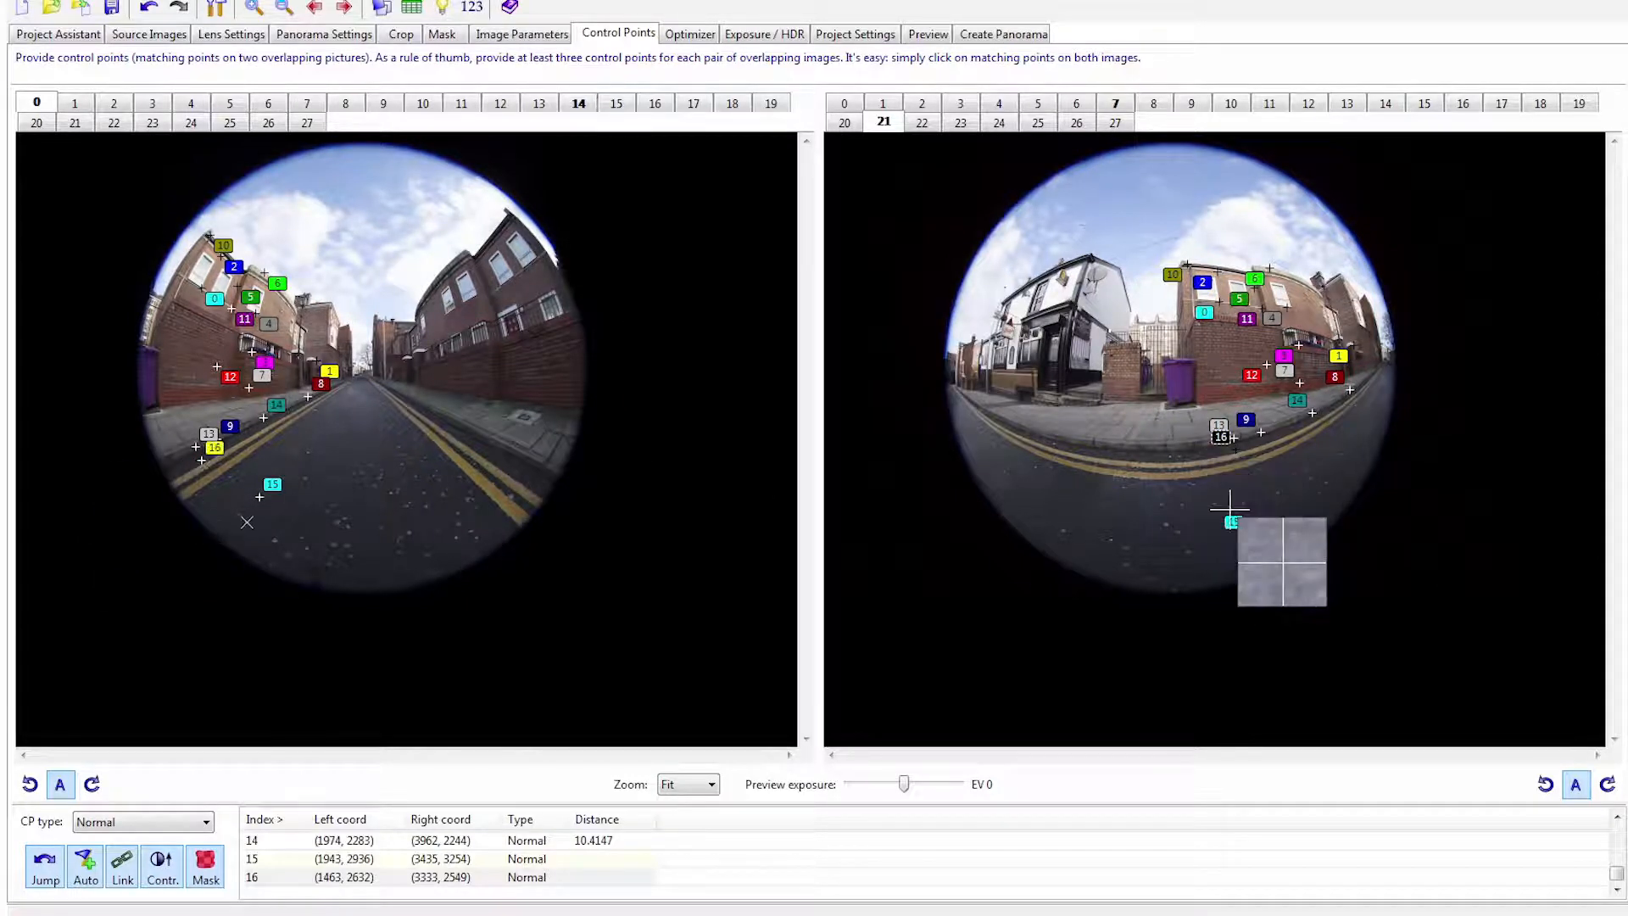
pyautogui.click(1236, 452)
pyautogui.moveTo(1236, 452); pyautogui.dragTo(1236, 452)
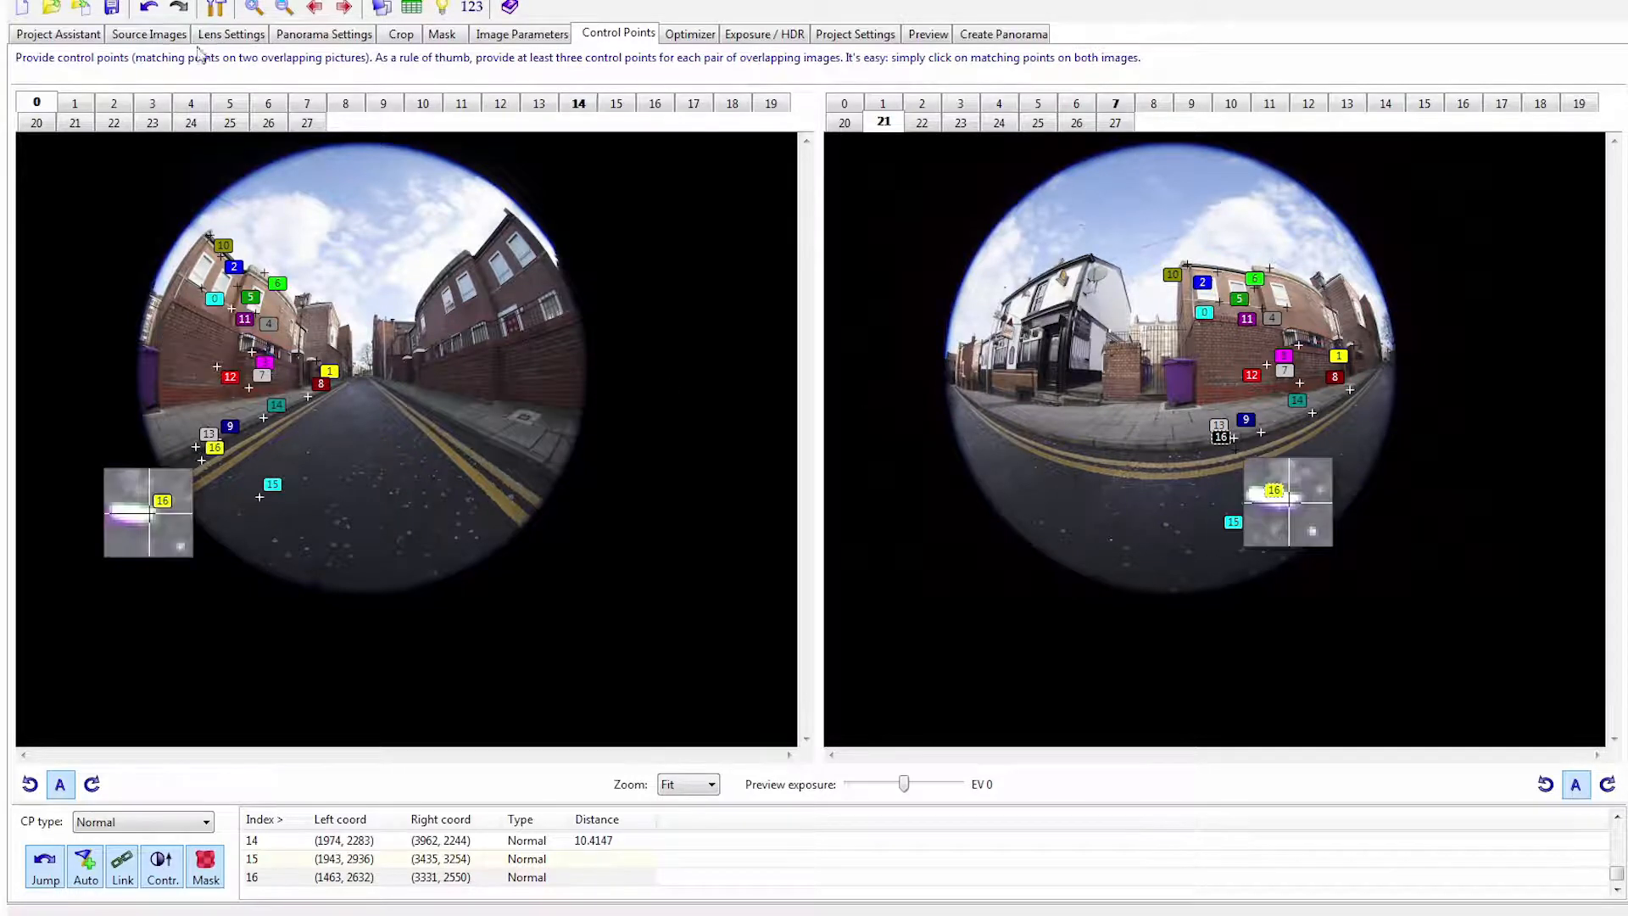
# Step: Check the fit of the cropping circle on the source images
pyautogui.click(401, 36)
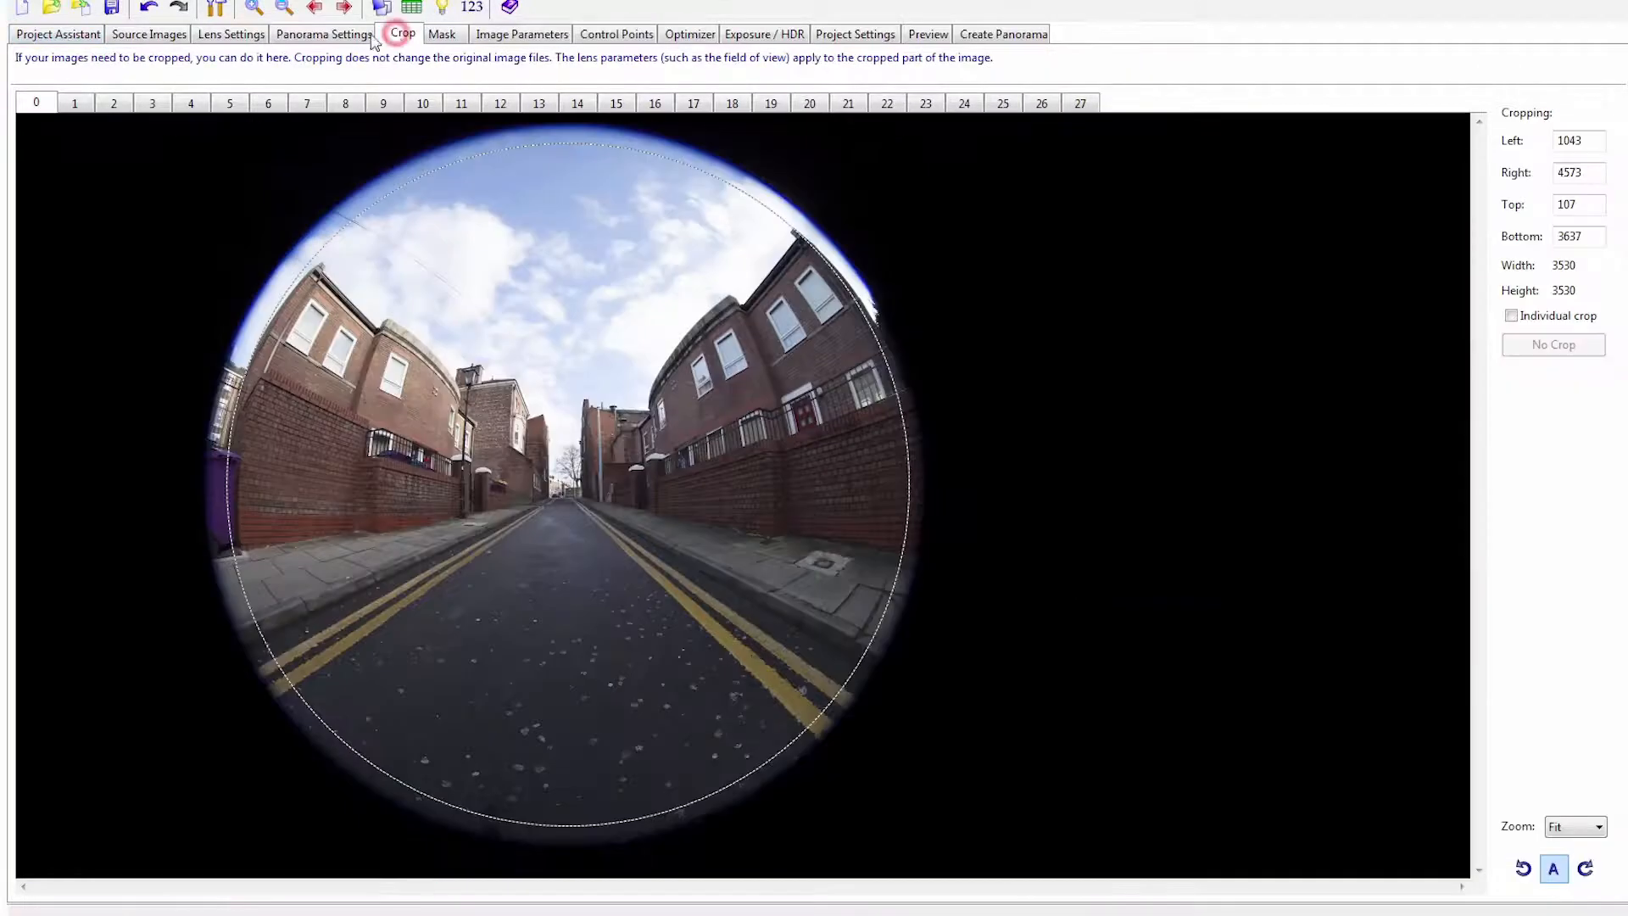
pyautogui.click(270, 103)
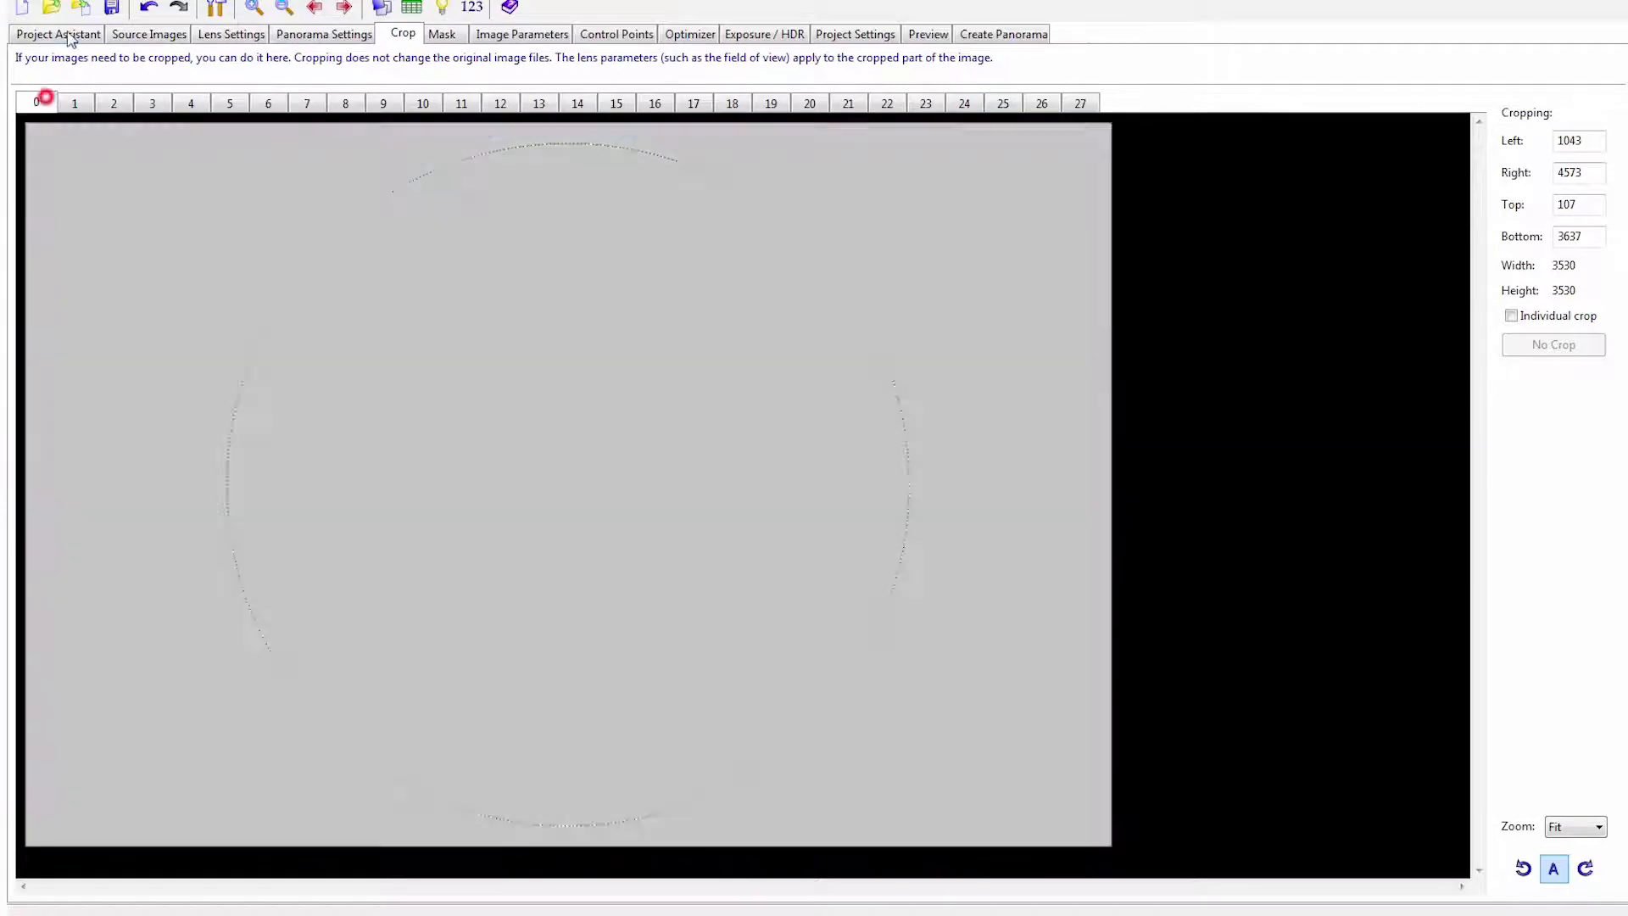
# Step: Align the images with HDR mode enabled, bracketed images linked and Exposure Fusion, and review the stitched panorama in the Panorama Editor
pyautogui.click(61, 33)
pyautogui.click(85, 361)
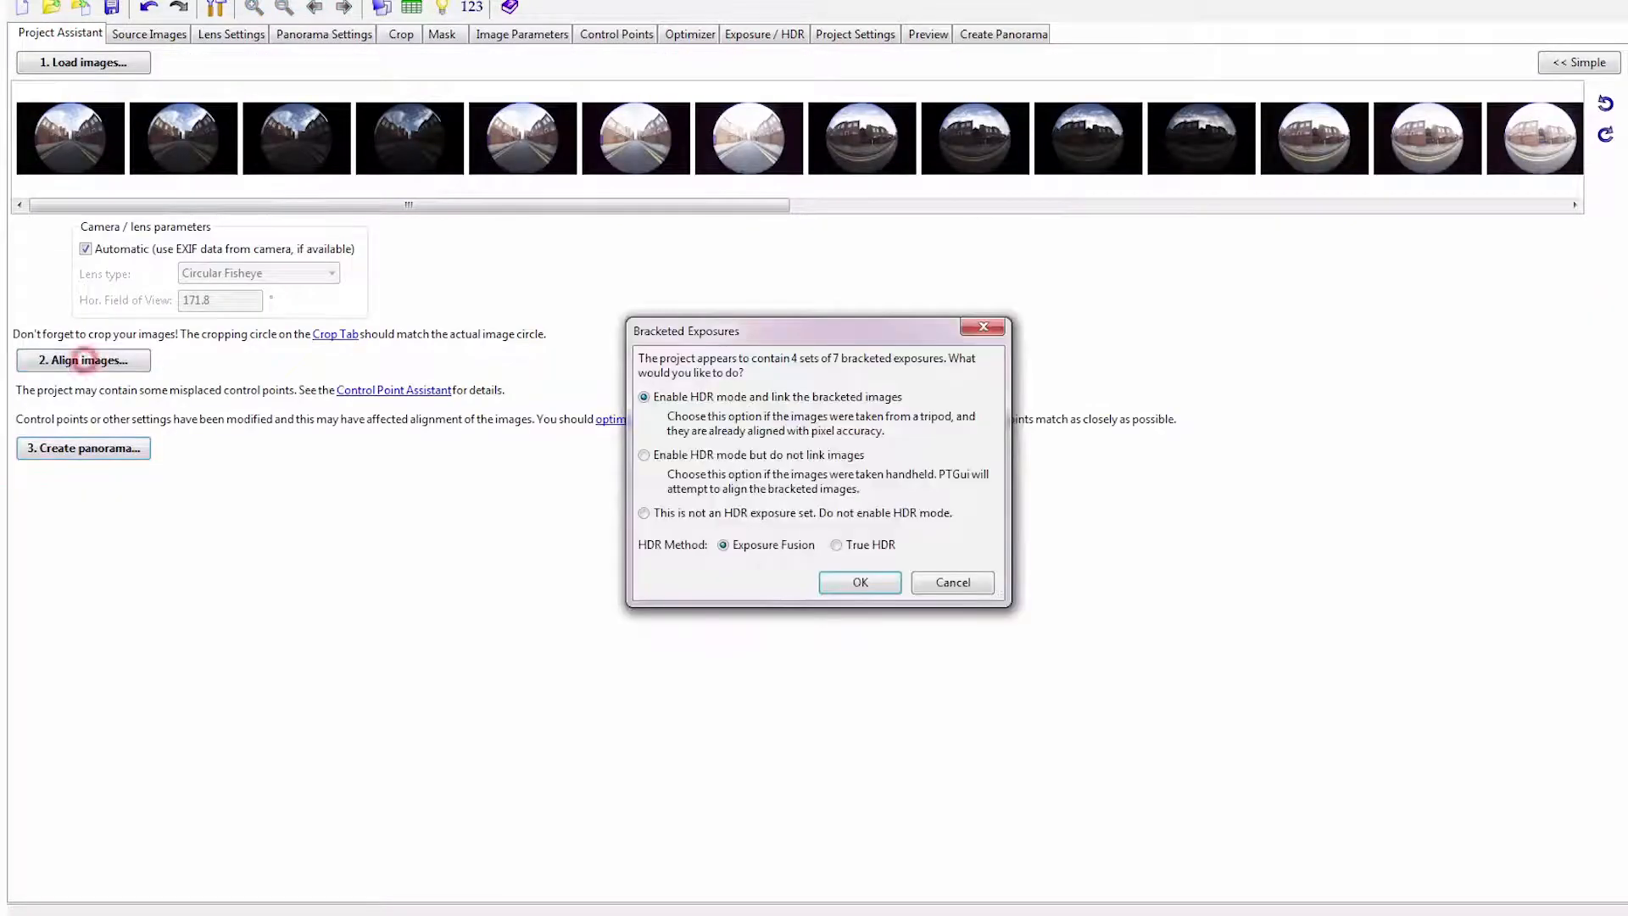
pyautogui.click(861, 583)
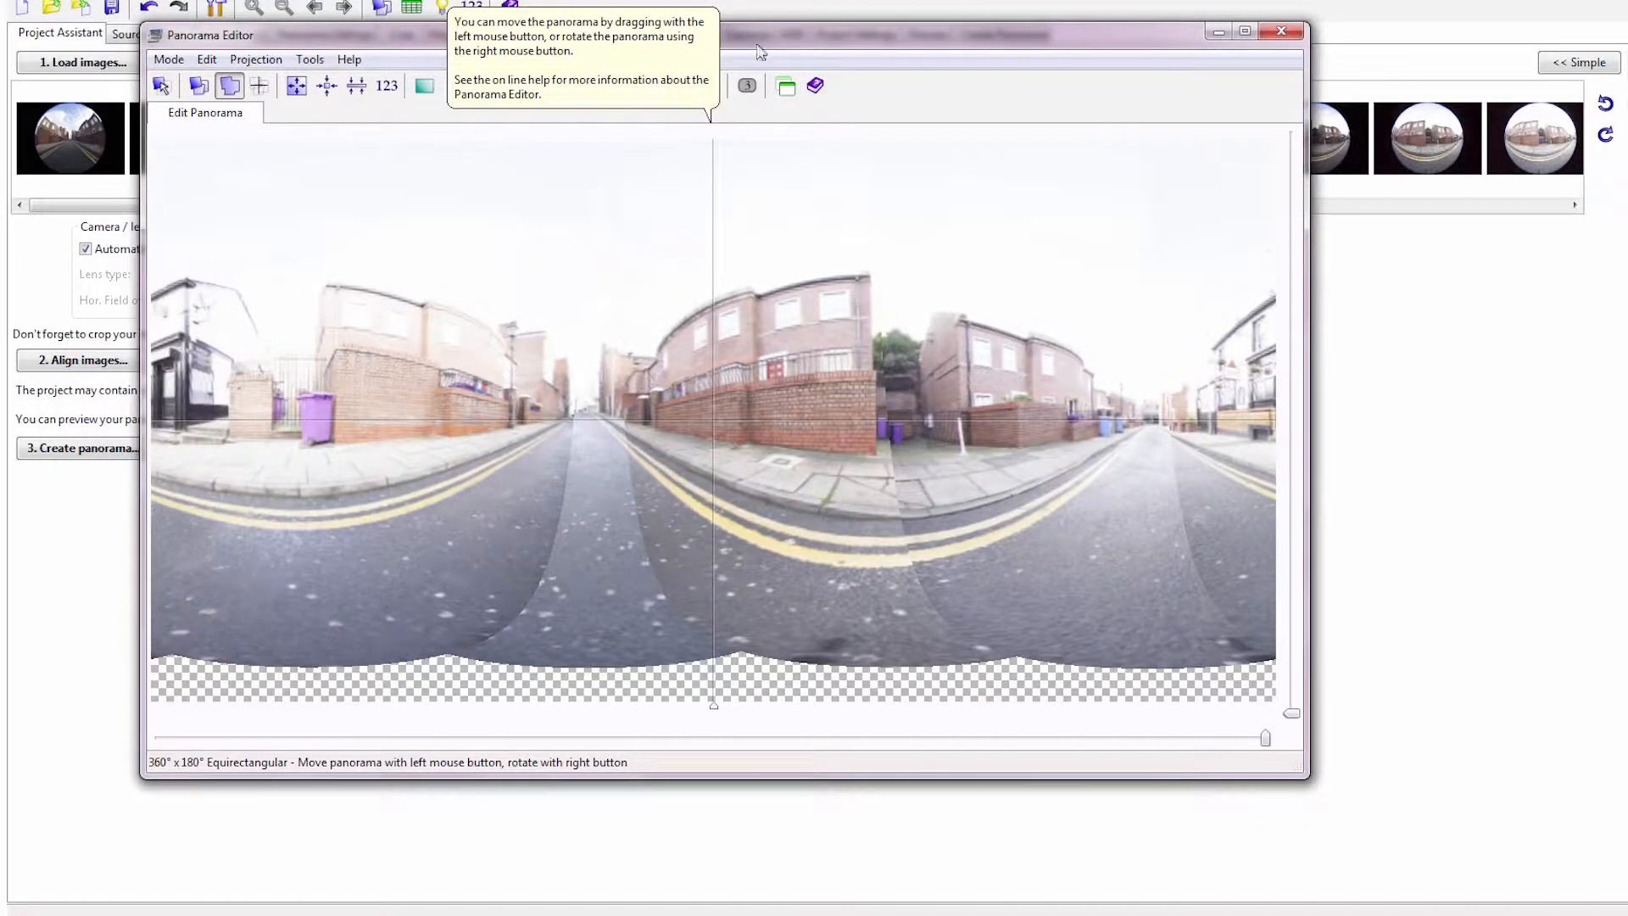
pyautogui.moveTo(757, 47); pyautogui.dragTo(796, 45)
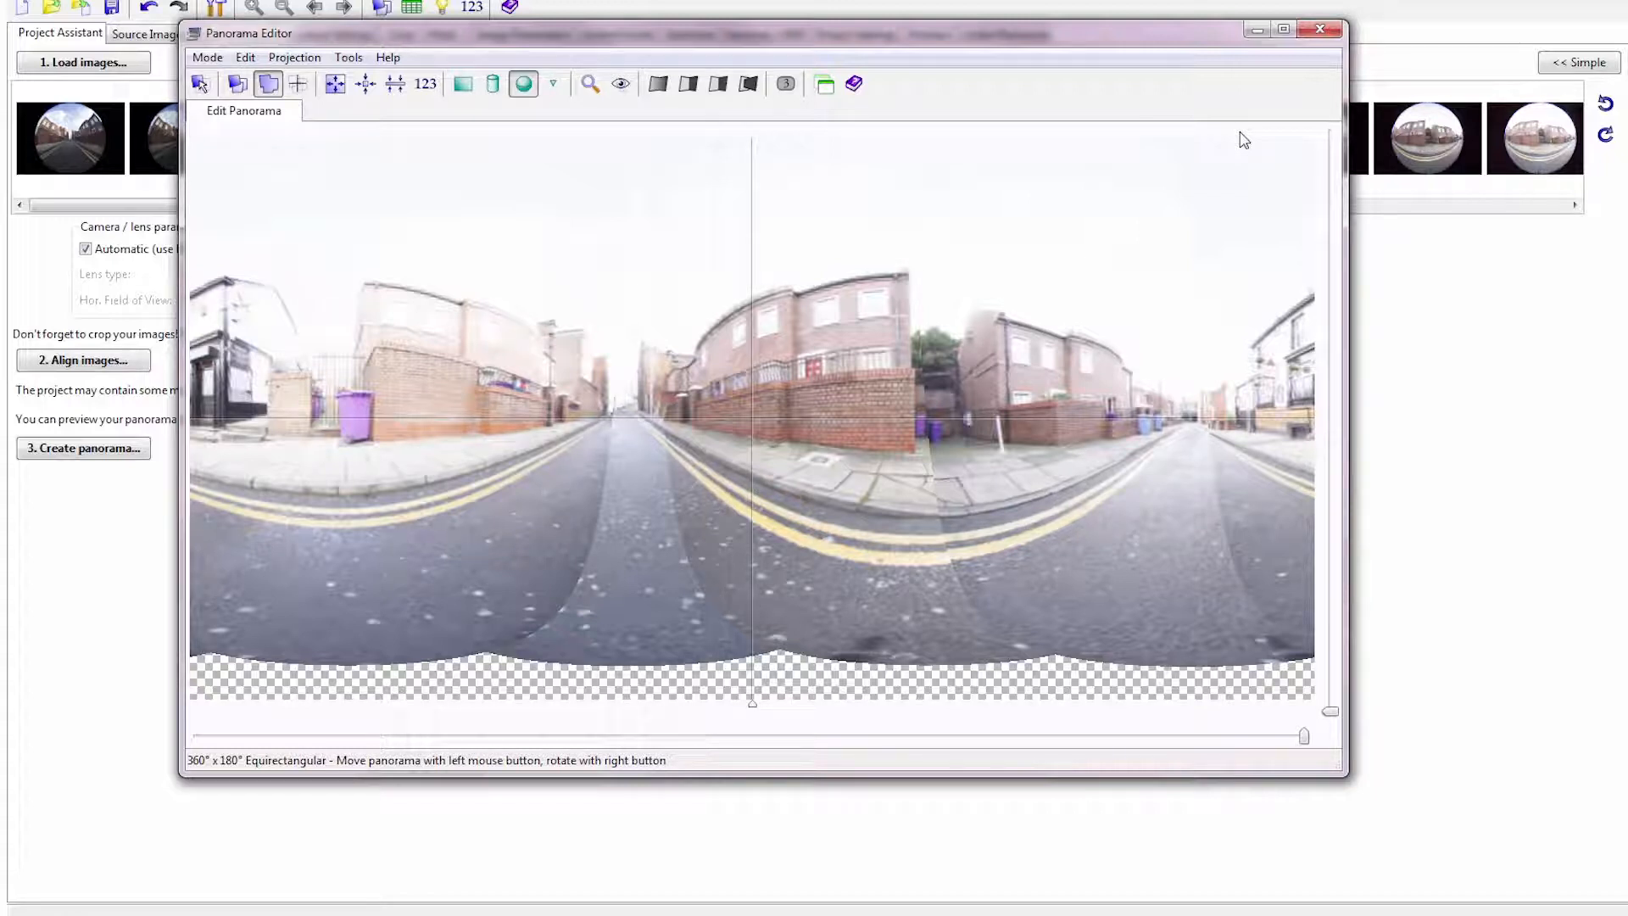
pyautogui.click(1320, 29)
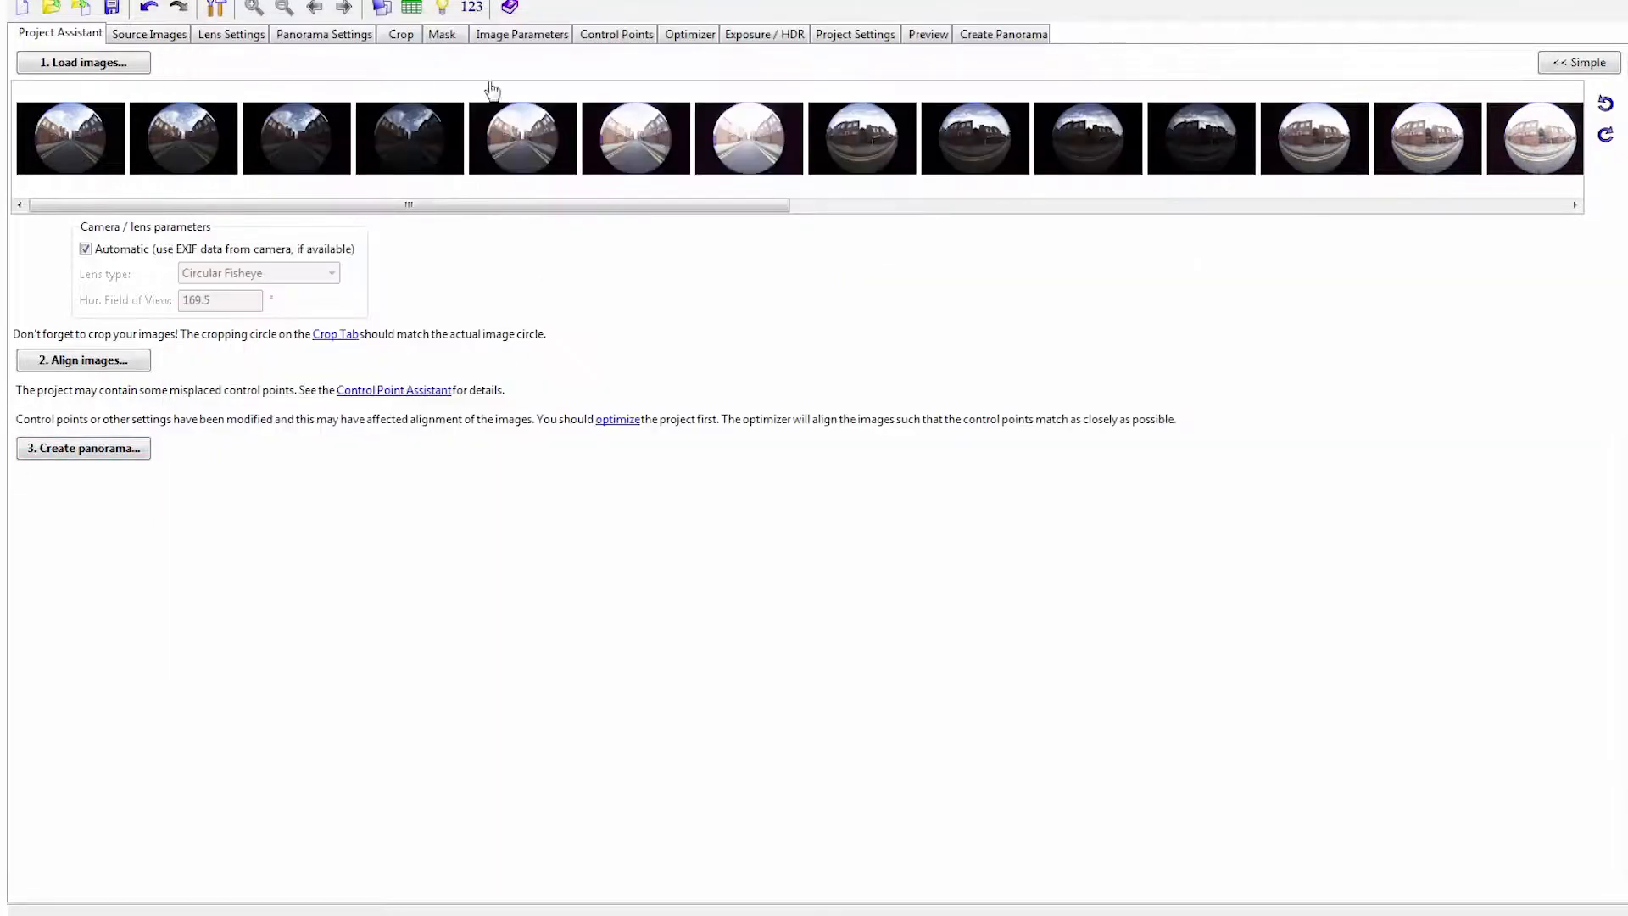
# Step: Paint a red mask along the lower-left rim of image 18, over the pavement and double yellow lines, and check it on neighbouring exposures
pyautogui.click(442, 38)
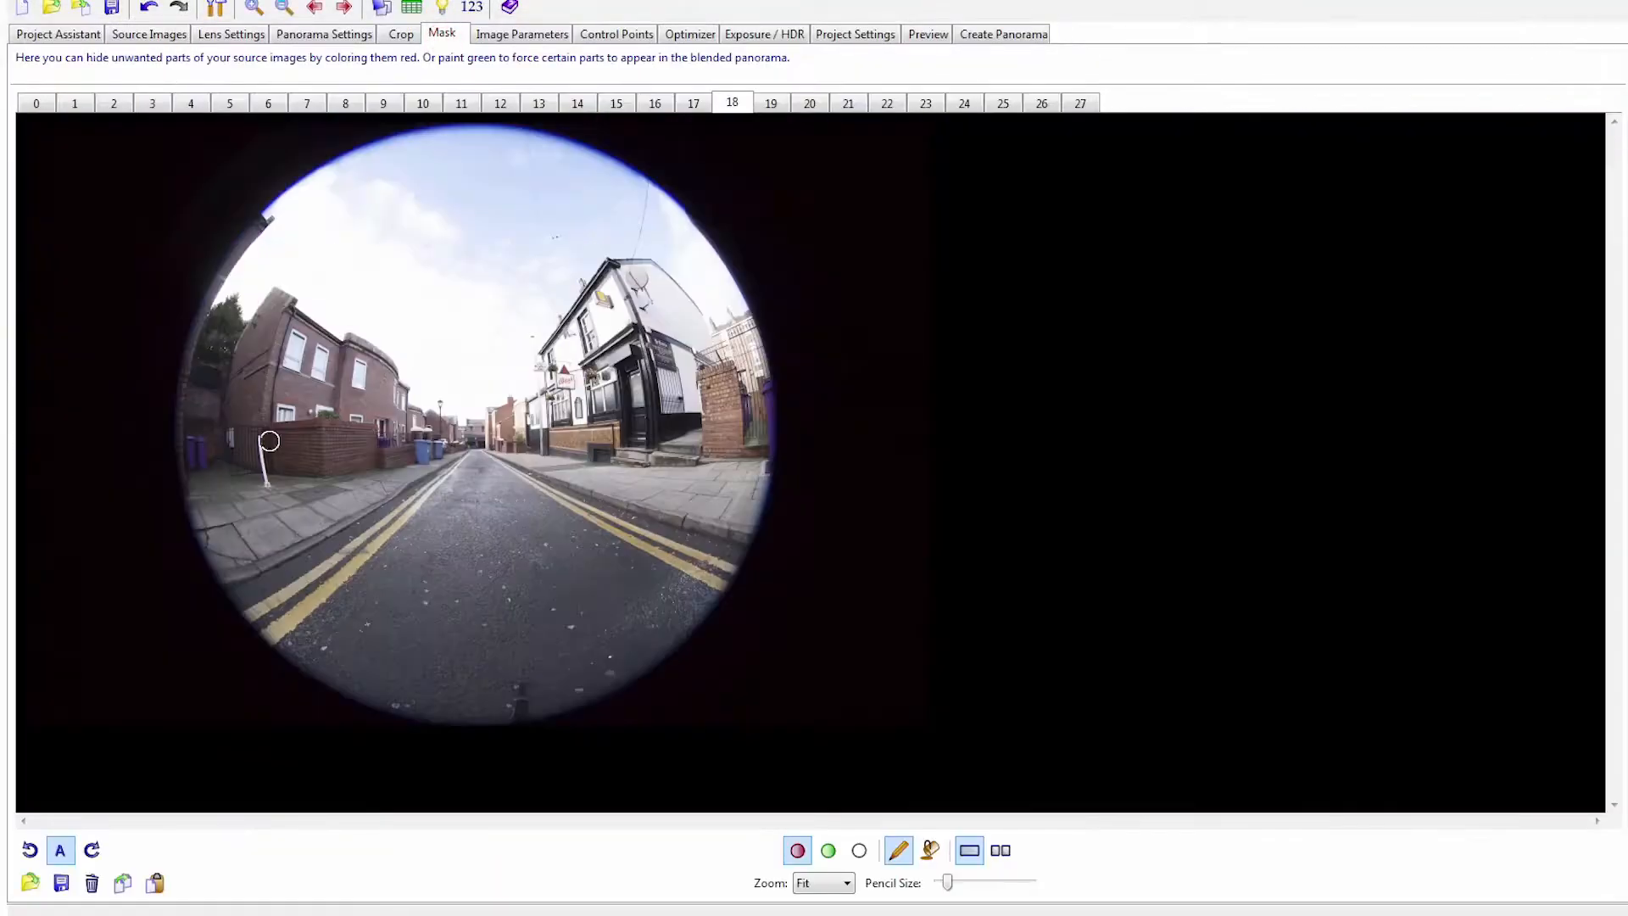
pyautogui.click(654, 106)
pyautogui.click(691, 105)
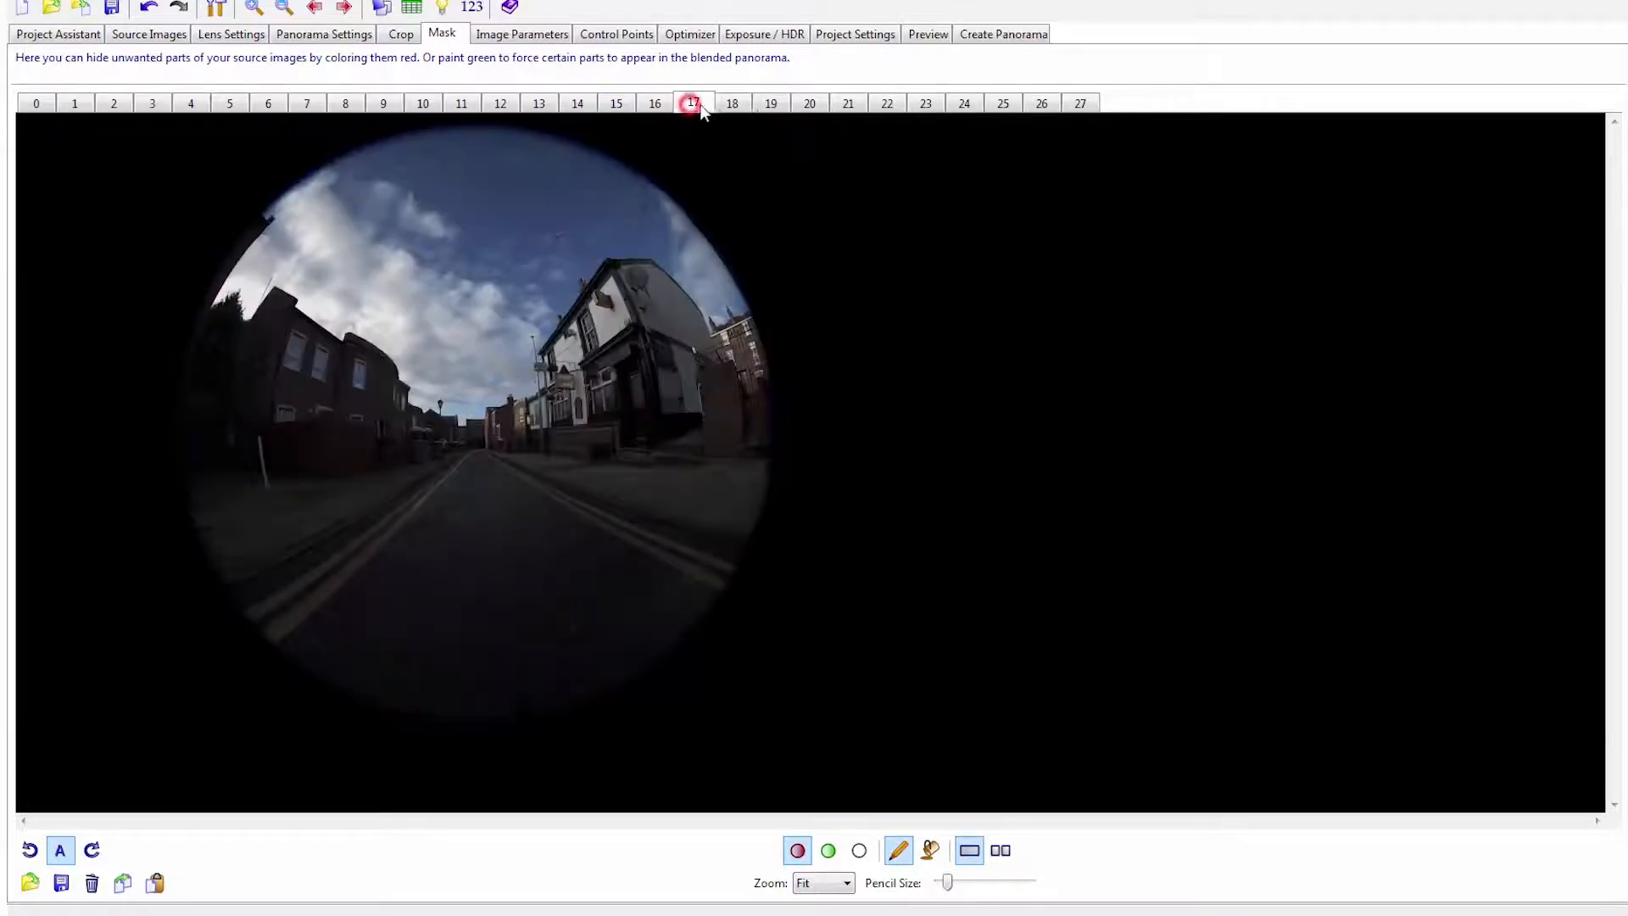
pyautogui.click(721, 104)
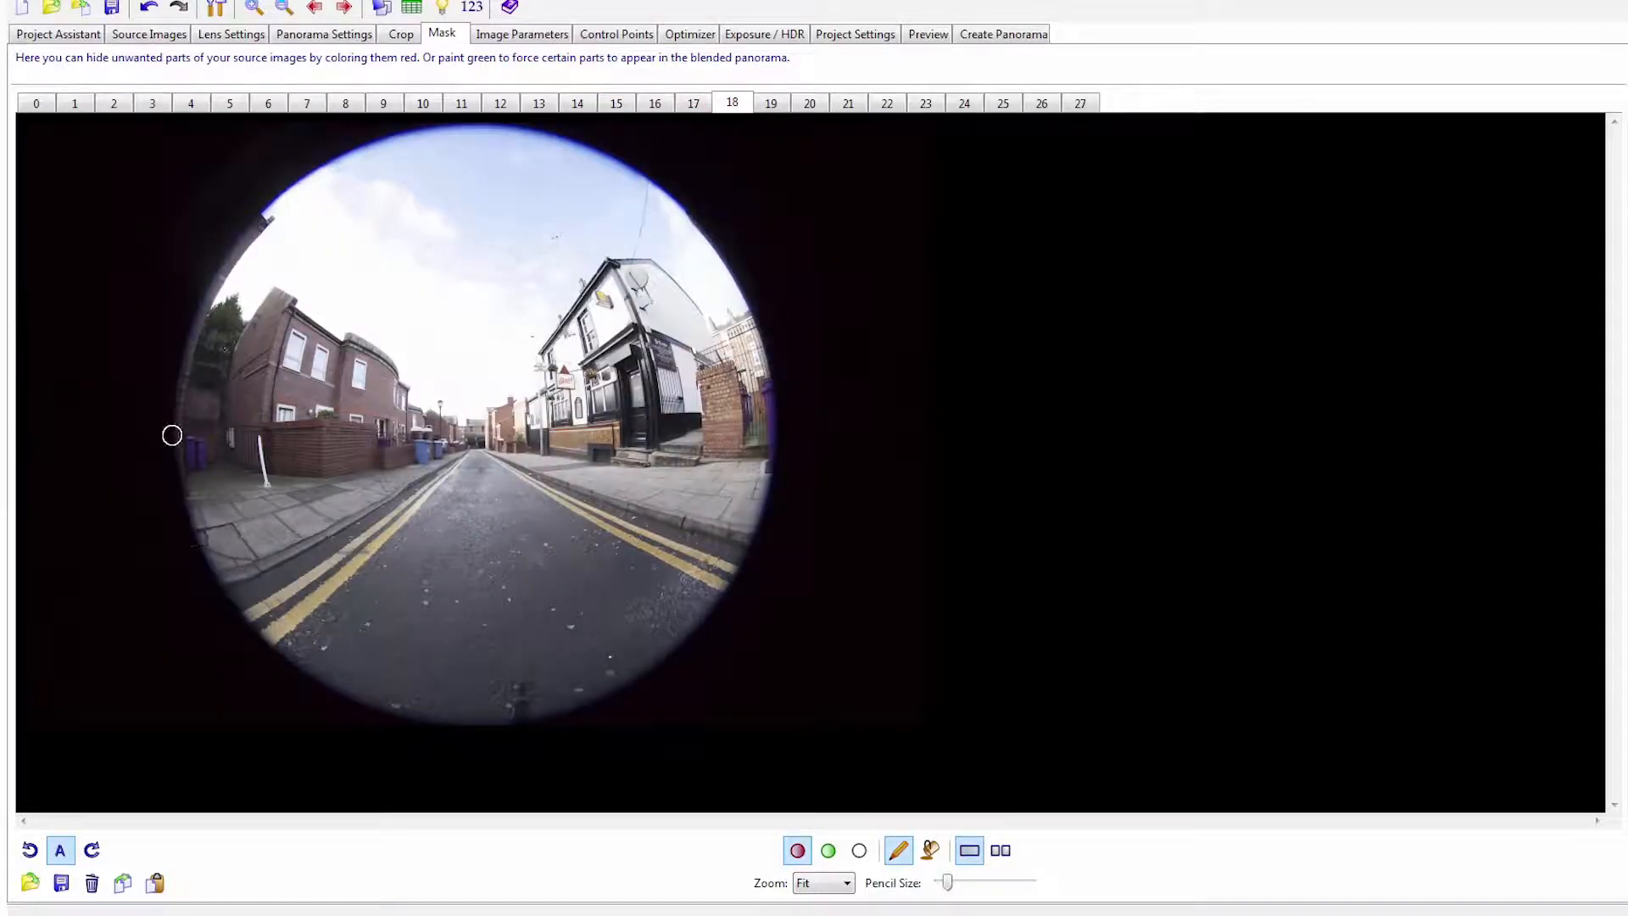
pyautogui.moveTo(170, 439)
pyautogui.mouseDown()
pyautogui.moveTo(162, 509)
pyautogui.moveTo(175, 460)
pyautogui.moveTo(246, 603)
pyautogui.mouseUp()
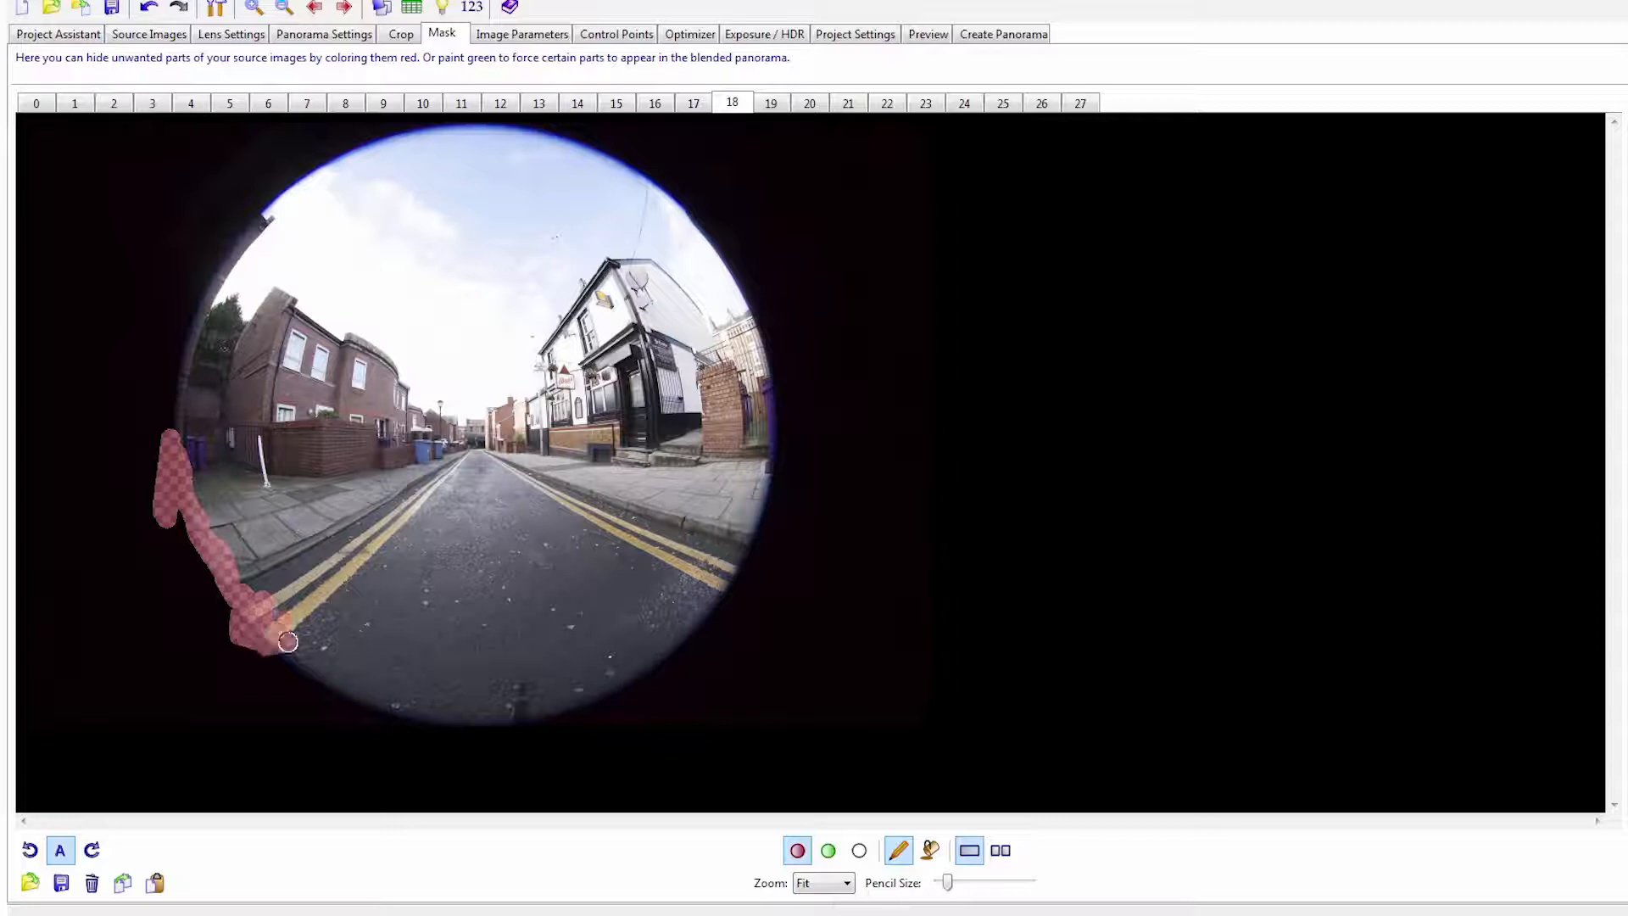
pyautogui.moveTo(285, 678)
pyautogui.mouseDown()
pyautogui.moveTo(182, 552)
pyautogui.moveTo(215, 588)
pyautogui.mouseUp()
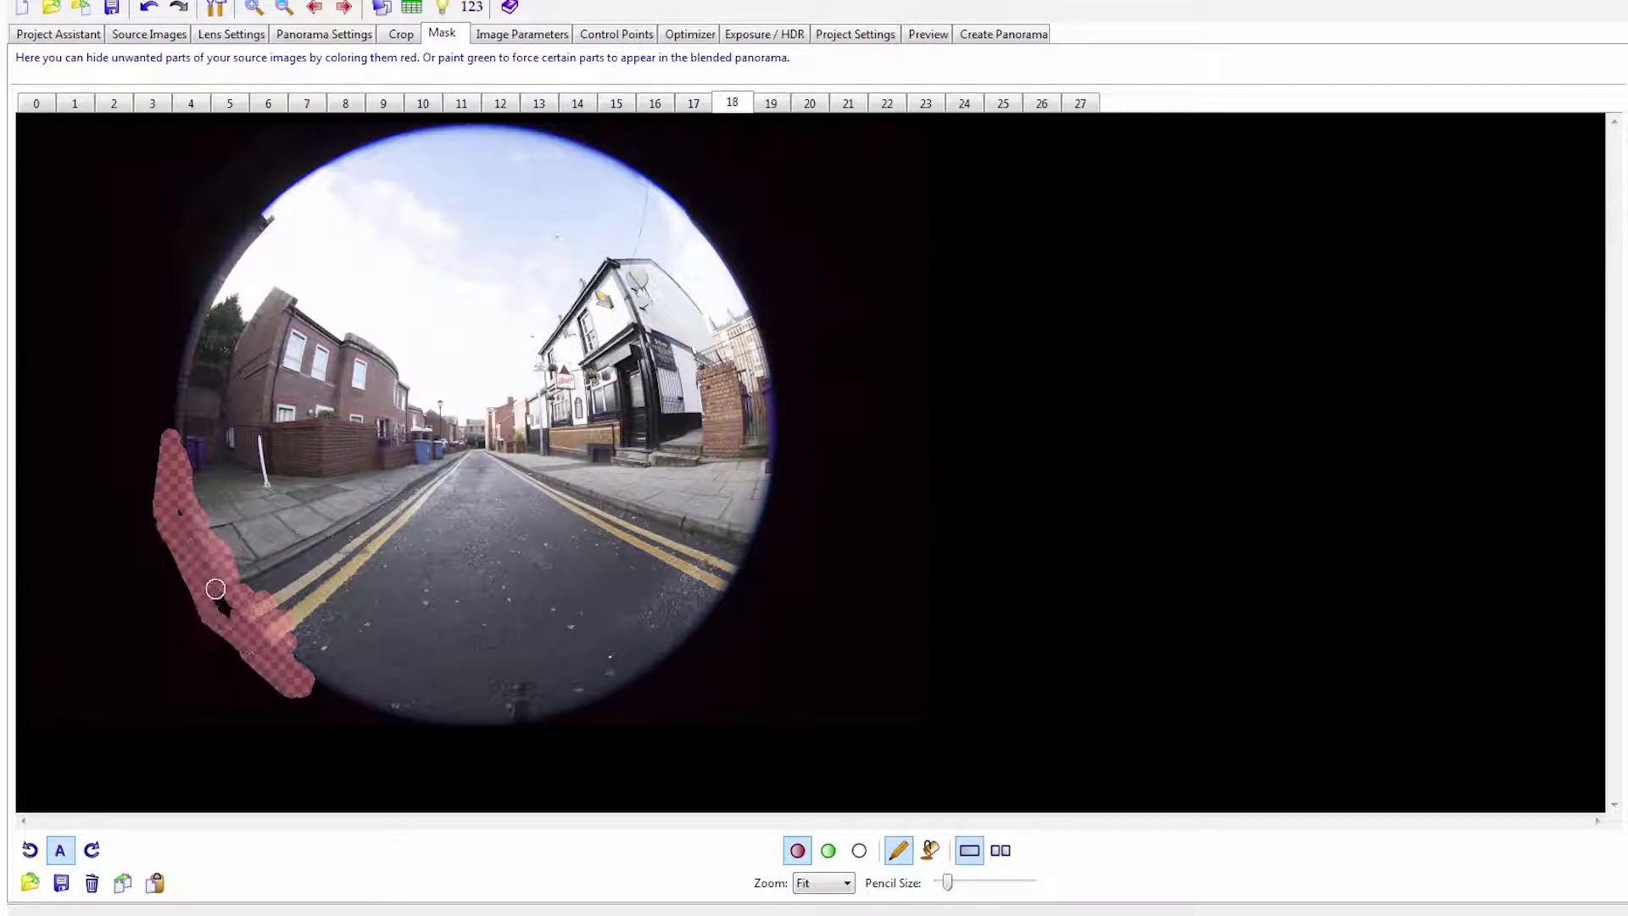
pyautogui.click(771, 103)
pyautogui.click(732, 103)
pyautogui.click(693, 103)
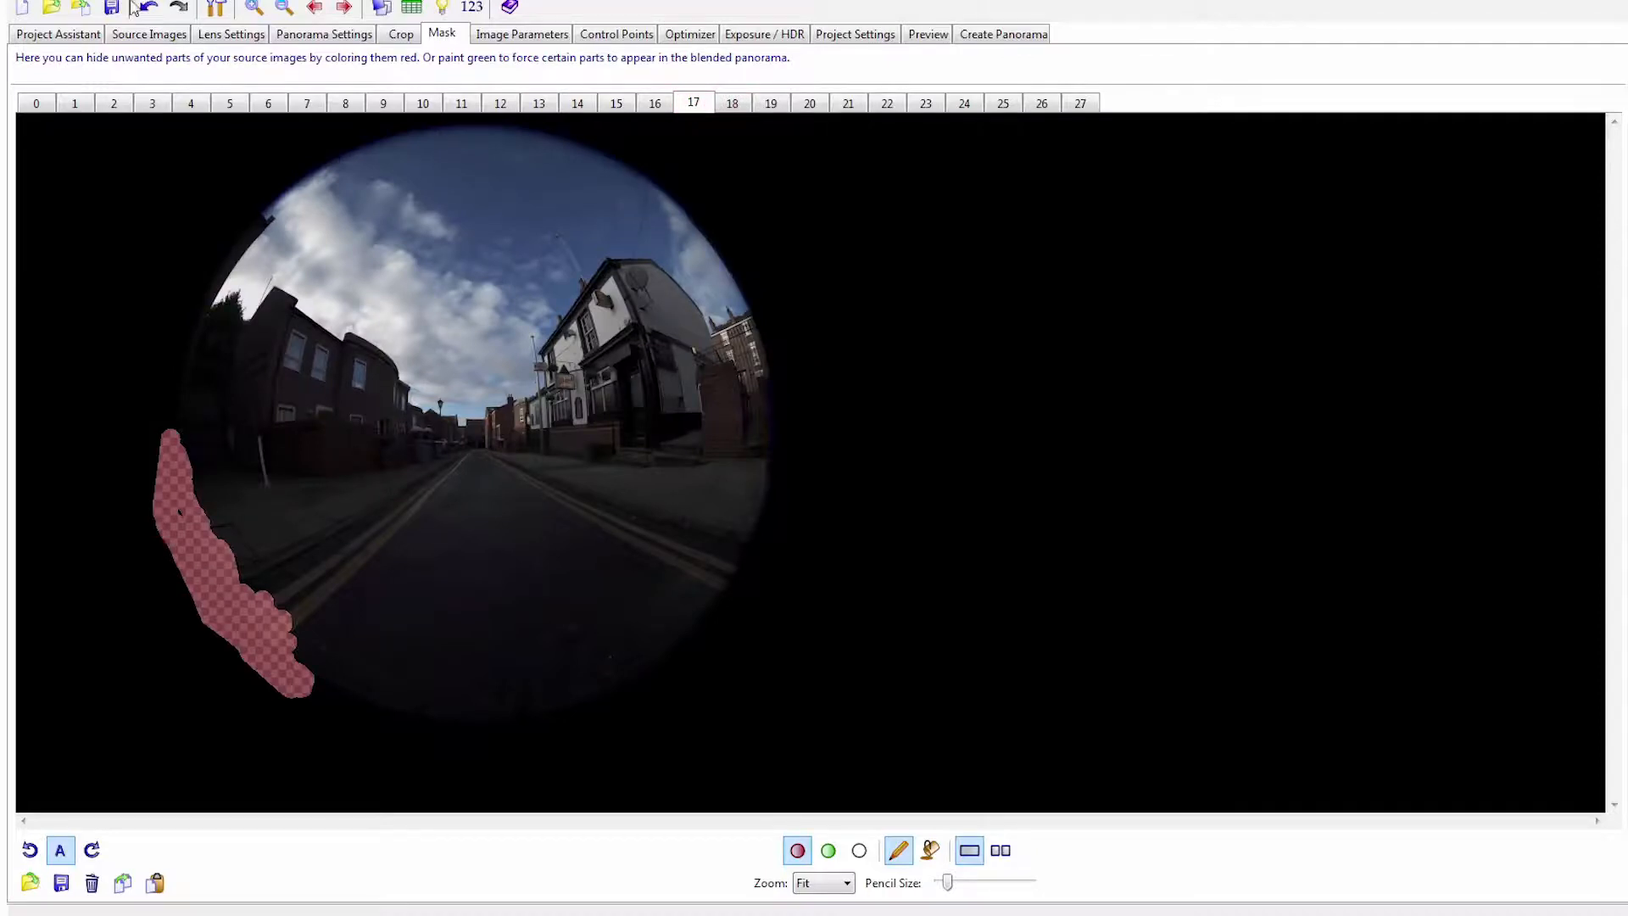
# Step: Realign the masked images with linked brackets and Exposure Fusion, reviewing the seams in the Panorama Editor
pyautogui.click(58, 34)
pyautogui.click(91, 356)
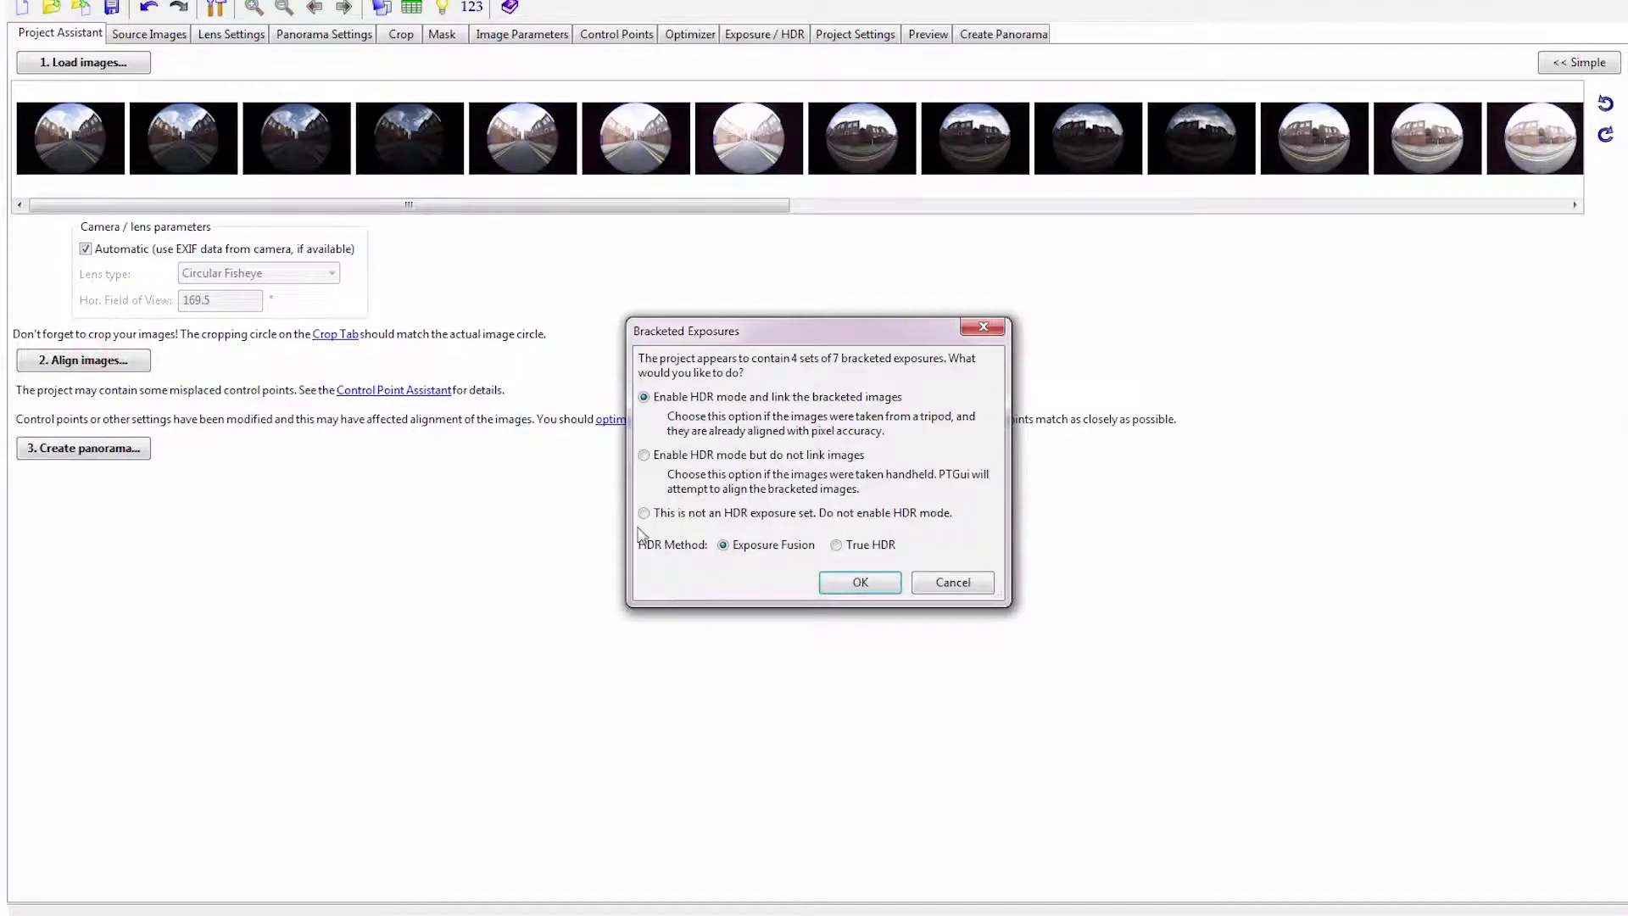
pyautogui.click(860, 584)
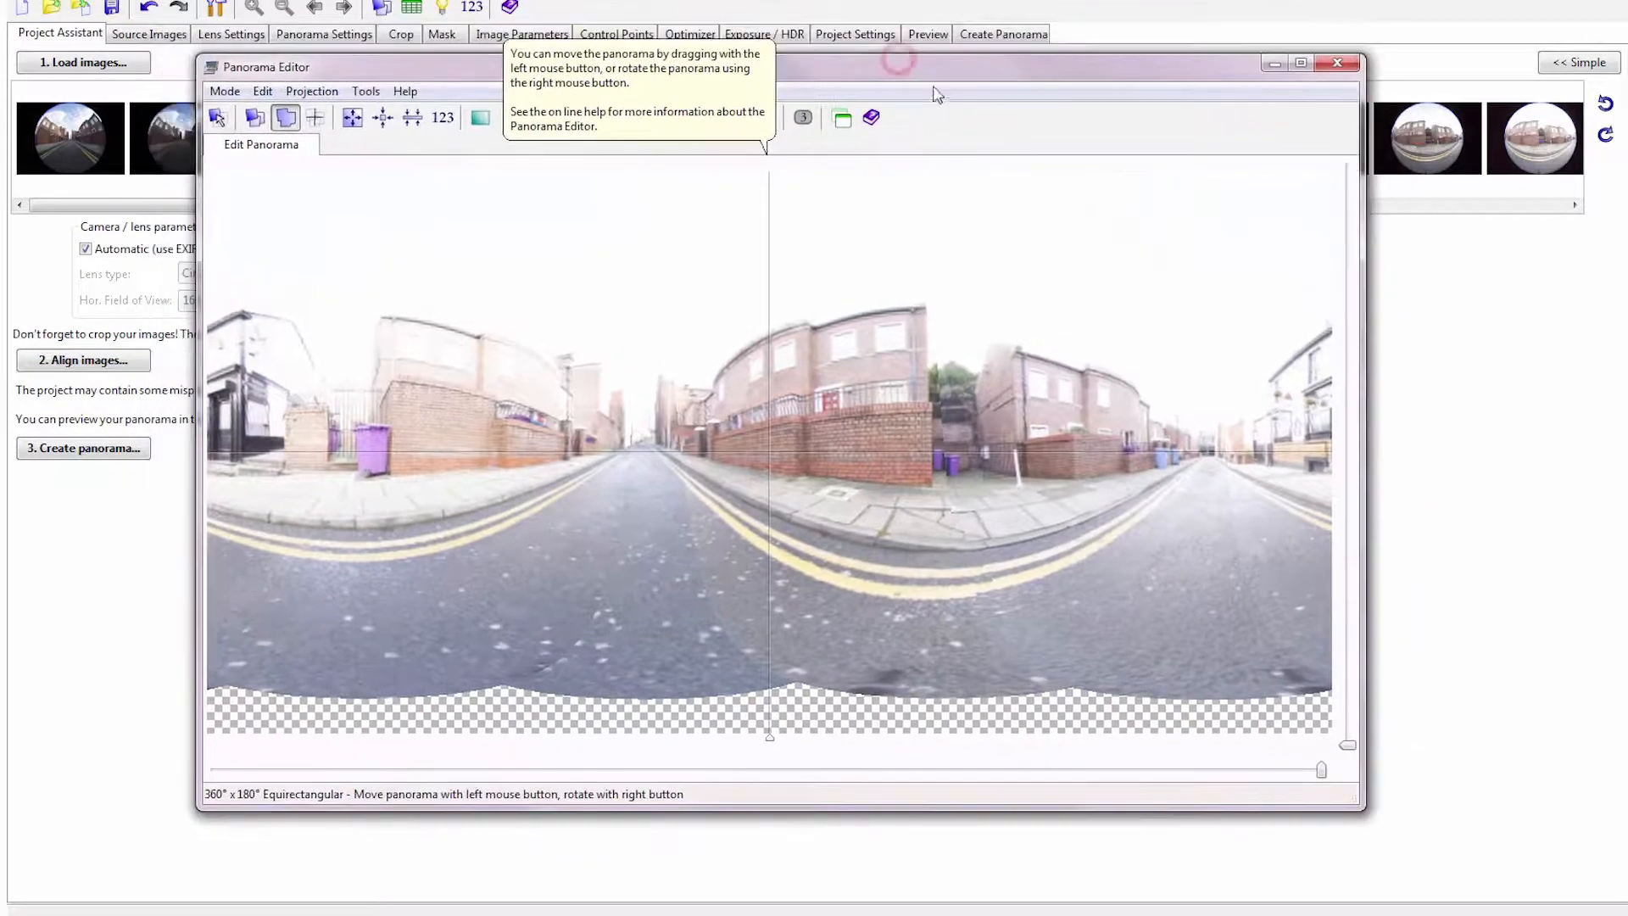
pyautogui.click(1335, 66)
# Step: Generate a 1132 x 566 pixel preview and inspect the road and yellow-line seams in PTGui Viewer
pyautogui.click(943, 41)
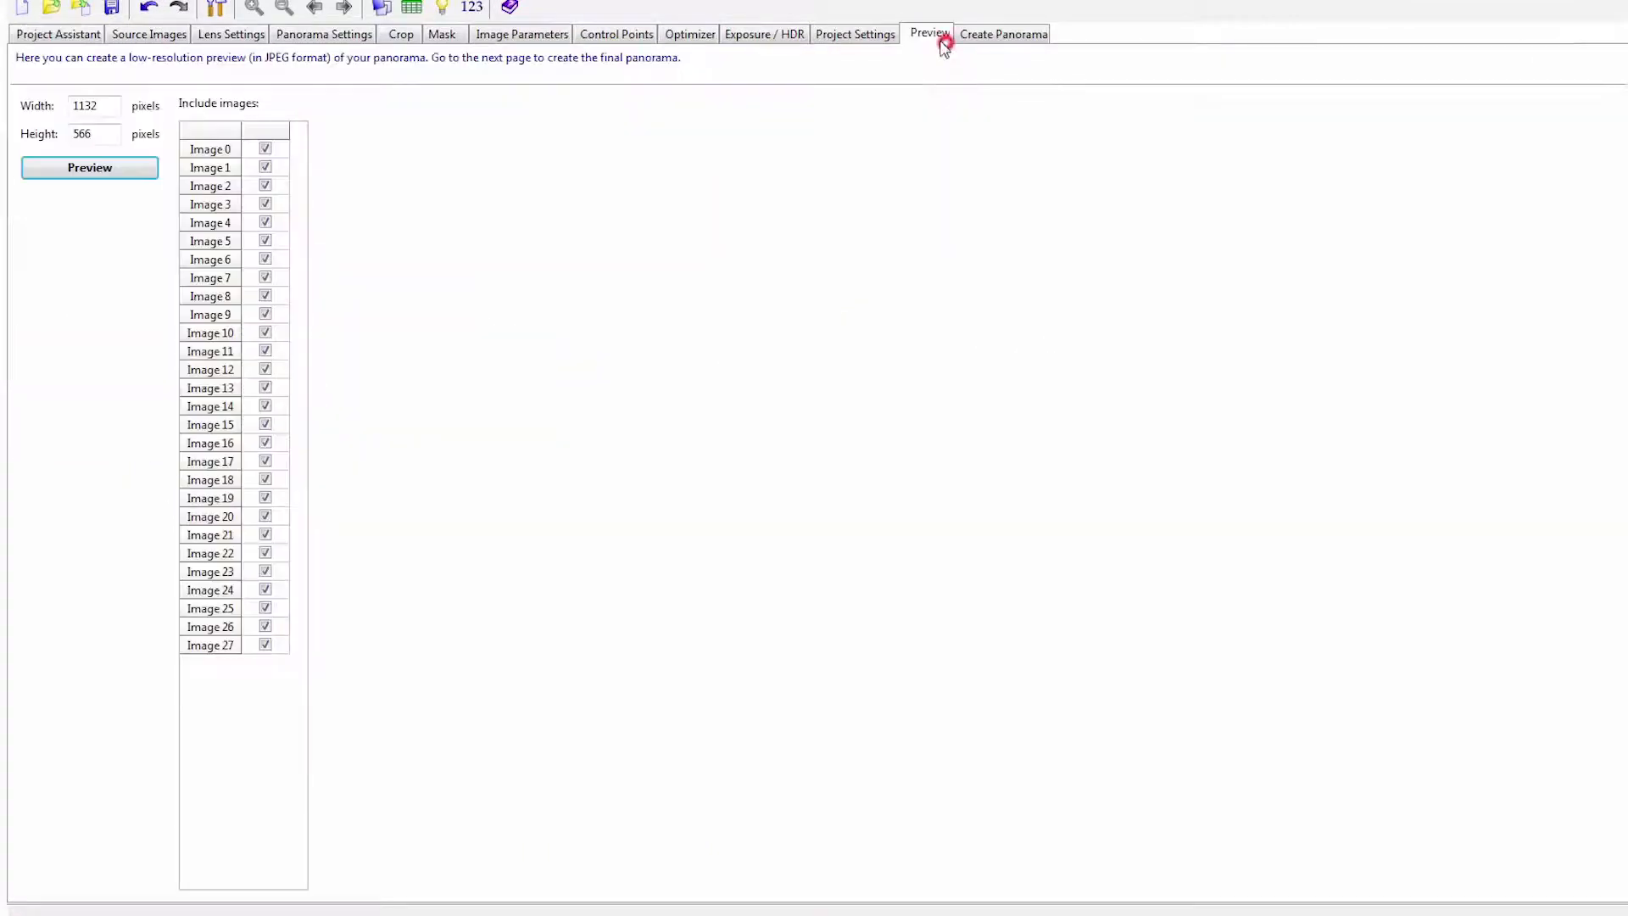
pyautogui.click(85, 164)
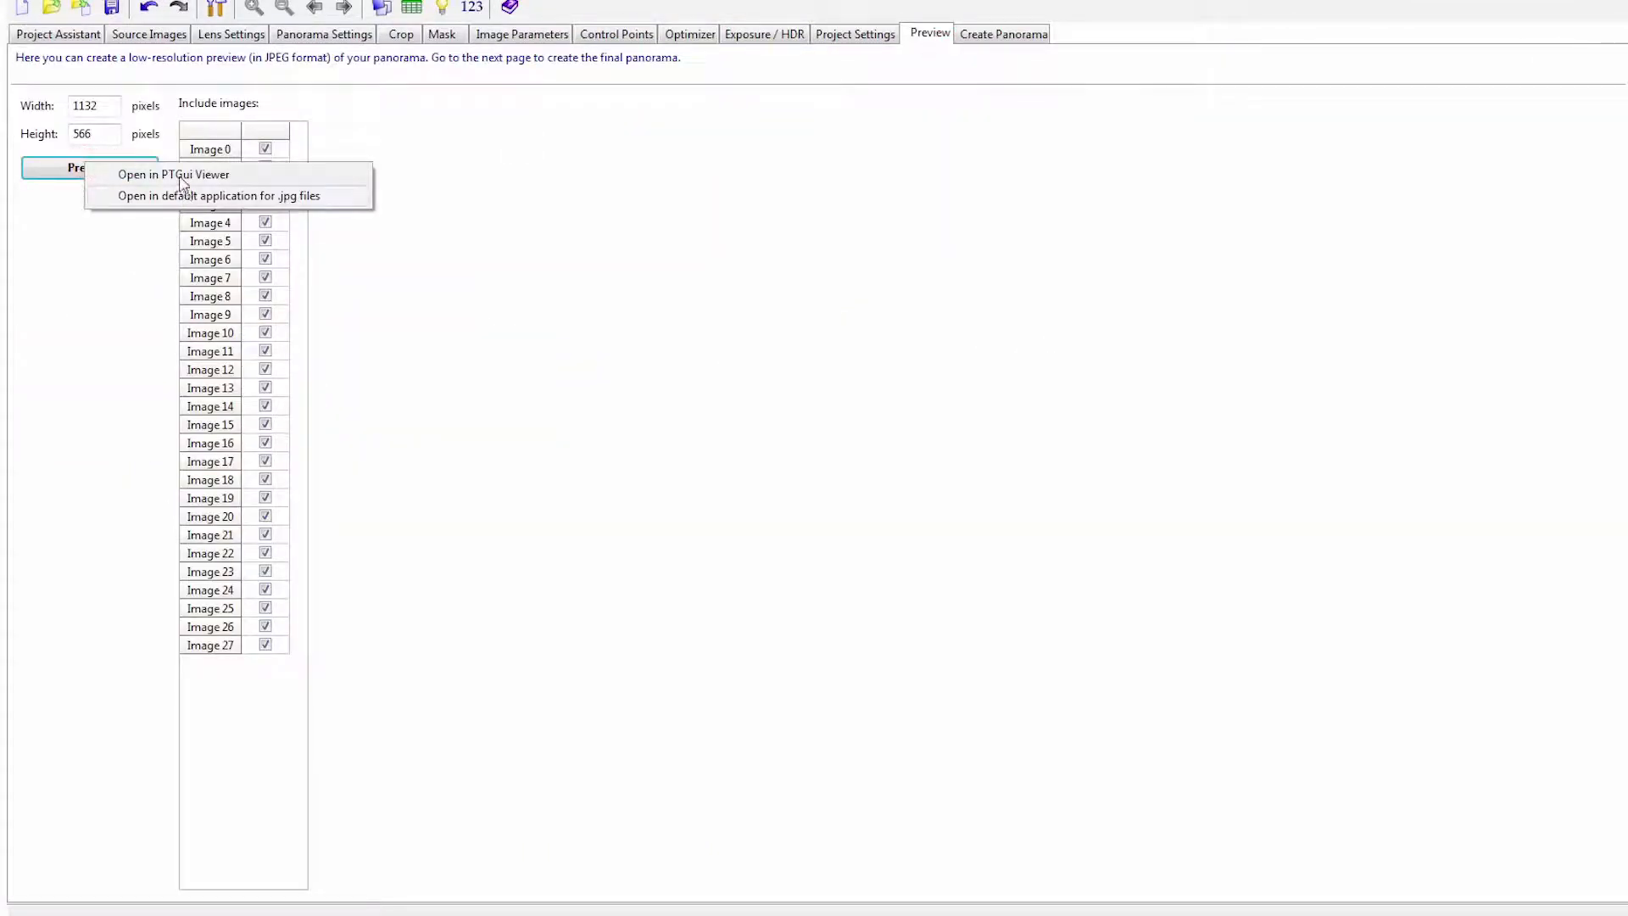
pyautogui.click(181, 175)
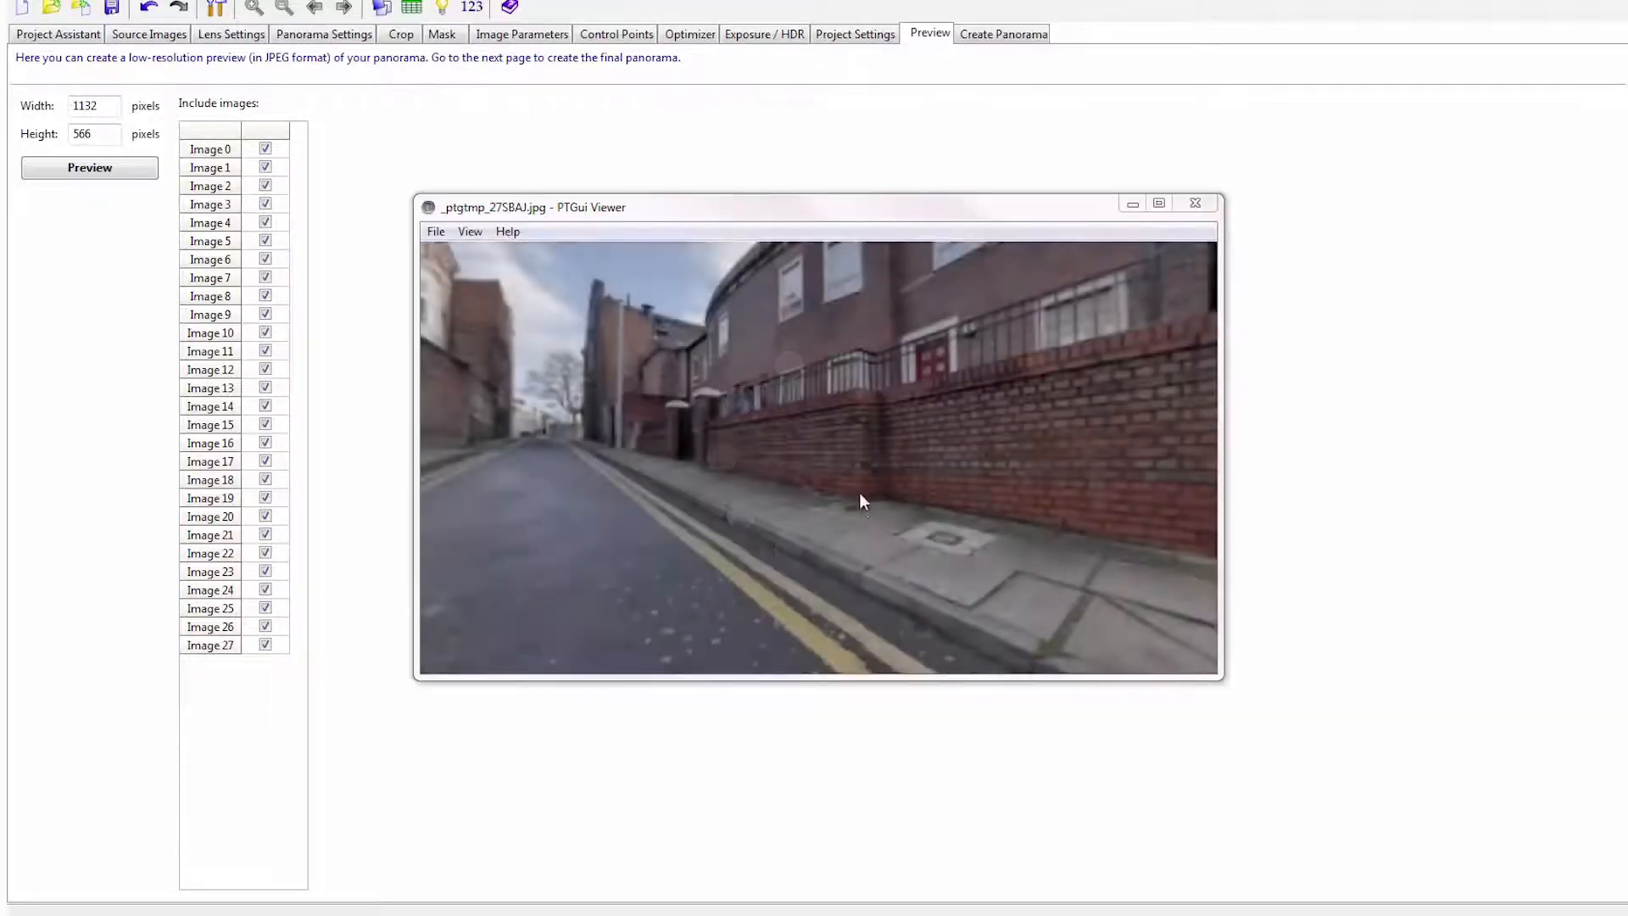
pyautogui.moveTo(826, 520); pyautogui.dragTo(785, 506)
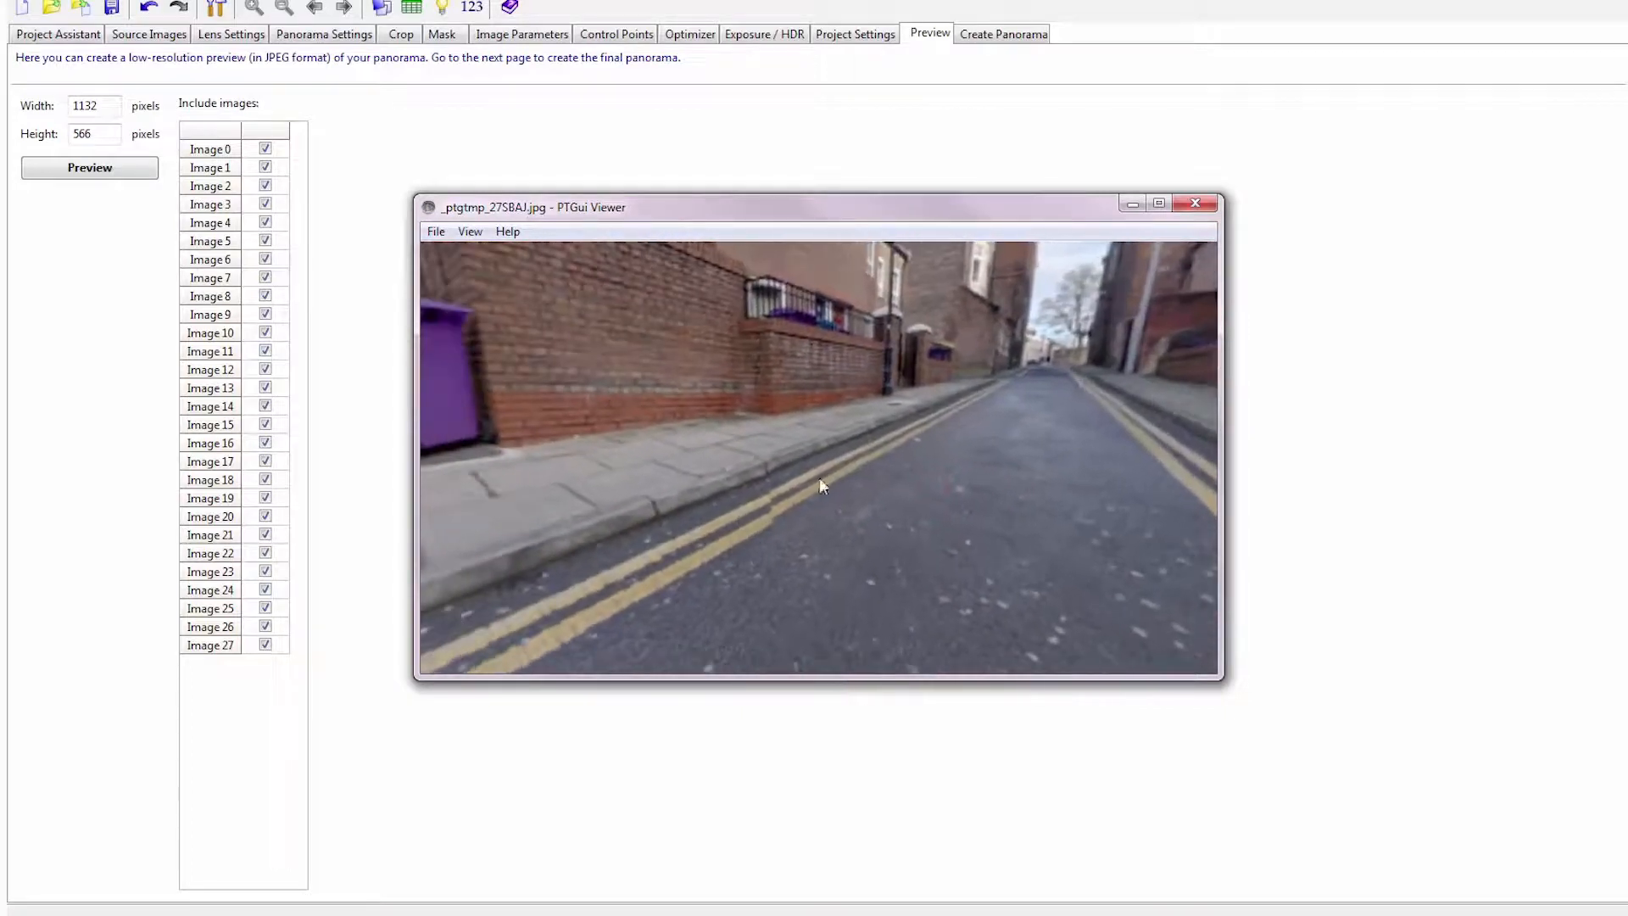
pyautogui.click(1194, 206)
# Step: Paint a small red mask on image 0 over the lower-left end of the double yellow lines
pyautogui.click(442, 34)
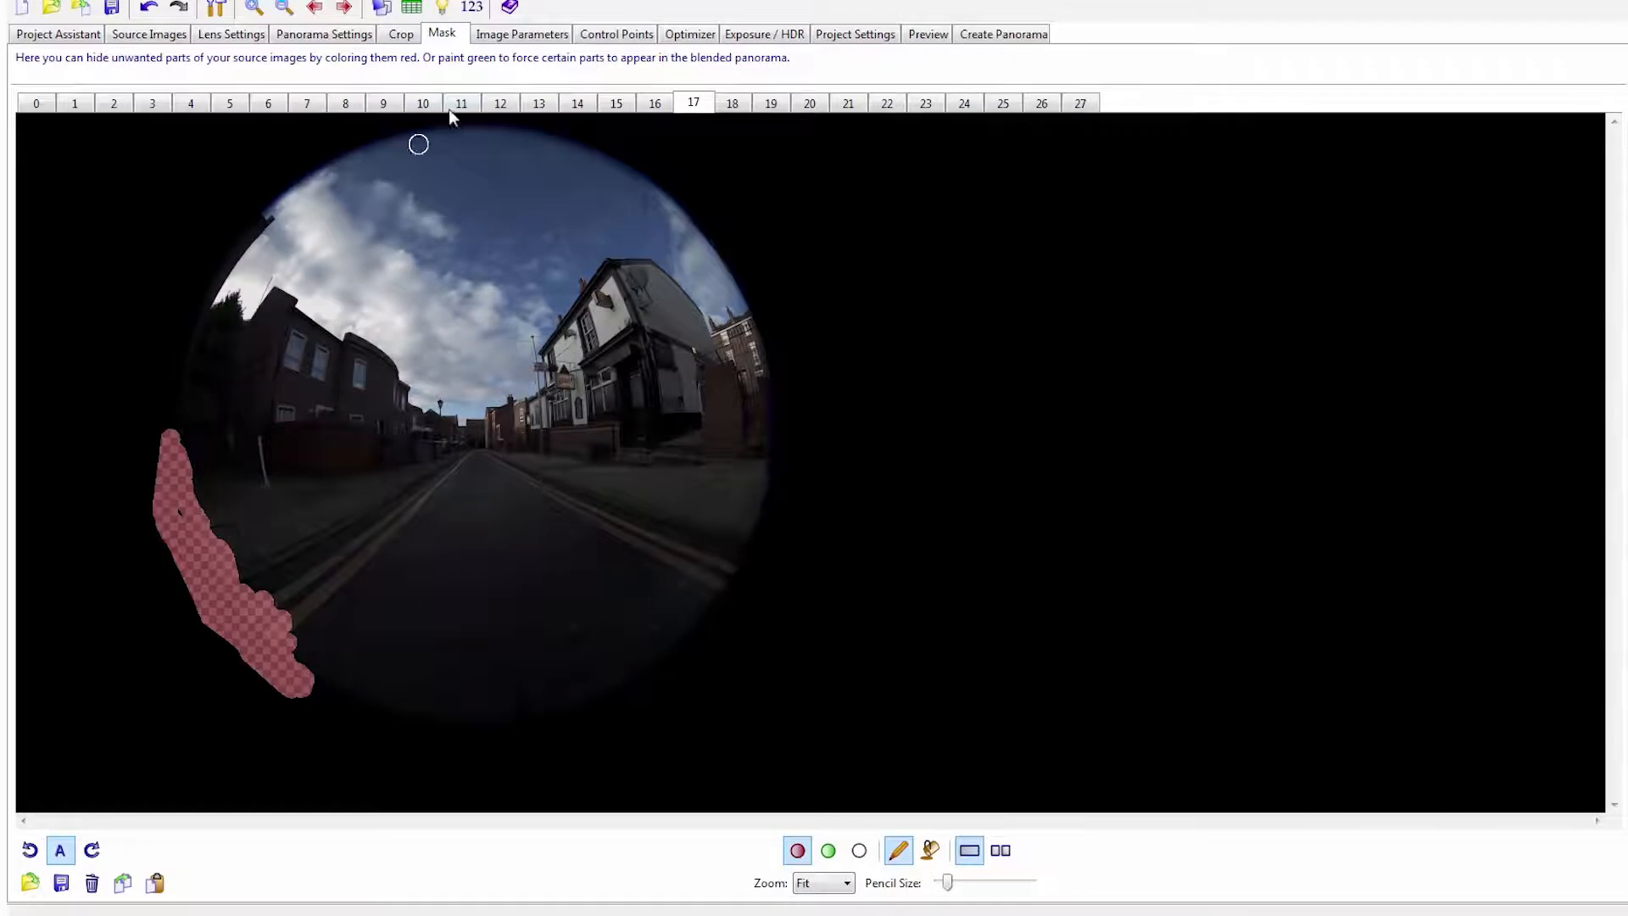
pyautogui.click(811, 105)
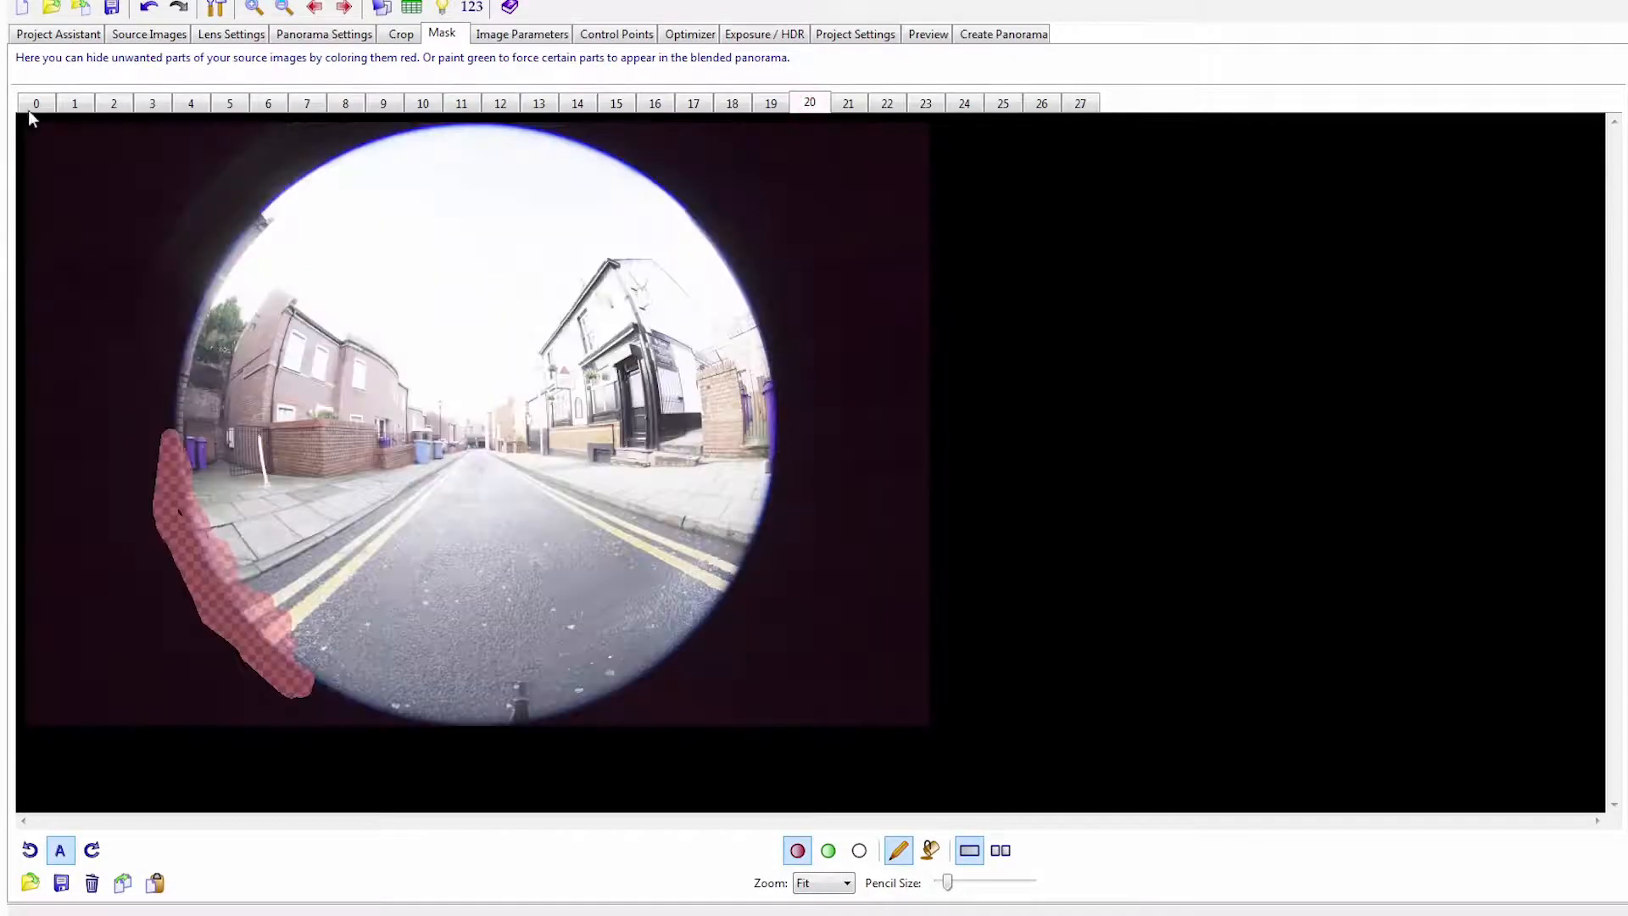
pyautogui.click(1075, 106)
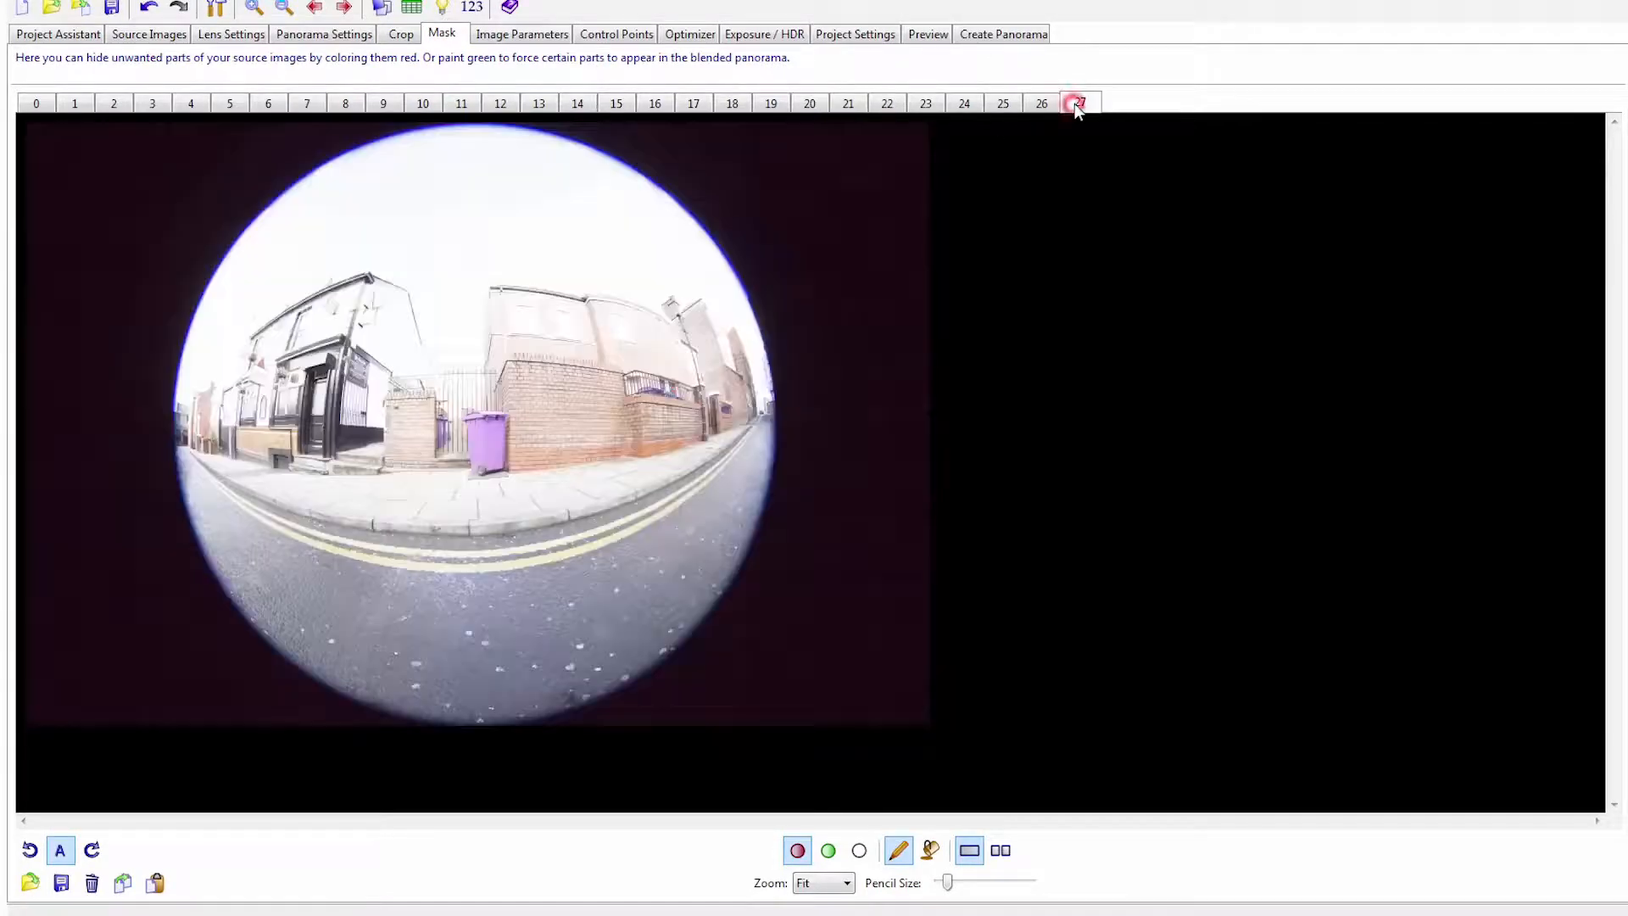
pyautogui.click(24, 103)
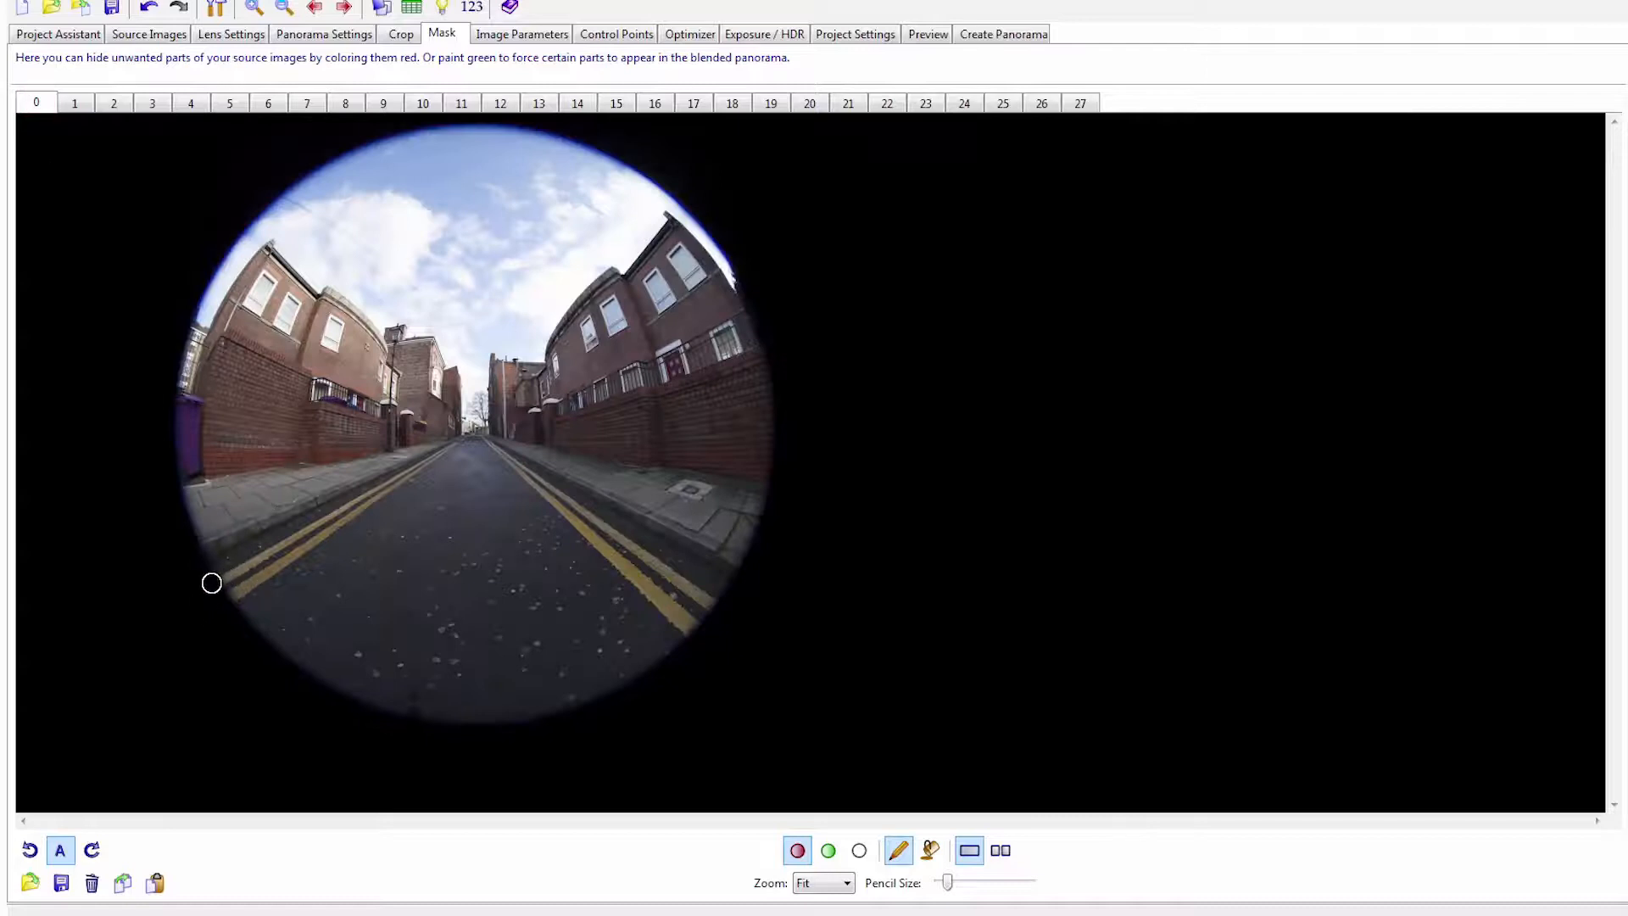
pyautogui.moveTo(220, 595); pyautogui.dragTo(246, 592)
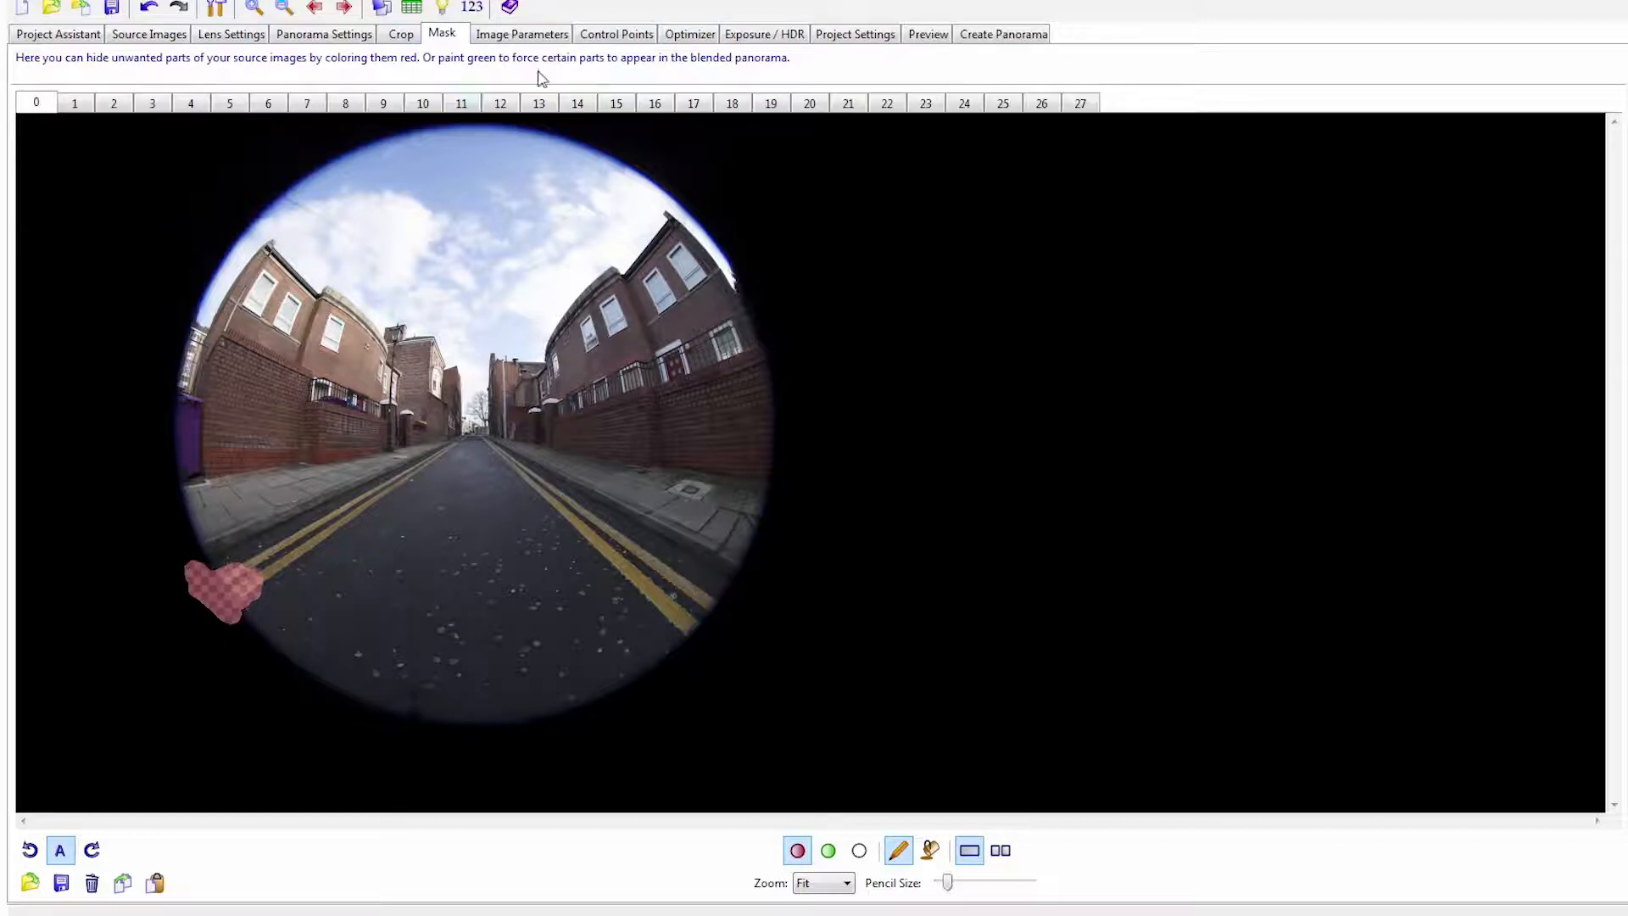
# Step: Add two control points between images 6 and 27, one below the yellow lines and one near the kerb, refining their positions in image 27
pyautogui.click(593, 40)
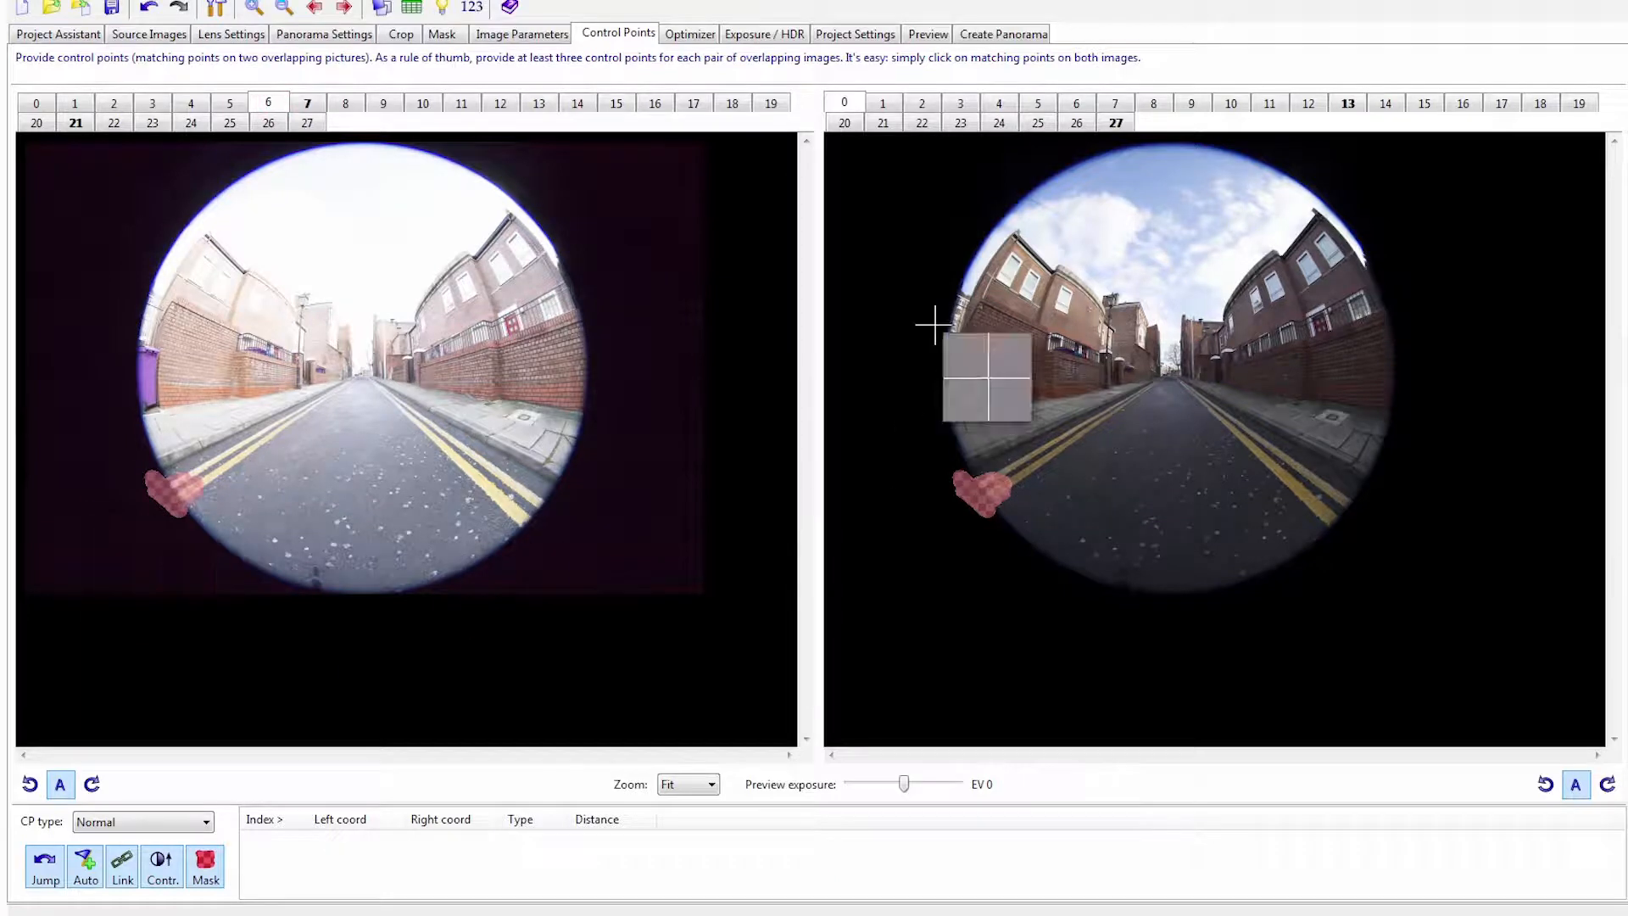
pyautogui.click(1104, 123)
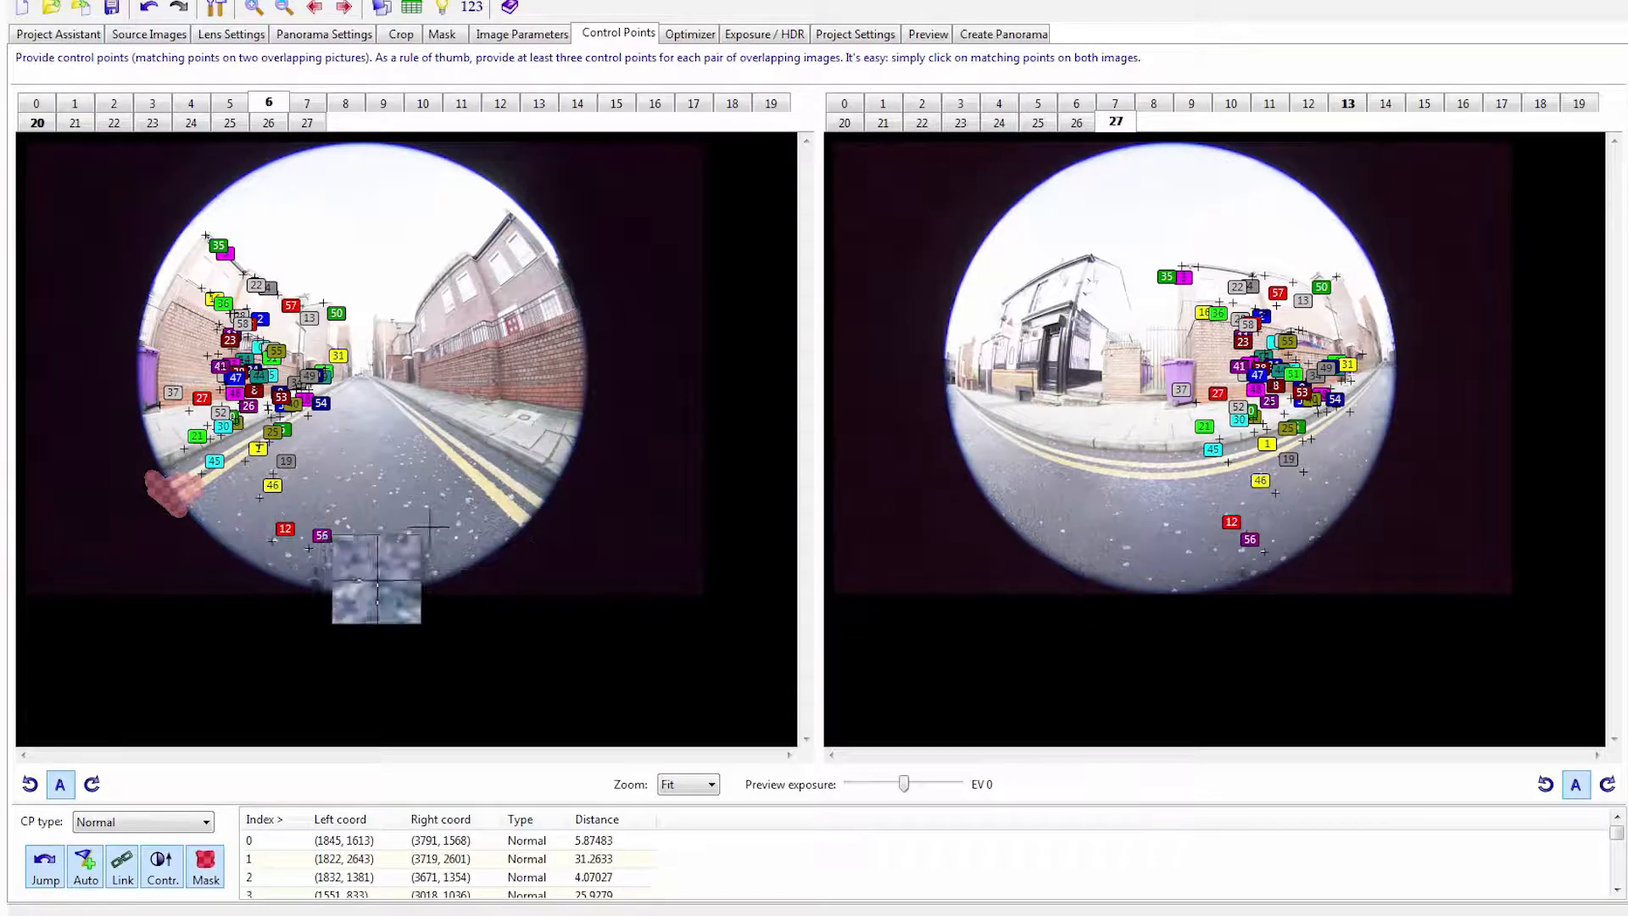
pyautogui.click(229, 477)
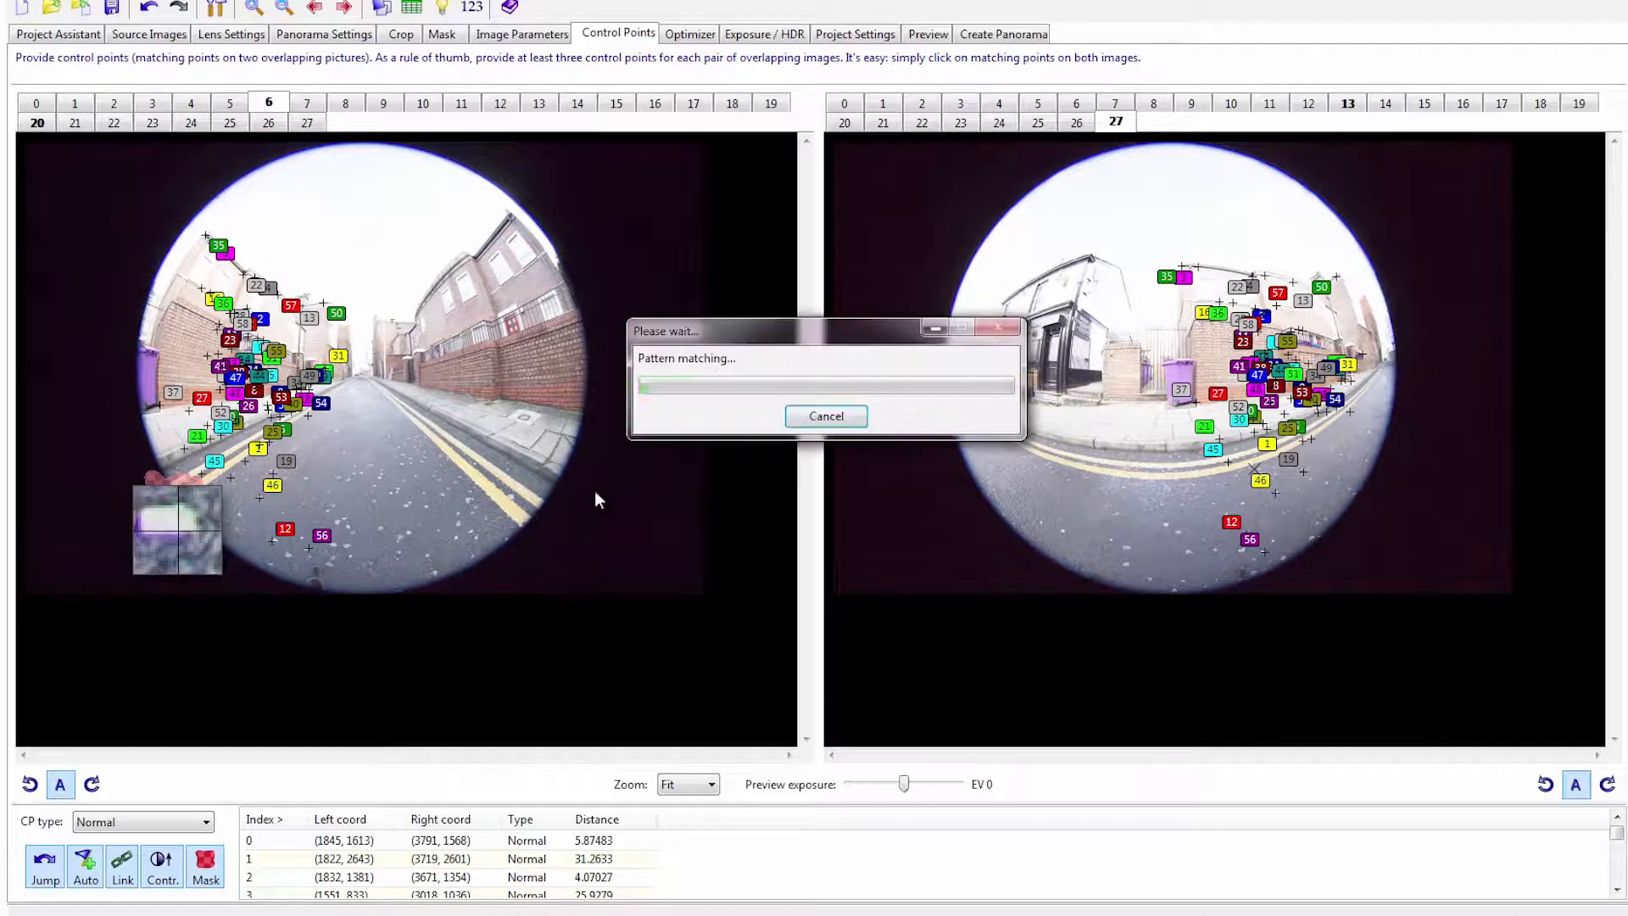
pyautogui.moveTo(1260, 469); pyautogui.dragTo(1259, 470)
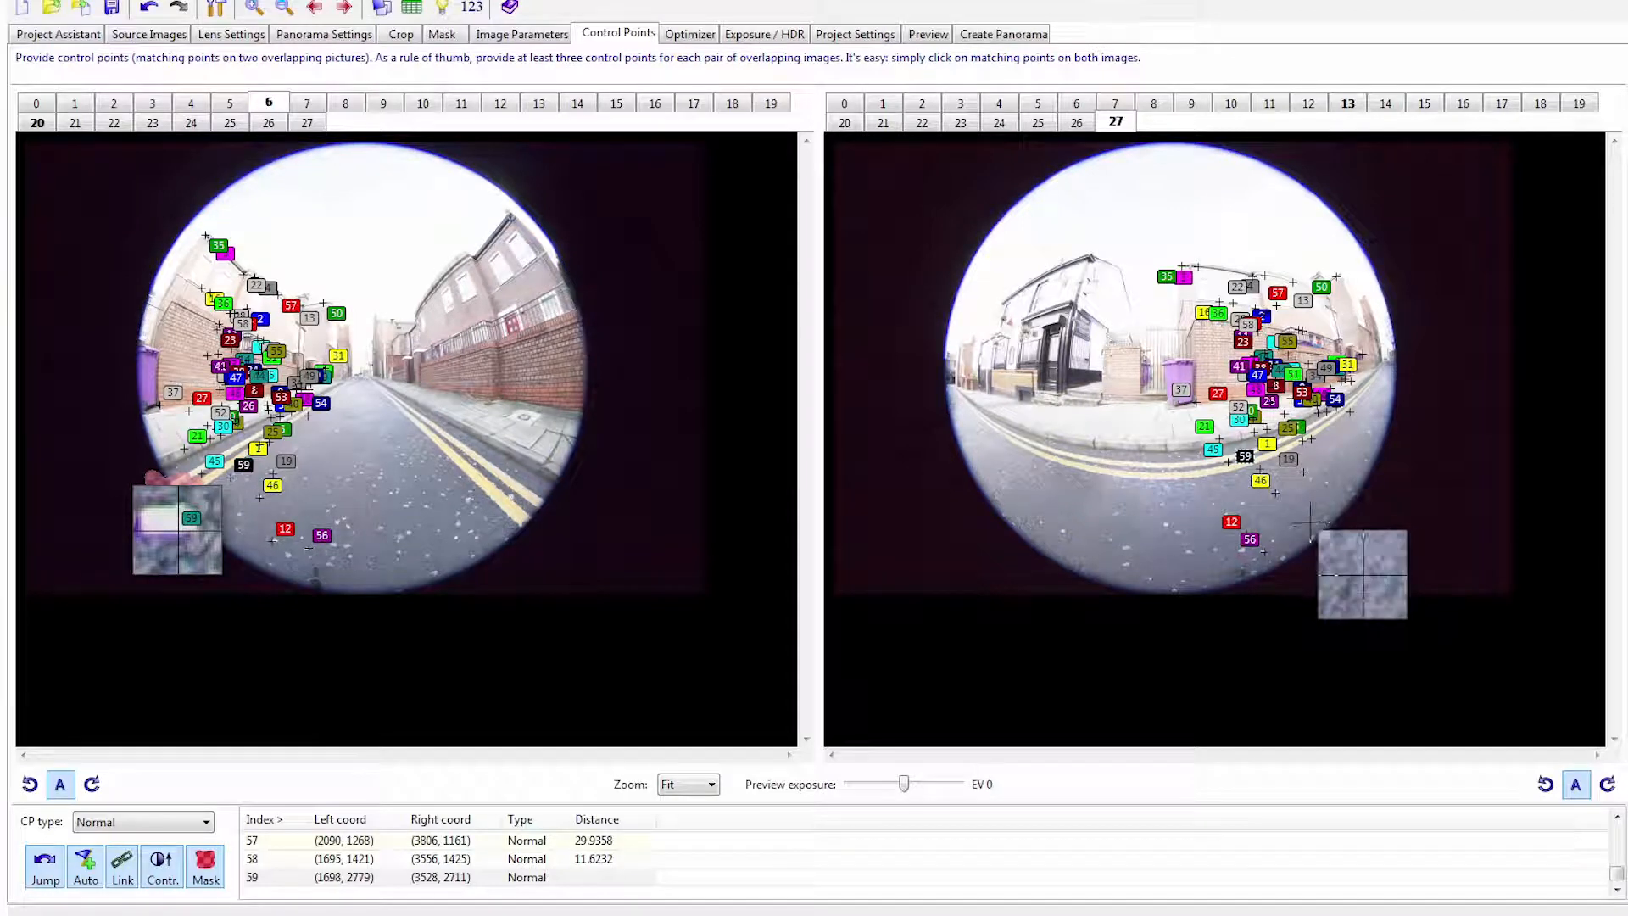
pyautogui.click(202, 447)
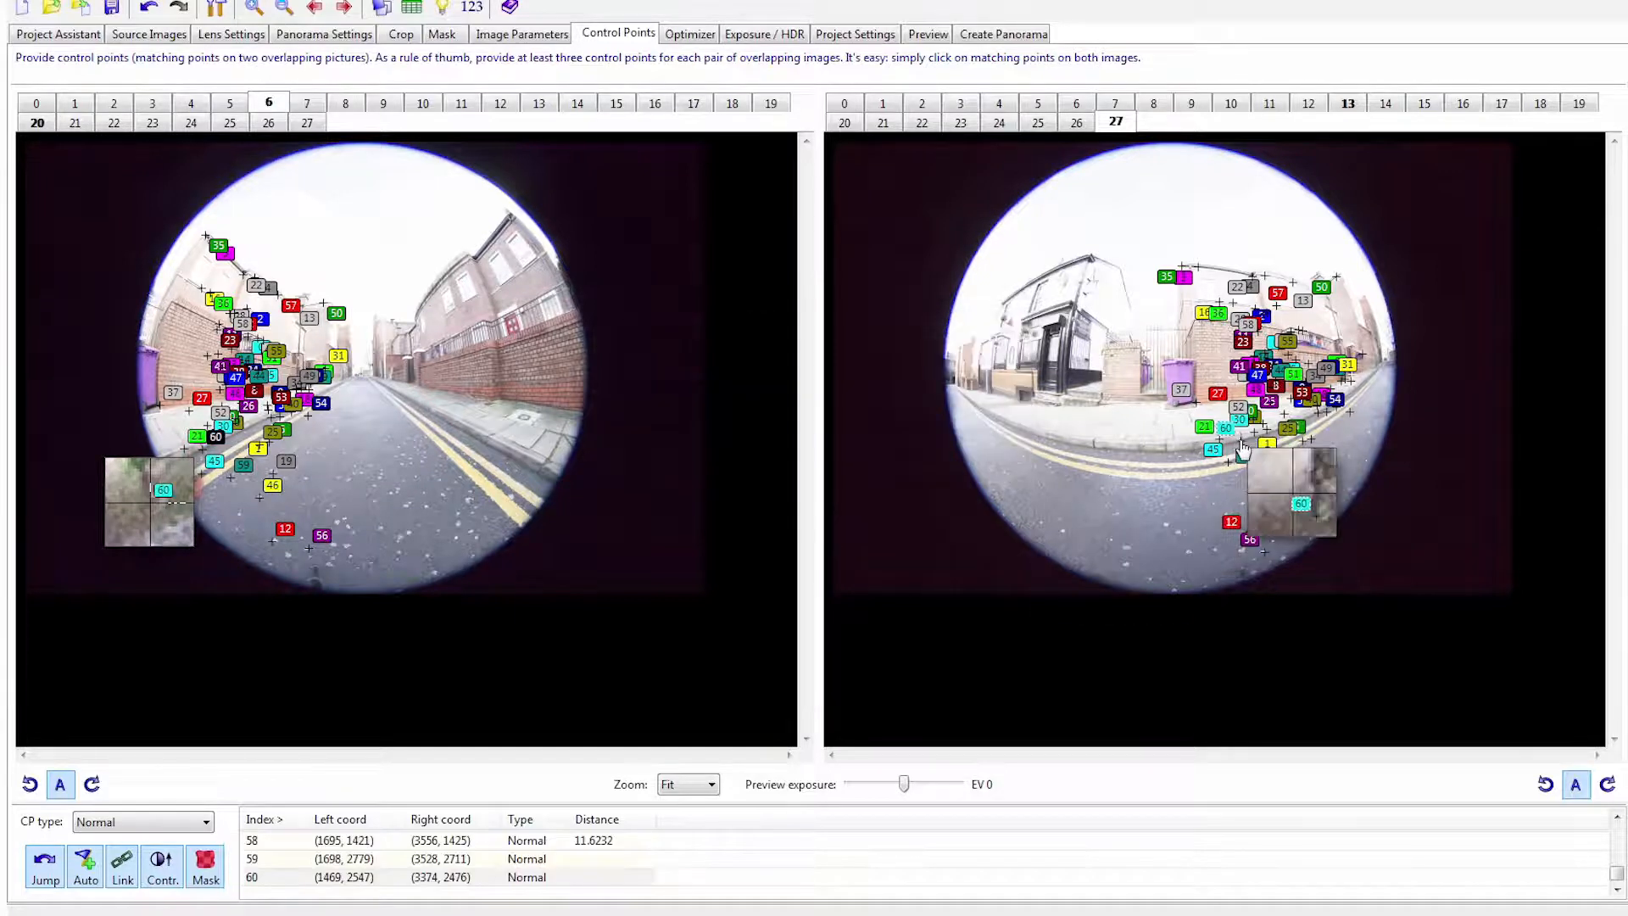
pyautogui.moveTo(1240, 441); pyautogui.dragTo(1241, 441)
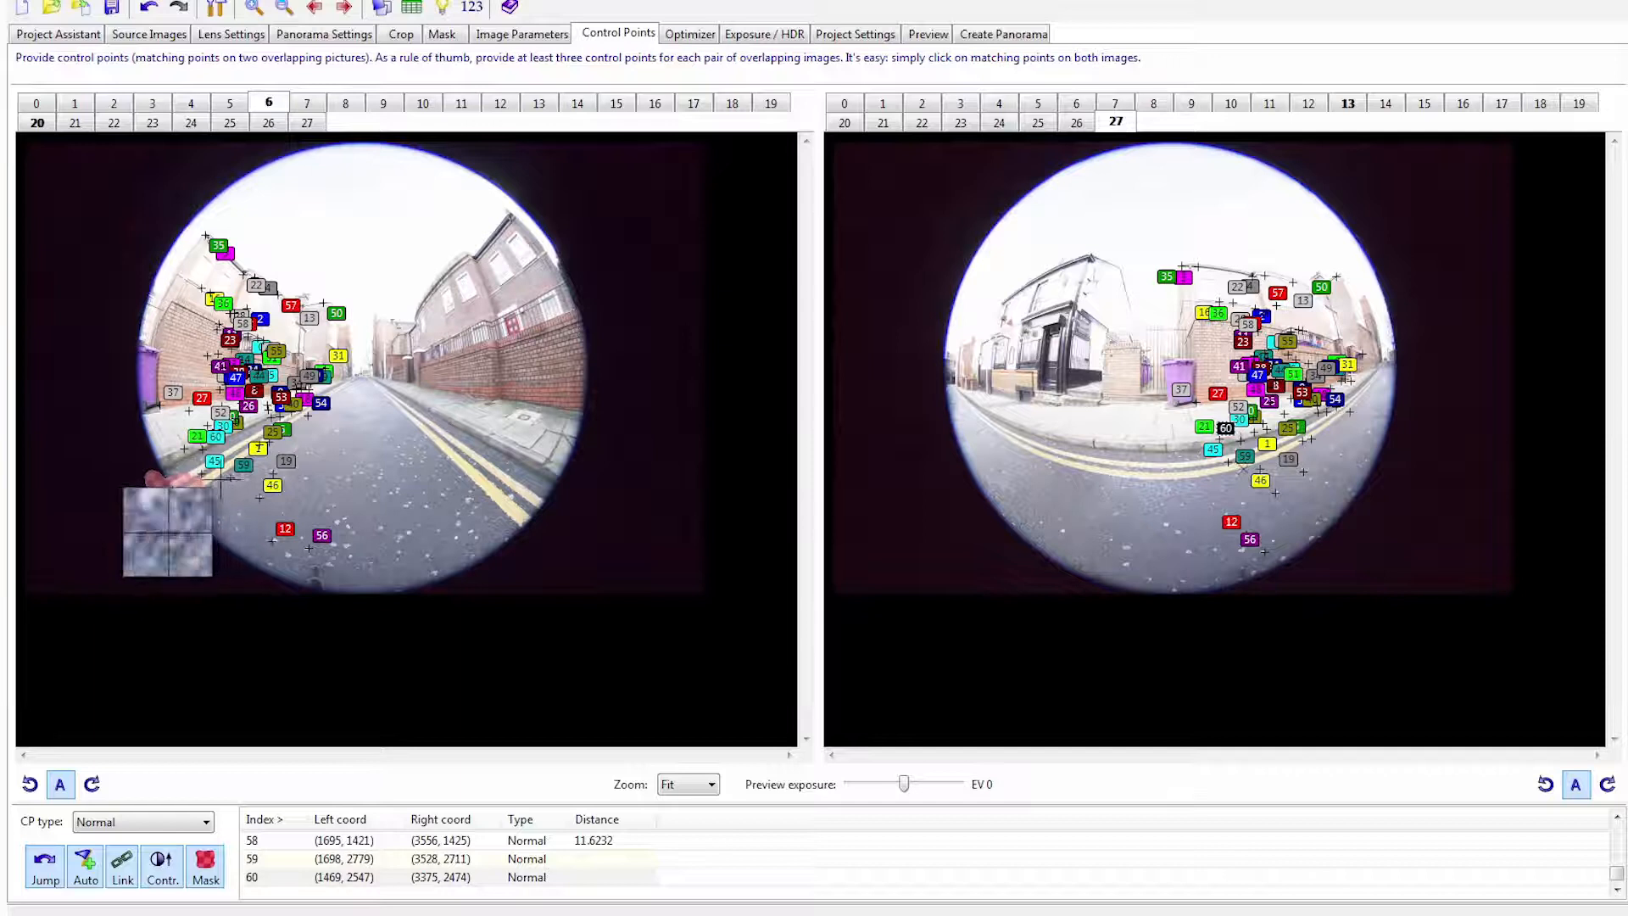
# Step: Add a control point between images 6 and 27 on the white road speck beside the masked area, fine-tuning it in image 27
pyautogui.click(215, 488)
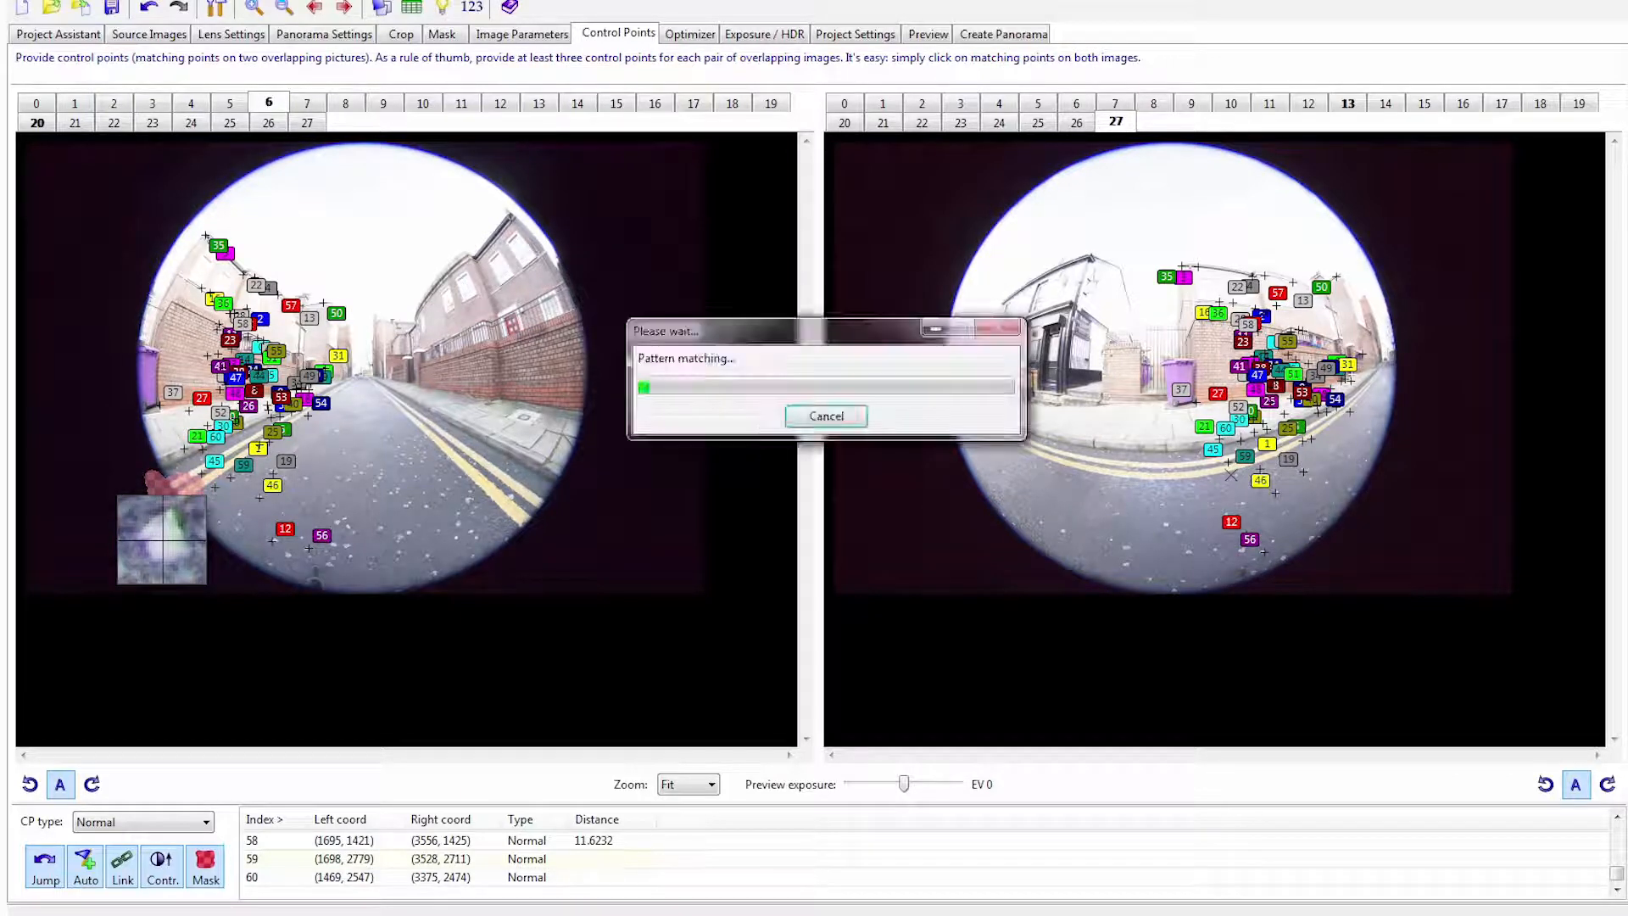
pyautogui.click(1227, 474)
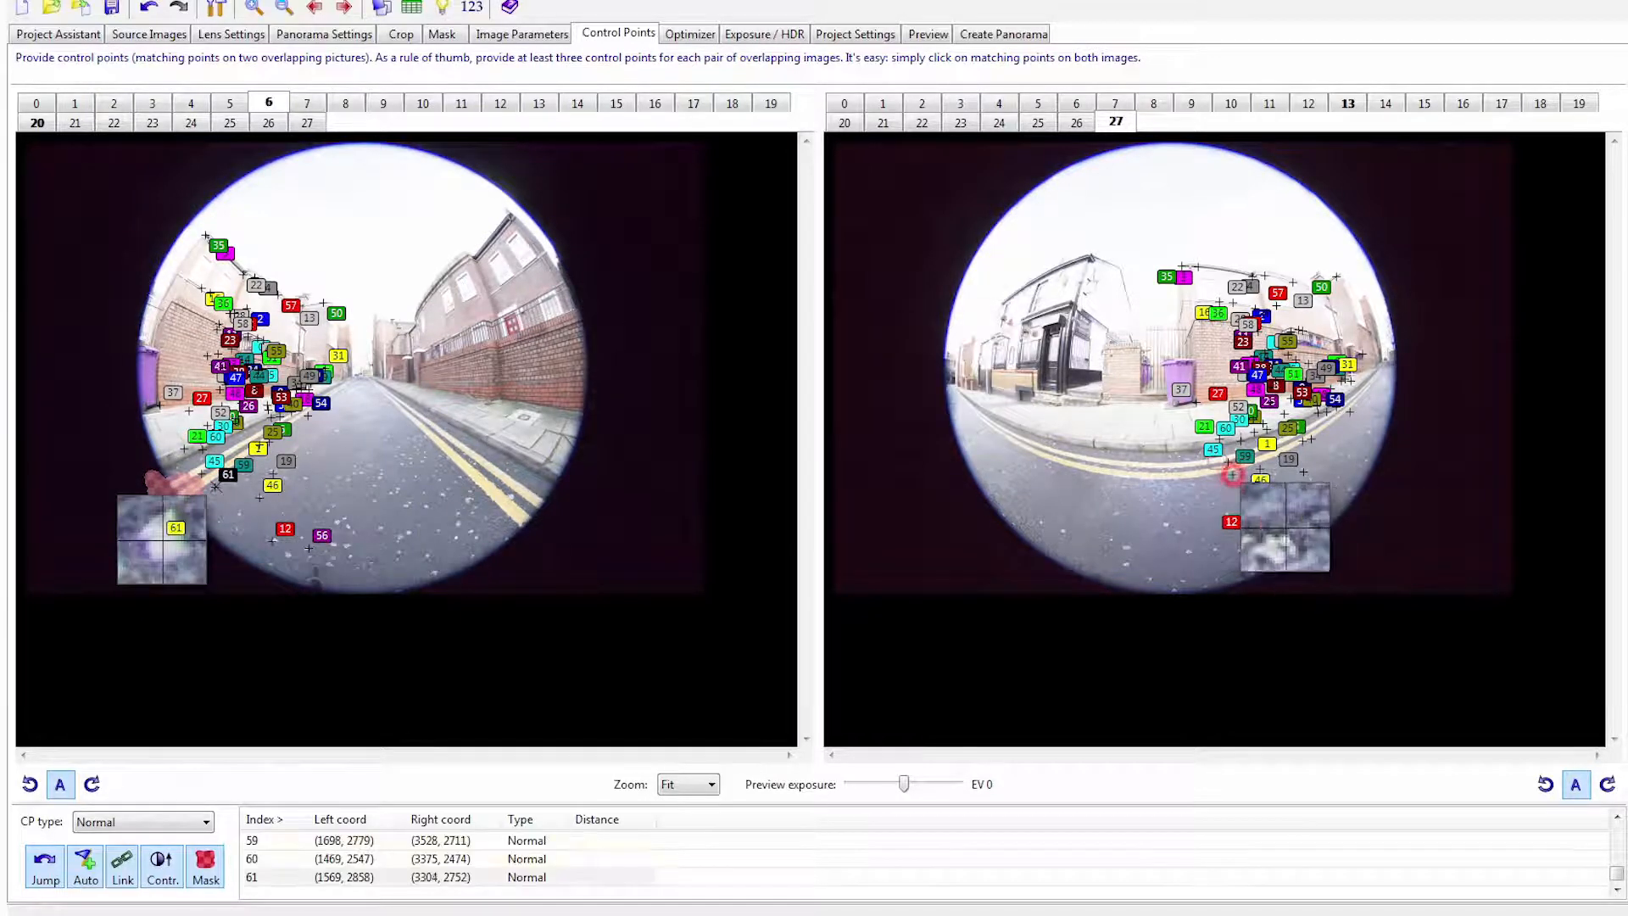
pyautogui.moveTo(1295, 539); pyautogui.dragTo(1289, 527)
pyautogui.moveTo(1238, 478); pyautogui.dragTo(1238, 476)
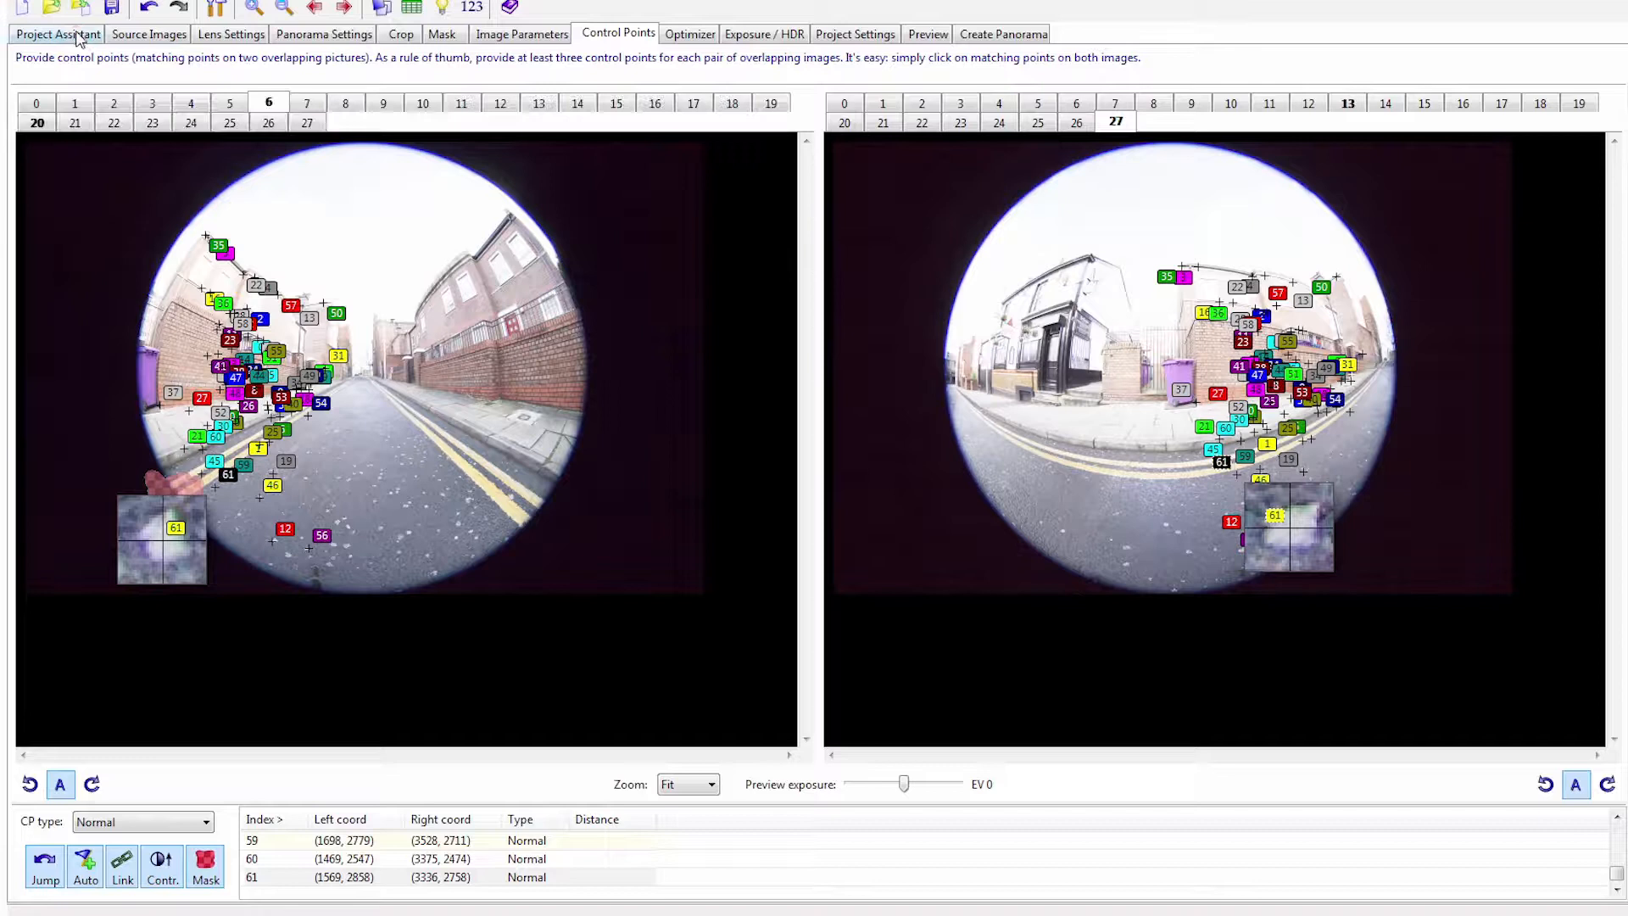
# Step: Align the images again using the new control points, keeping the bracketing defaults, and review the result in the Panorama Editor
pyautogui.click(77, 39)
pyautogui.click(84, 361)
pyautogui.click(857, 586)
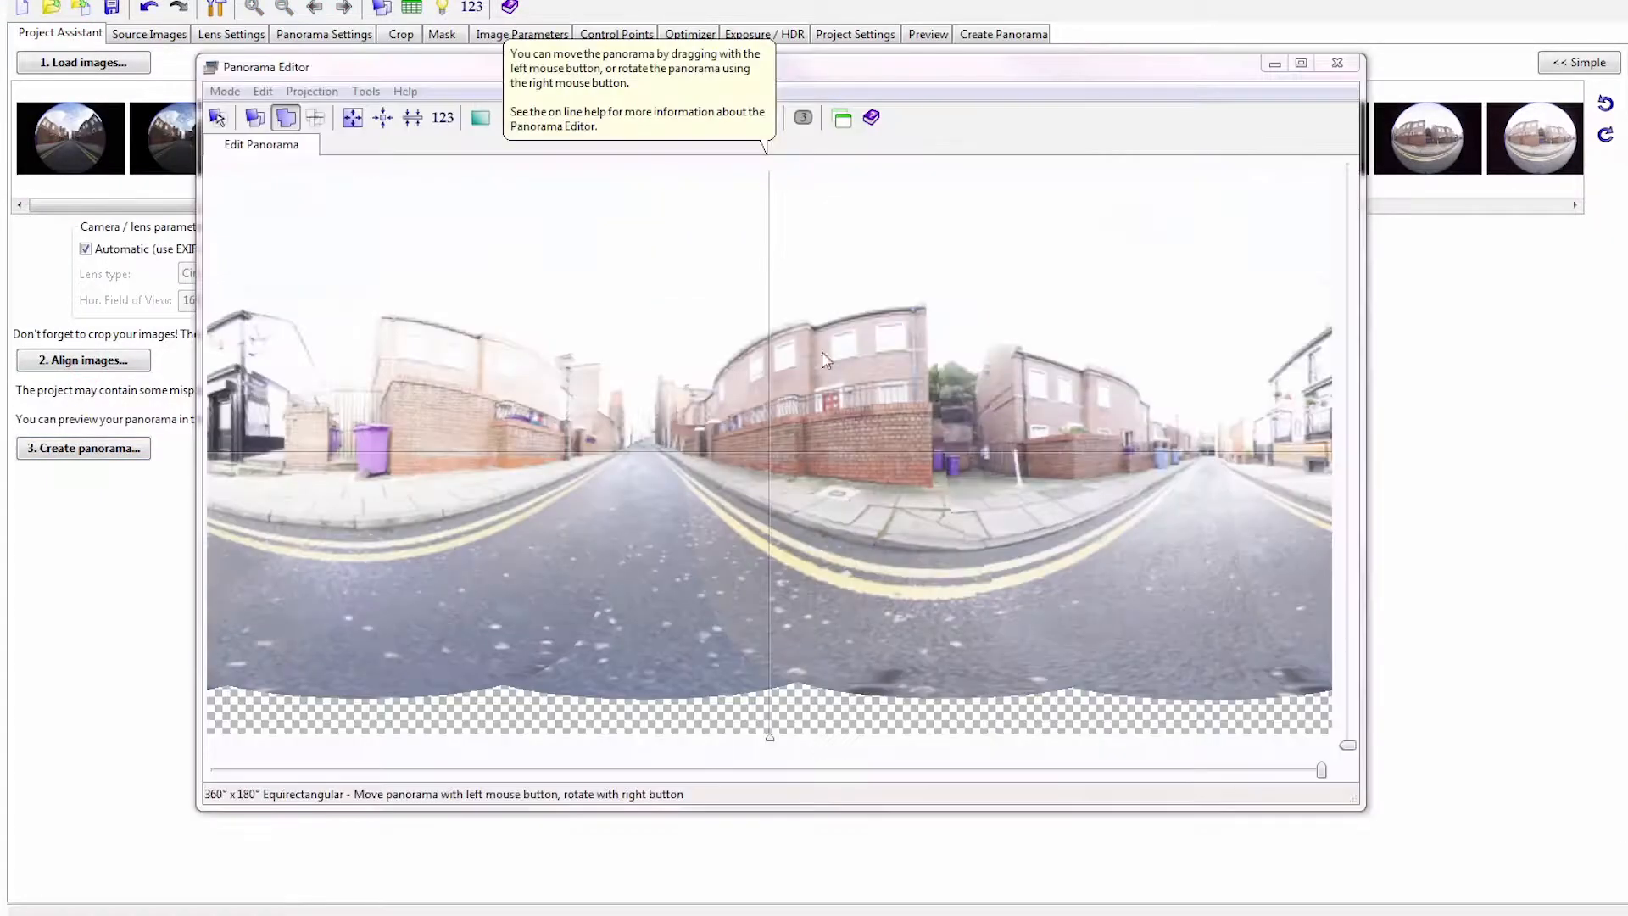
pyautogui.moveTo(853, 81); pyautogui.dragTo(780, 85)
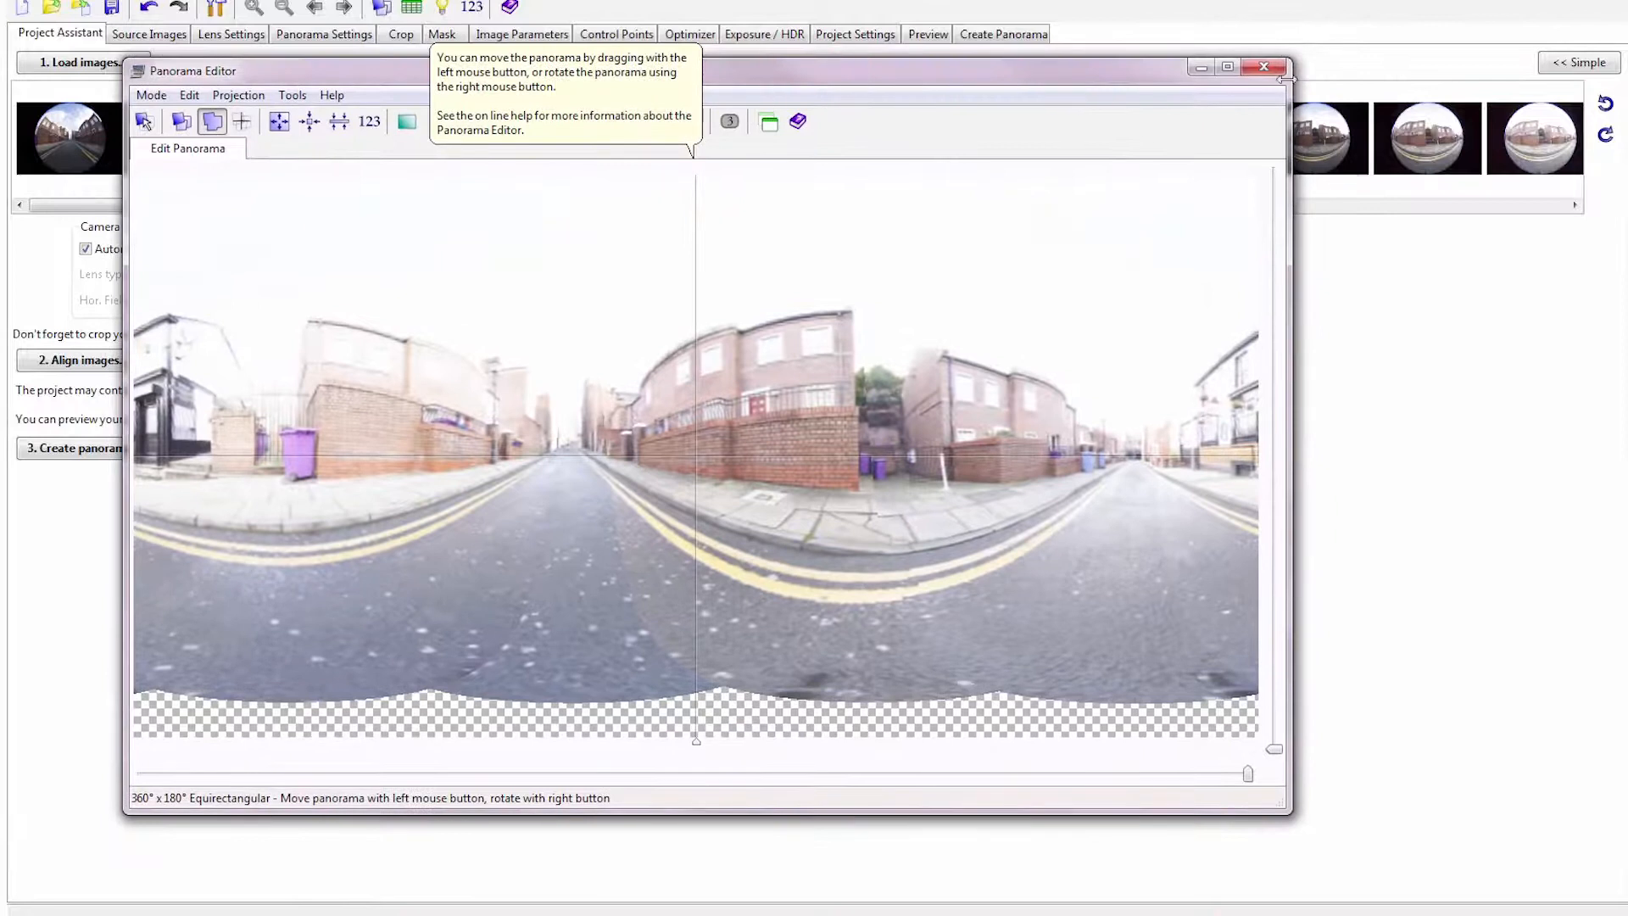
pyautogui.click(1264, 66)
# Step: Generate a fresh 1132 x 566 pixel preview of the realigned panorama and open it in PTGui Viewer
pyautogui.click(930, 34)
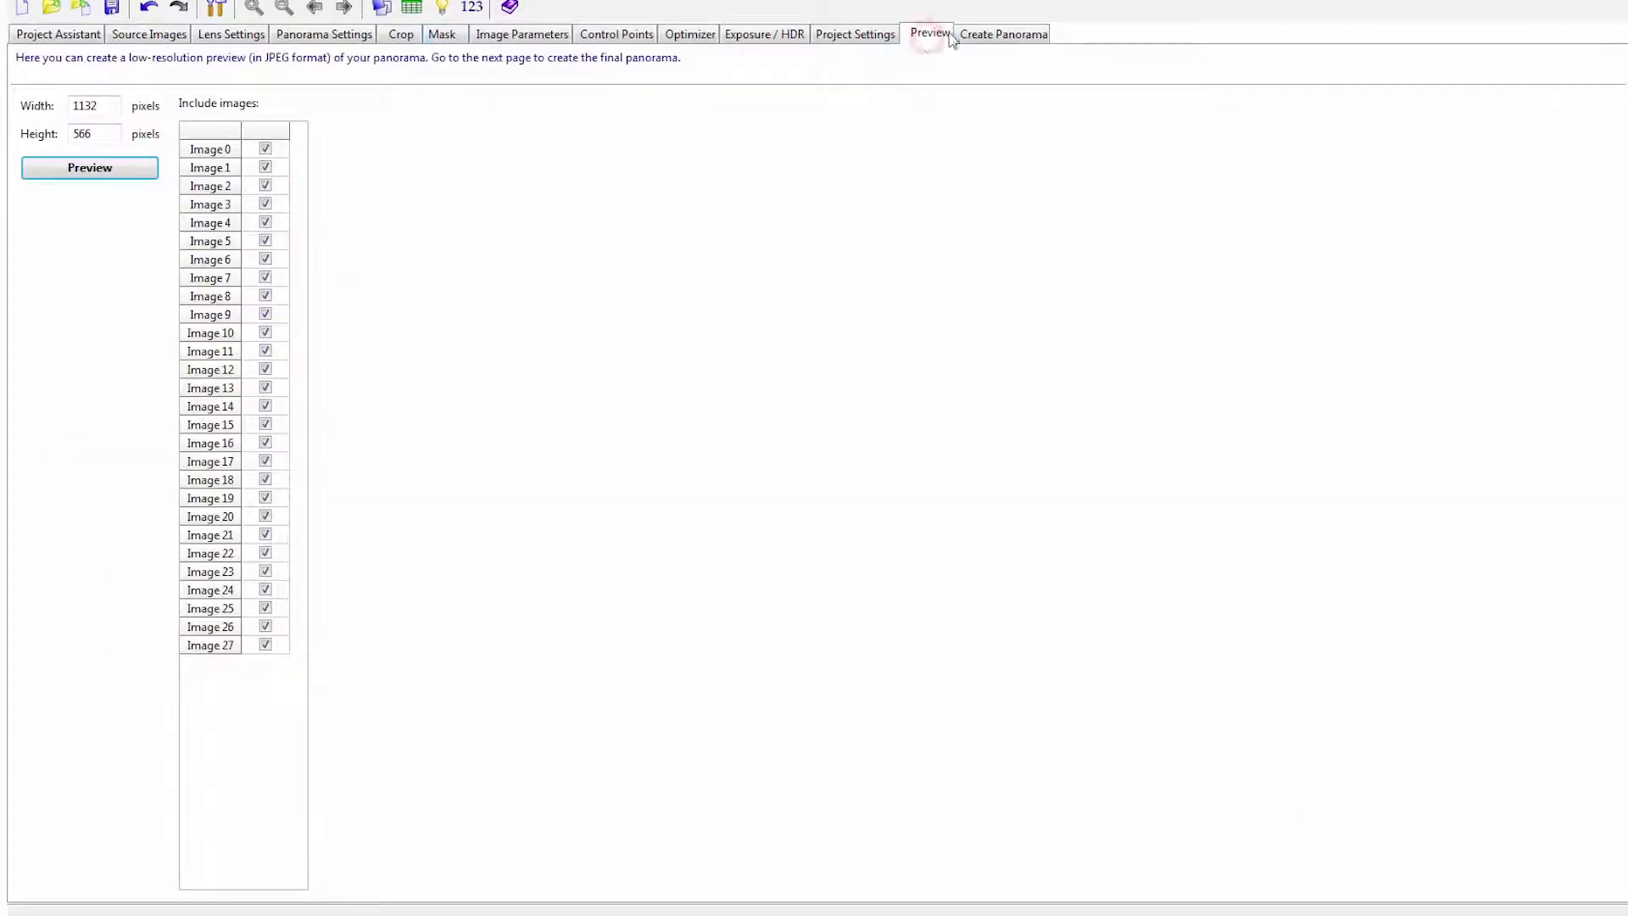
pyautogui.click(88, 171)
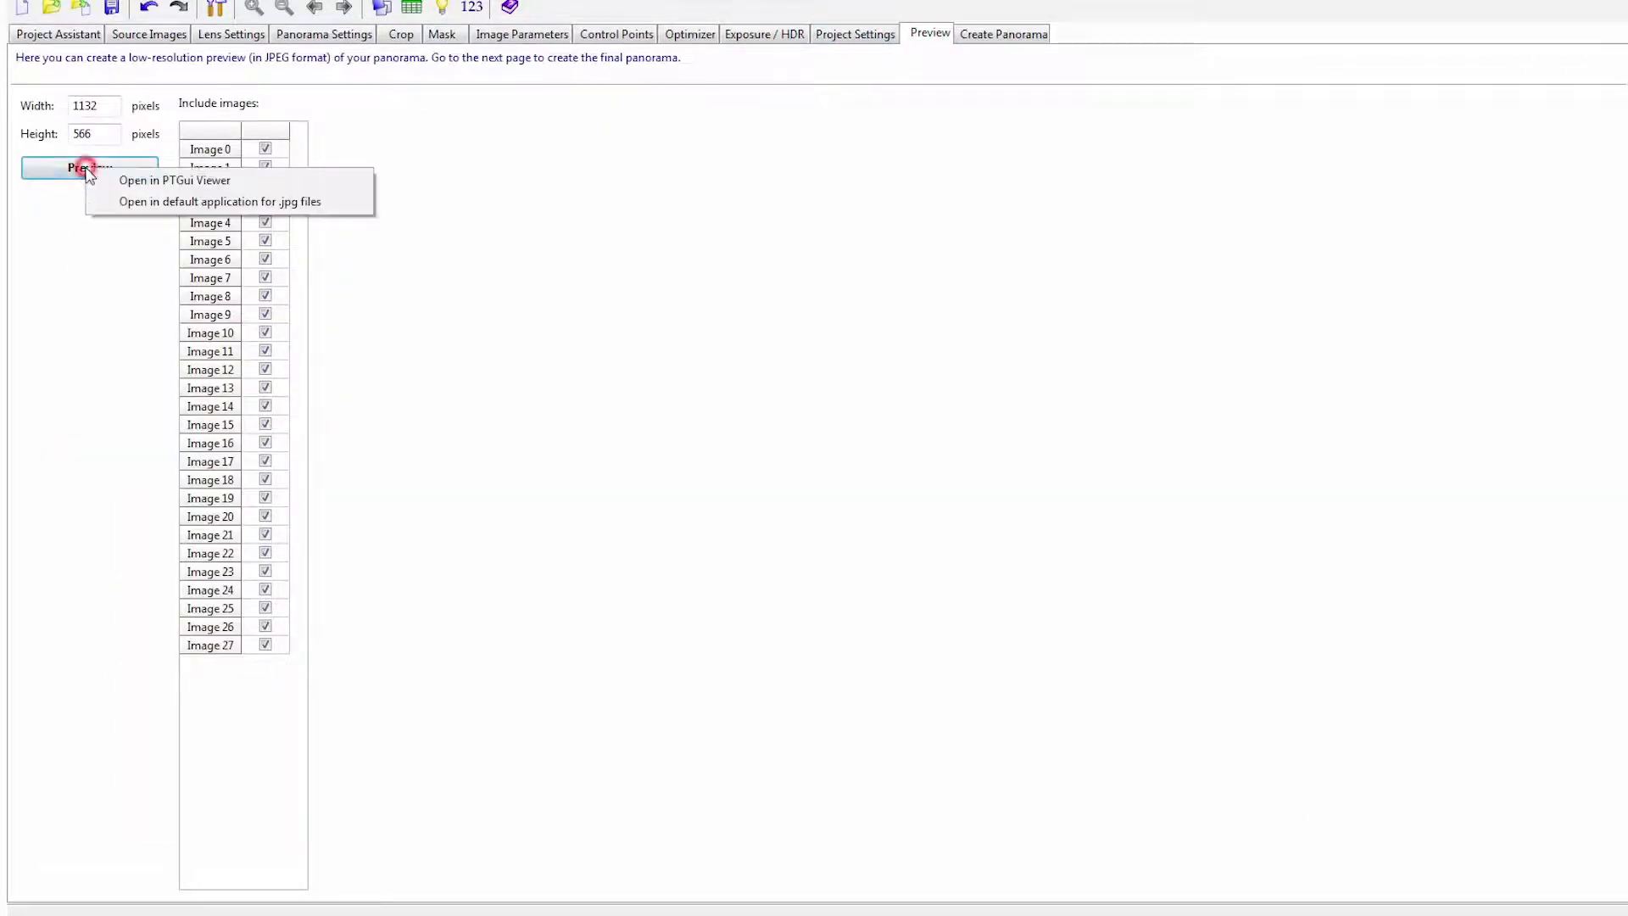
pyautogui.click(160, 188)
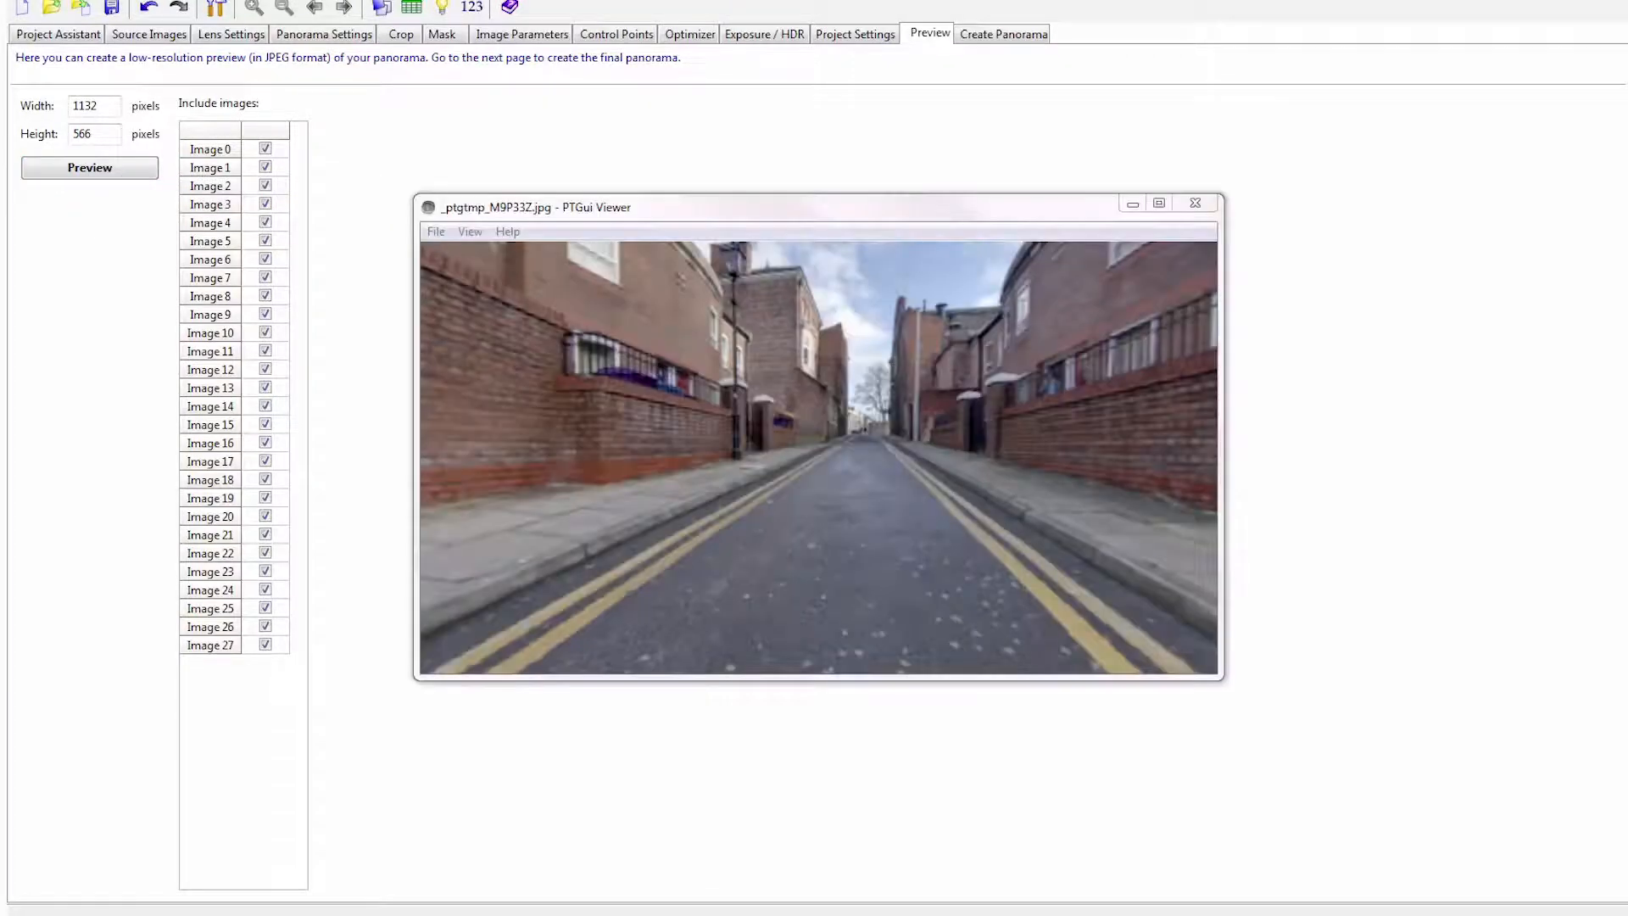
# Step: Inspect the road surface and the black gap beneath the camera in the panorama preview, and close the viewer
pyautogui.moveTo(776, 449); pyautogui.dragTo(533, 318)
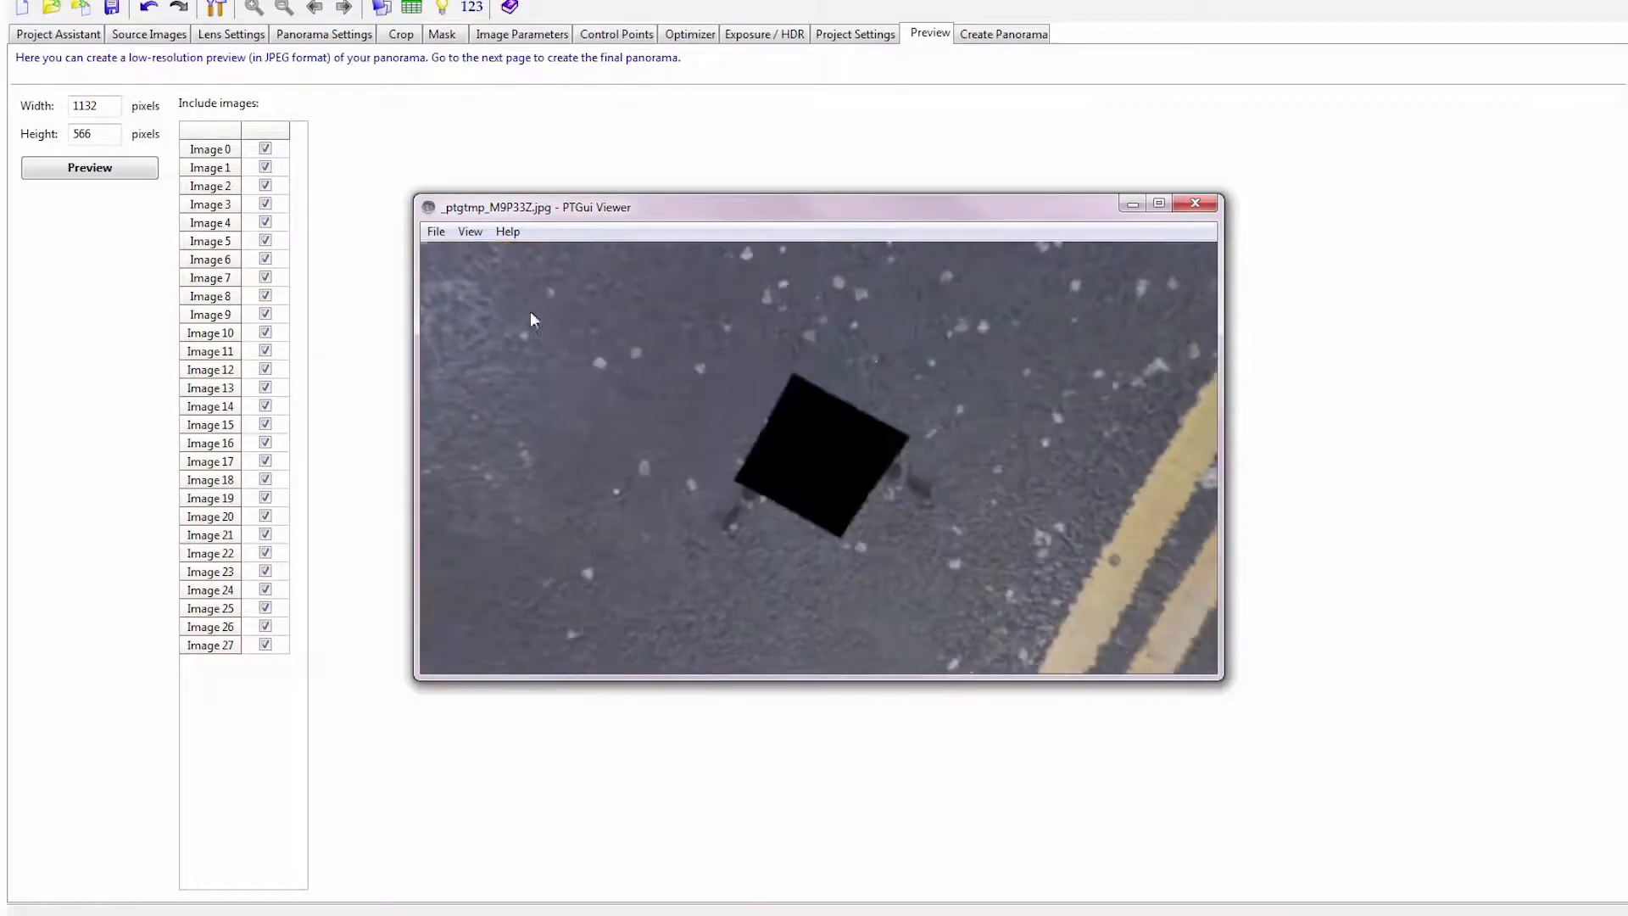
pyautogui.click(1191, 203)
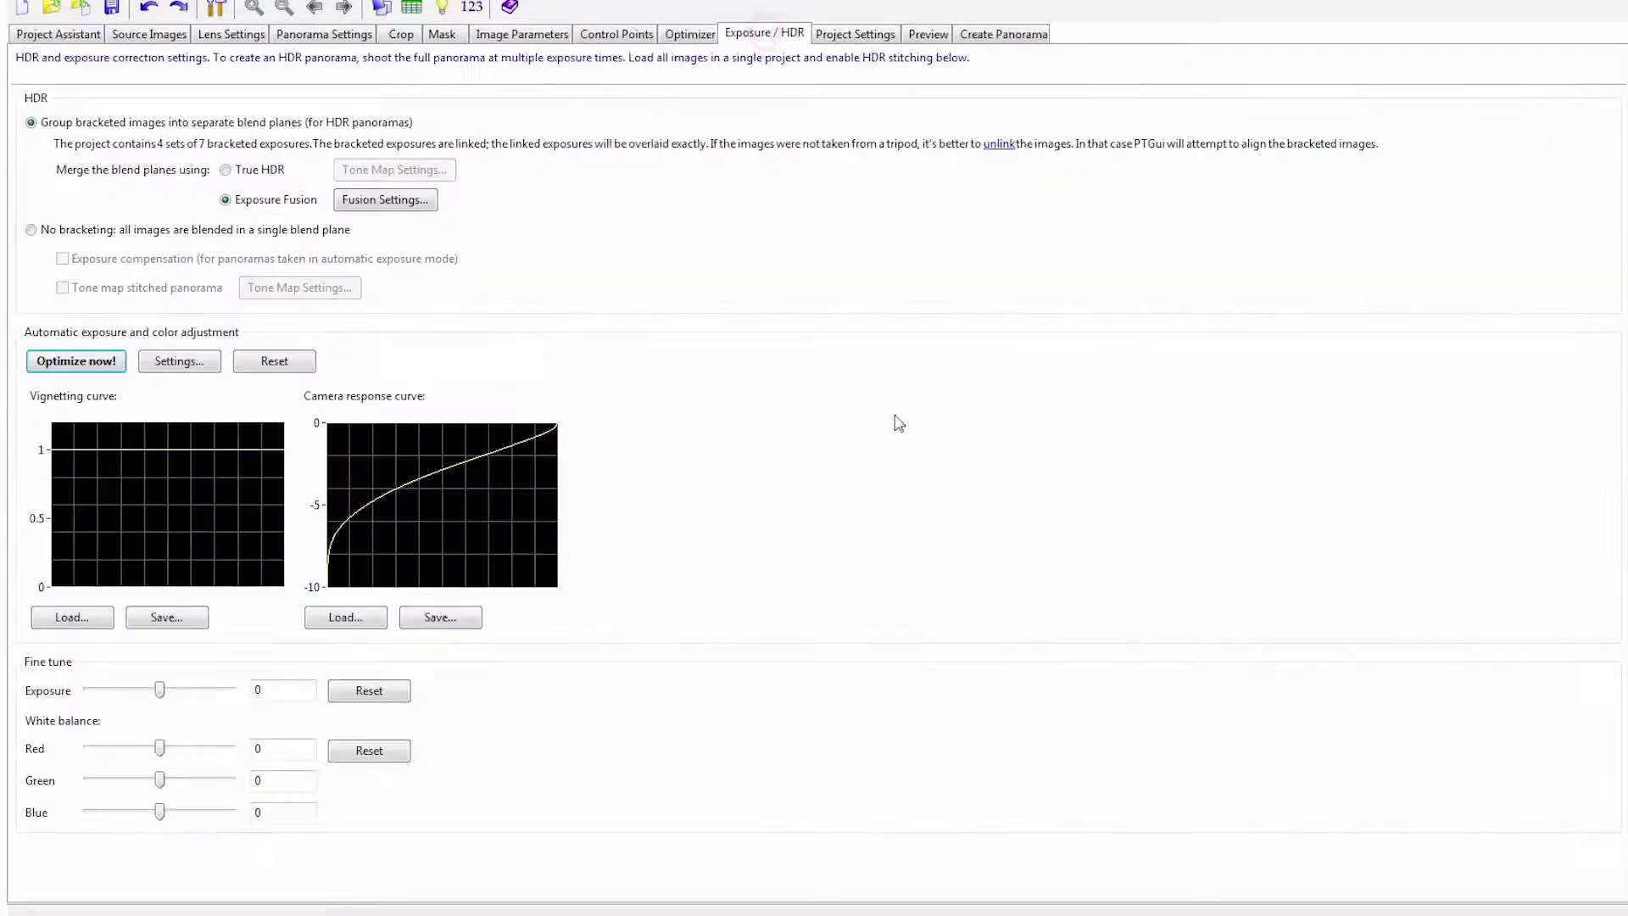
# Step: Run the automatic exposure and color optimization, and generate another 1132 x 566 pixel preview to check it
pyautogui.click(896, 414)
pyautogui.click(103, 363)
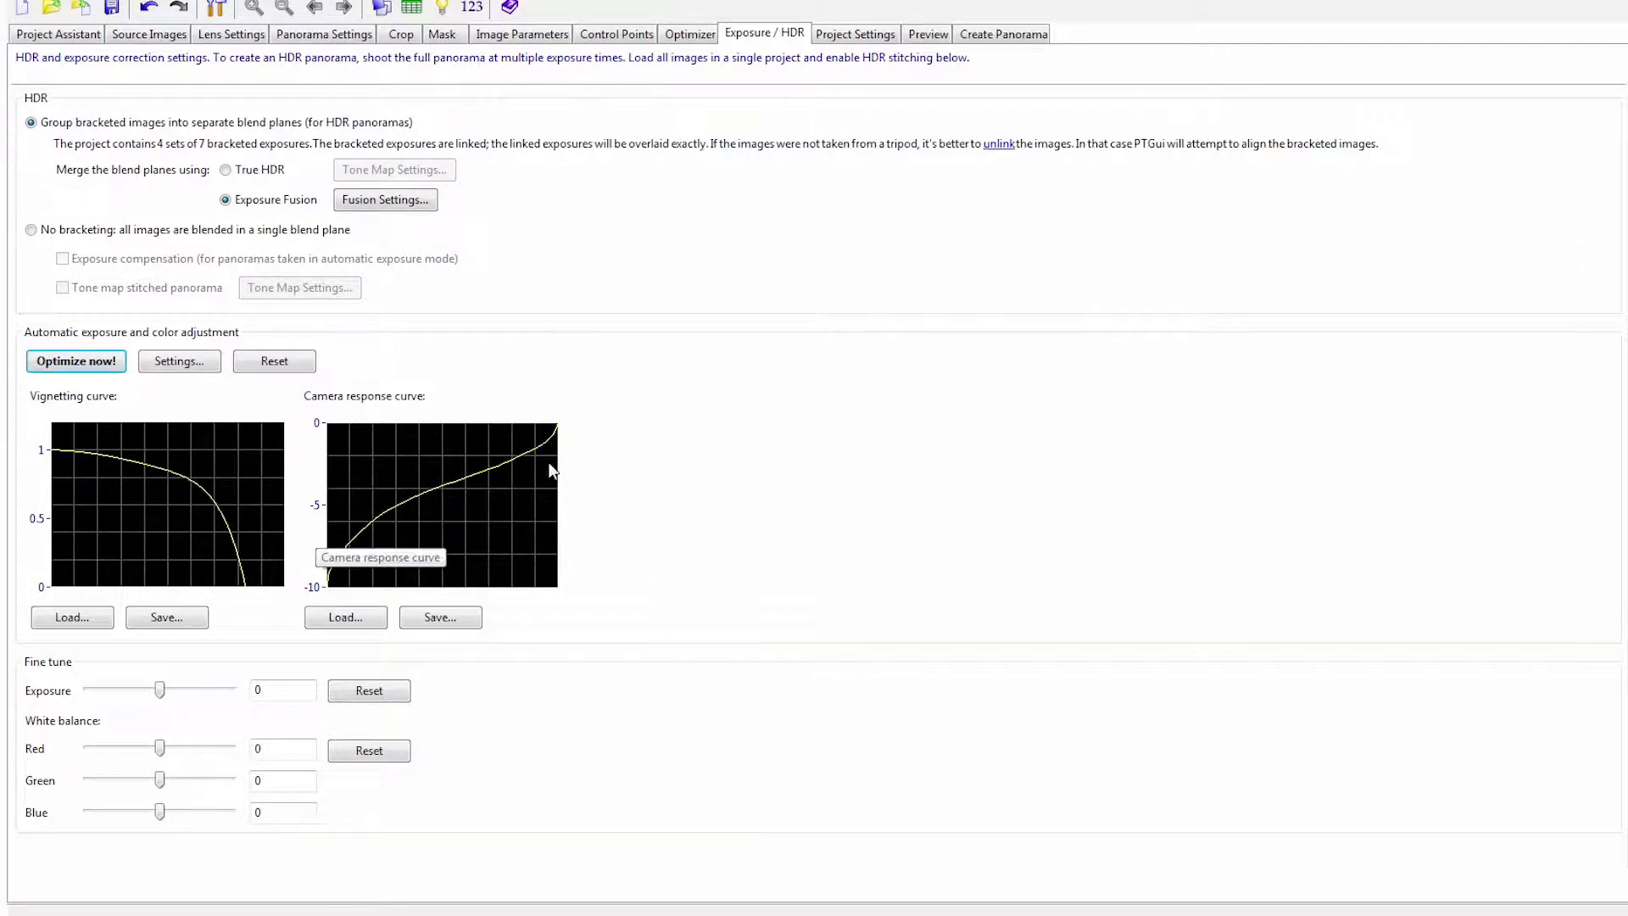
pyautogui.click(931, 34)
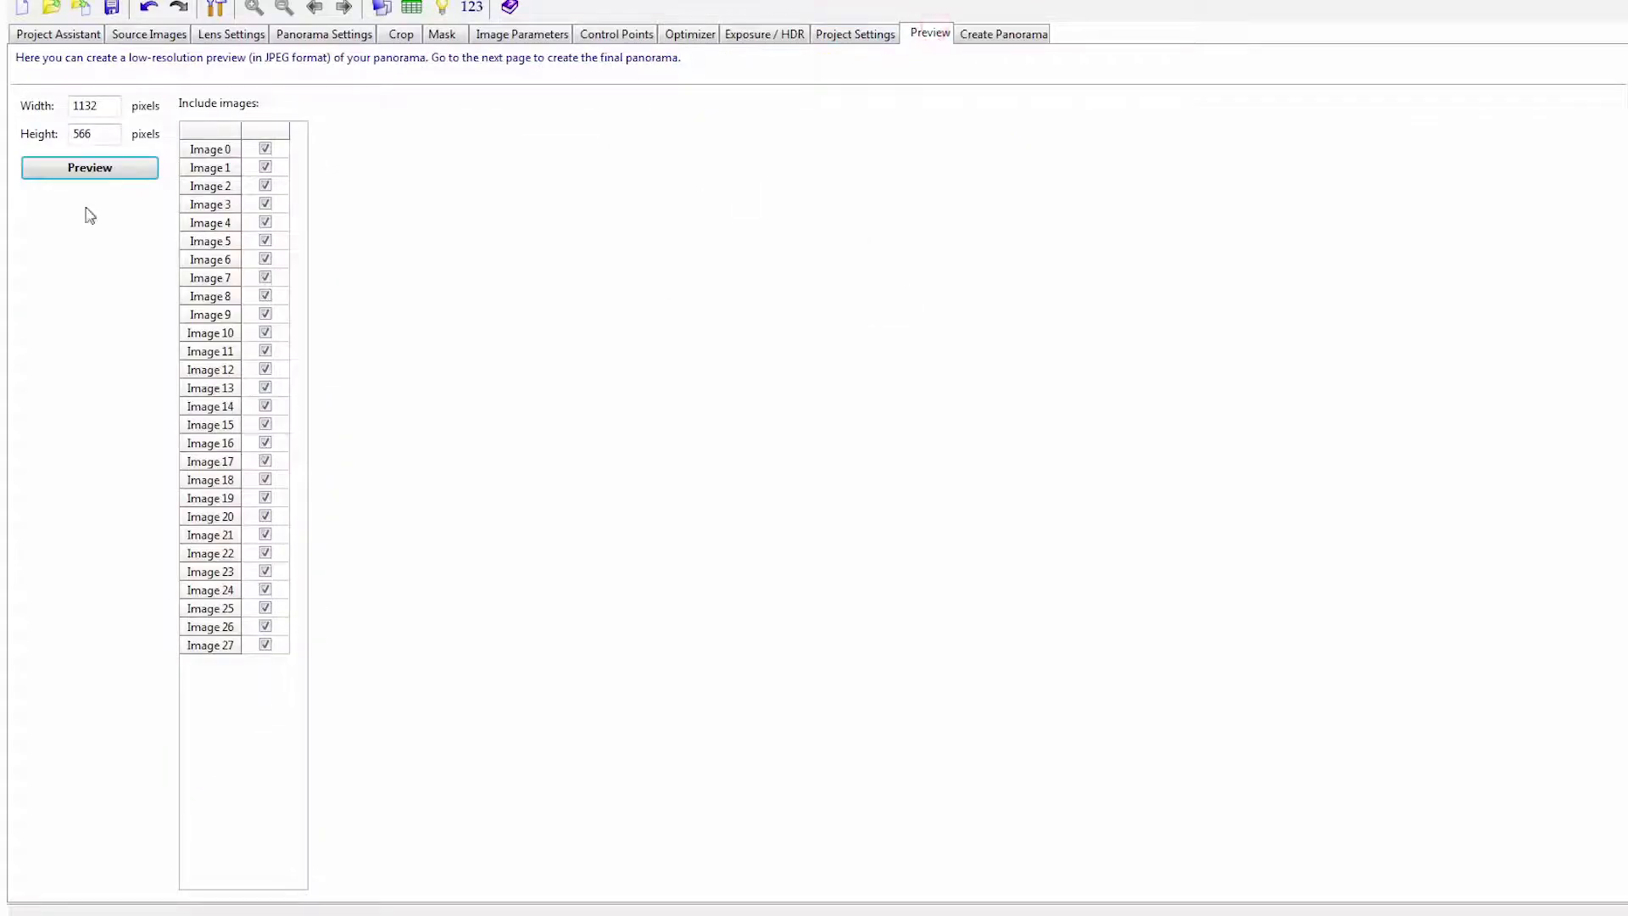
pyautogui.click(85, 172)
pyautogui.click(702, 189)
# Step: Set the final panorama's LDR file format to TIFF with 8-bit depth and no compression
pyautogui.click(1006, 36)
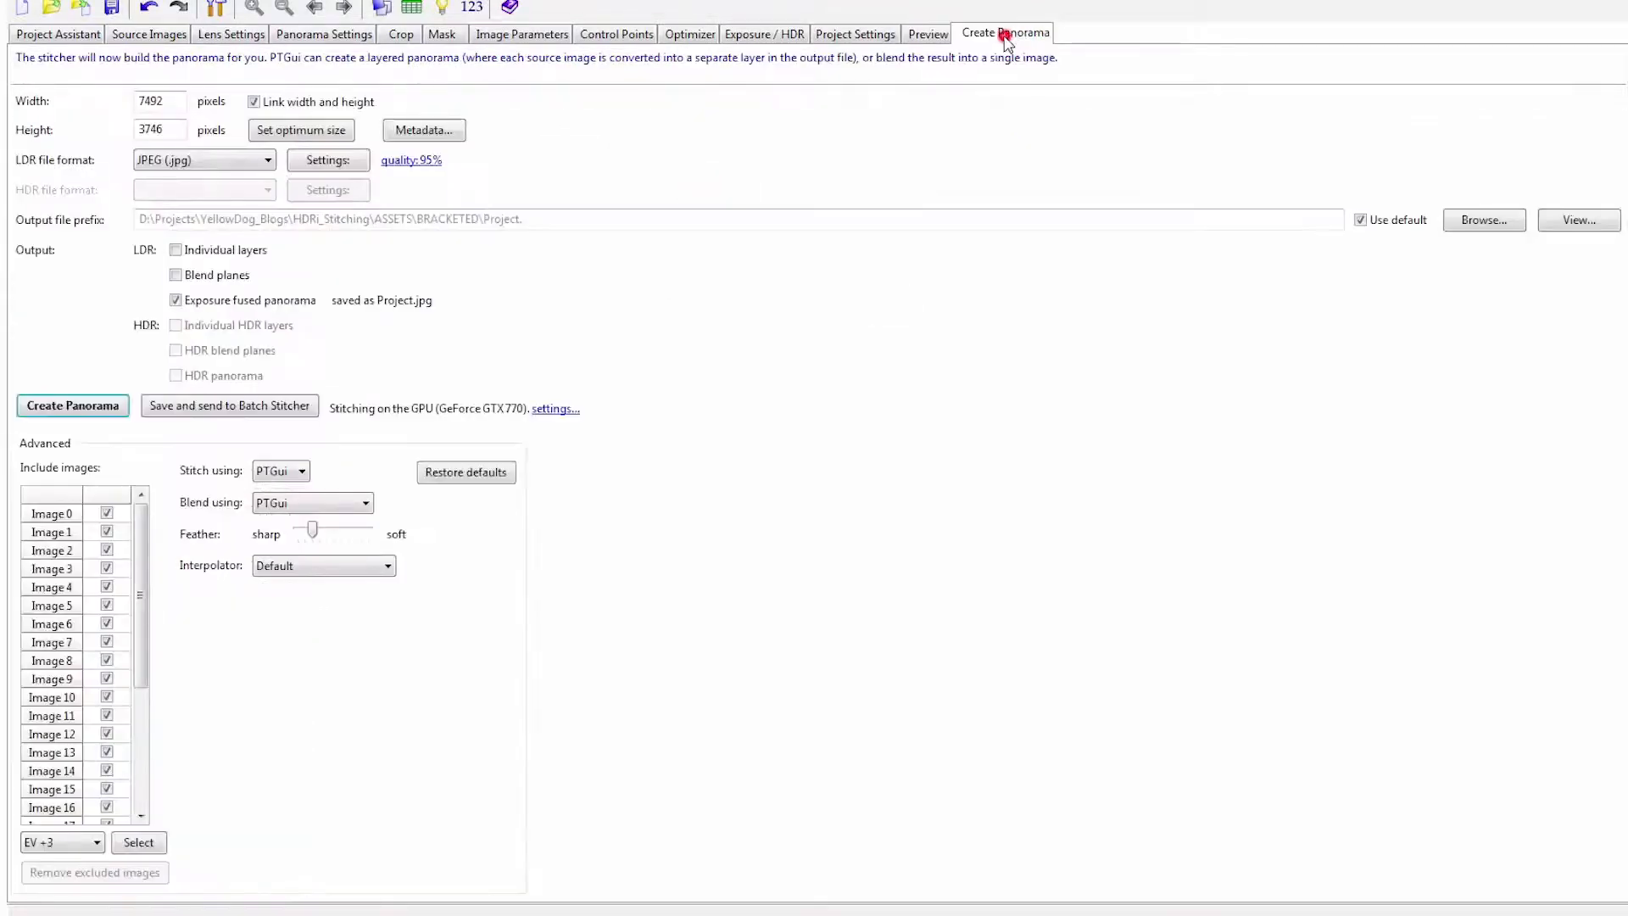
pyautogui.click(187, 166)
pyautogui.click(164, 193)
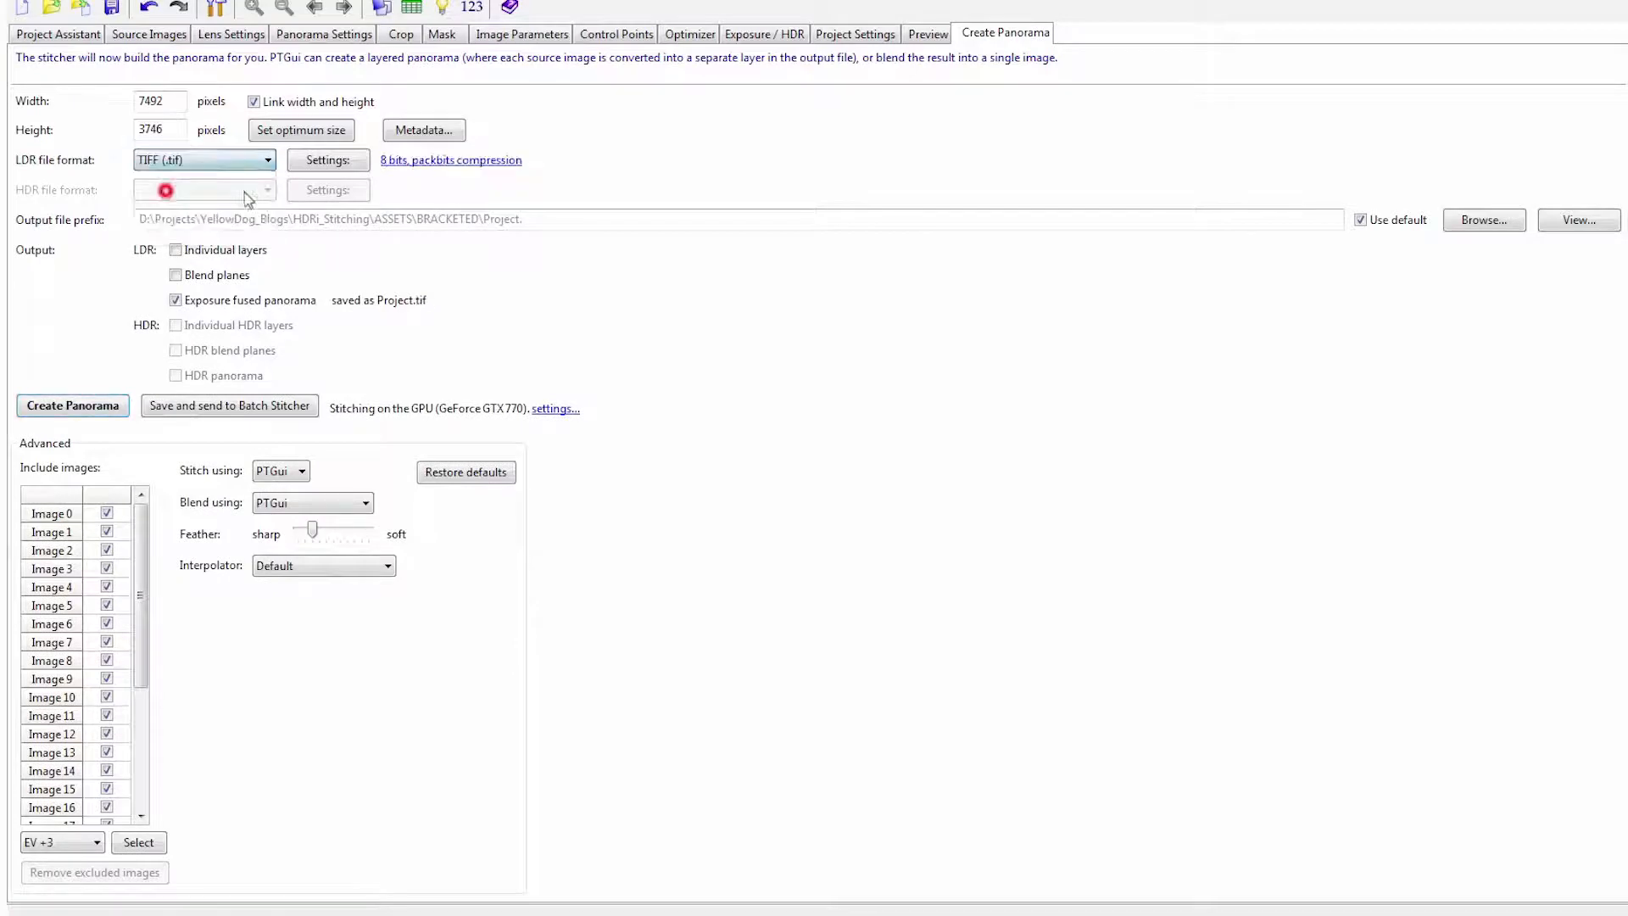
pyautogui.click(329, 161)
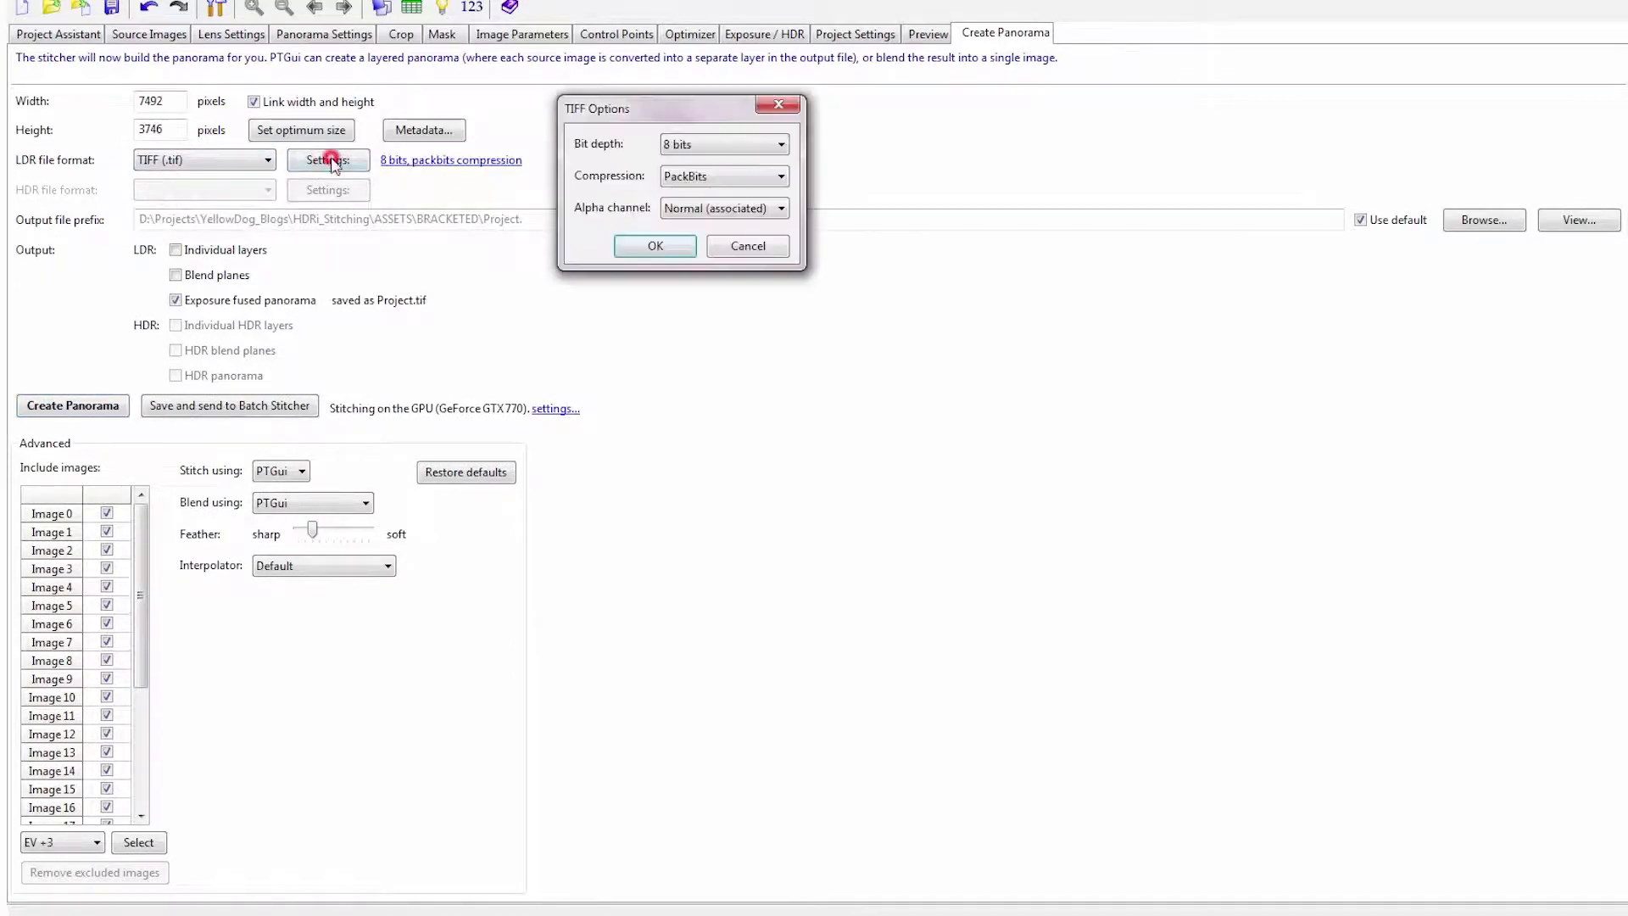
pyautogui.click(696, 177)
pyautogui.click(682, 192)
pyautogui.click(646, 247)
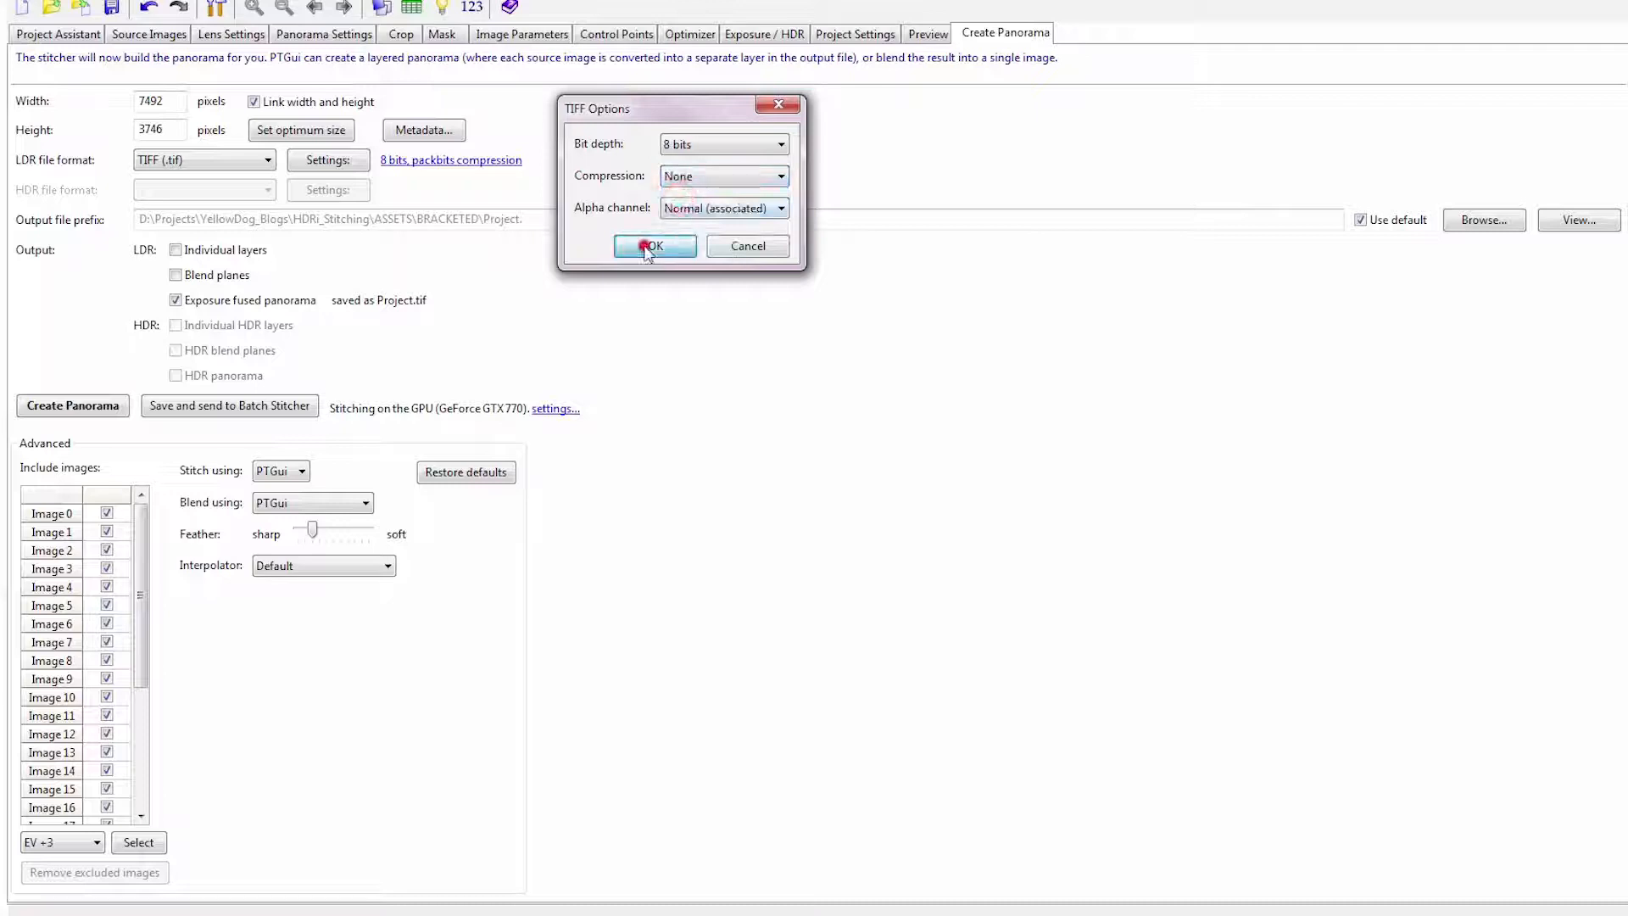
# Step: Create a Stitched_HDRIs folder inside BRACKETED and set it as the output location with the file prefix Project
pyautogui.click(1484, 220)
pyautogui.click(547, 291)
pyautogui.rightClick(400, 221)
pyautogui.click(512, 425)
pyautogui.click(691, 422)
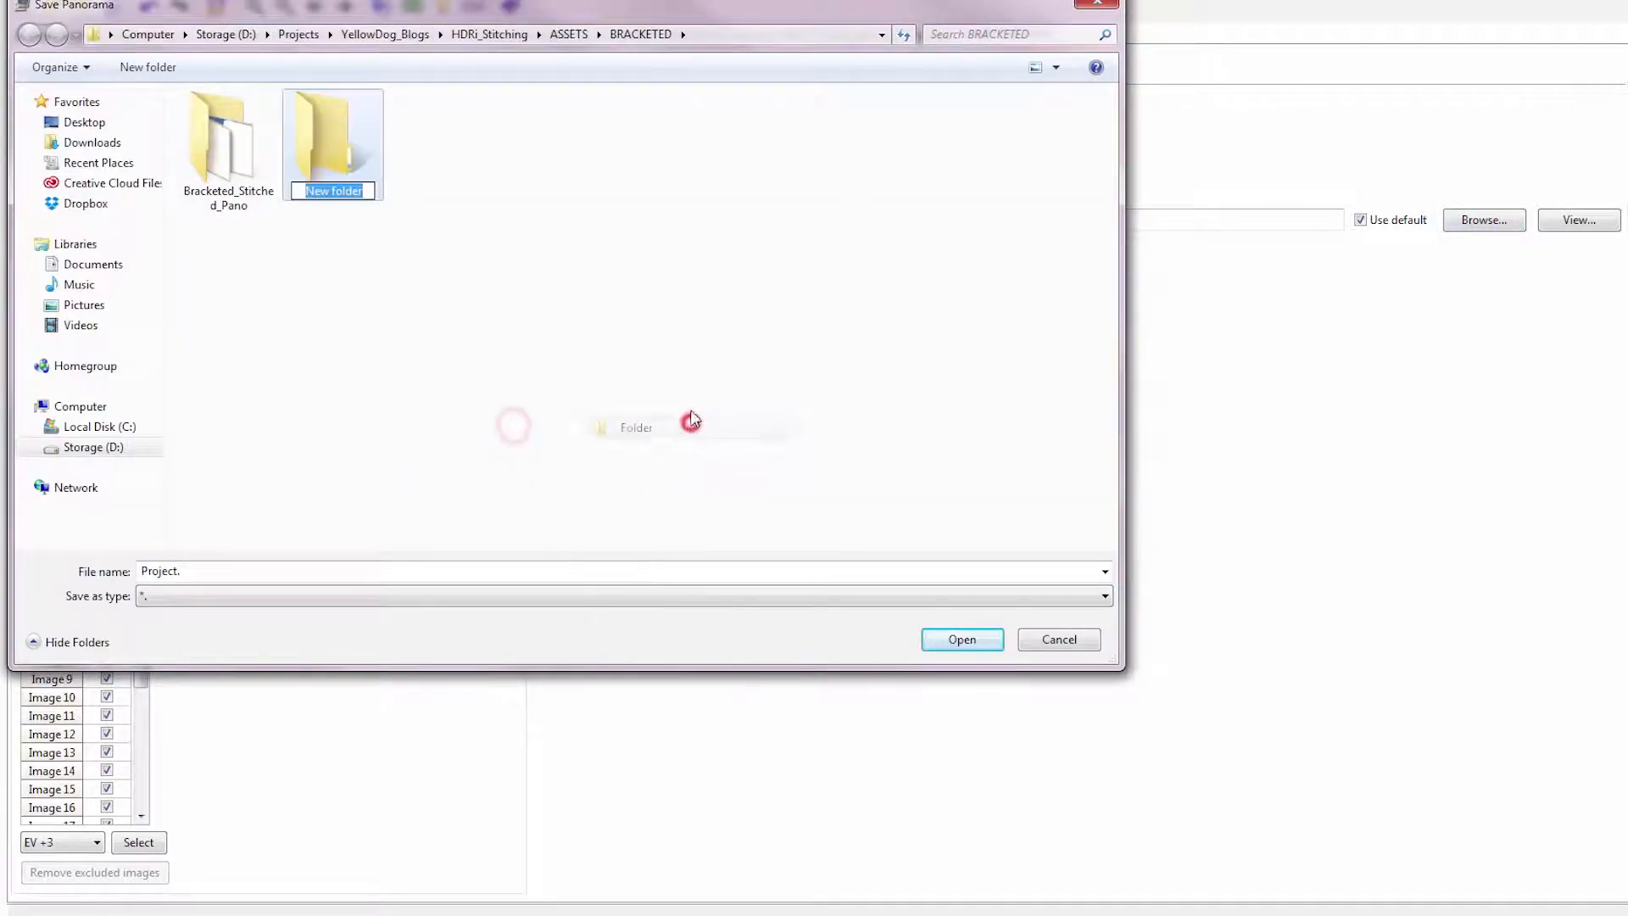
pyautogui.write('St')
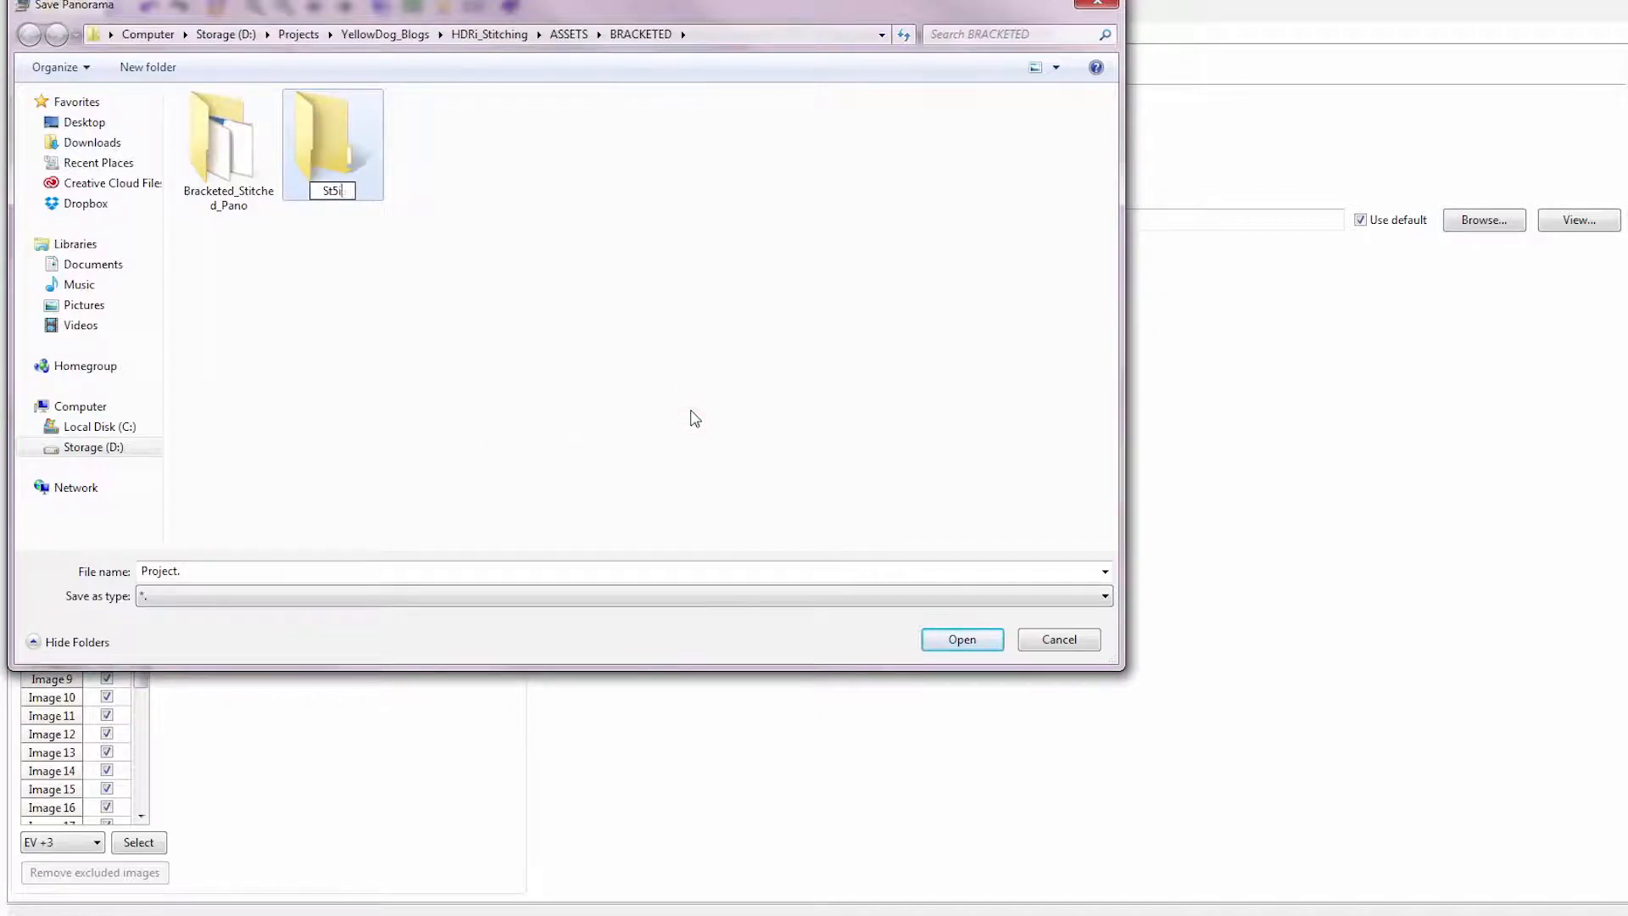
pyautogui.write('itched_HDRI')
pyautogui.press('Return')
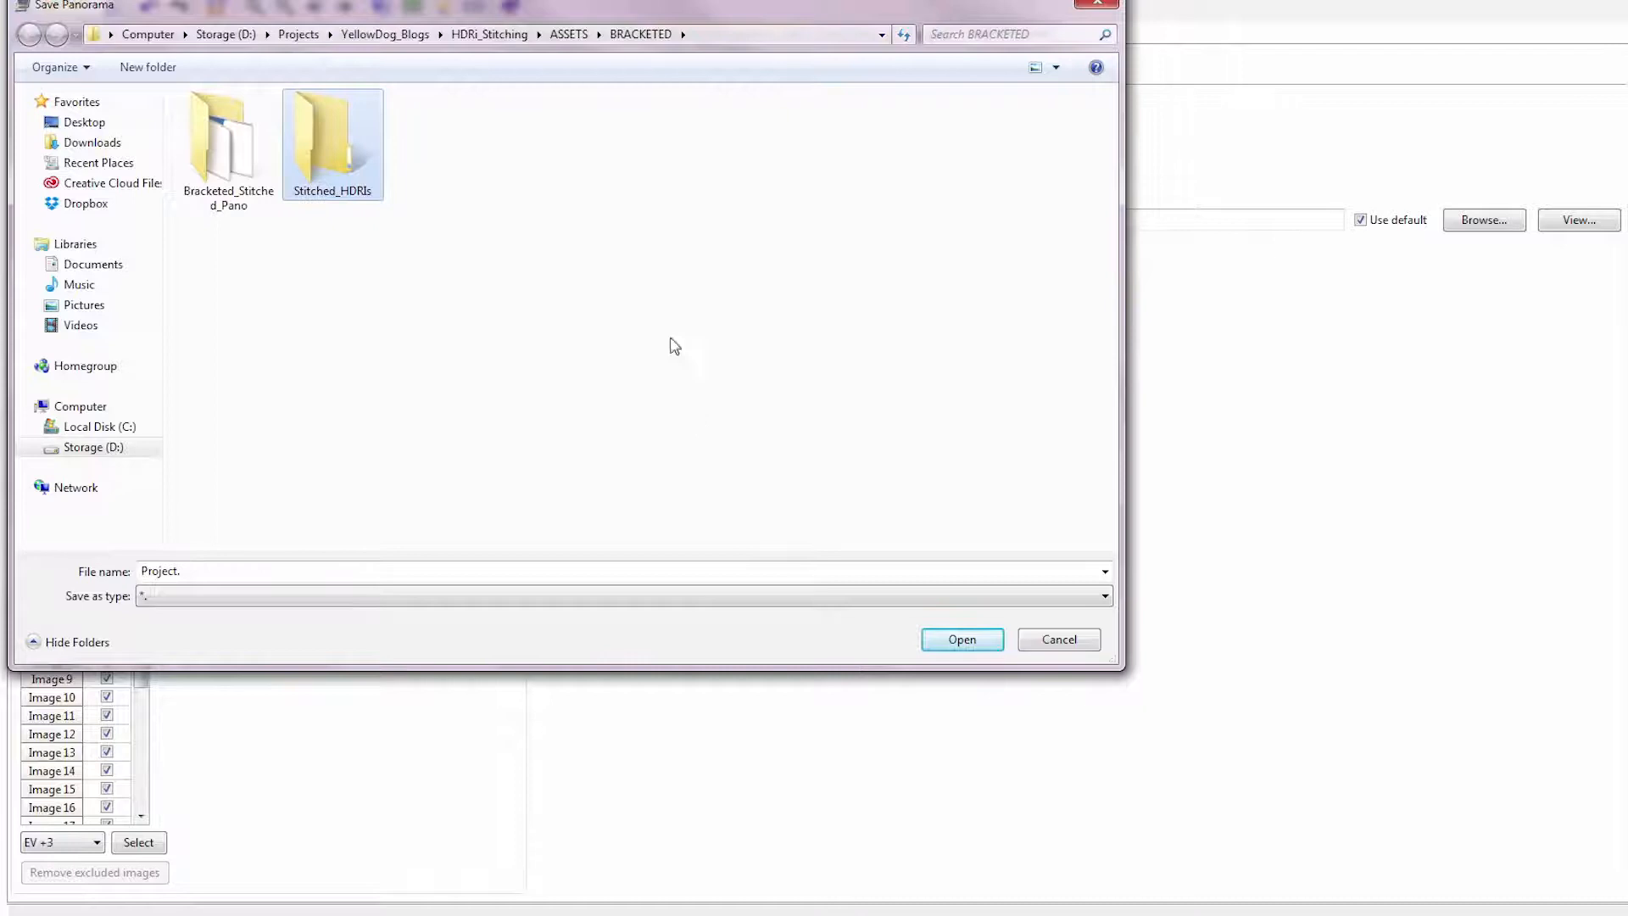
pyautogui.doubleClick(332, 135)
pyautogui.click(959, 640)
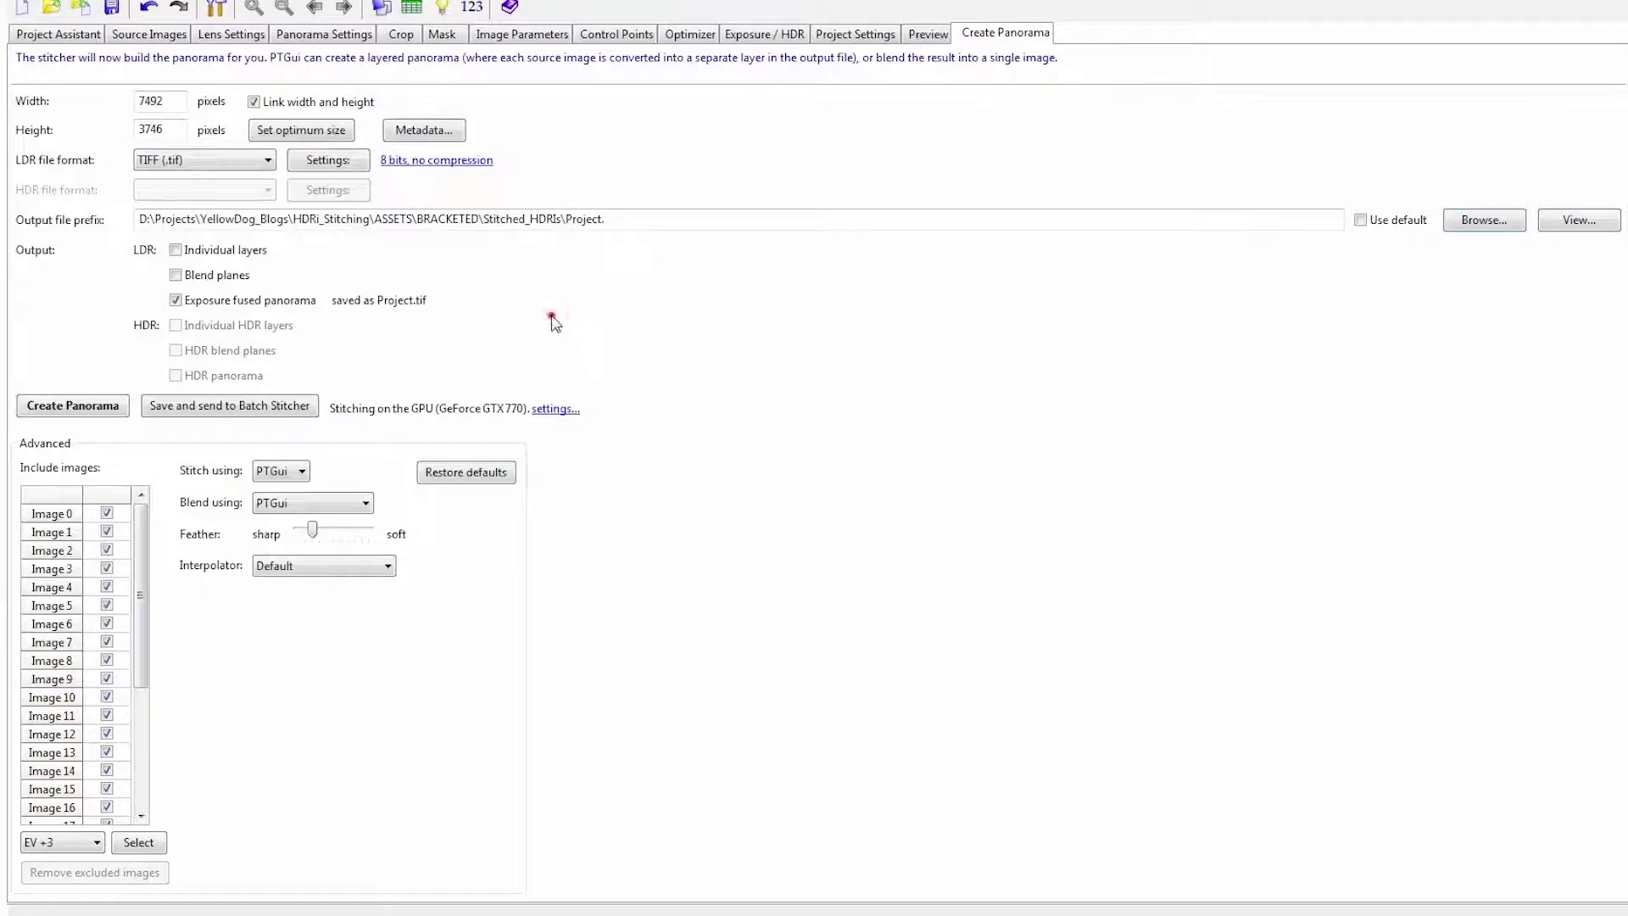
# Step: Include the blend planes alongside the exposure fused panorama and stitch the output files under the name Project
pyautogui.click(176, 276)
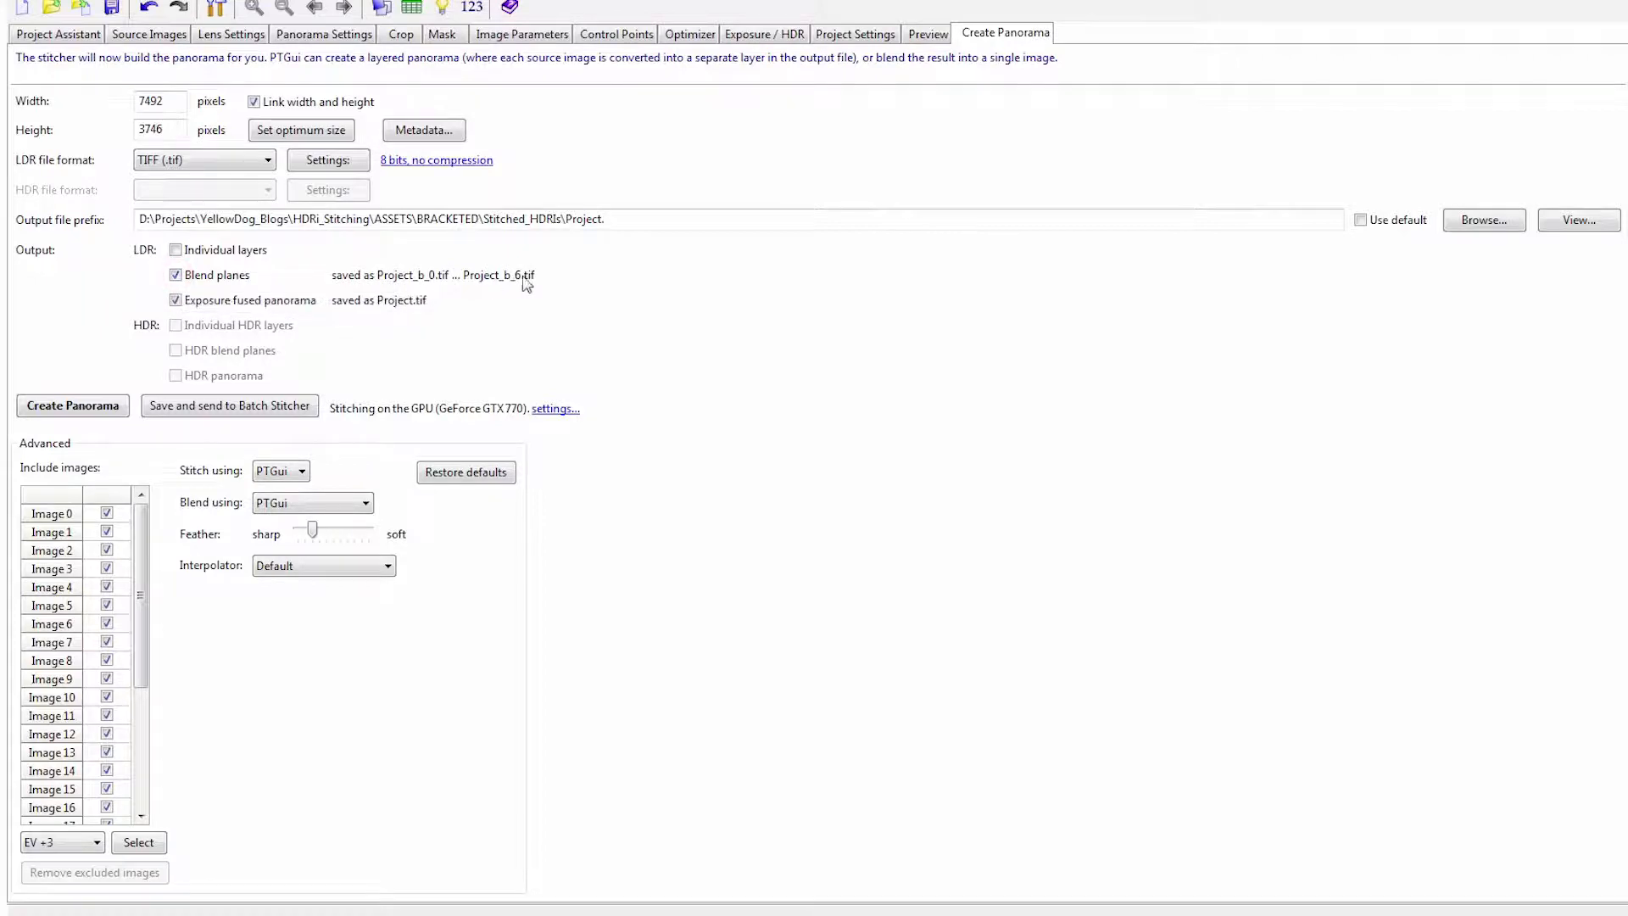
pyautogui.click(75, 407)
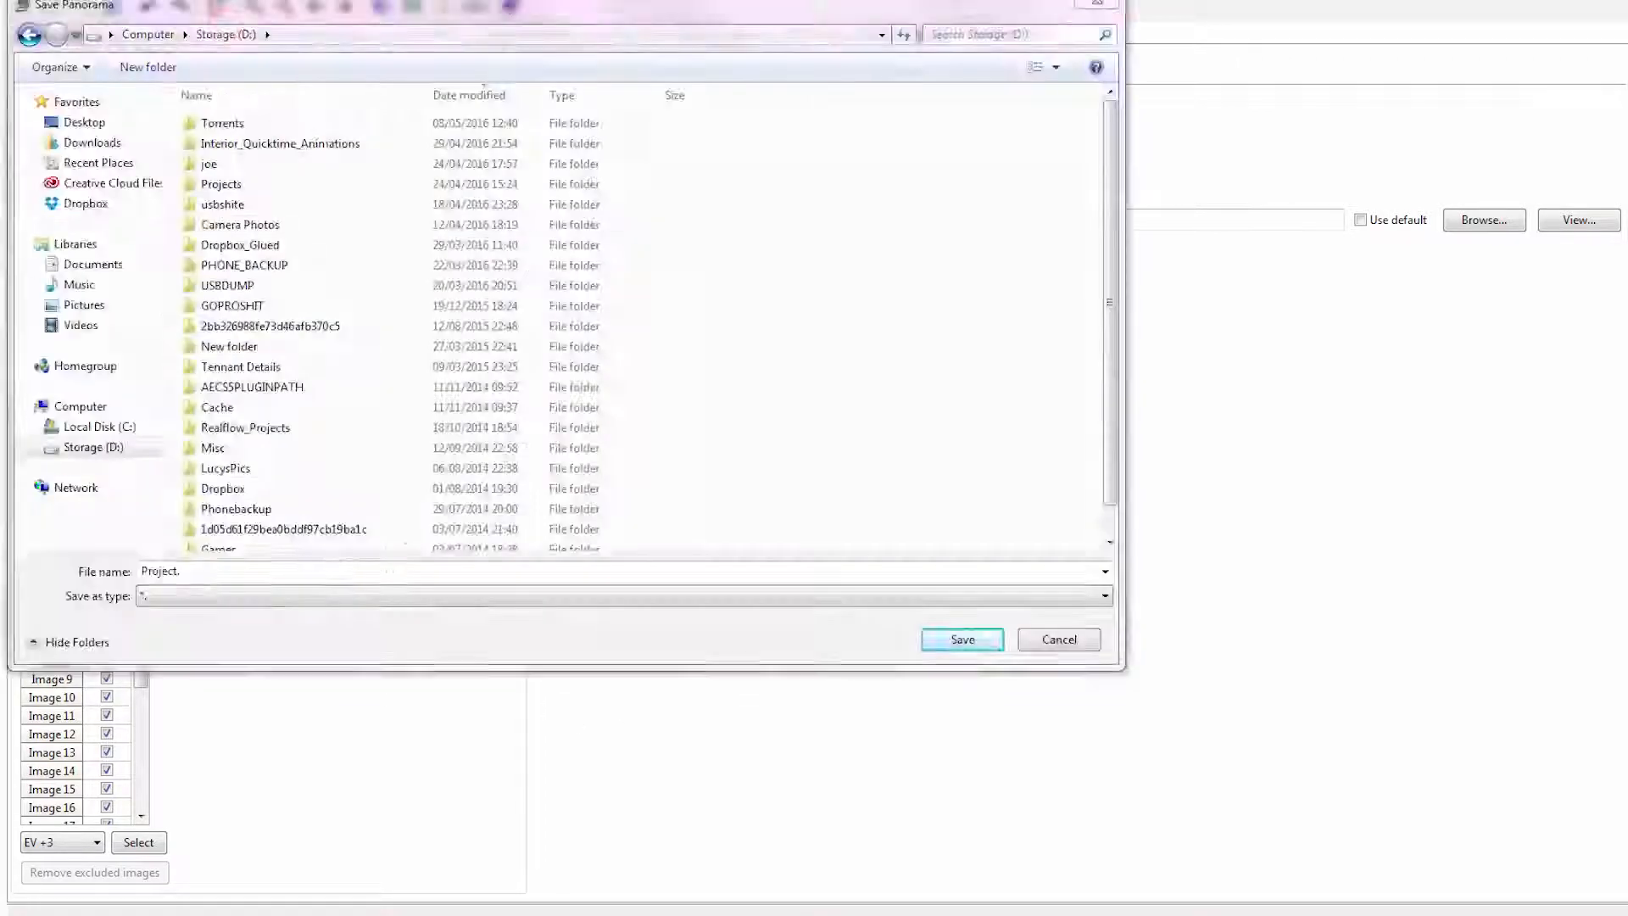
pyautogui.click(960, 639)
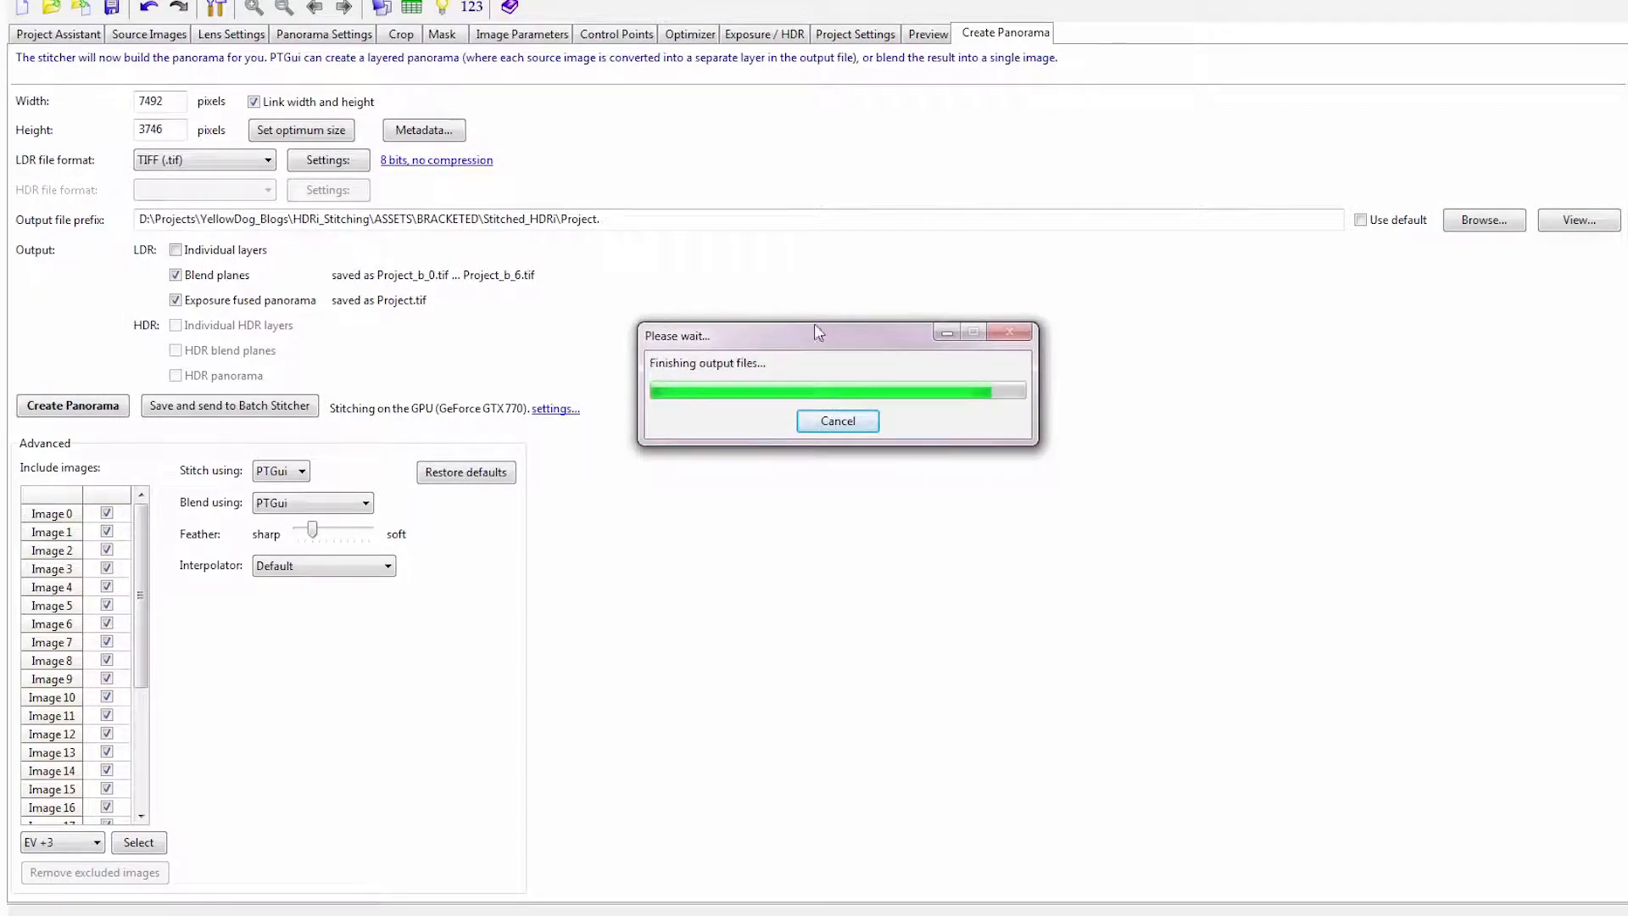
# Step: Switch to Windows Explorer and examine the fused Project.tif and the exposure range from Project_b_0.tif to Project_b_6.tif in an enlarged preview
pyautogui.click(323, 915)
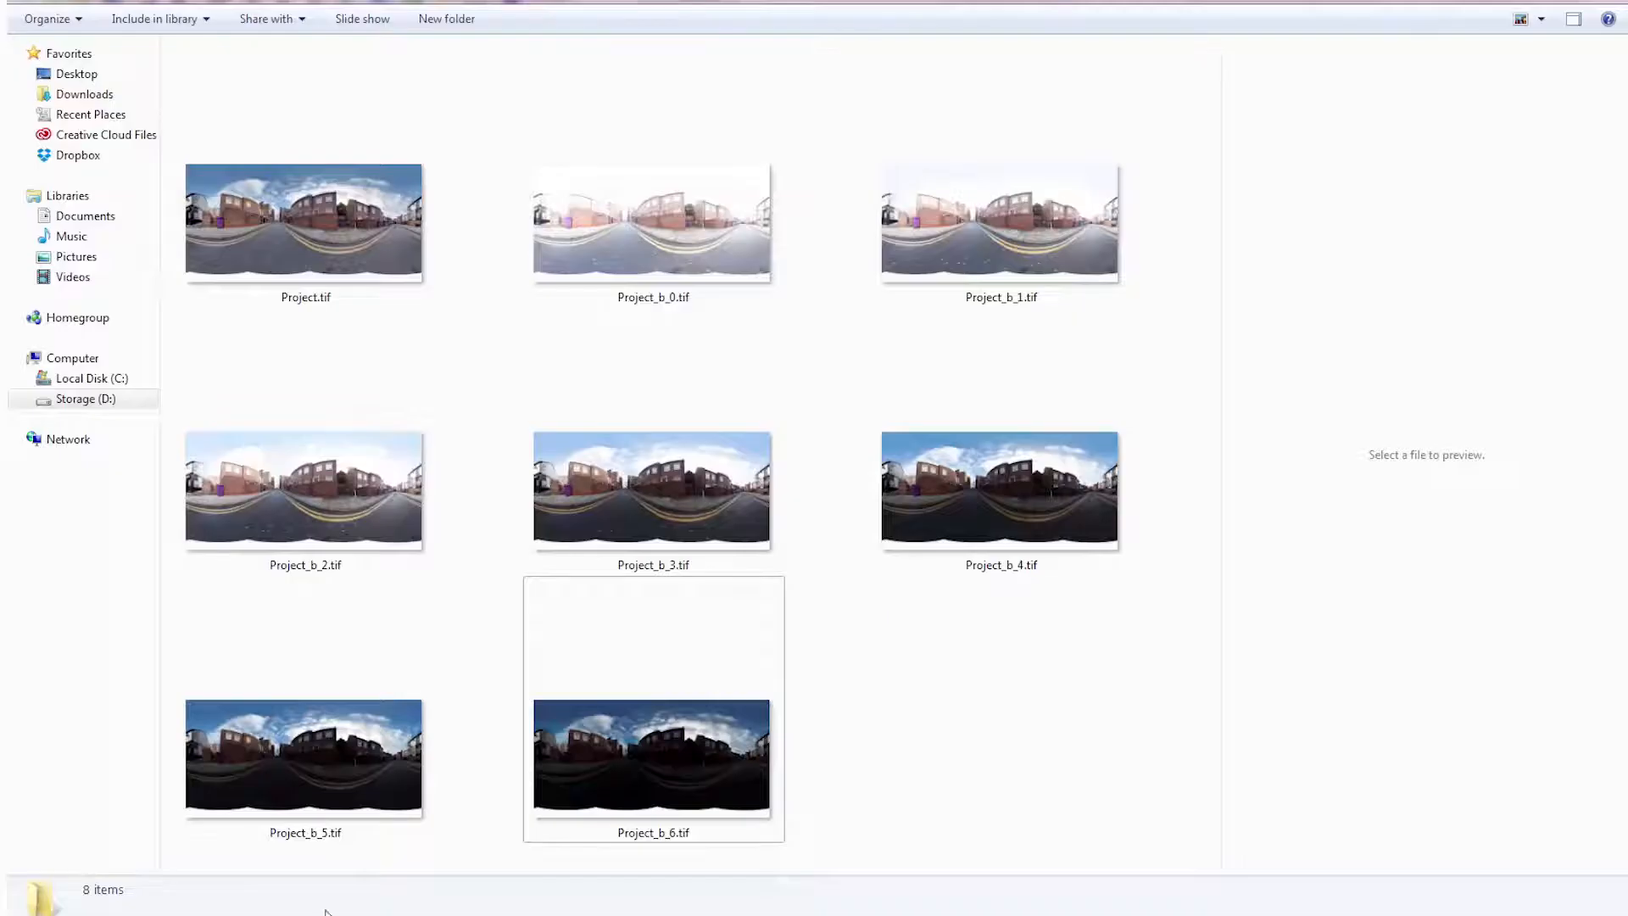
pyautogui.click(277, 226)
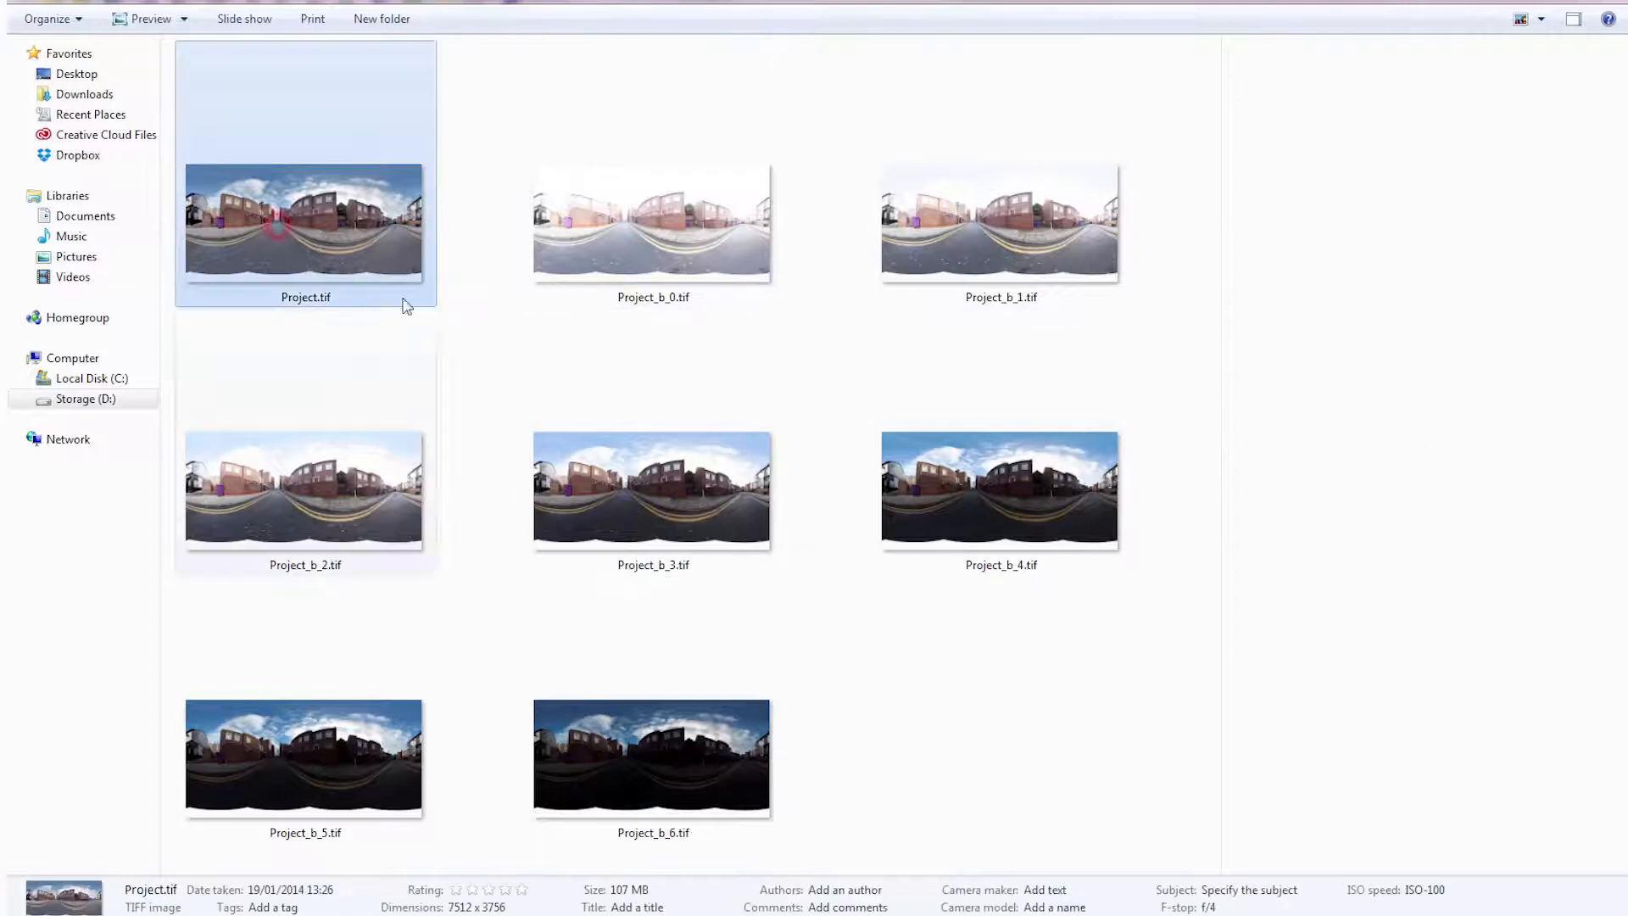
pyautogui.moveTo(1221, 545); pyautogui.dragTo(440, 502)
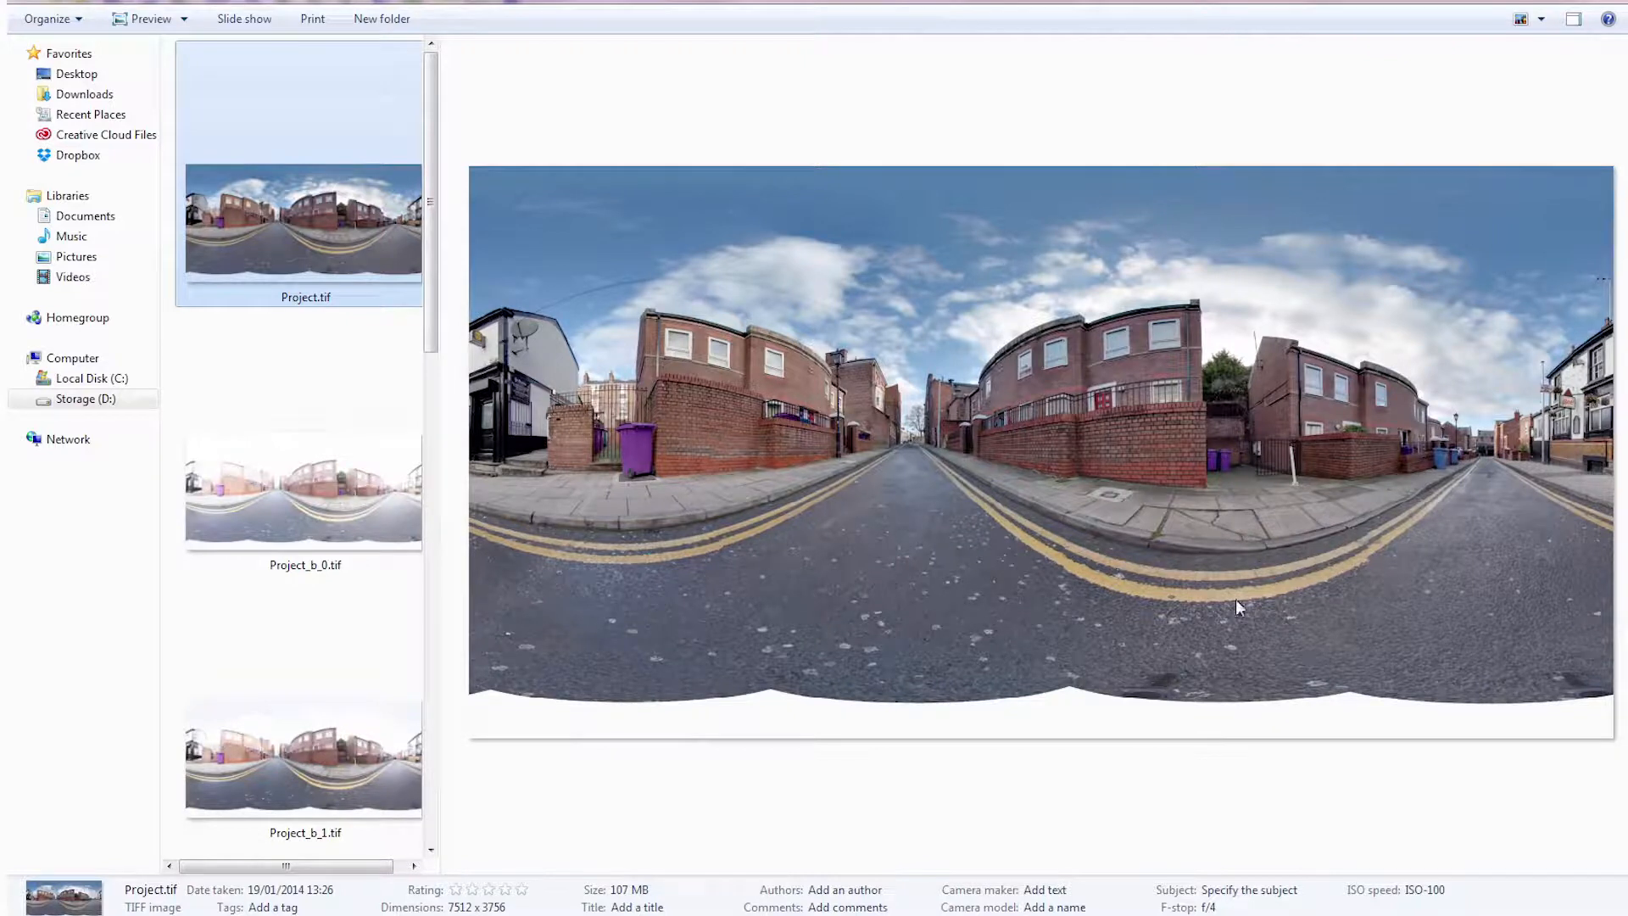
pyautogui.click(338, 480)
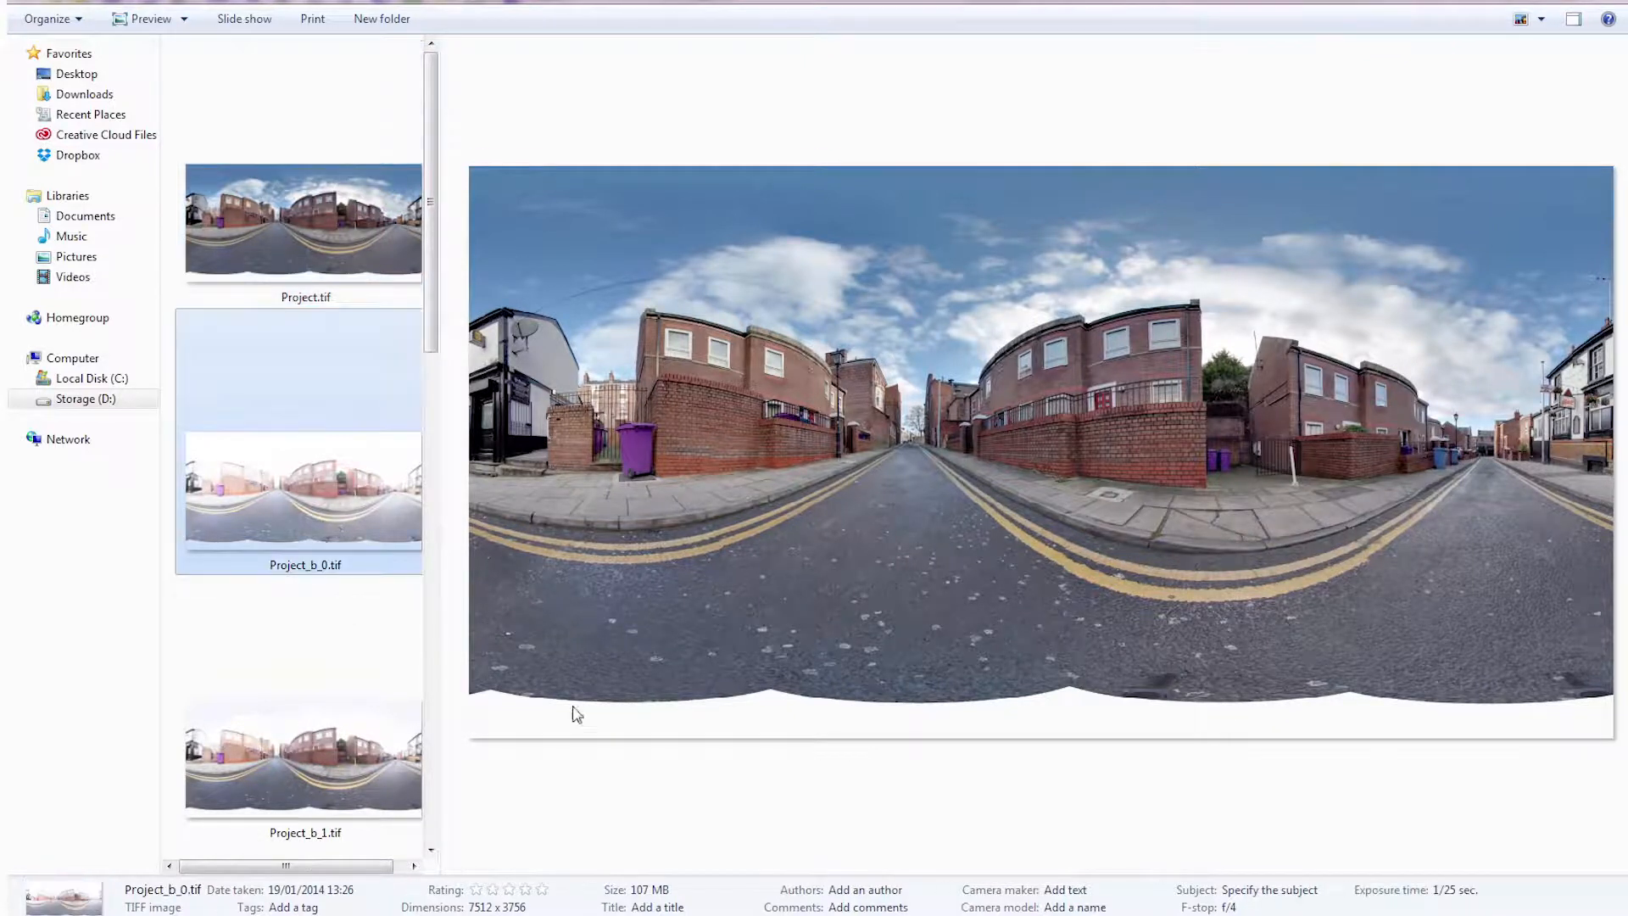
pyautogui.scroll(-5, 277, 627)
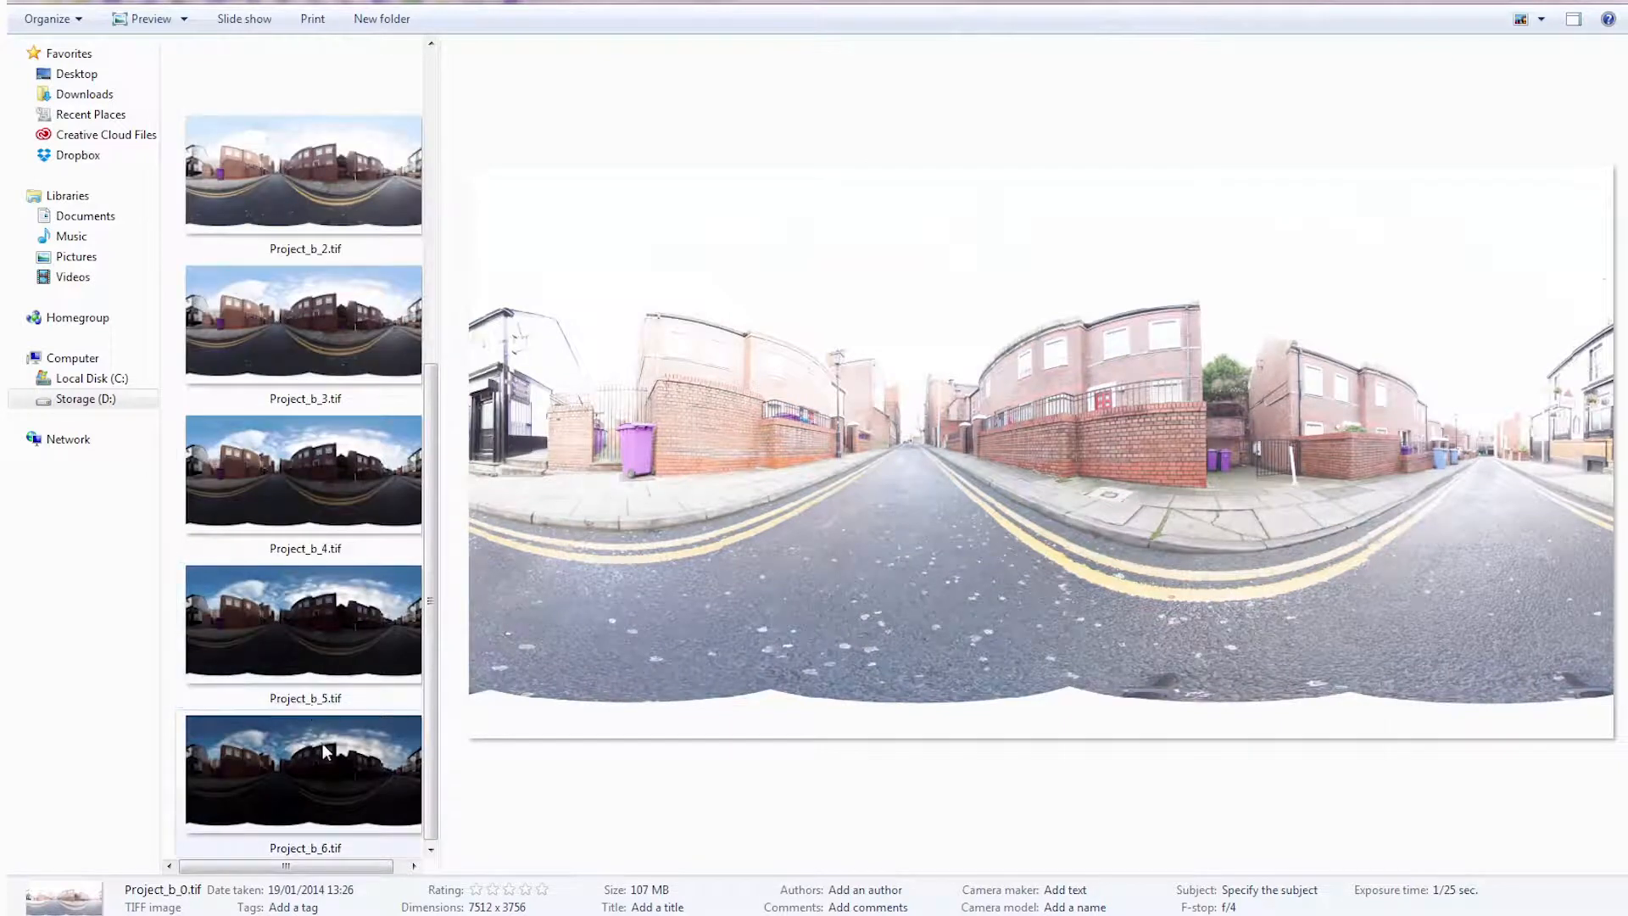
pyautogui.click(325, 753)
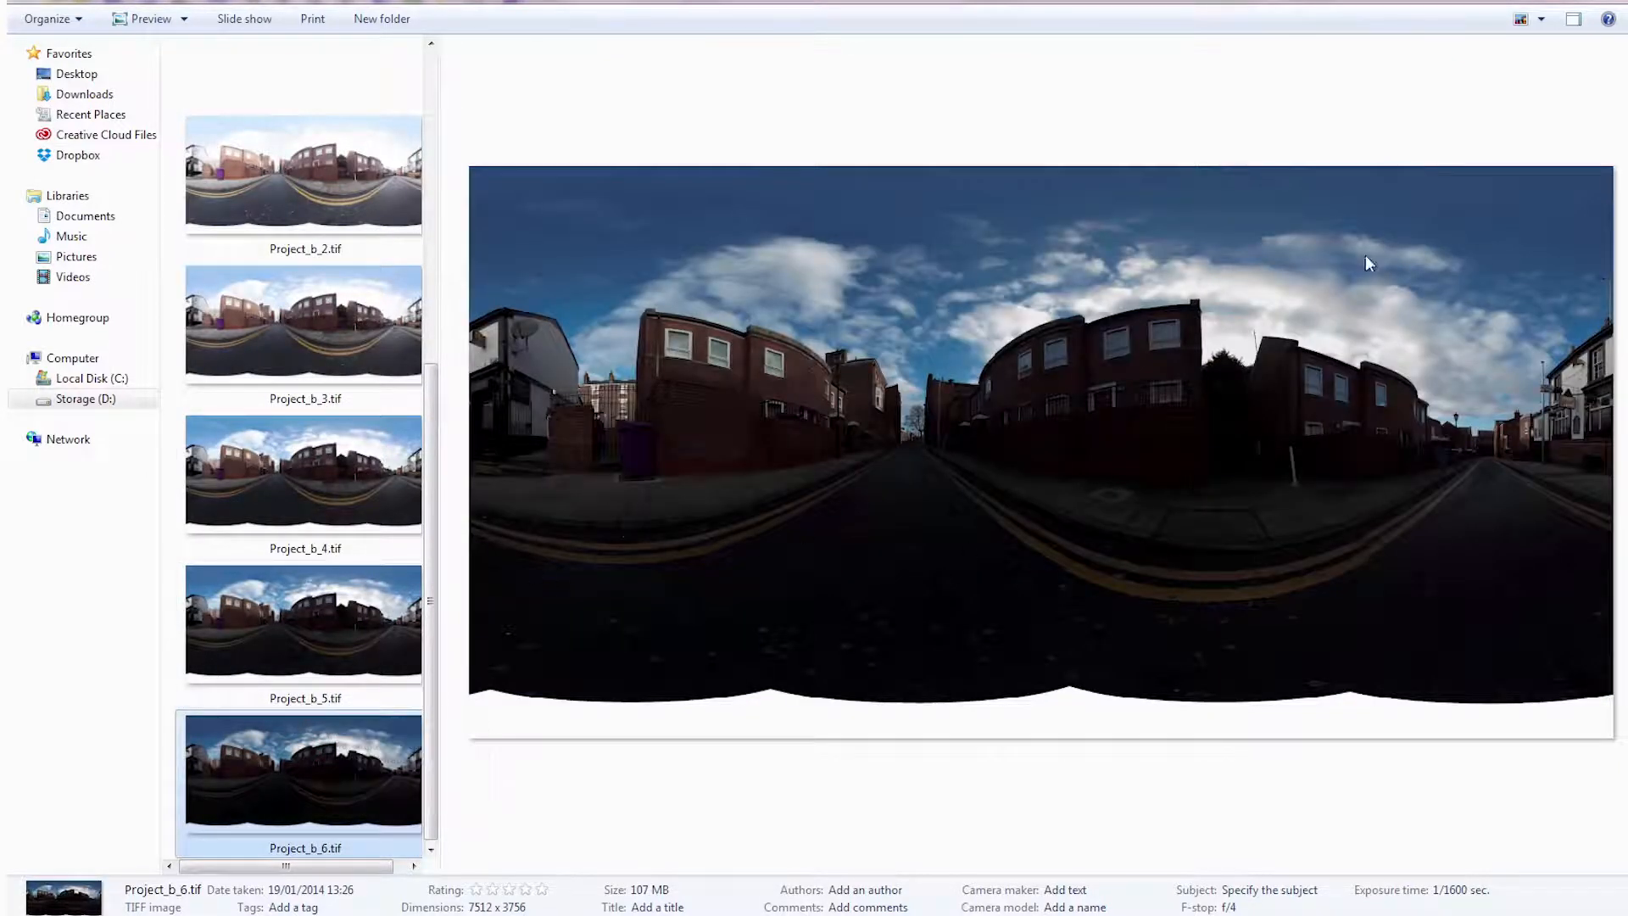
pyautogui.scroll(5, 315, 448)
pyautogui.click(325, 158)
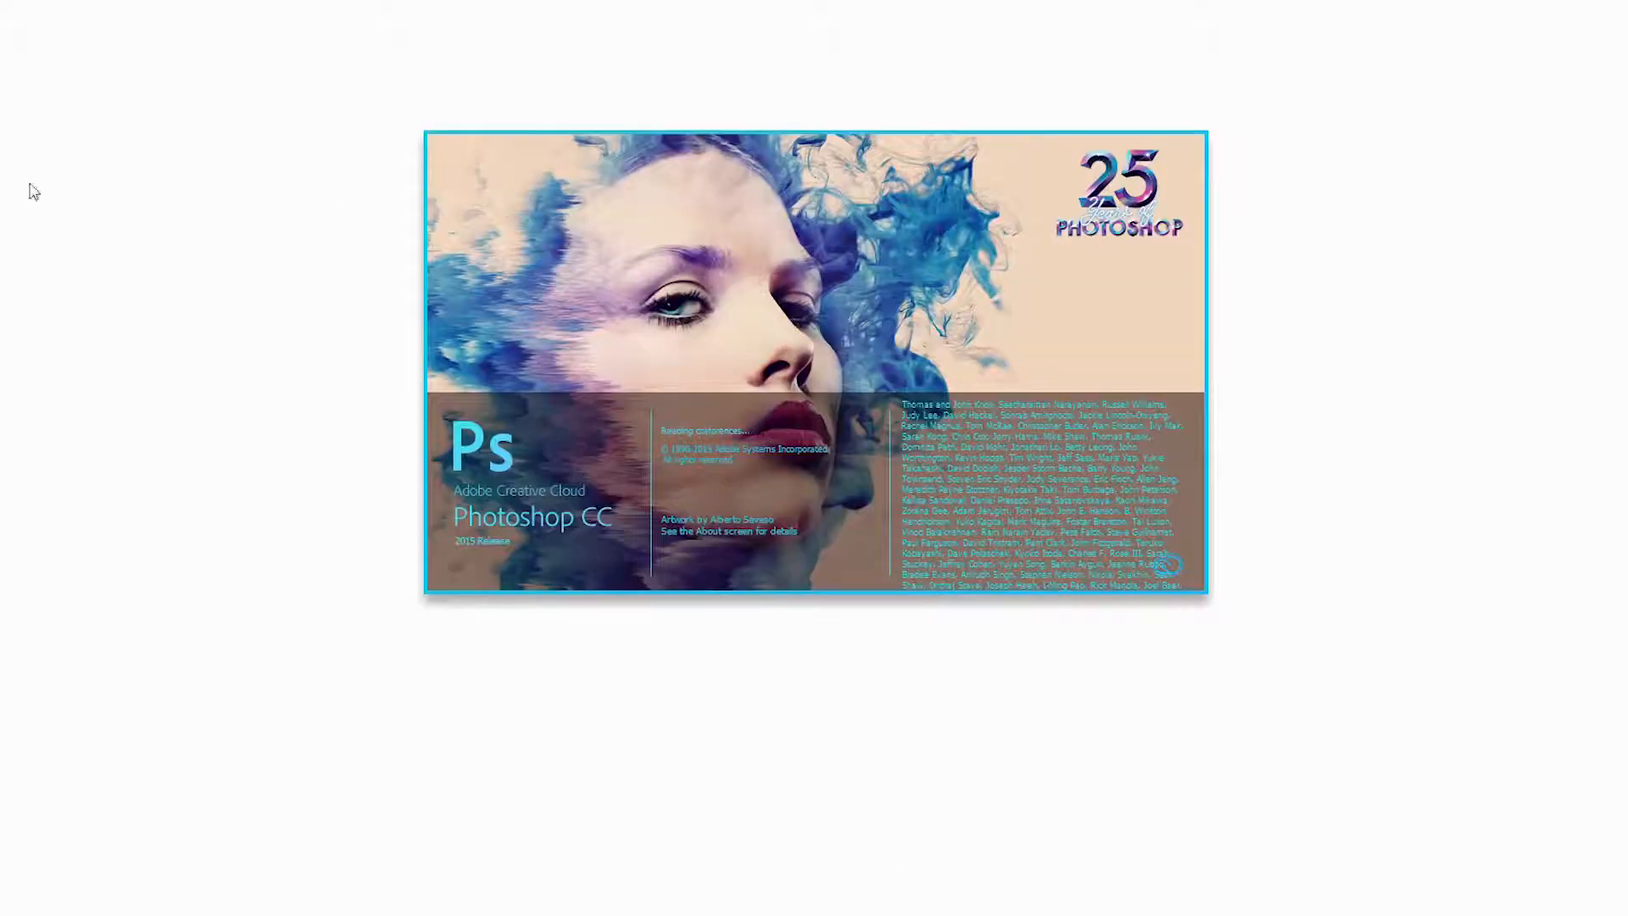
# Step: In Photoshop, load Project_b_0.tif through Project_b_6.tif from the Stitched_HDRi folder into Merge to HDR Pro and merge them
pyautogui.click(490, 147)
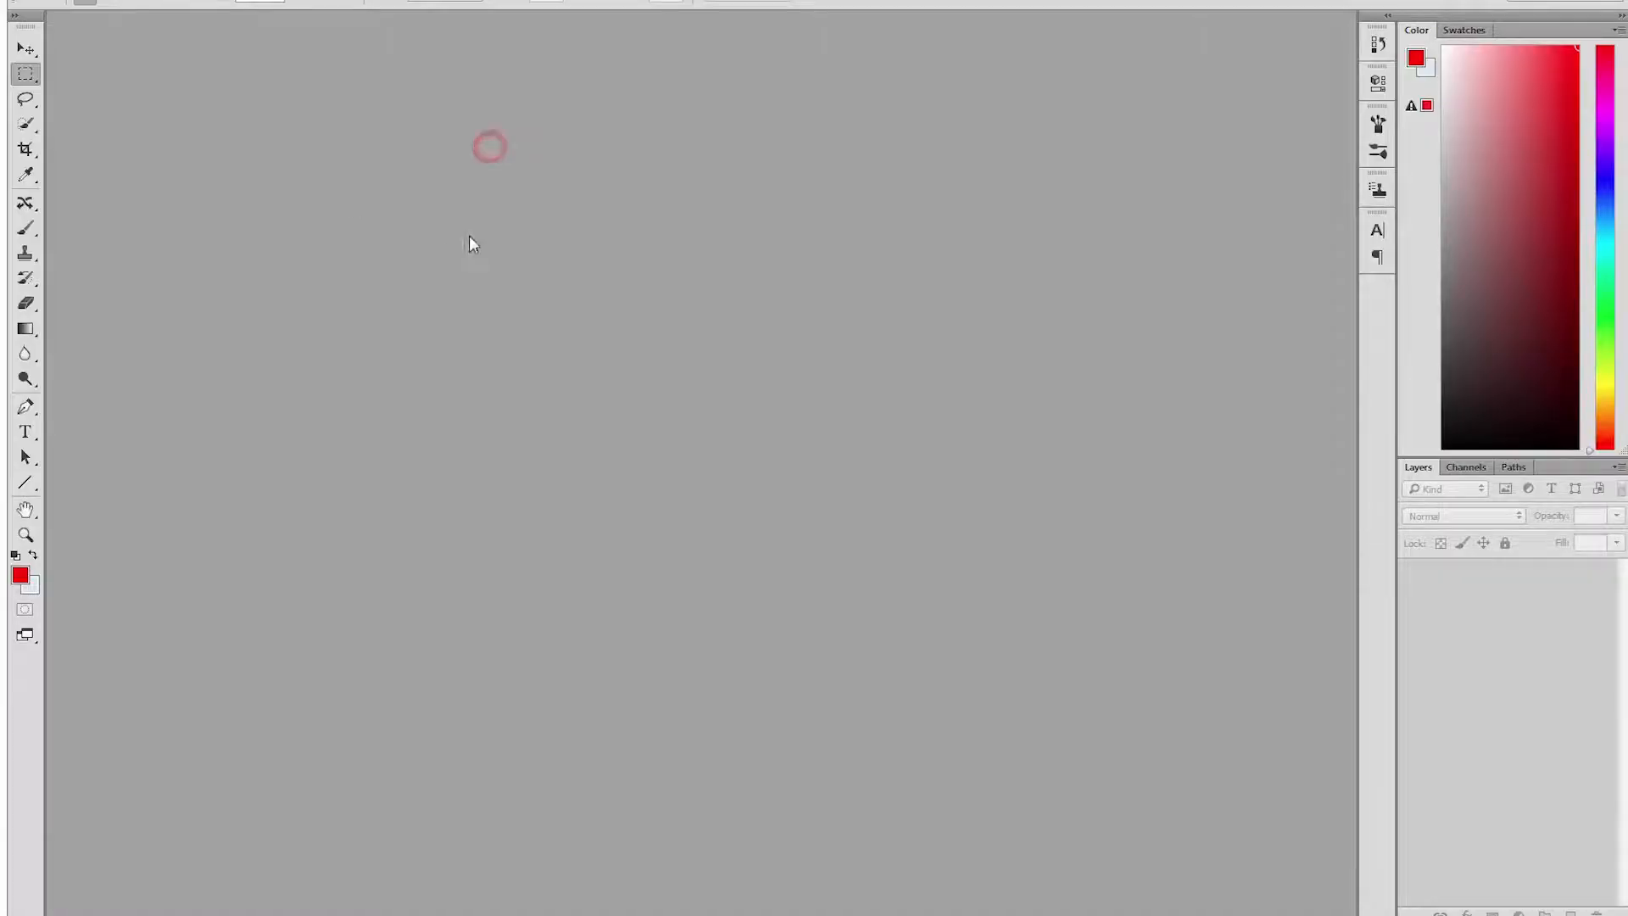
pyautogui.click(59, 0)
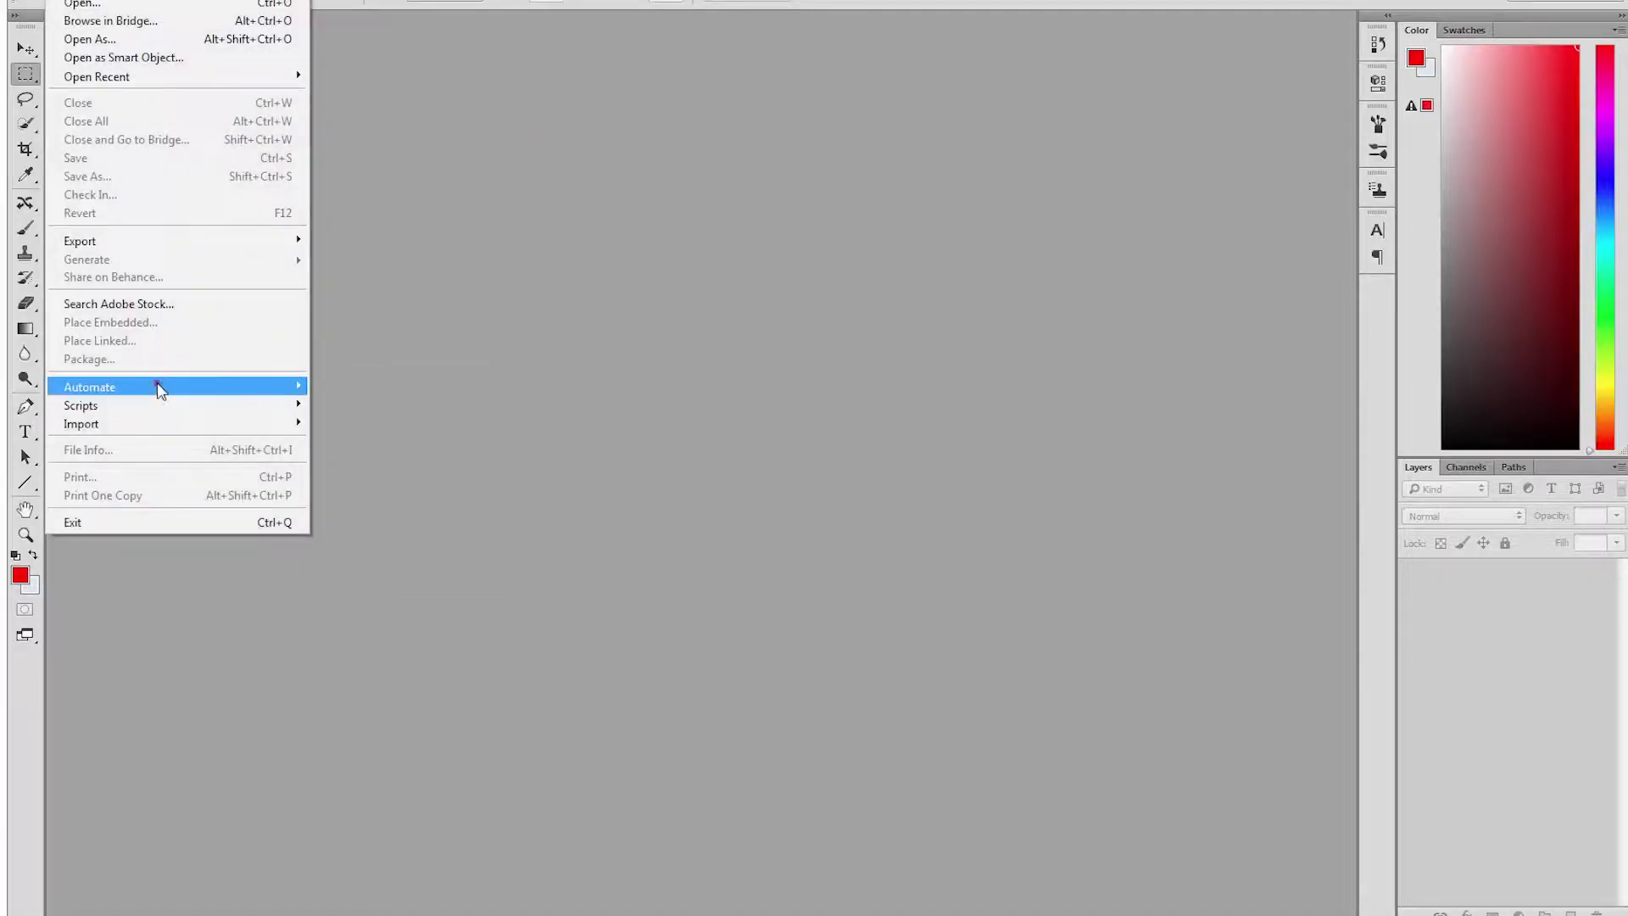
pyautogui.click(156, 385)
pyautogui.click(354, 559)
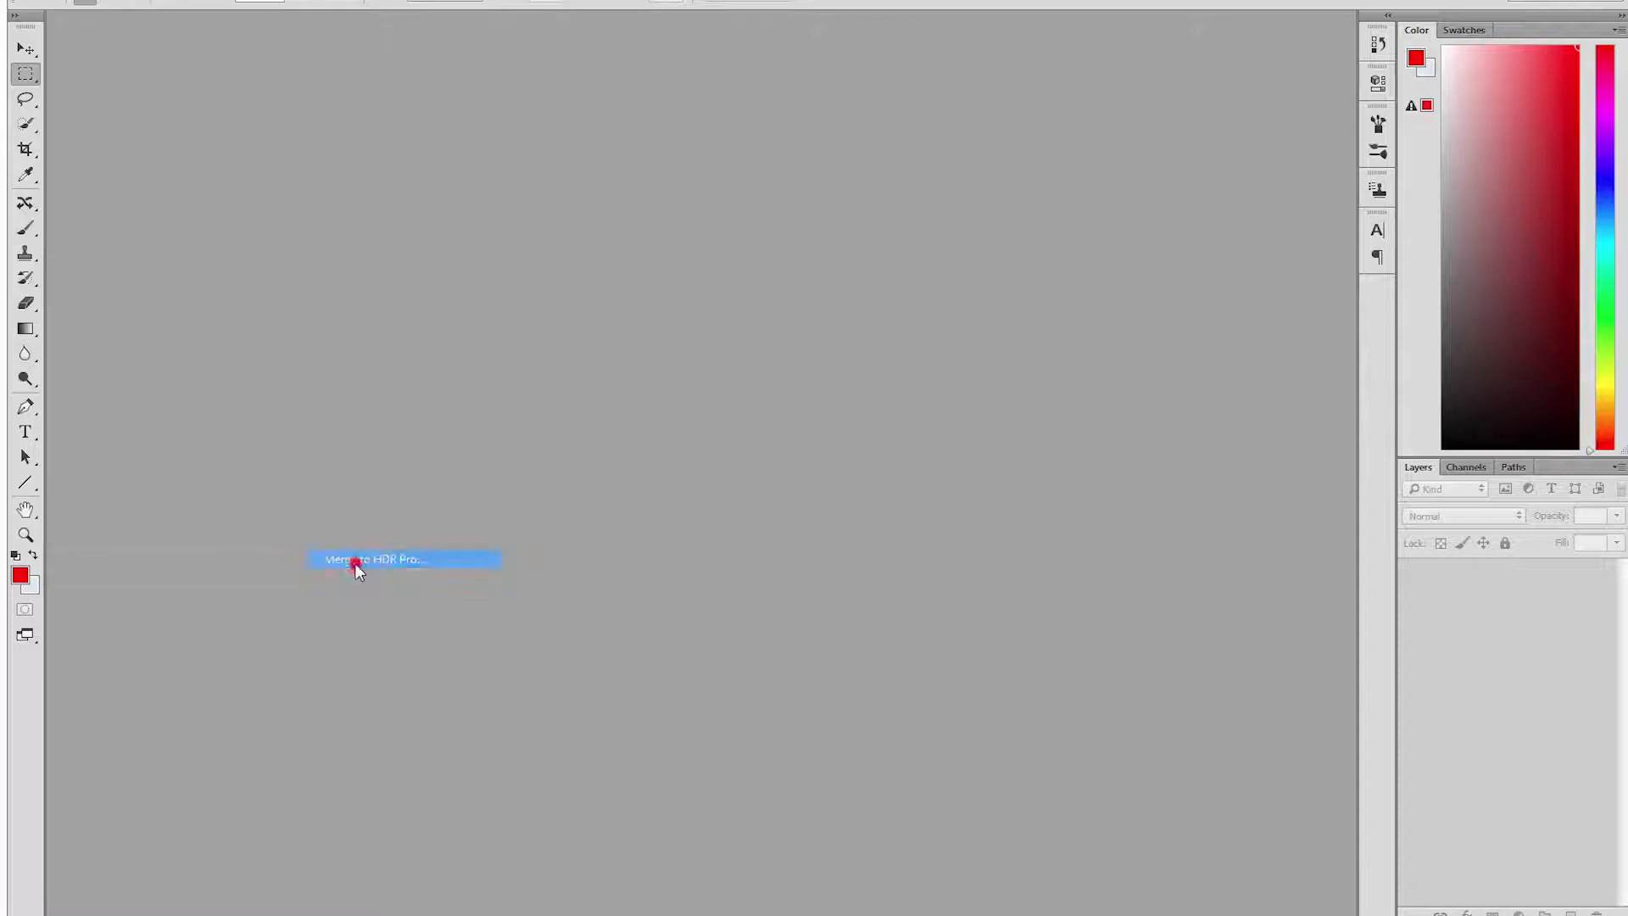
pyautogui.click(887, 400)
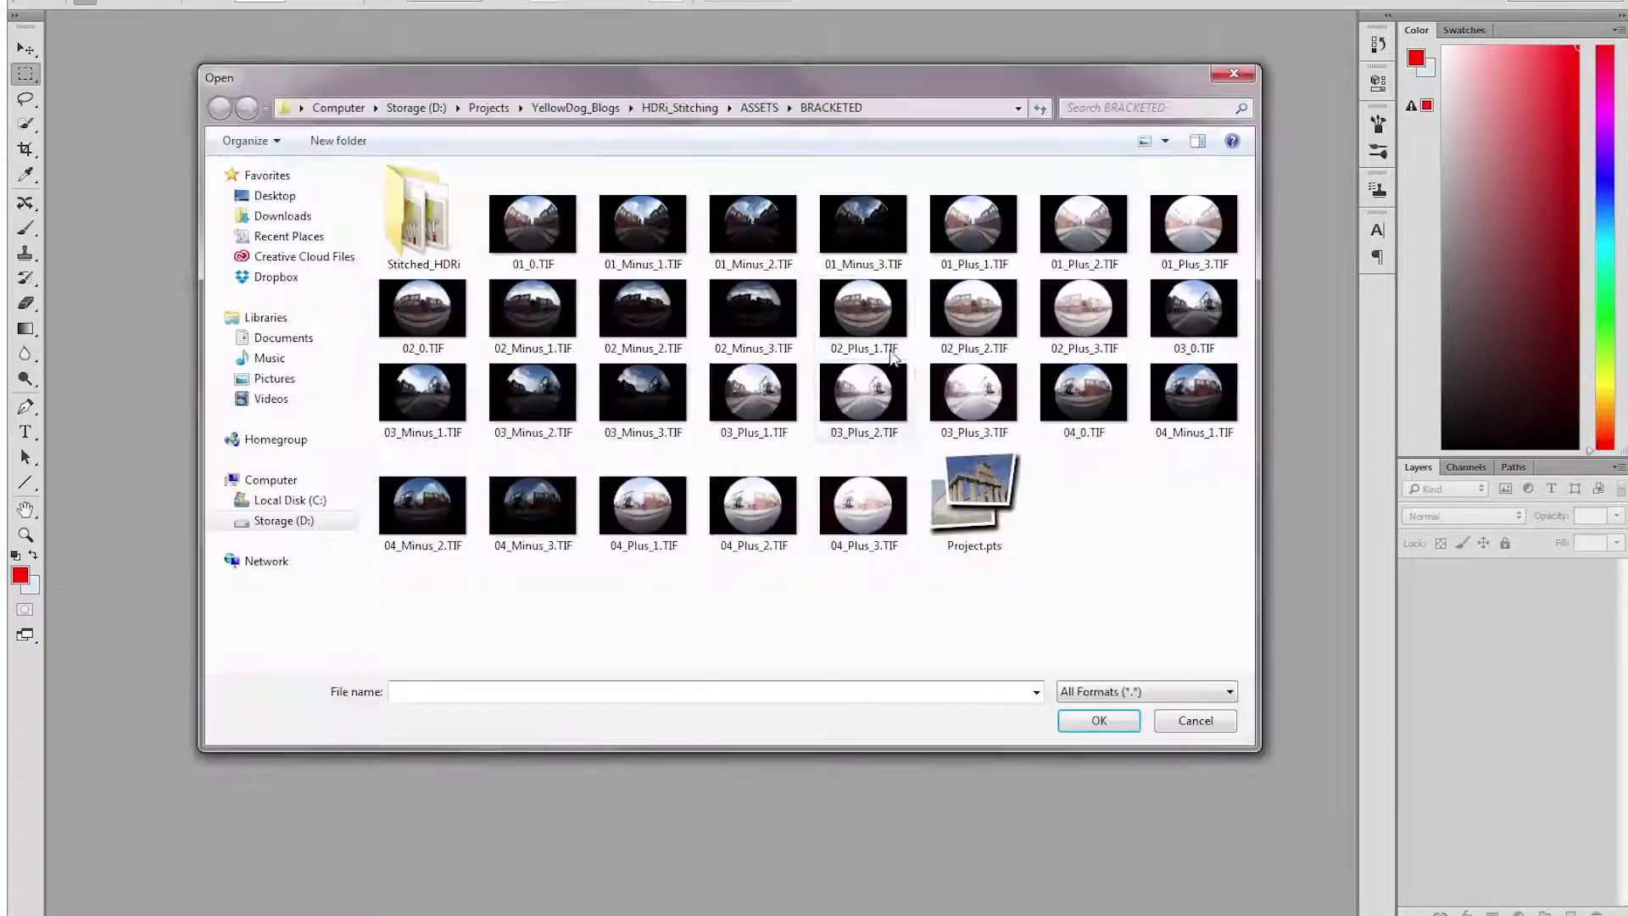
pyautogui.doubleClick(431, 255)
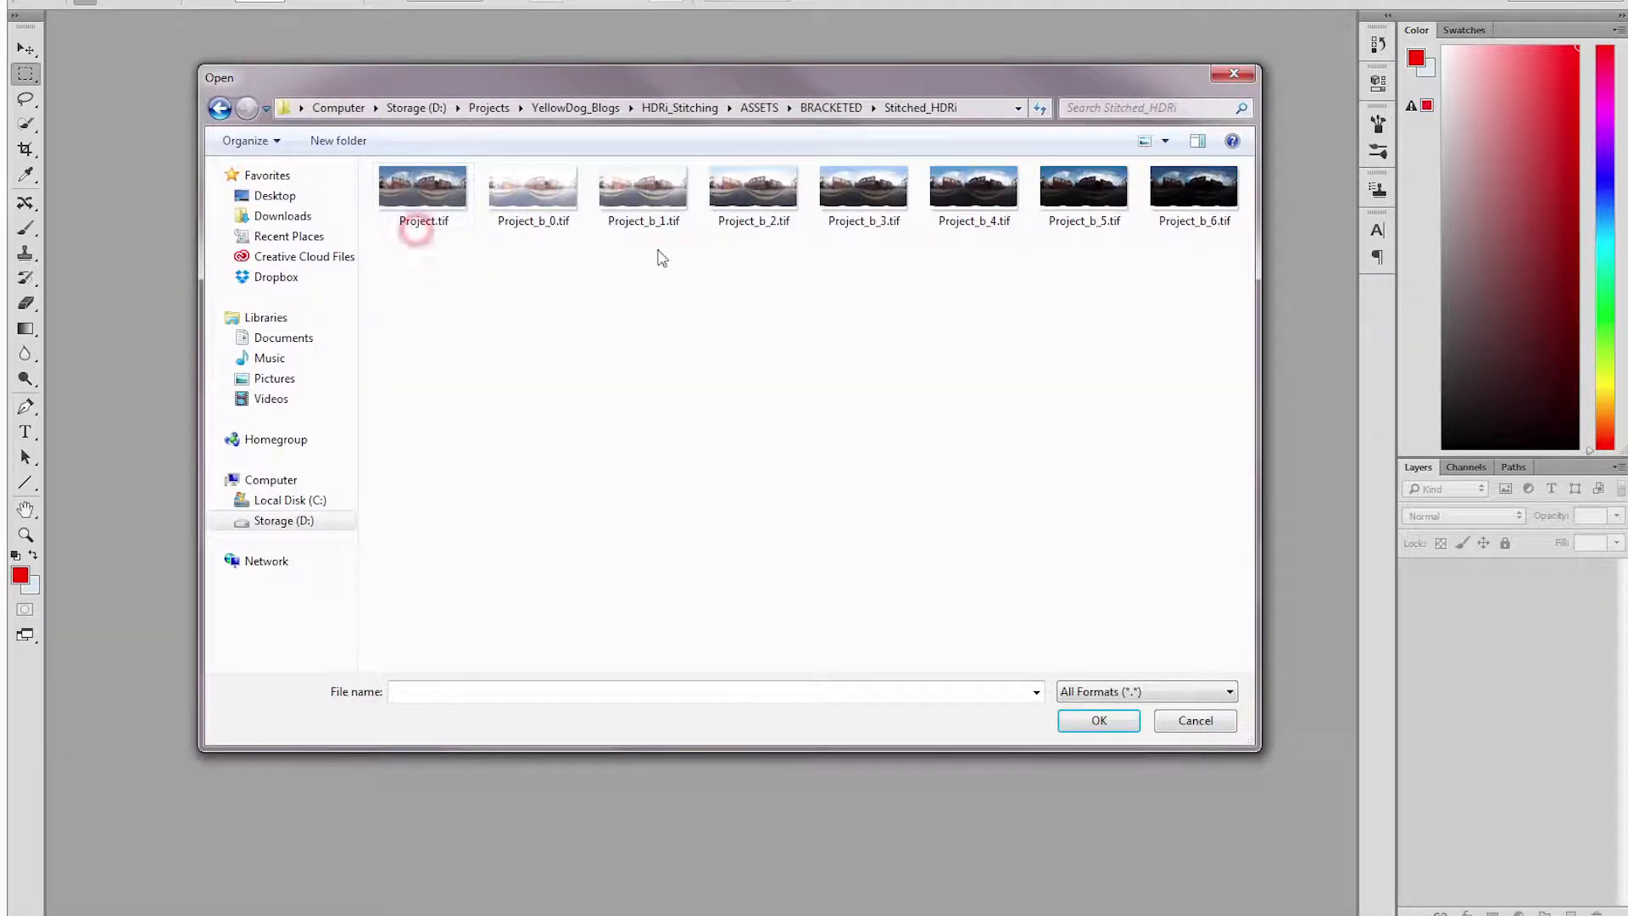
pyautogui.moveTo(539, 299); pyautogui.dragTo(1230, 200)
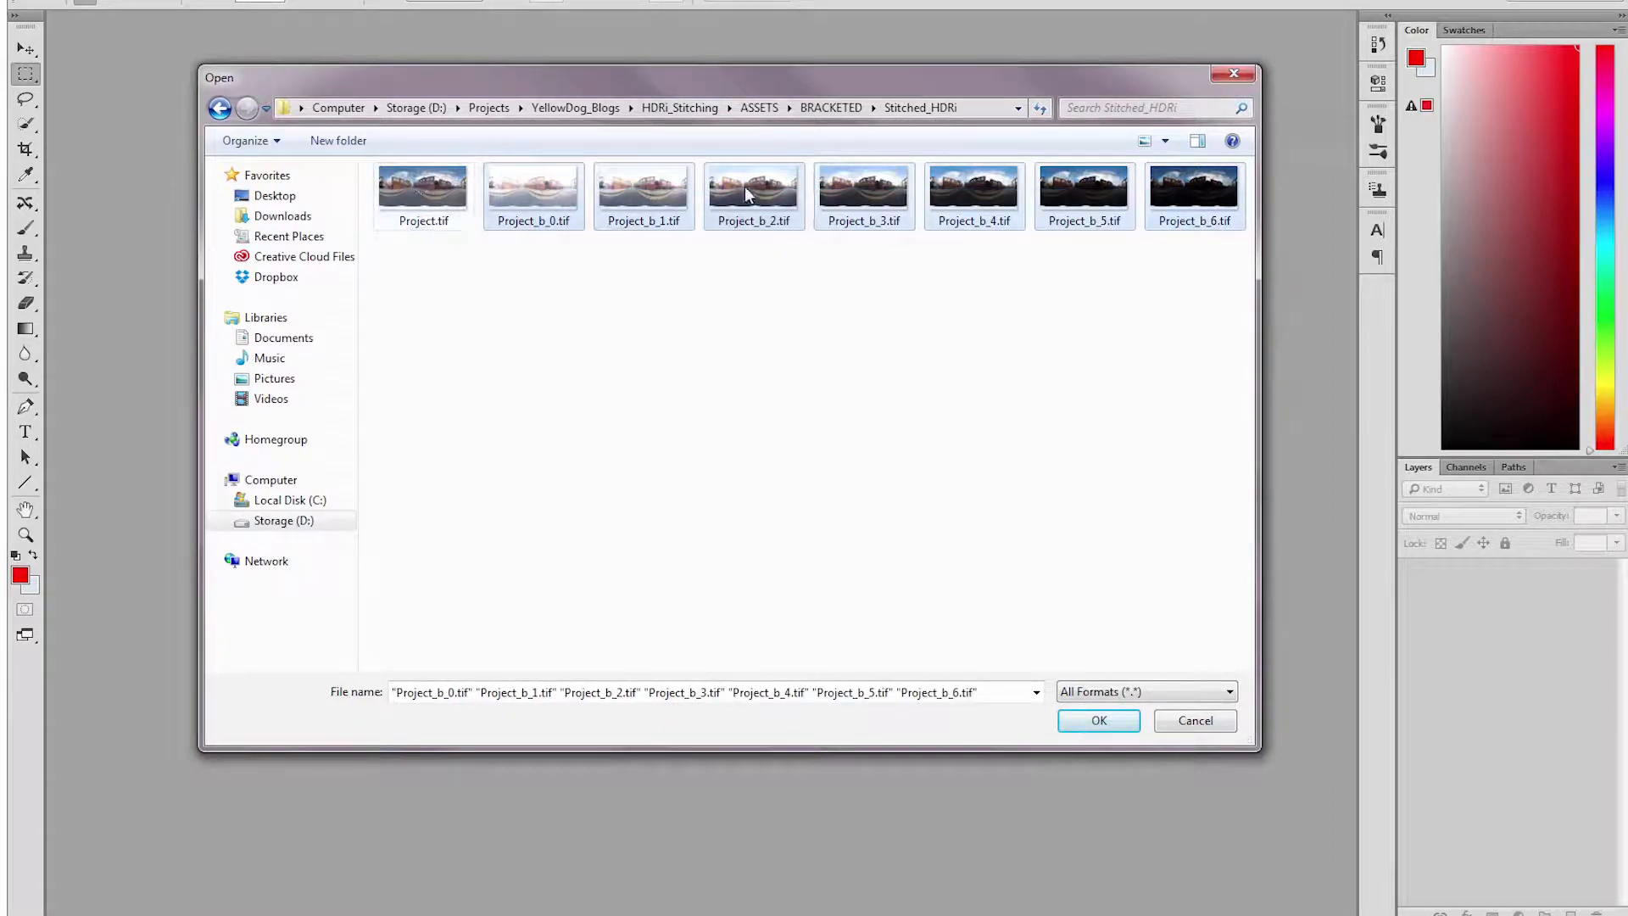
pyautogui.click(1109, 711)
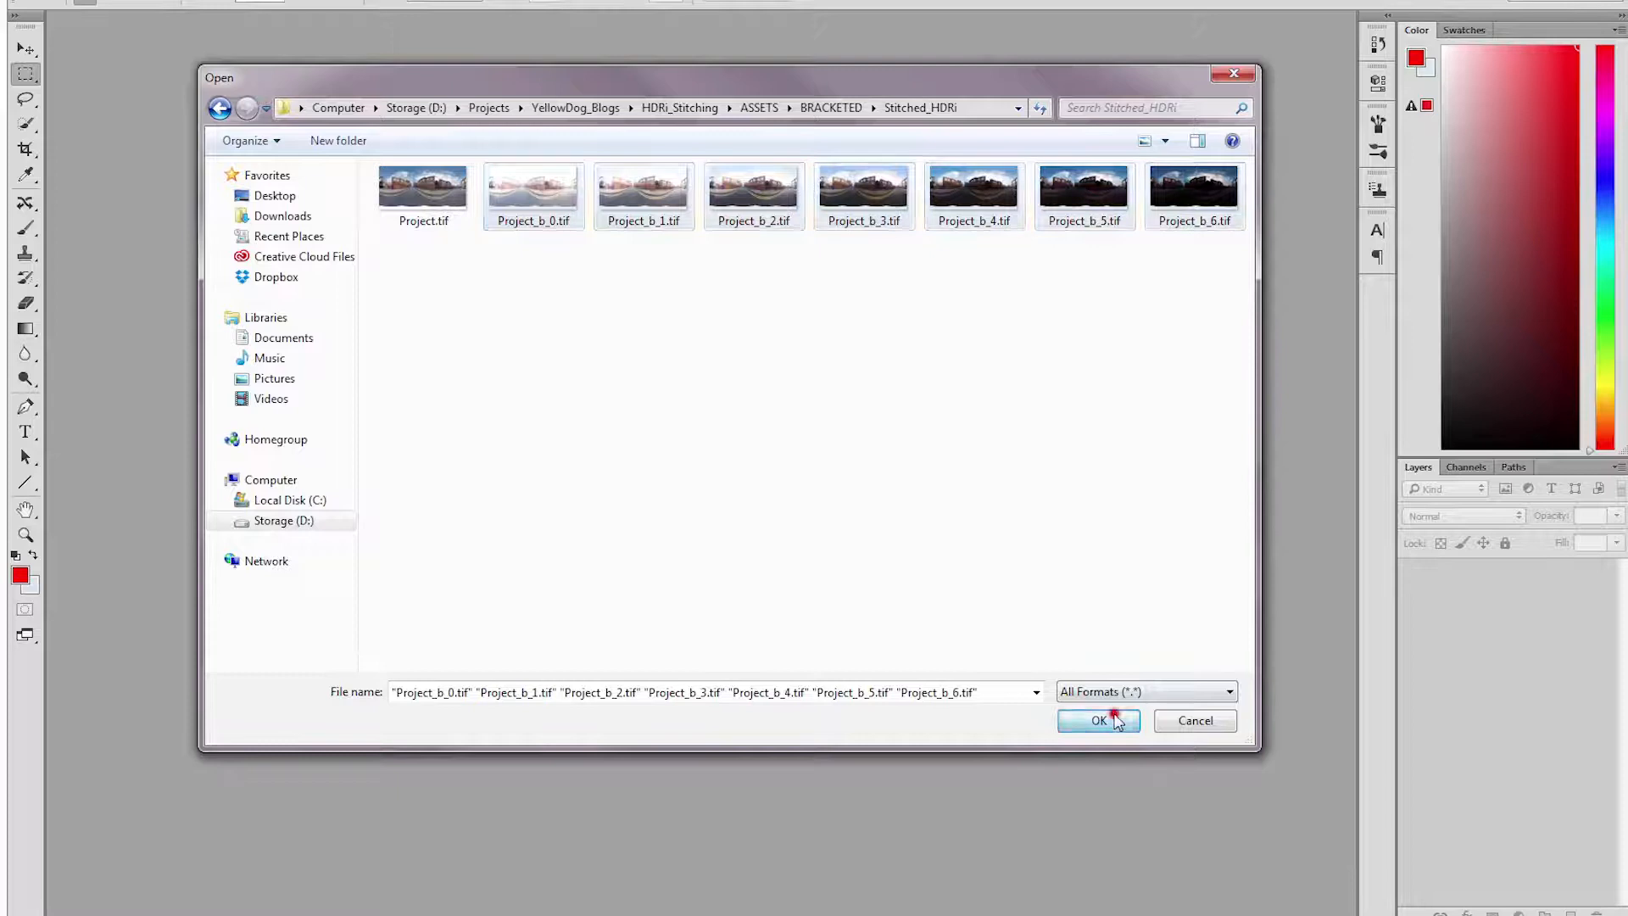
pyautogui.click(999, 286)
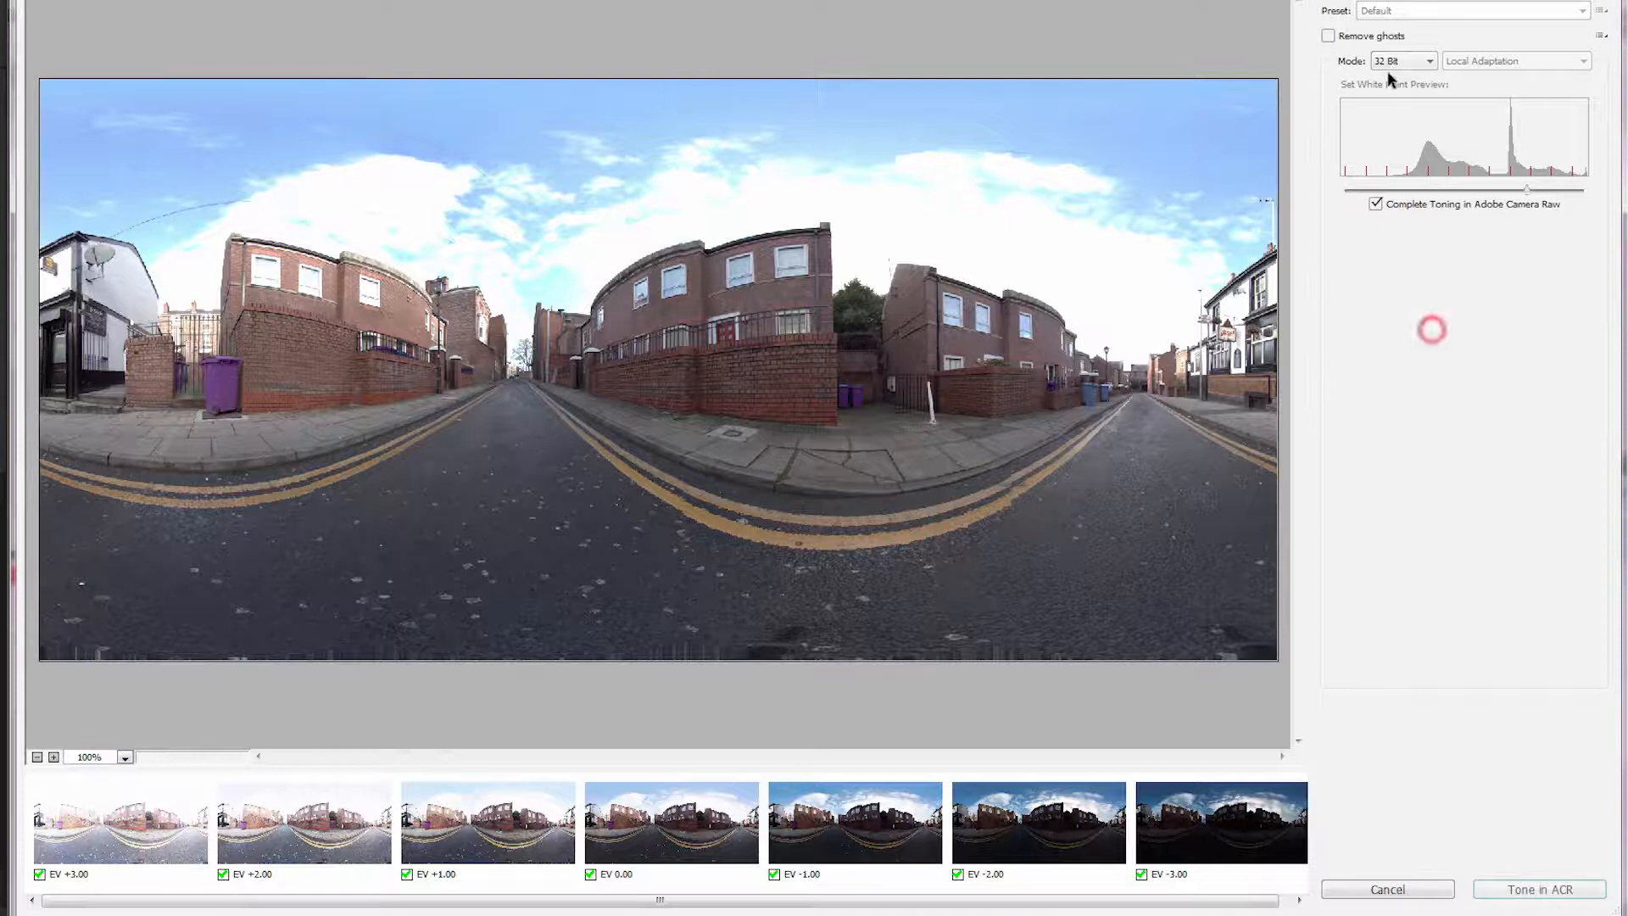
# Step: Keep the HDR merge in 32 Bit mode and look through the bracketed source exposures
pyautogui.click(1403, 61)
pyautogui.click(1382, 85)
pyautogui.moveTo(632, 902); pyautogui.dragTo(818, 906)
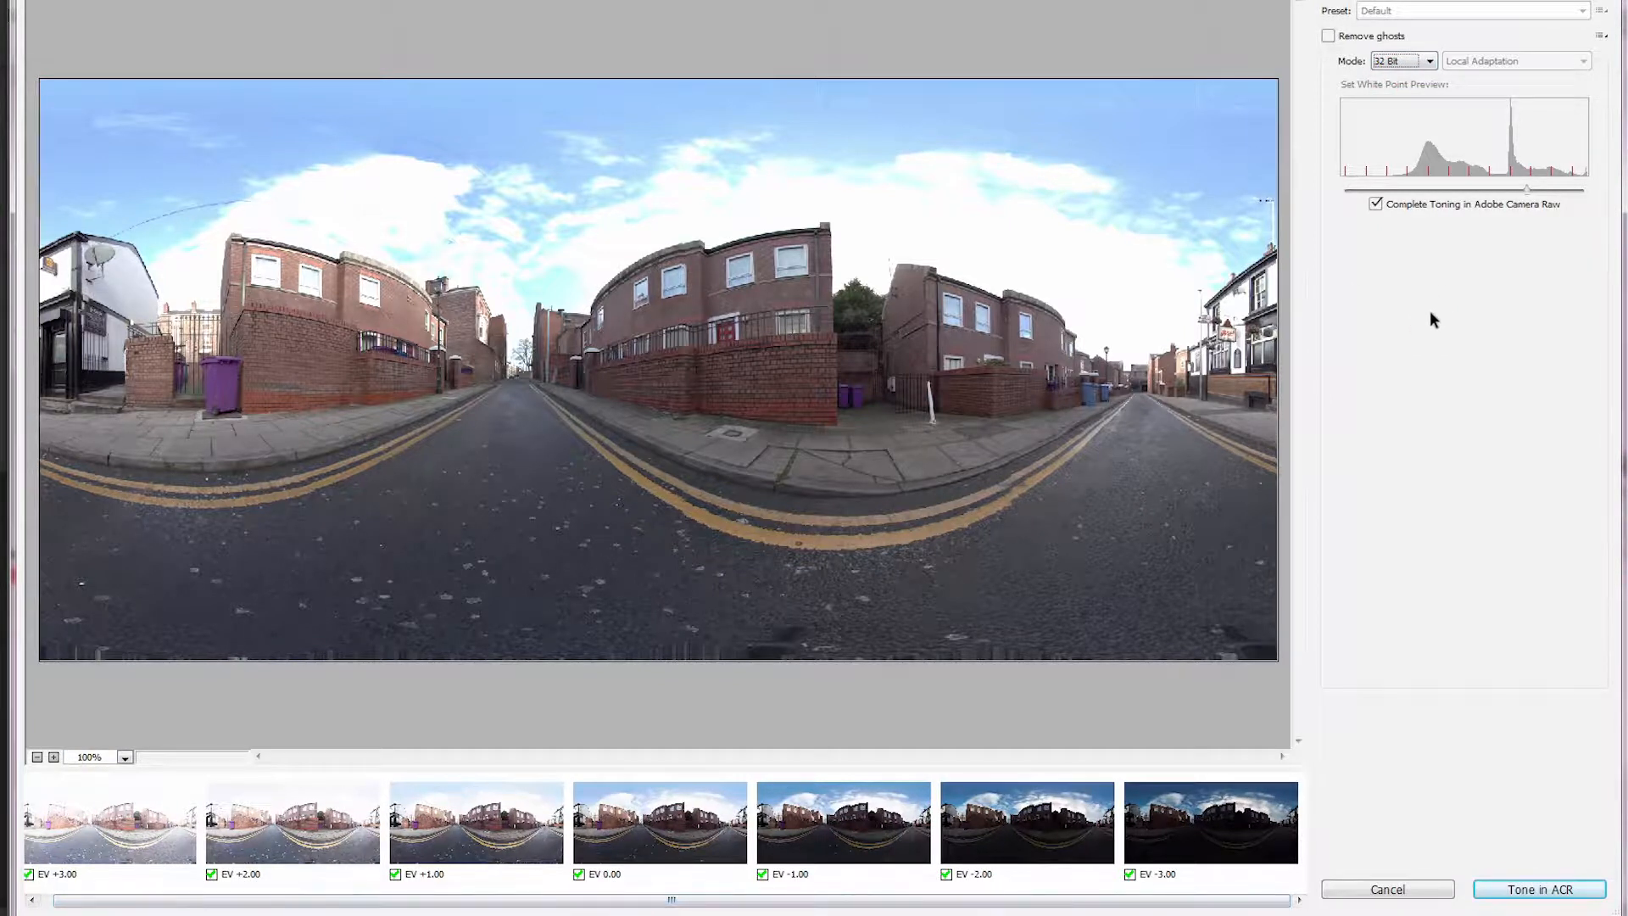
# Step: Try darker and brighter white point previews with Camera Raw toning switched off, and switch the toning back on
pyautogui.click(1376, 204)
pyautogui.moveTo(1527, 189); pyautogui.dragTo(1582, 191)
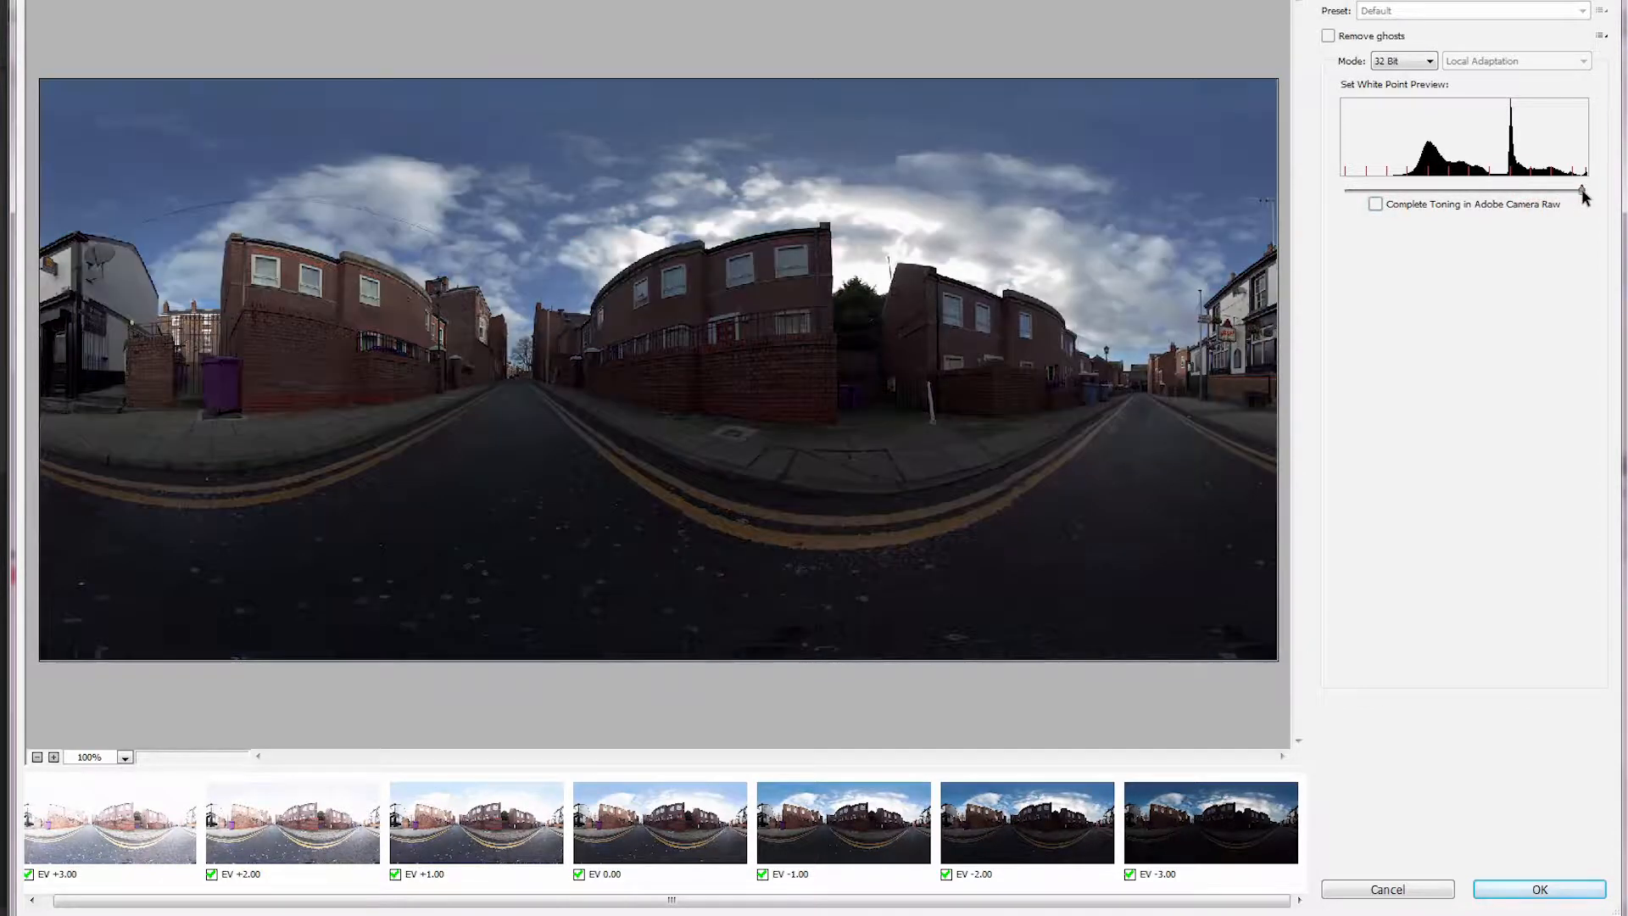
pyautogui.moveTo(1446, 197); pyautogui.dragTo(1551, 191)
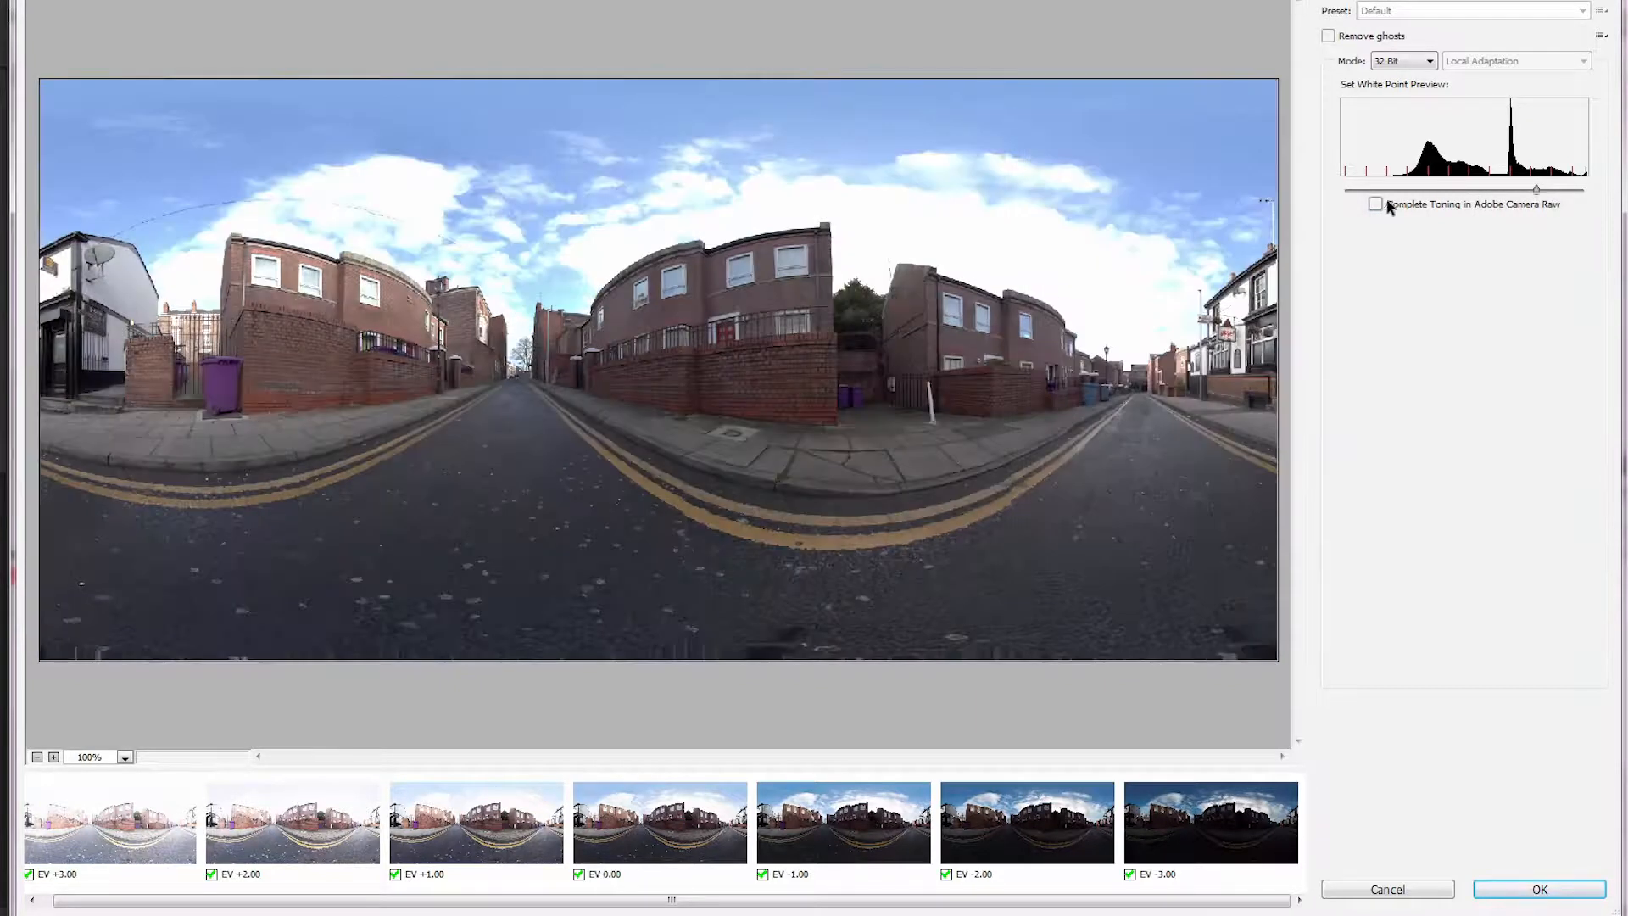
pyautogui.click(1376, 203)
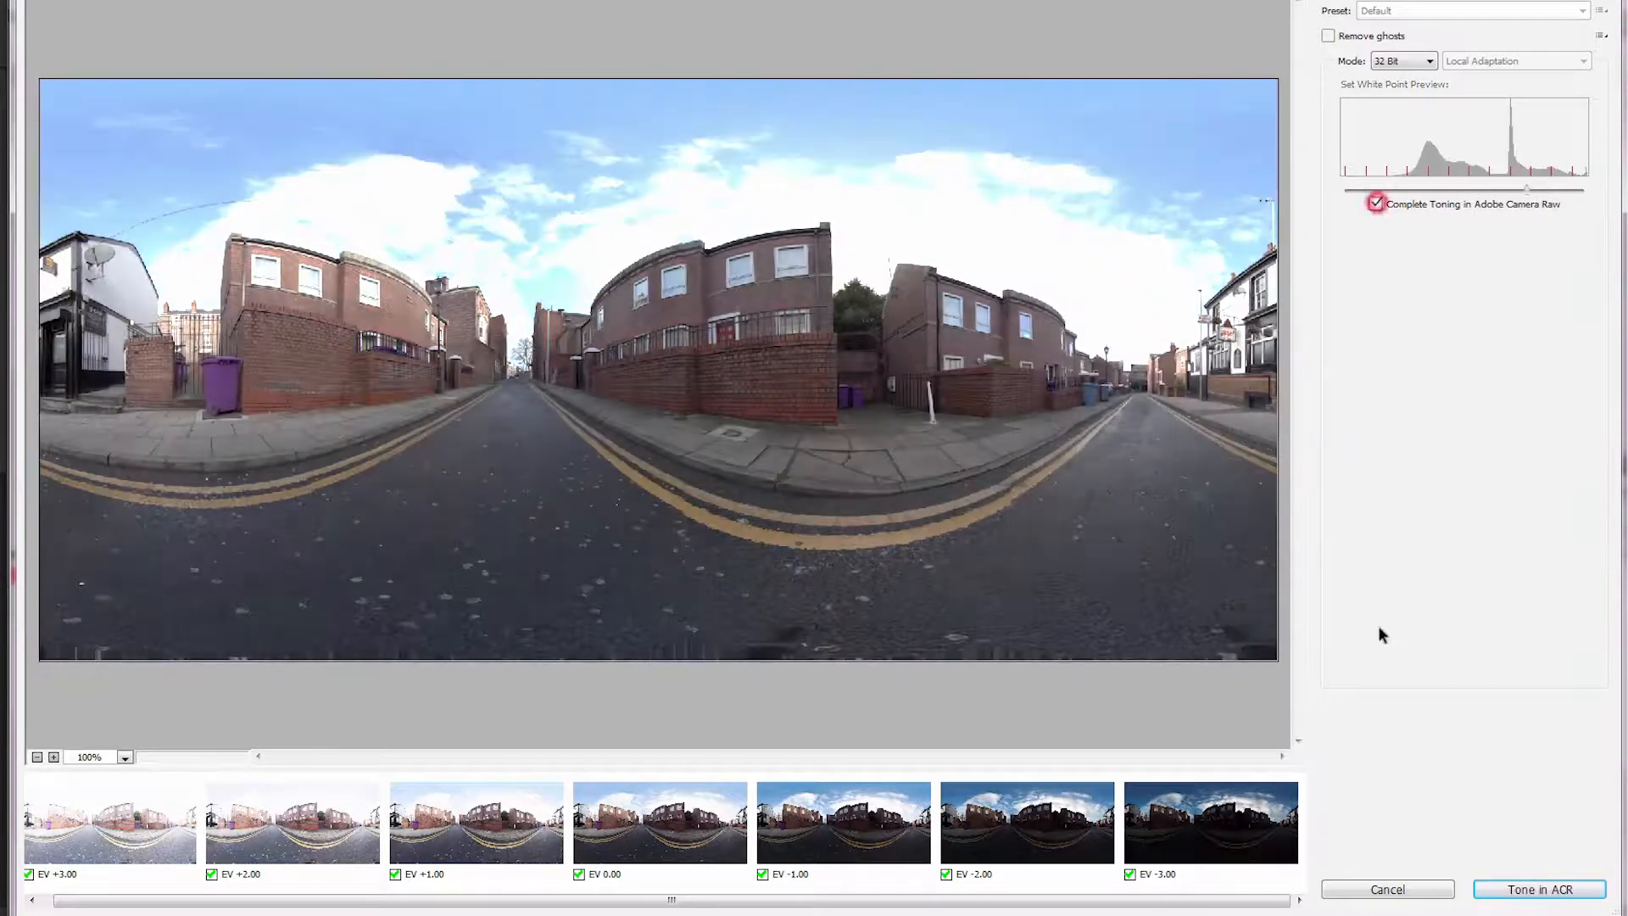
# Step: Send the merged 32-bit HDR panorama to Adobe Camera Raw for toning
pyautogui.click(1509, 890)
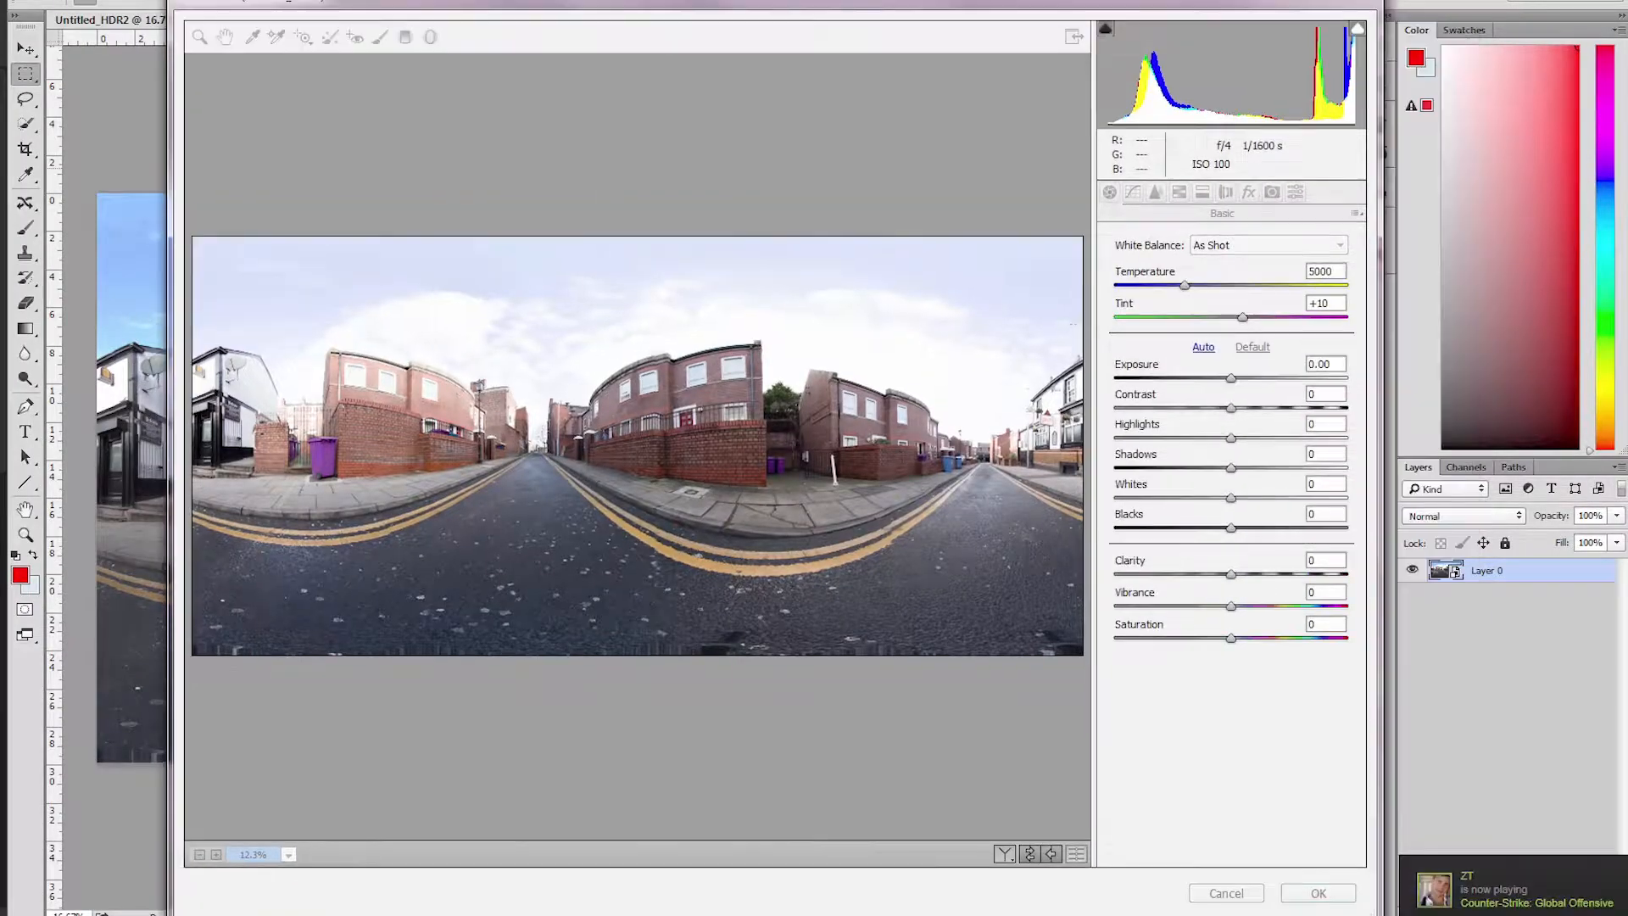
# Step: Set saturation to +7 and vibrance to +8, raise clarity slightly, and apply the Camera Raw toning to the panorama
pyautogui.moveTo(681, 15); pyautogui.dragTo(706, 0)
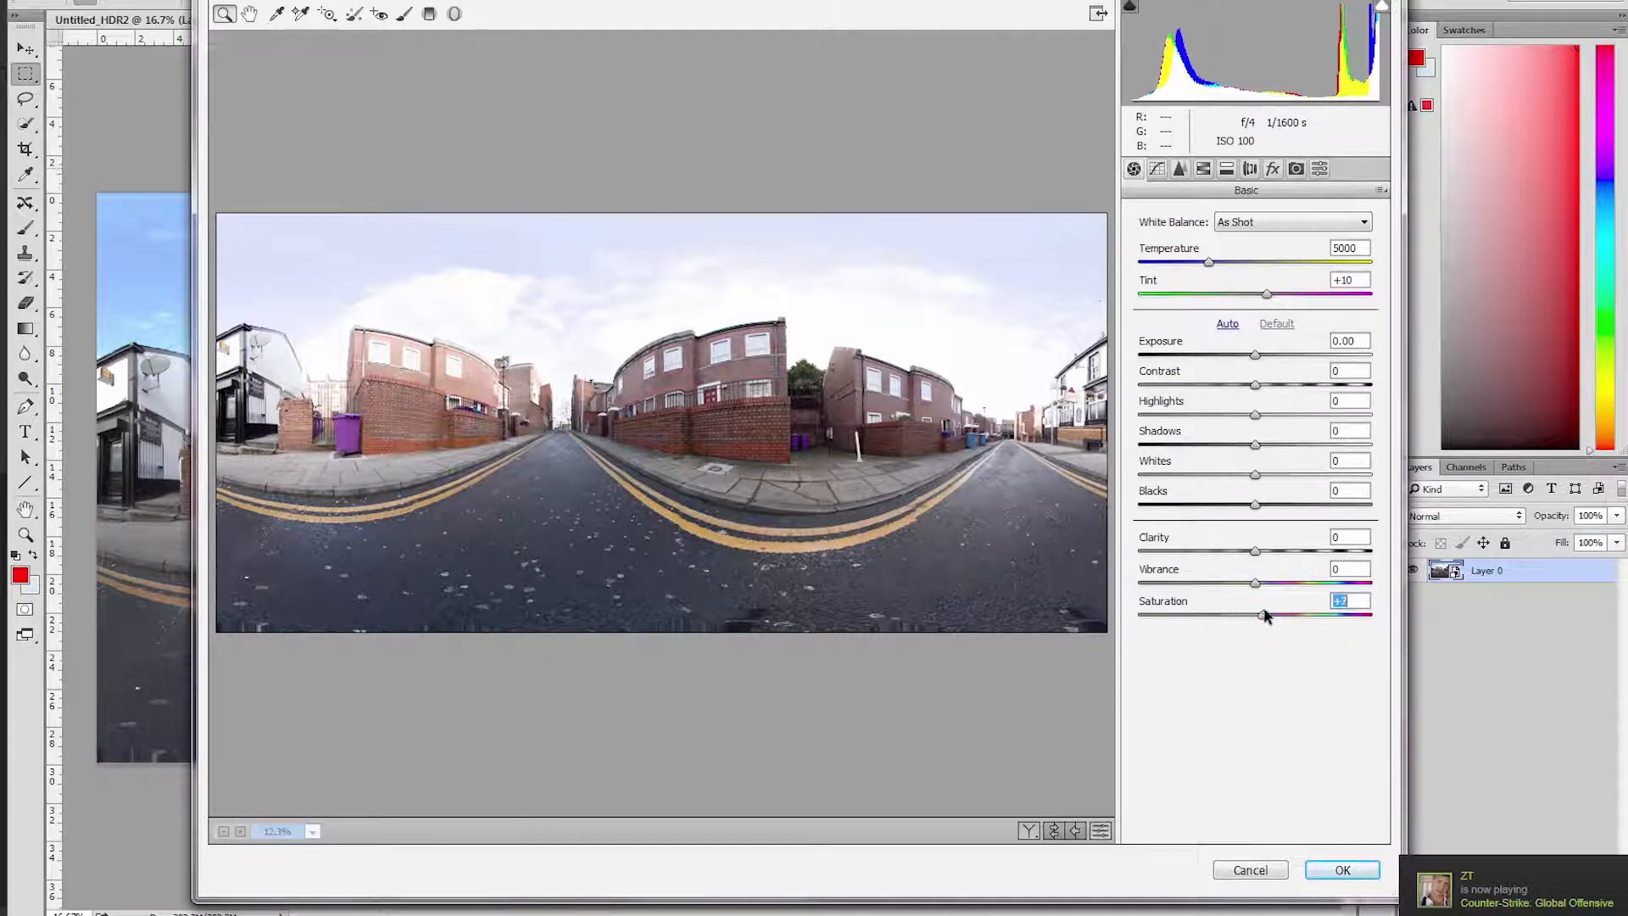
pyautogui.moveTo(1256, 583); pyautogui.dragTo(1267, 586)
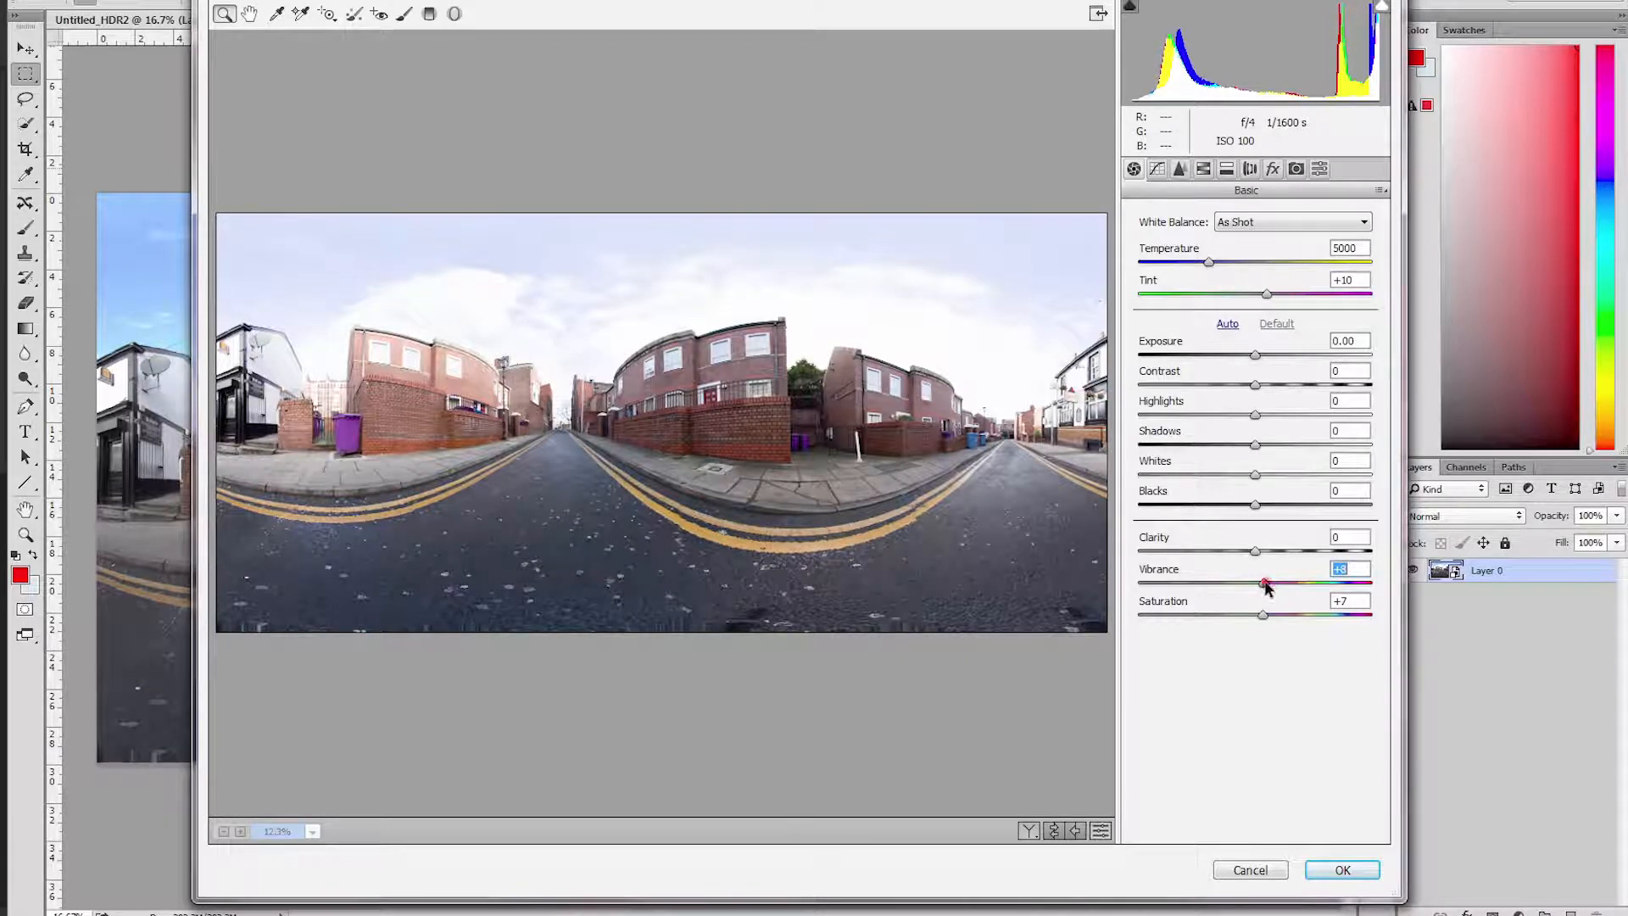
pyautogui.moveTo(1255, 550); pyautogui.dragTo(1260, 553)
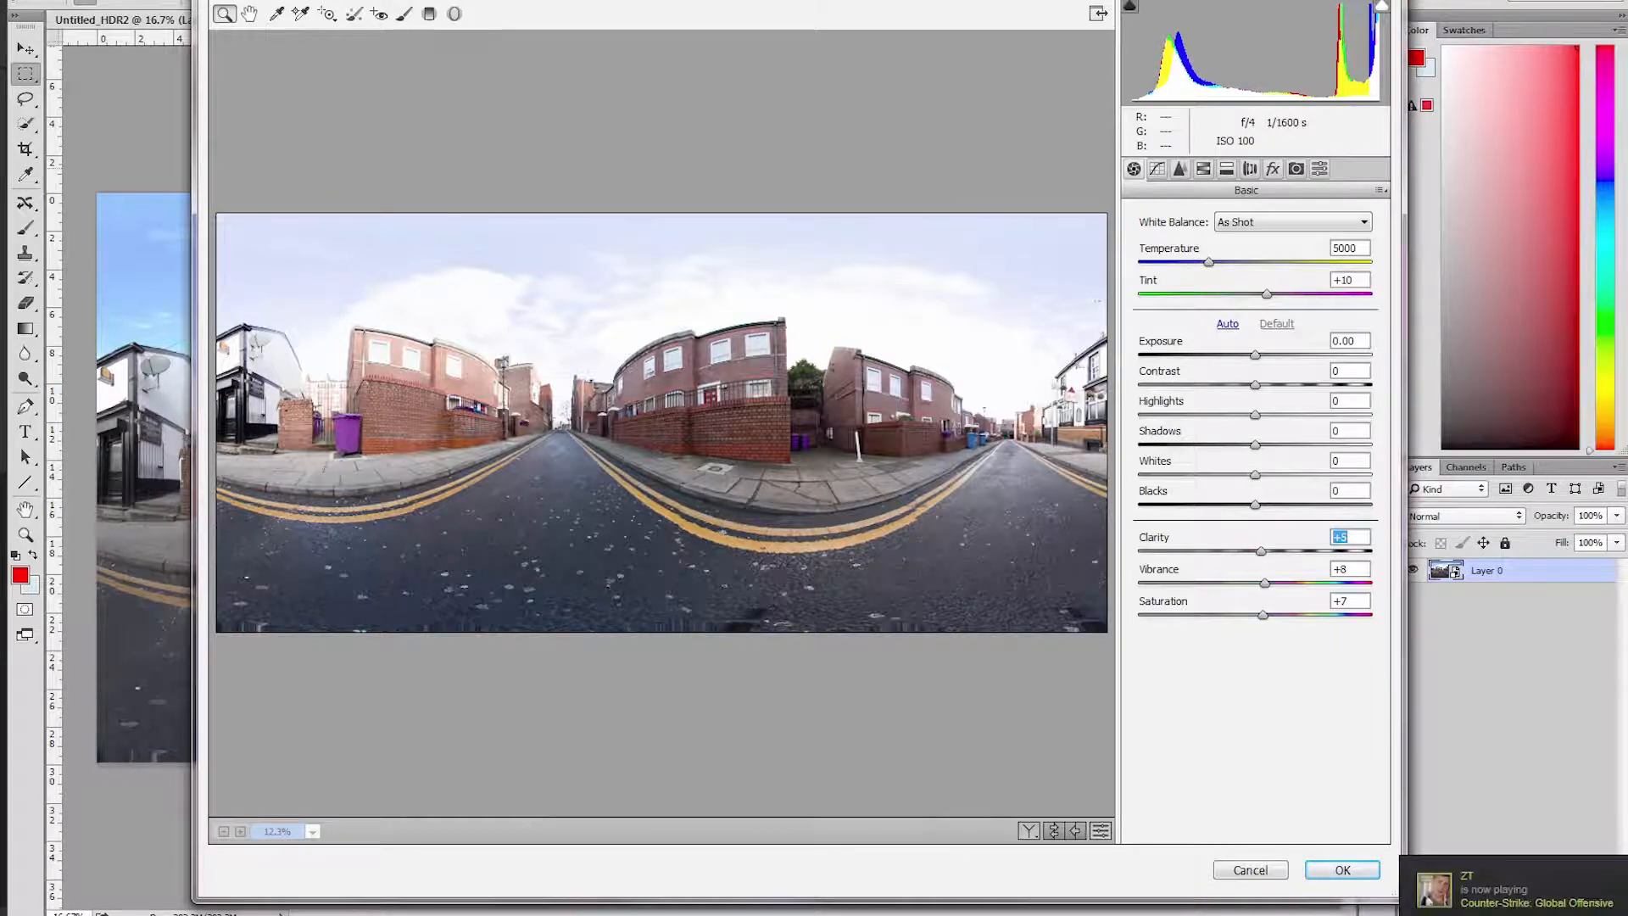
pyautogui.click(1340, 870)
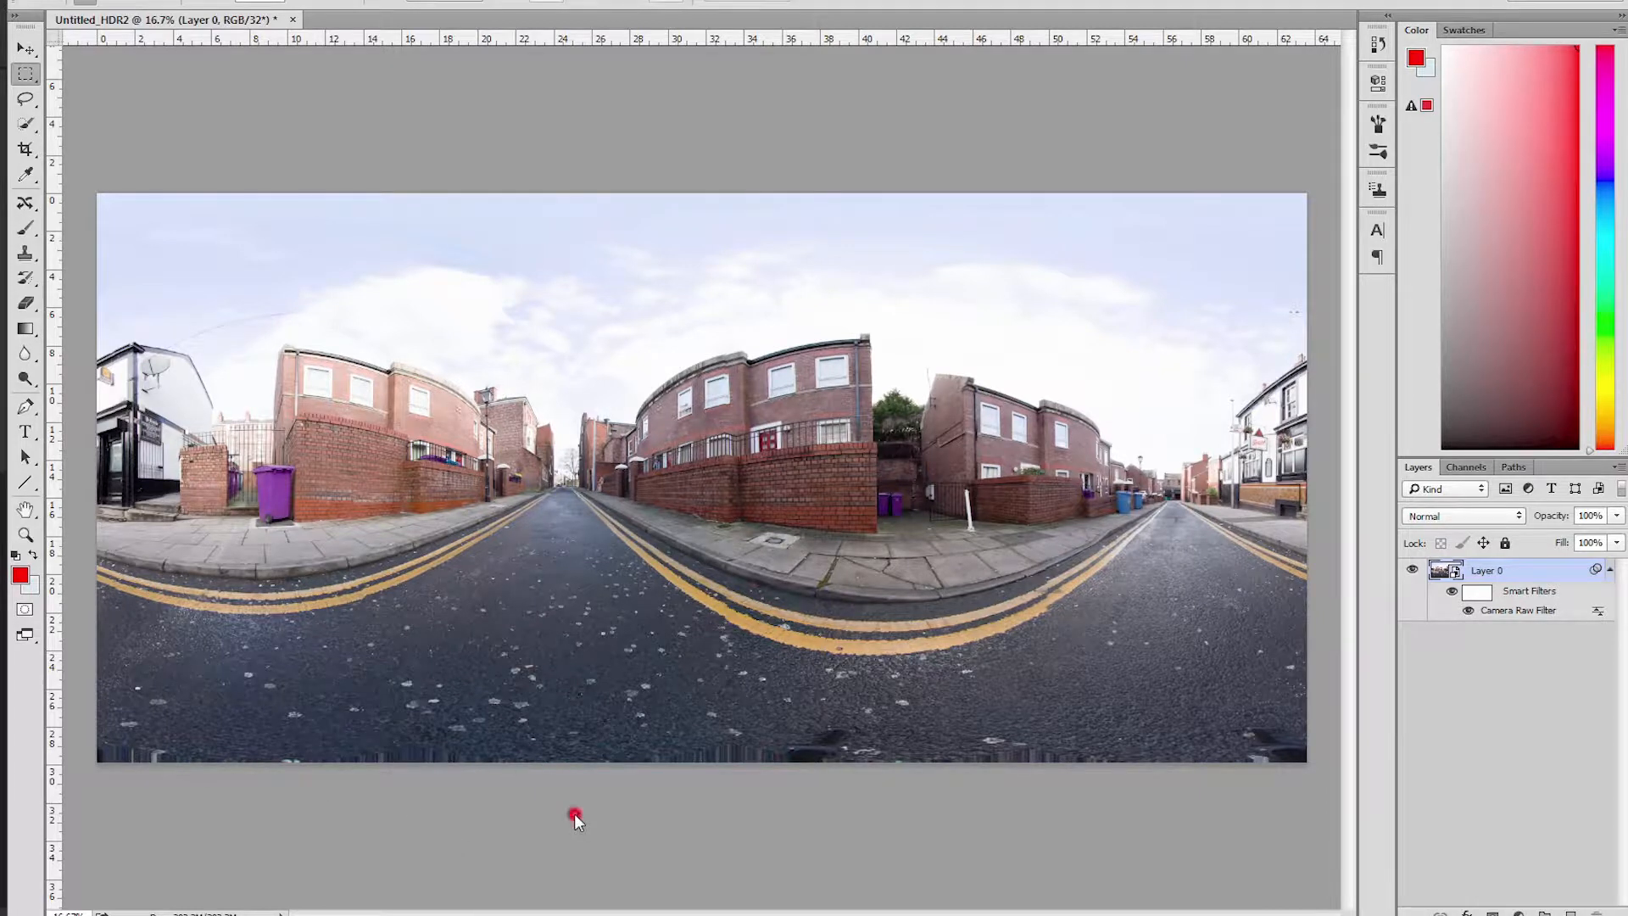
# Step: Rasterize the toned panorama's smart object layer for retouching the road with the Clone Stamp
pyautogui.hotkey('ctrl', '+')
pyautogui.hotkey('ctrl', '+')
pyautogui.moveTo(1349, 571); pyautogui.dragTo(1348, 654)
pyautogui.scroll(-6, 731, 727)
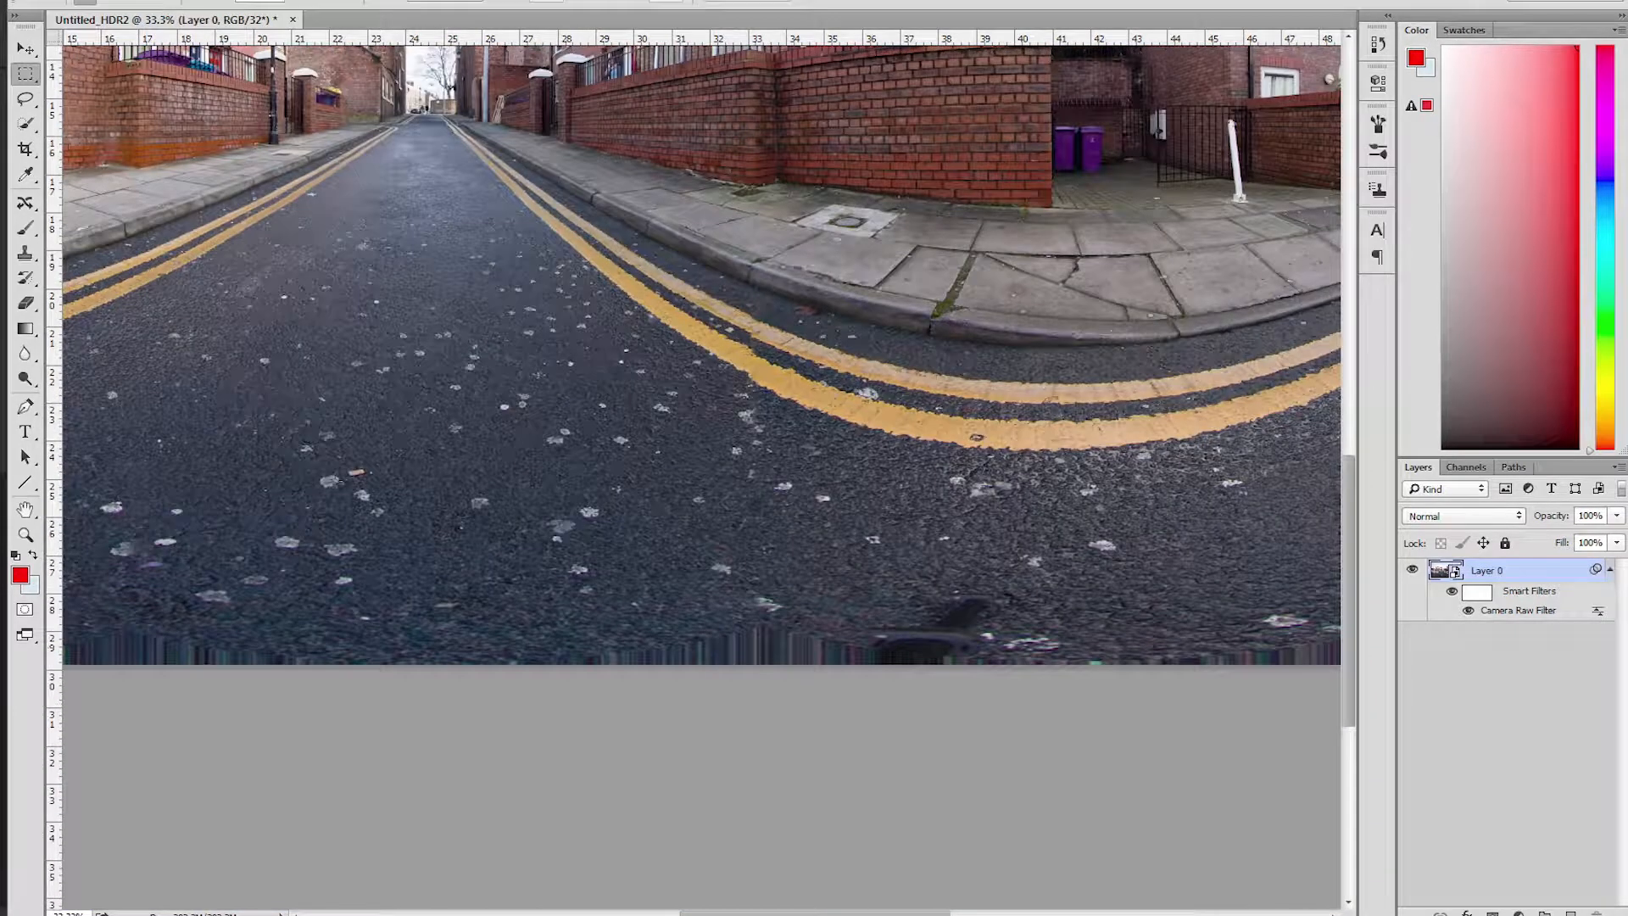
pyautogui.click(25, 252)
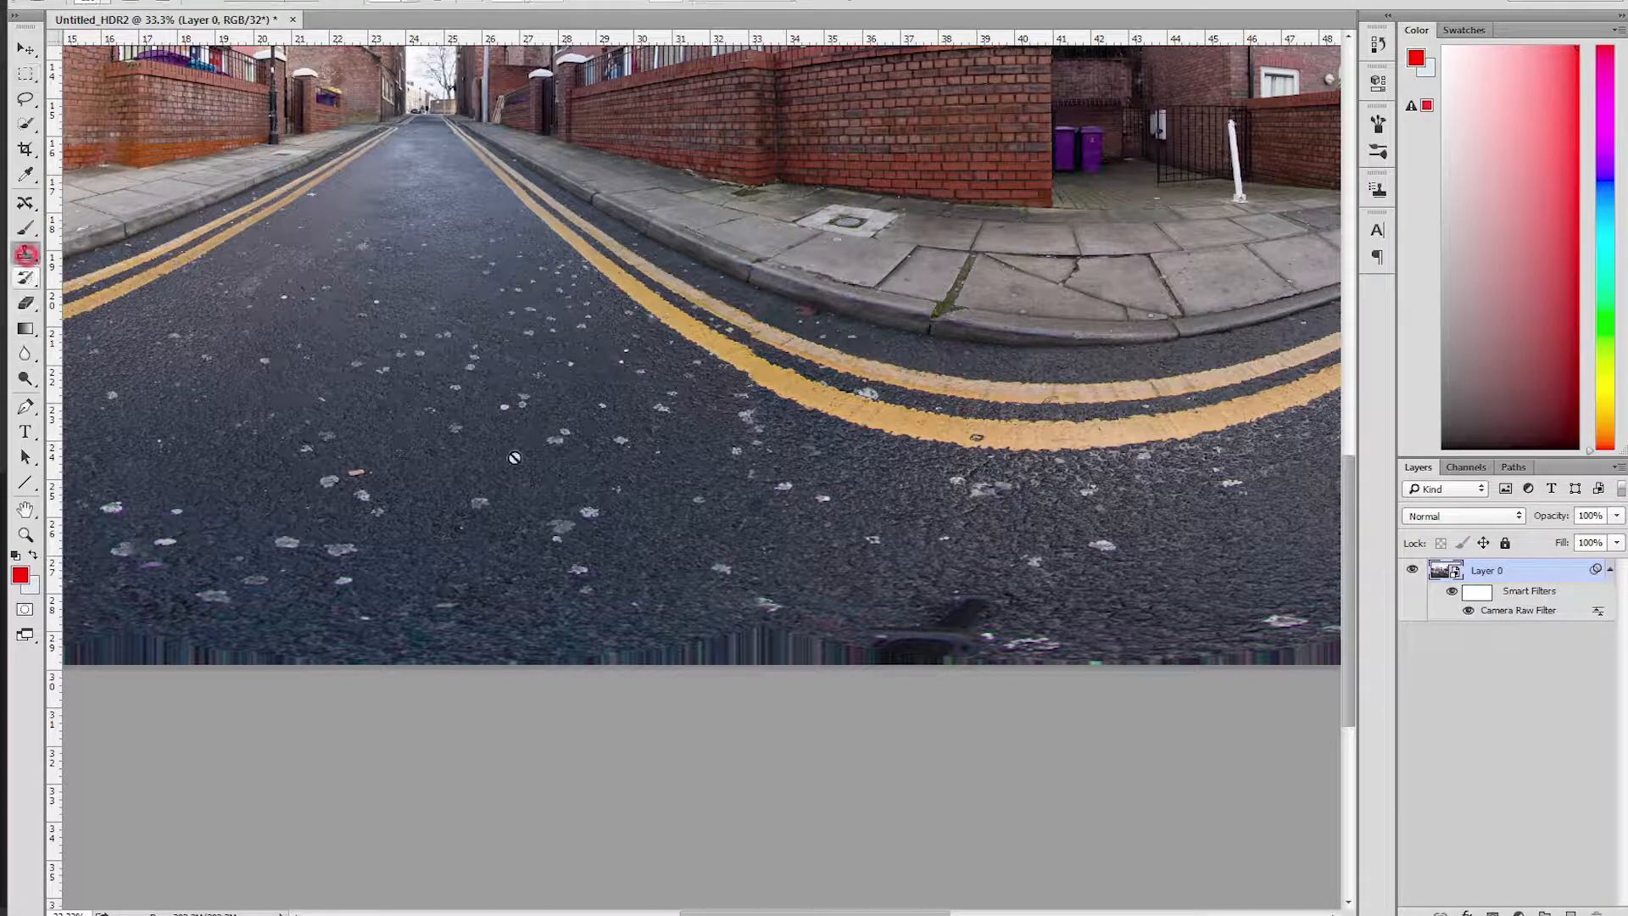
pyautogui.rightClick(1507, 585)
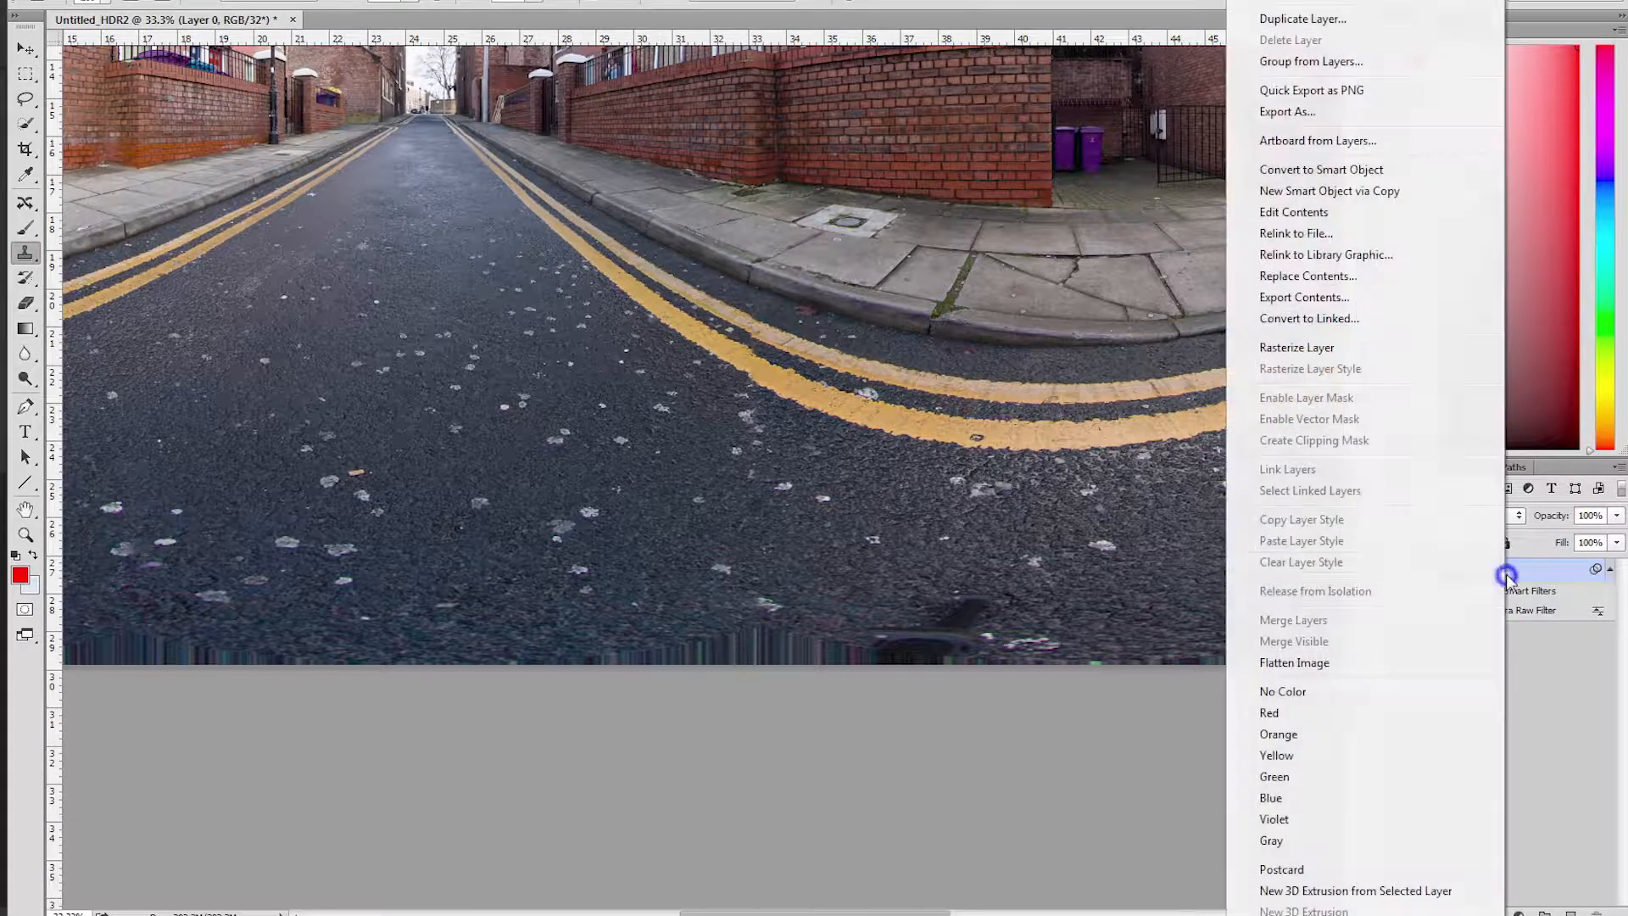
pyautogui.click(1344, 349)
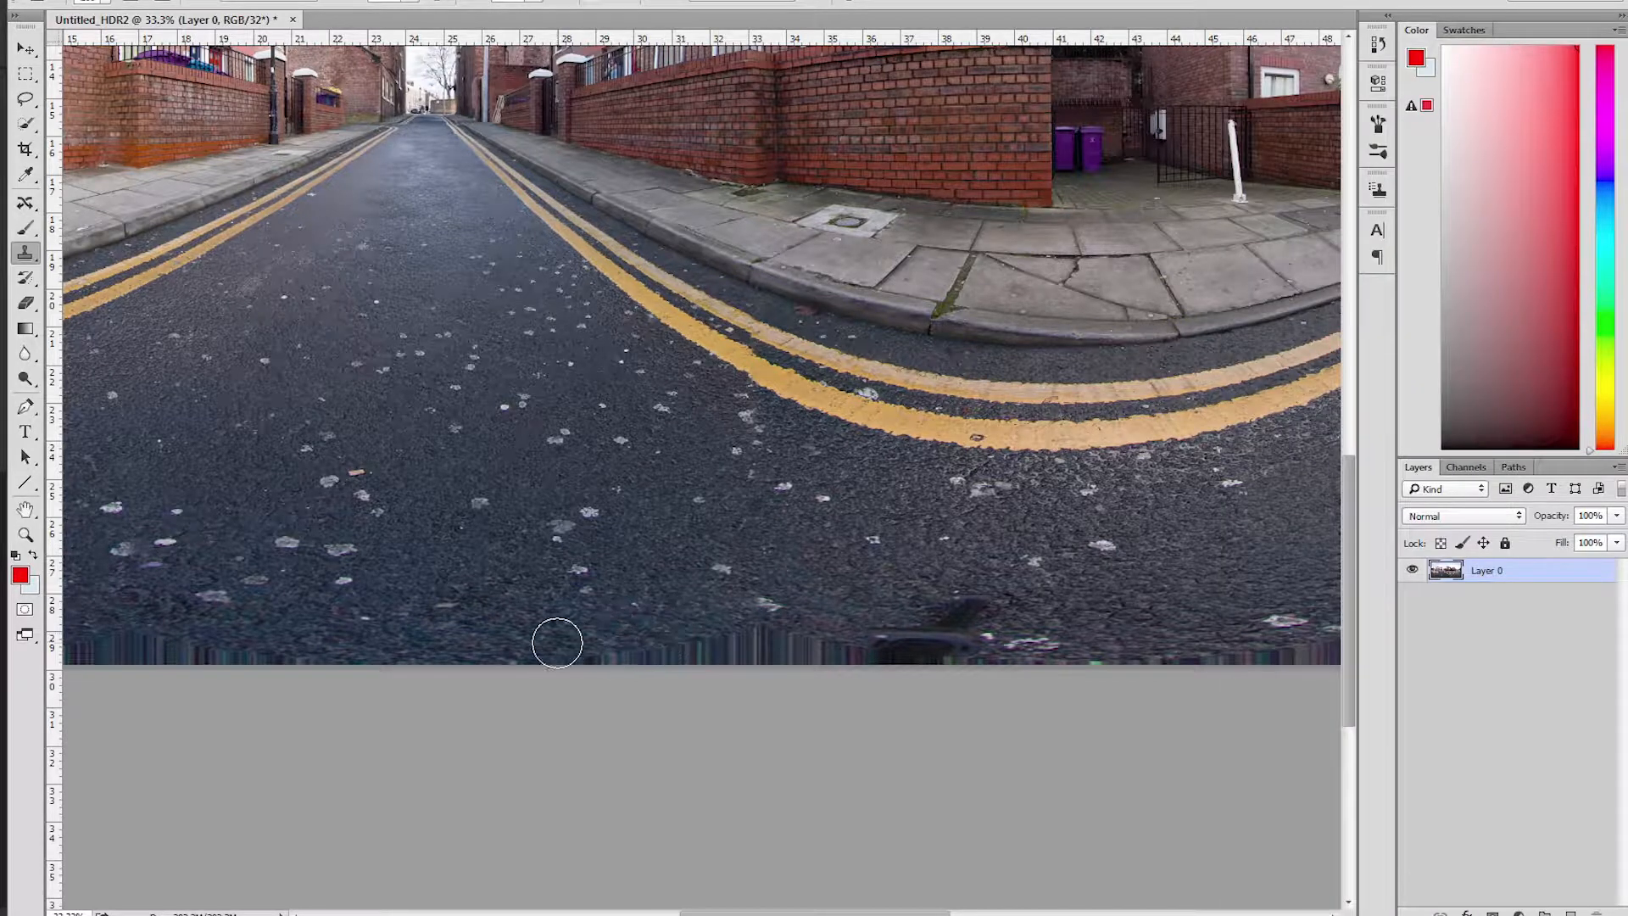
# Step: Clone clean asphalt over the streaked edge and dark tripod remnant along the middle of the panorama's bottom edge
pyautogui.keyDown('alt'); pyautogui.click(532, 640); pyautogui.keyUp('alt')
pyautogui.keyDown('alt'); pyautogui.click(618, 623); pyautogui.keyUp('alt')
pyautogui.moveTo(650, 653)
pyautogui.mouseDown()
pyautogui.moveTo(772, 638)
pyautogui.moveTo(834, 670)
pyautogui.moveTo(814, 634)
pyautogui.moveTo(893, 661)
pyautogui.moveTo(1023, 636)
pyautogui.moveTo(968, 659)
pyautogui.moveTo(974, 615)
pyautogui.moveTo(842, 636)
pyautogui.moveTo(928, 650)
pyautogui.moveTo(979, 623)
pyautogui.moveTo(946, 605)
pyautogui.moveTo(1026, 664)
pyautogui.moveTo(893, 634)
pyautogui.moveTo(1051, 677)
pyautogui.moveTo(1075, 643)
pyautogui.moveTo(1058, 624)
pyautogui.moveTo(1011, 651)
pyautogui.moveTo(1017, 674)
pyautogui.moveTo(975, 612)
pyautogui.mouseUp()
pyautogui.click(975, 612)
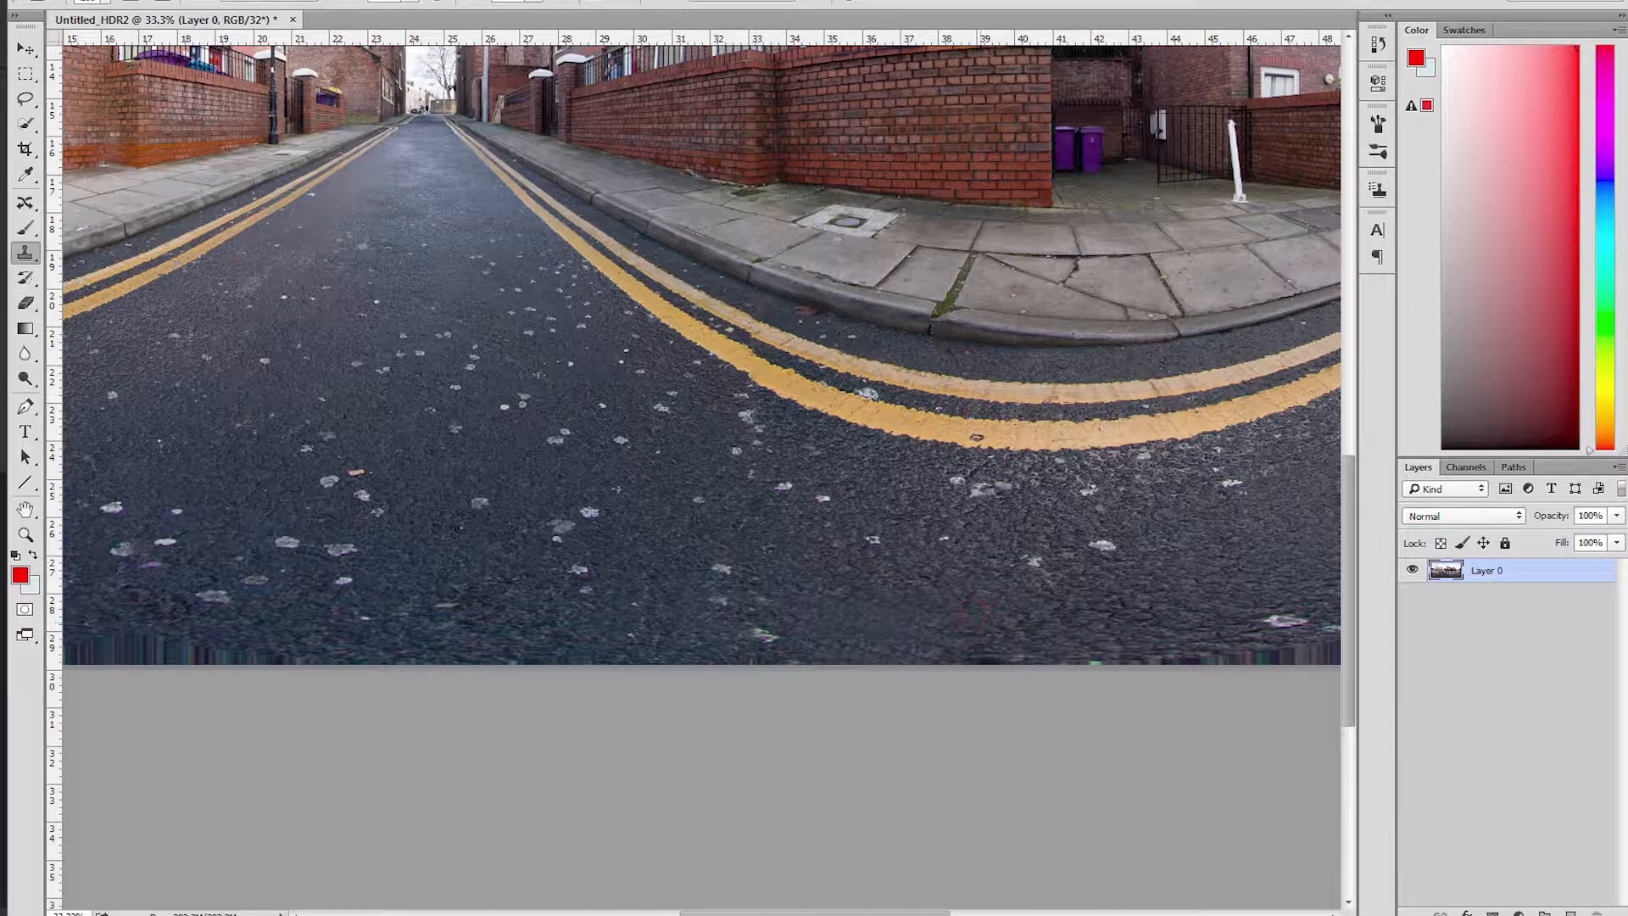
# Step: Clone asphalt over the remaining streaks and the tripod leg along the bottom edge toward the panorama's right end
pyautogui.hscroll(5, 711, 912)
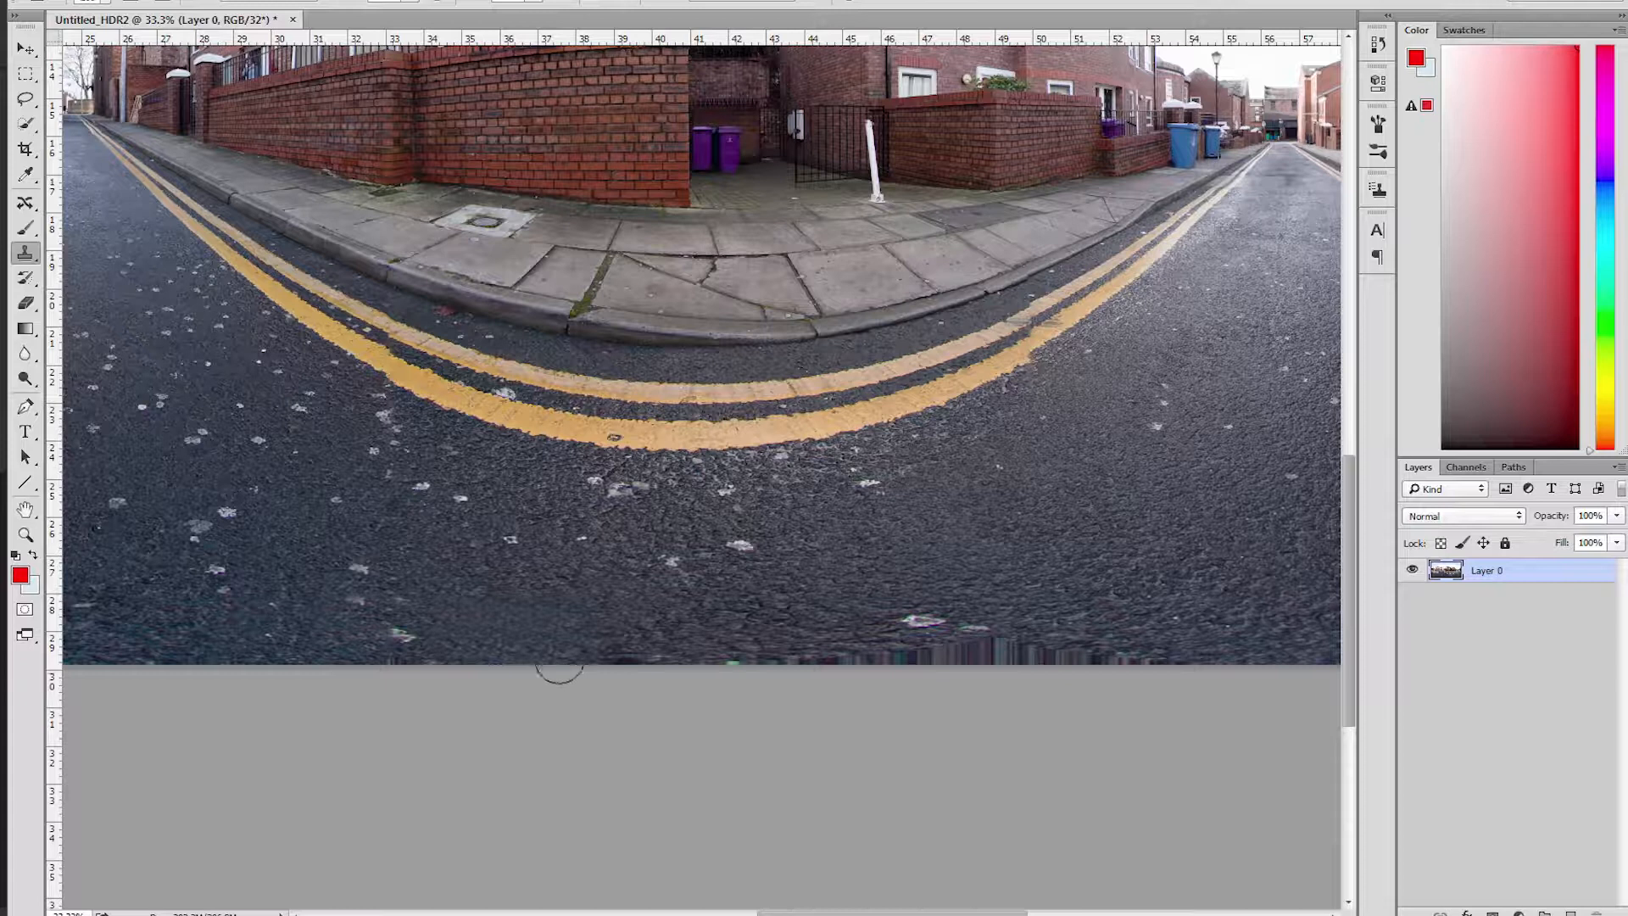
pyautogui.keyDown('alt'); pyautogui.click(647, 613); pyautogui.keyUp('alt')
pyautogui.moveTo(618, 667); pyautogui.dragTo(1145, 667)
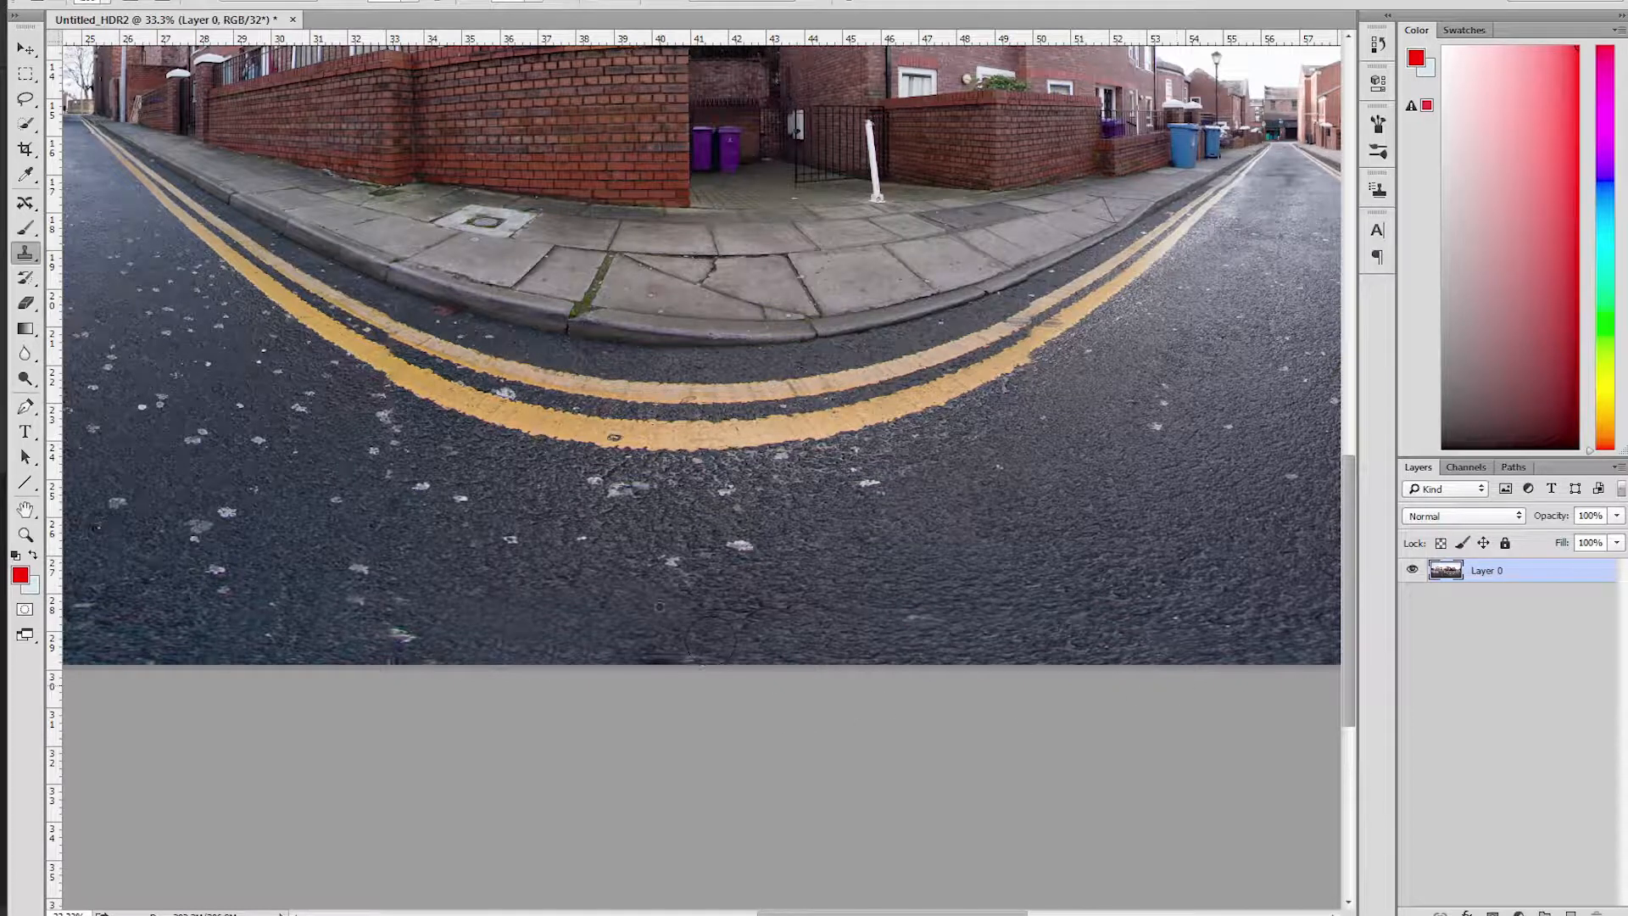
pyautogui.click(660, 668)
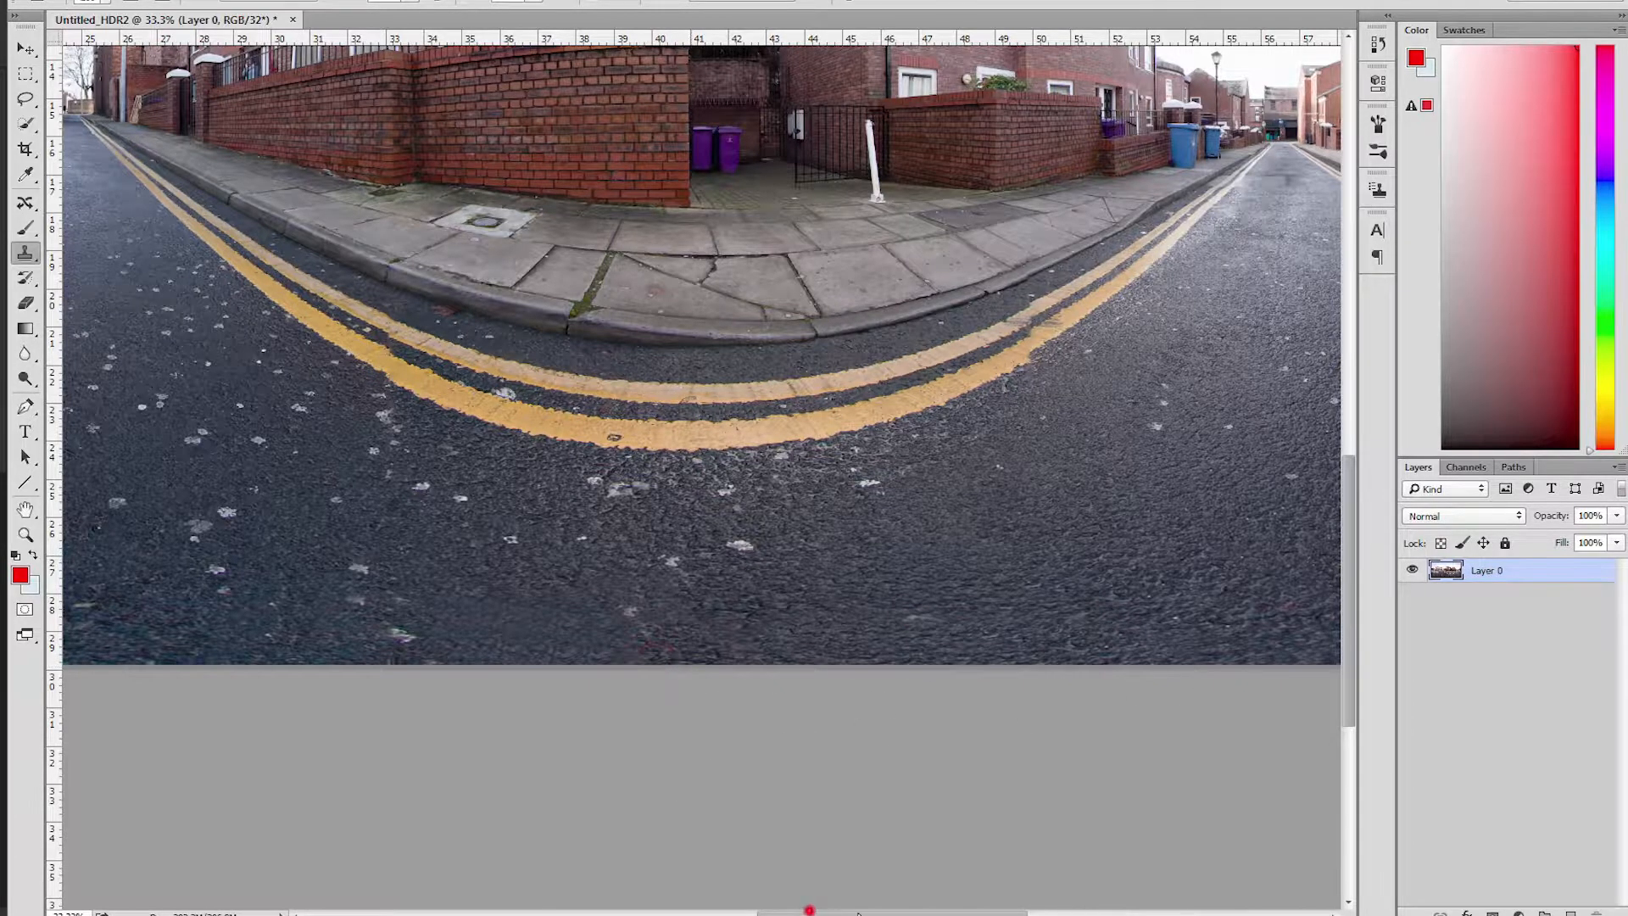
pyautogui.moveTo(809, 909); pyautogui.dragTo(946, 910)
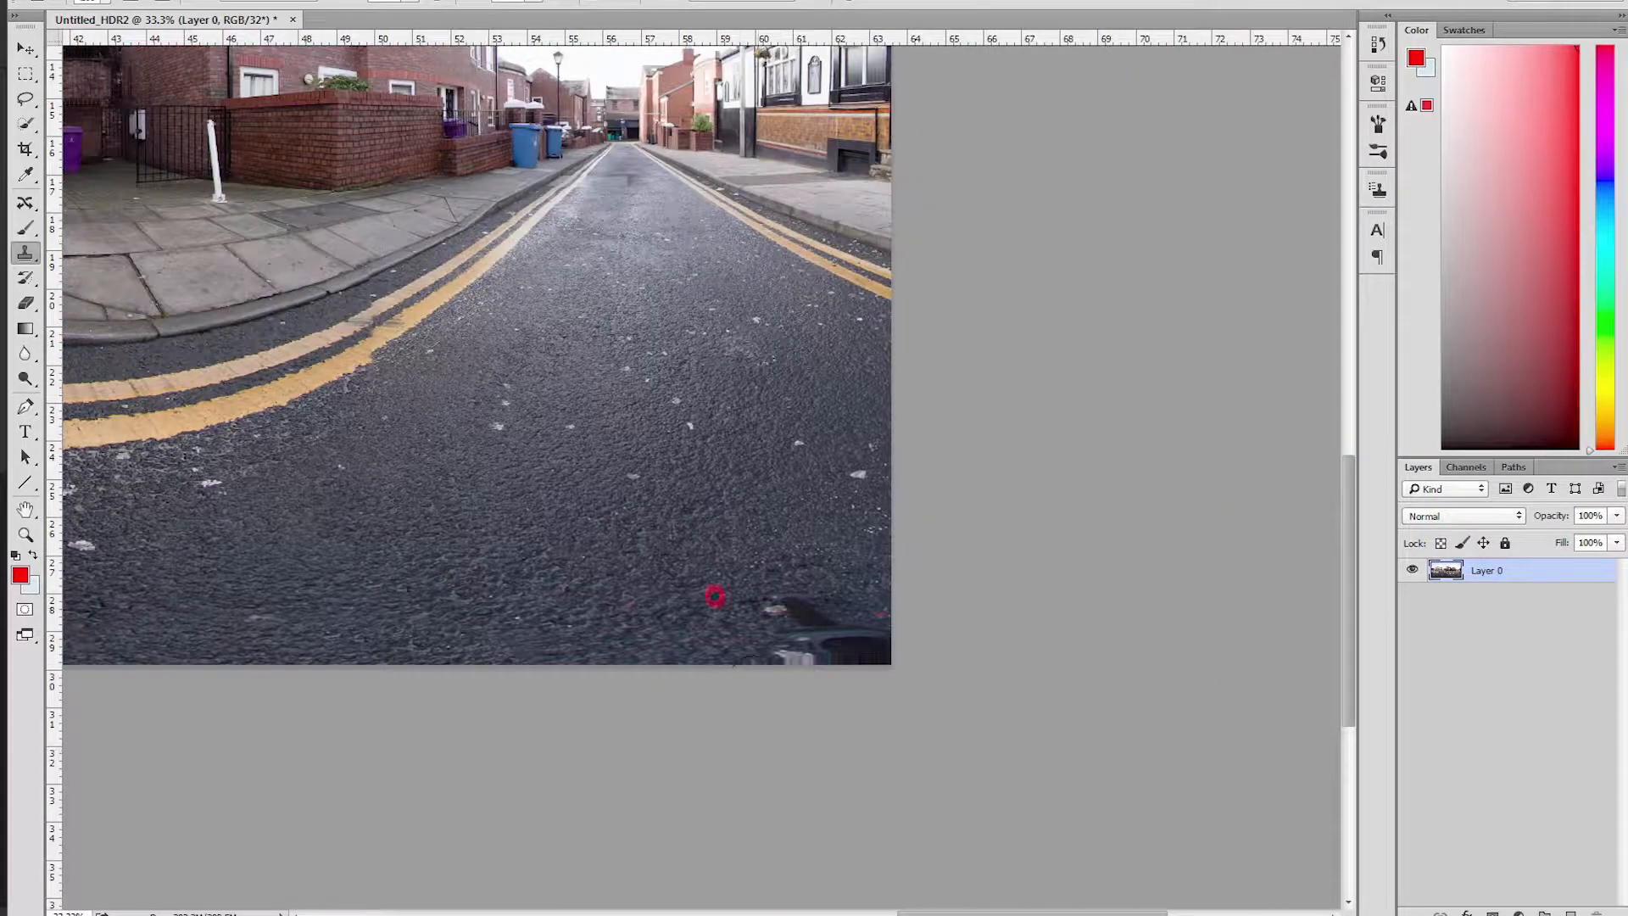
pyautogui.moveTo(770, 602)
pyautogui.mouseDown()
pyautogui.moveTo(818, 585)
pyautogui.moveTo(835, 650)
pyautogui.moveTo(869, 642)
pyautogui.moveTo(789, 665)
pyautogui.moveTo(873, 676)
pyautogui.moveTo(824, 614)
pyautogui.moveTo(873, 625)
pyautogui.moveTo(873, 670)
pyautogui.mouseUp()
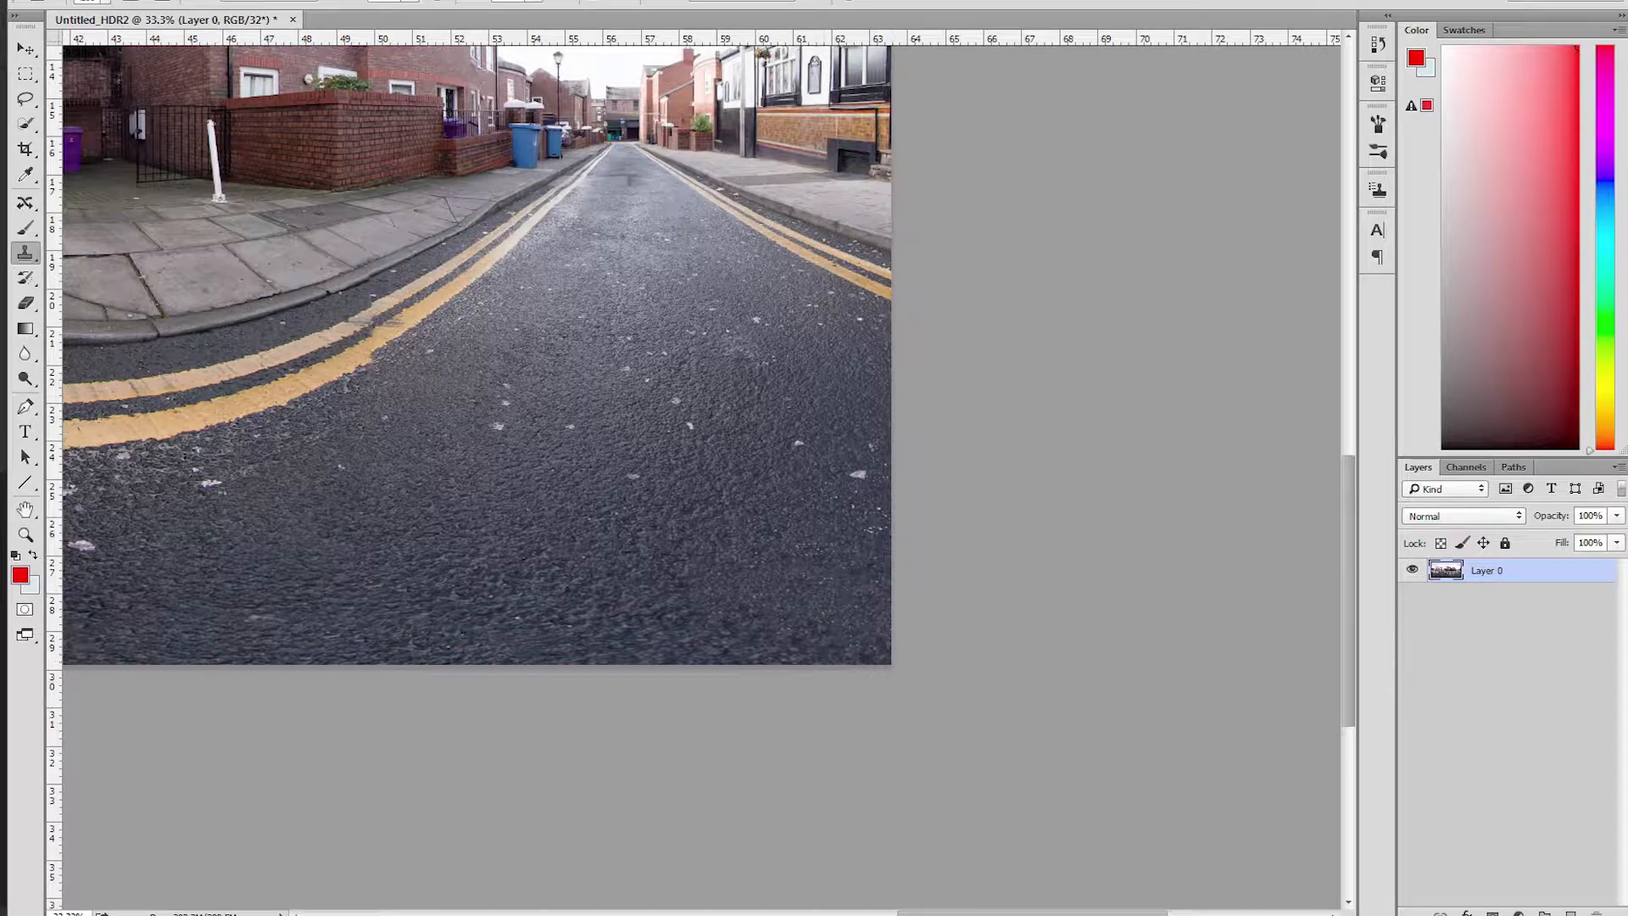
# Step: Clone asphalt over the streaked bottom edge along the left part of the panorama
pyautogui.moveTo(945, 911); pyautogui.dragTo(591, 899)
pyautogui.click(157, 596)
pyautogui.moveTo(149, 646)
pyautogui.mouseDown()
pyautogui.moveTo(557, 674)
pyautogui.moveTo(768, 650)
pyautogui.moveTo(1065, 691)
pyautogui.mouseUp()
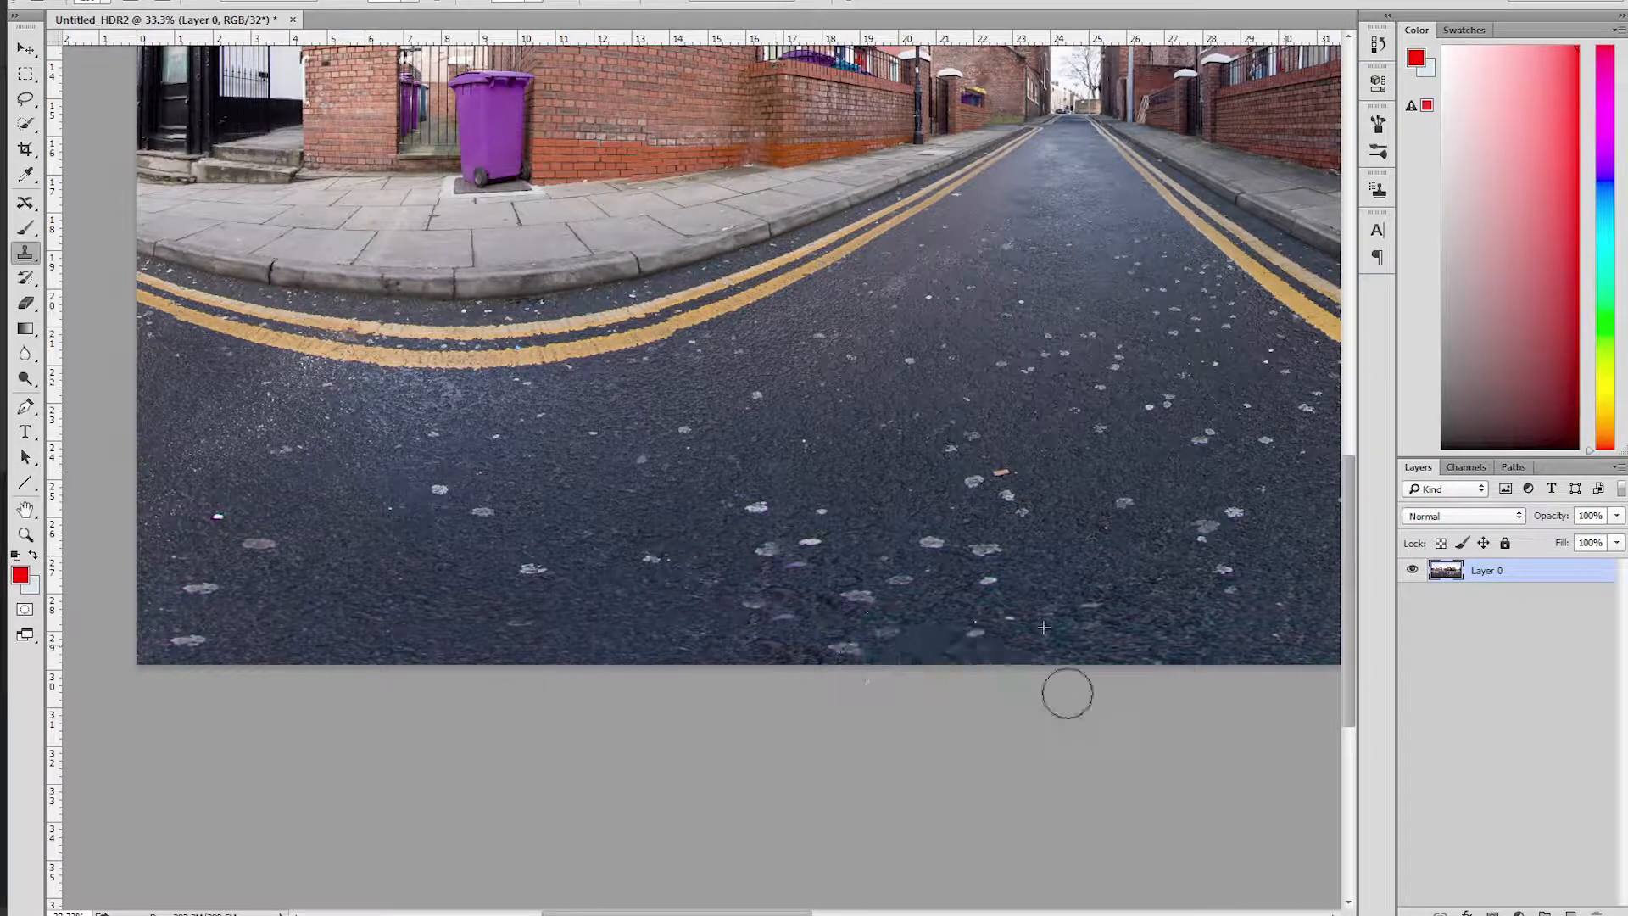
pyautogui.moveTo(767, 912); pyautogui.dragTo(850, 913)
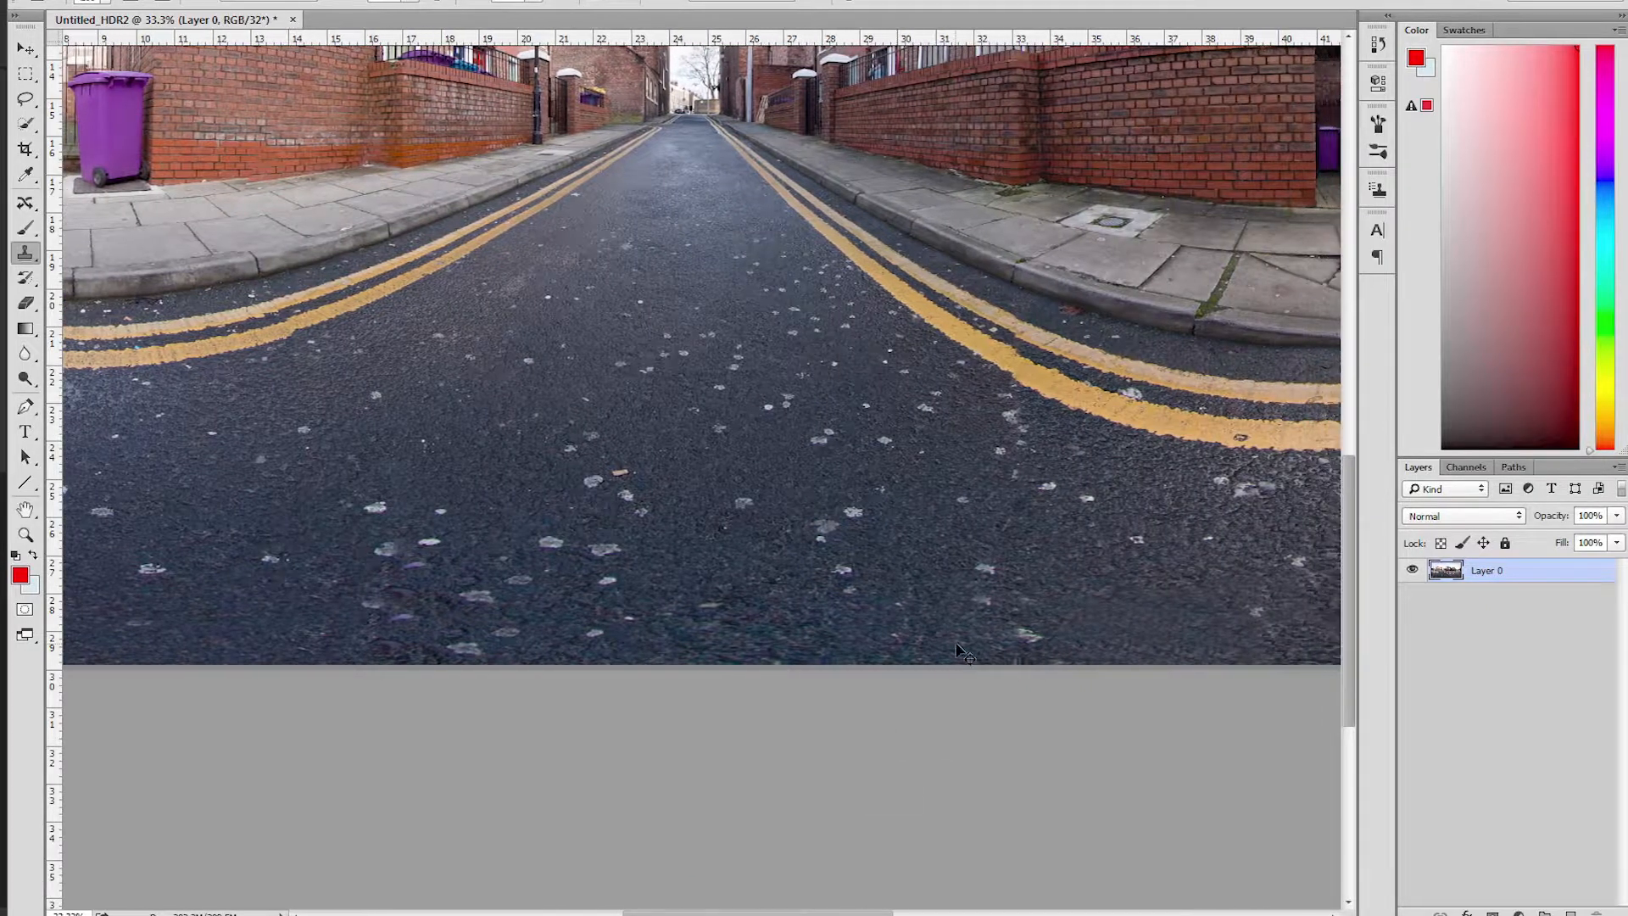
# Step: View the whole retouched panorama and check its color mode and bit depth
pyautogui.hotkey('ctrl', '-')
pyautogui.hotkey('ctrl', '-')
pyautogui.press('v')
pyautogui.hotkey('ctrl', 't')
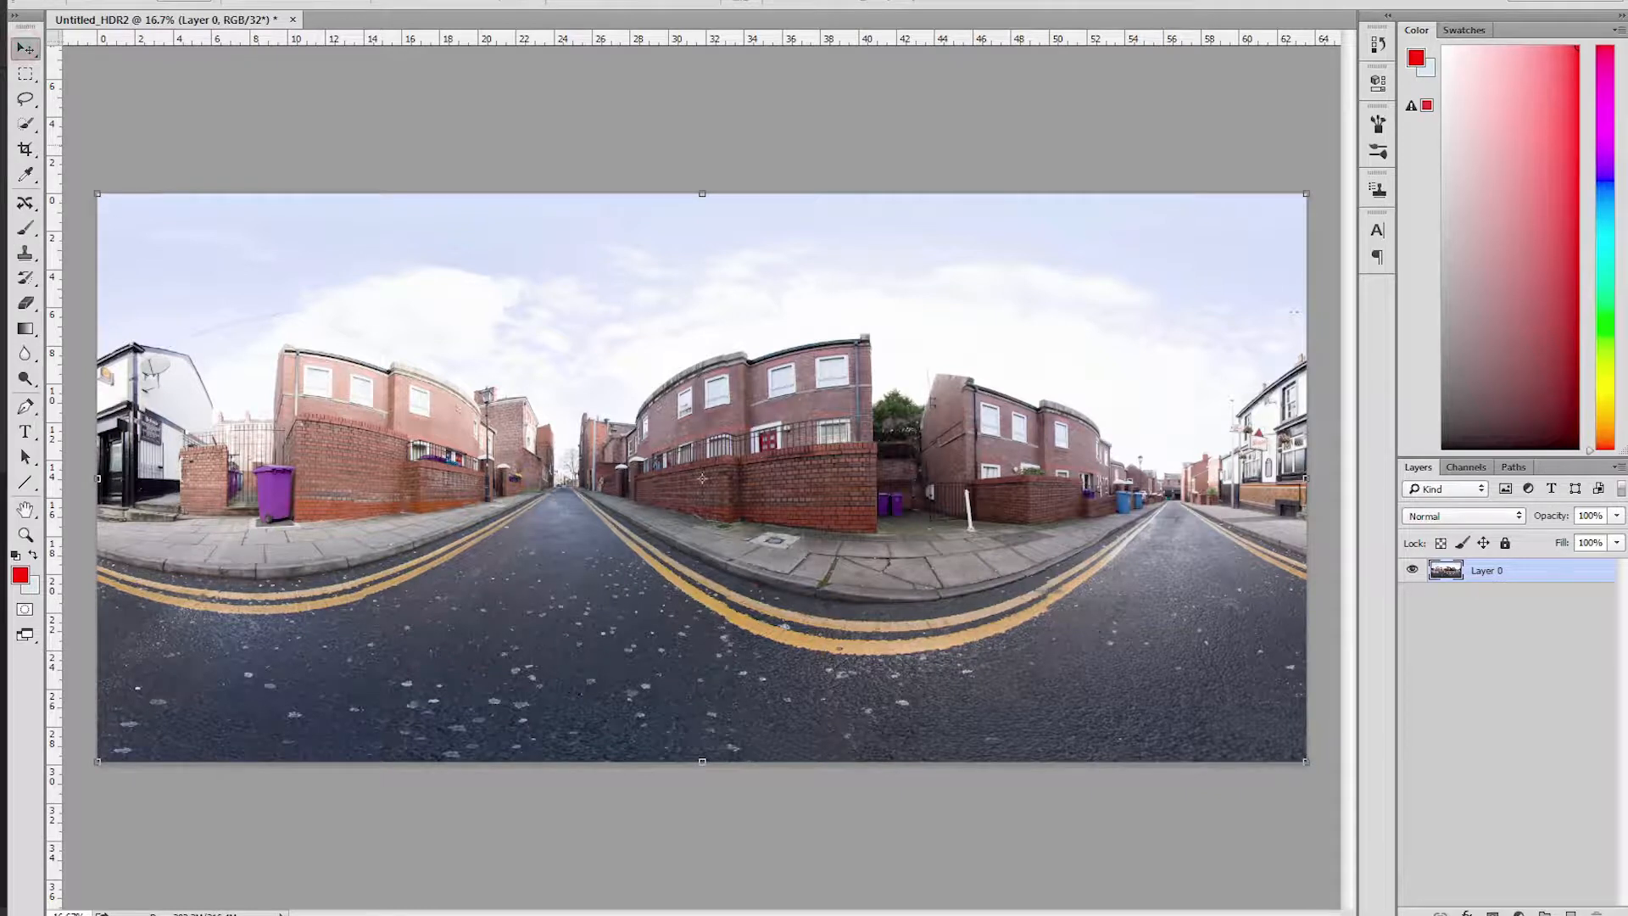
pyautogui.click(60, 0)
pyautogui.moveTo(154, 0)
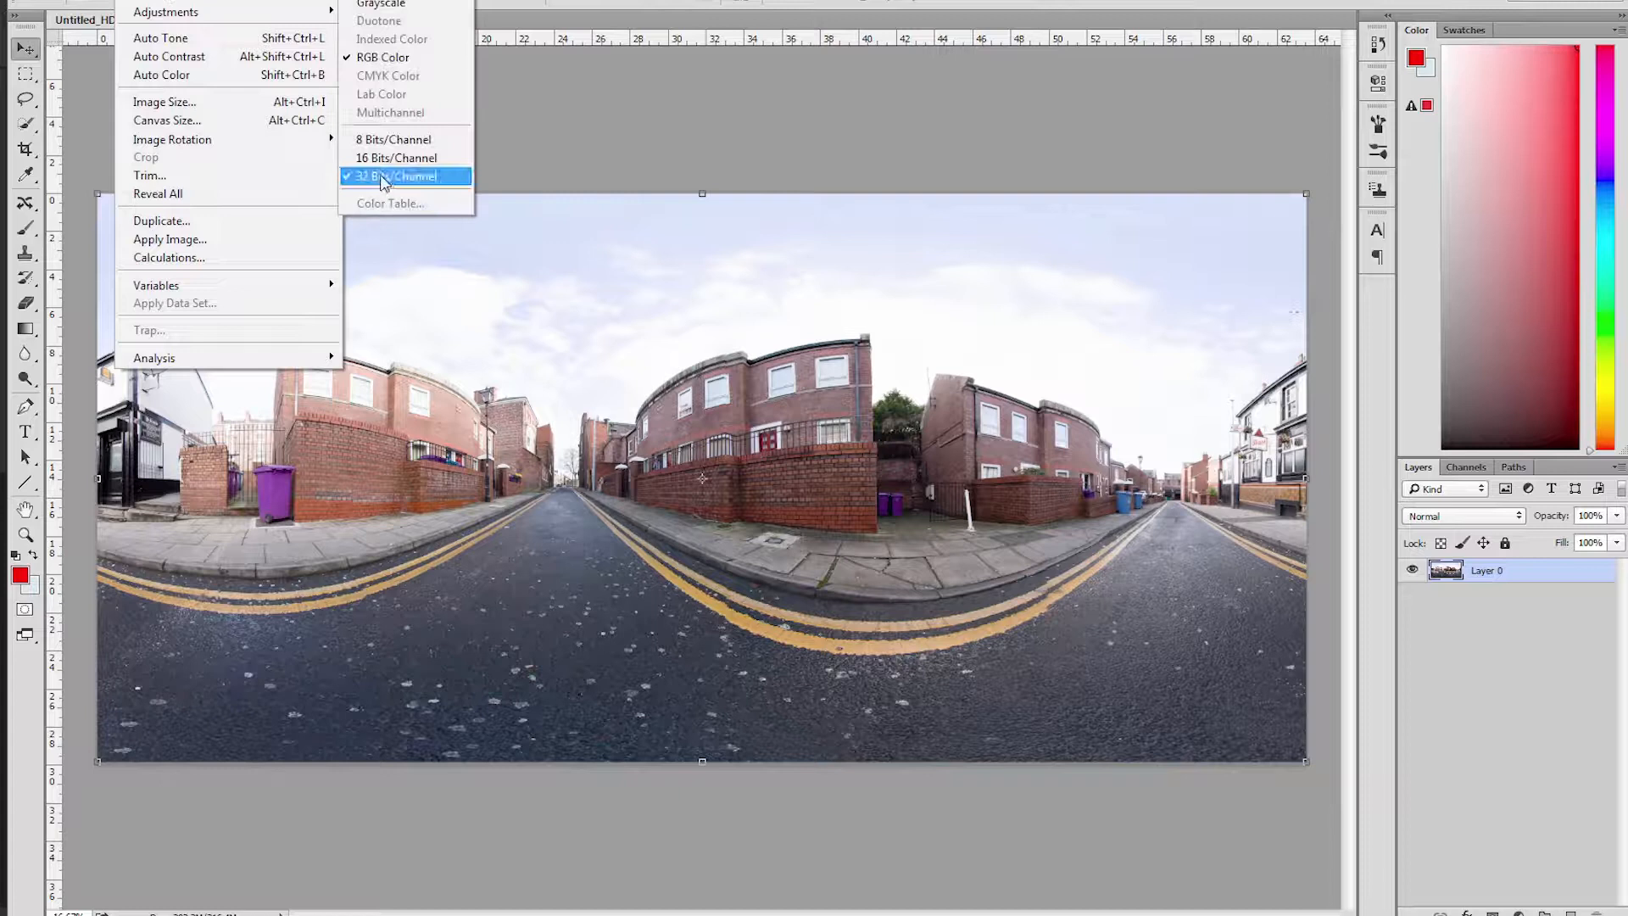
# Step: Save the panorama as HDRi.hdr in Radiance format
pyautogui.moveTo(59, 0)
pyautogui.click(73, 177)
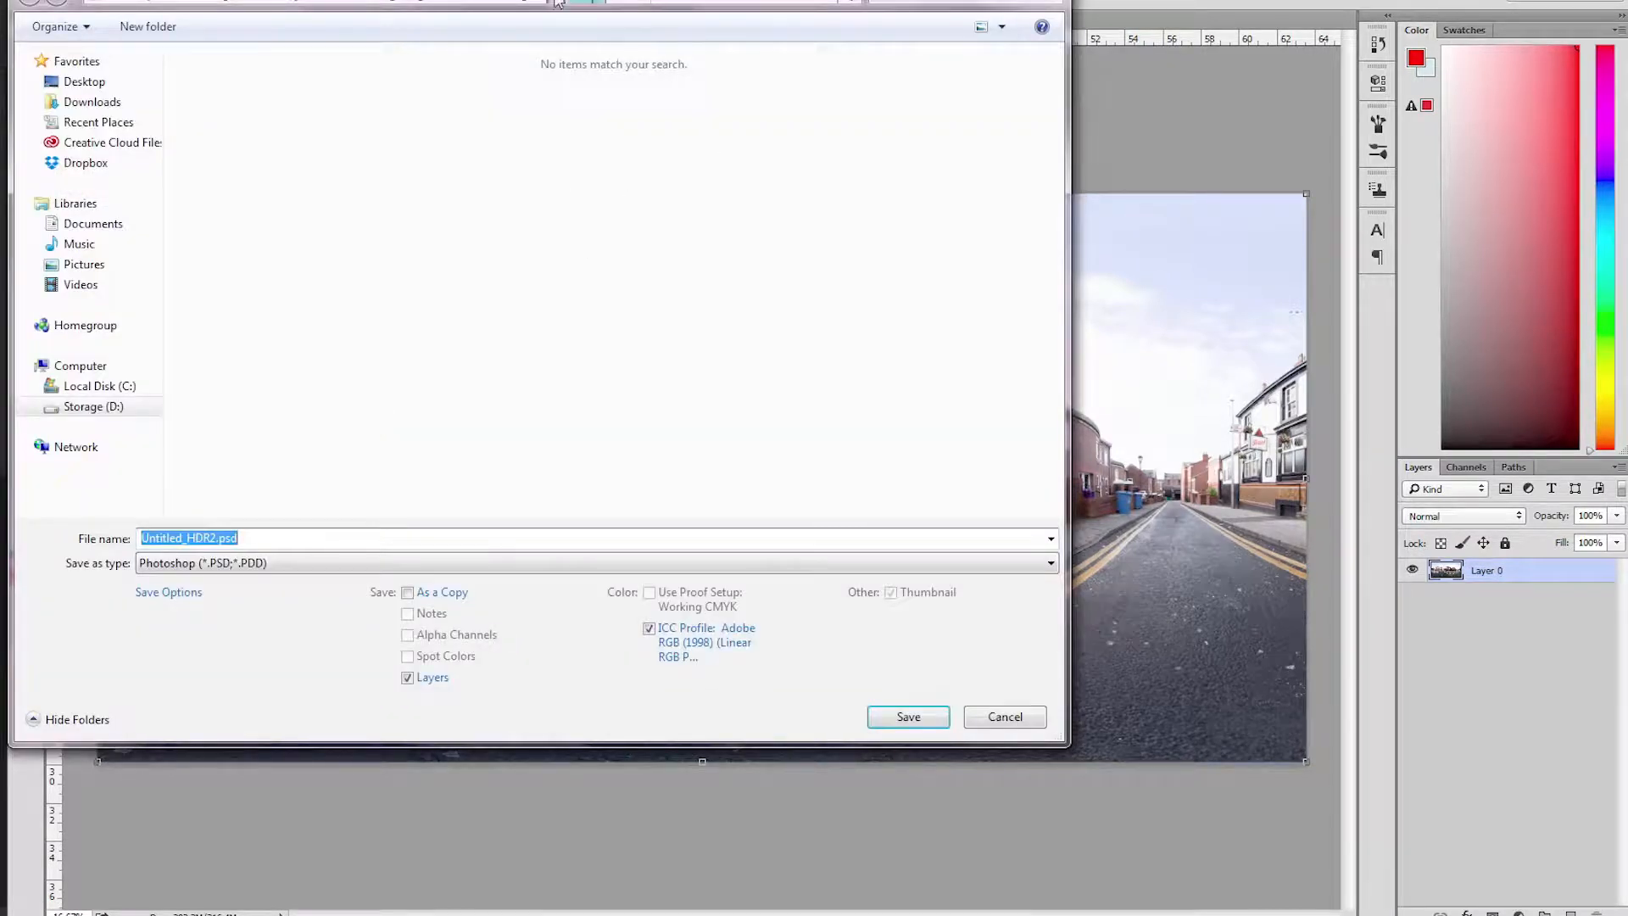
pyautogui.click(266, 538)
pyautogui.moveTo(337, 540); pyautogui.dragTo(57, 500)
pyautogui.write('HDRi')
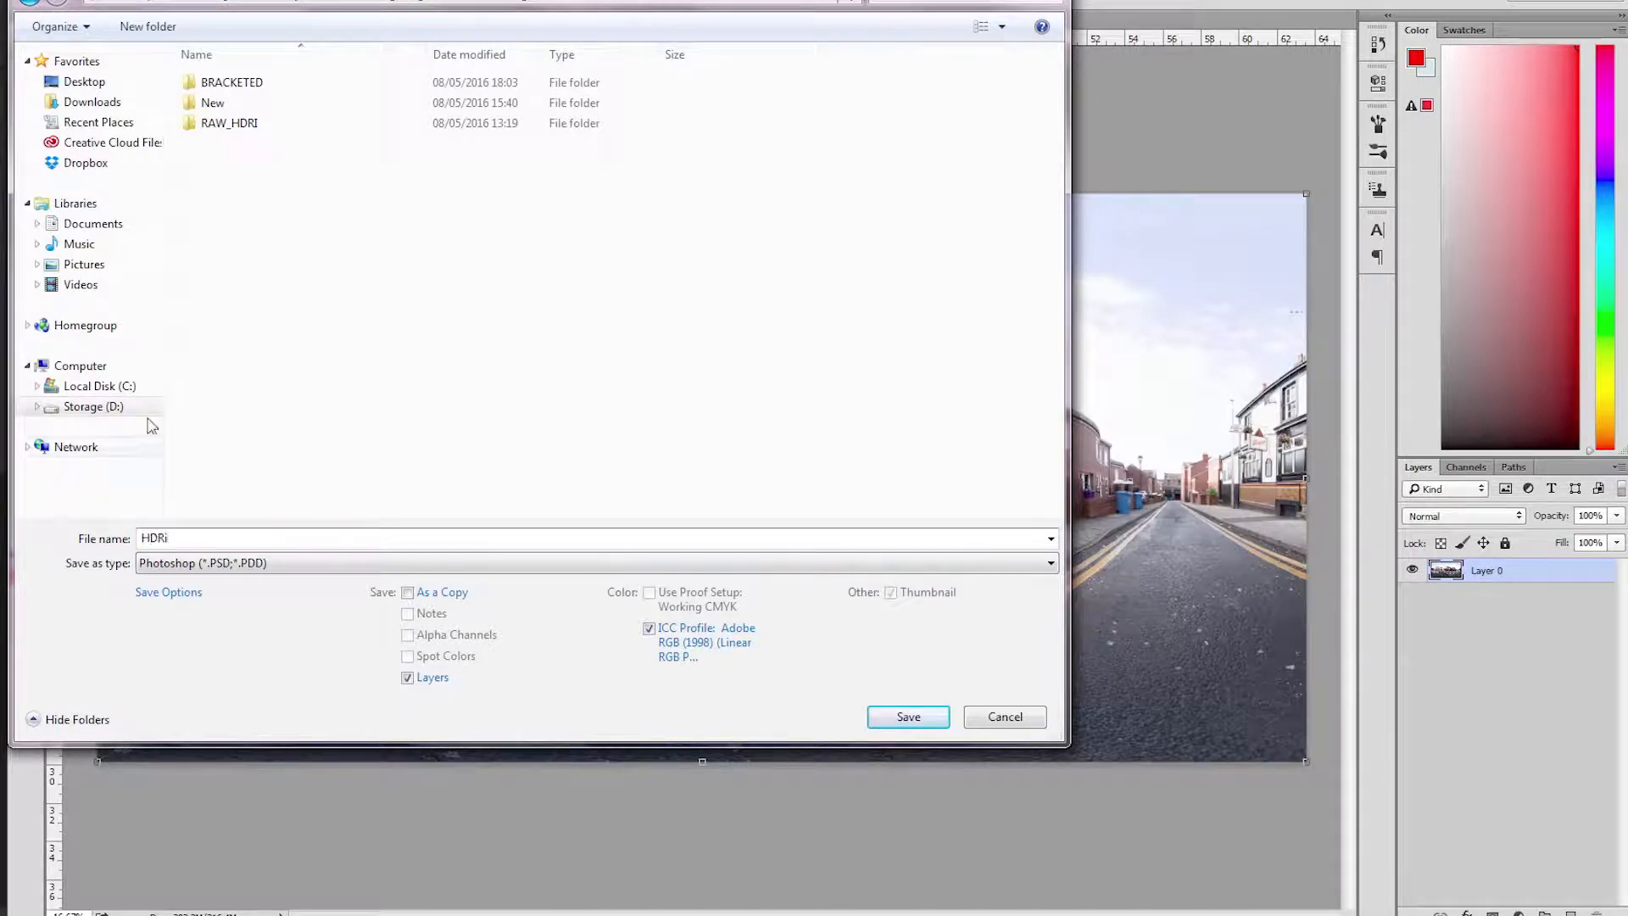
pyautogui.click(243, 563)
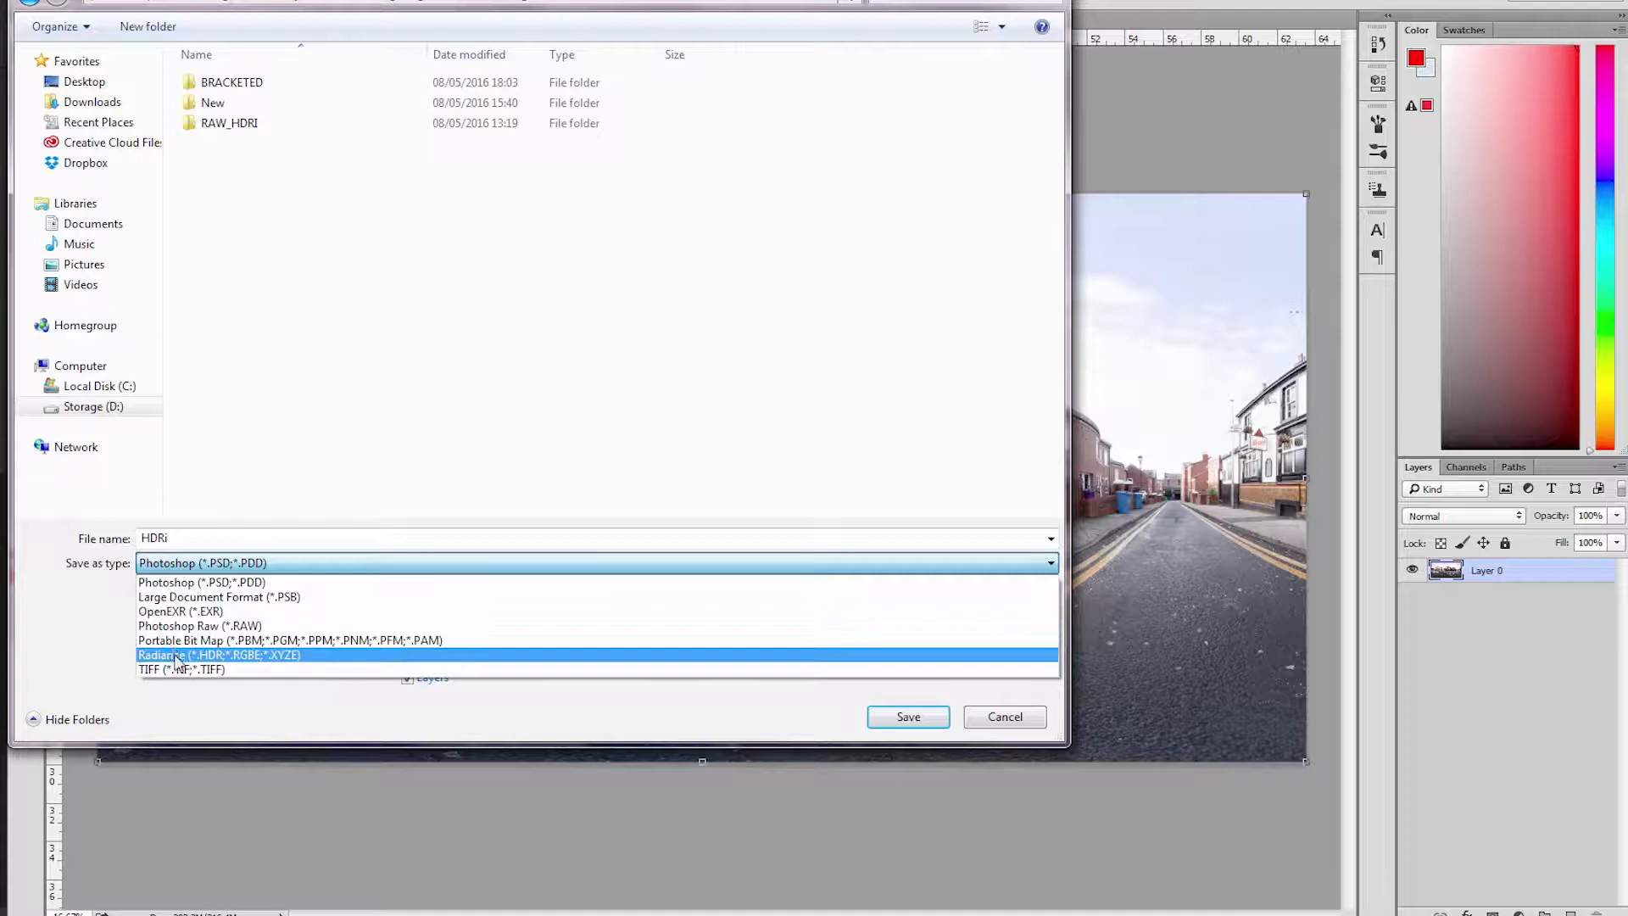
pyautogui.click(272, 654)
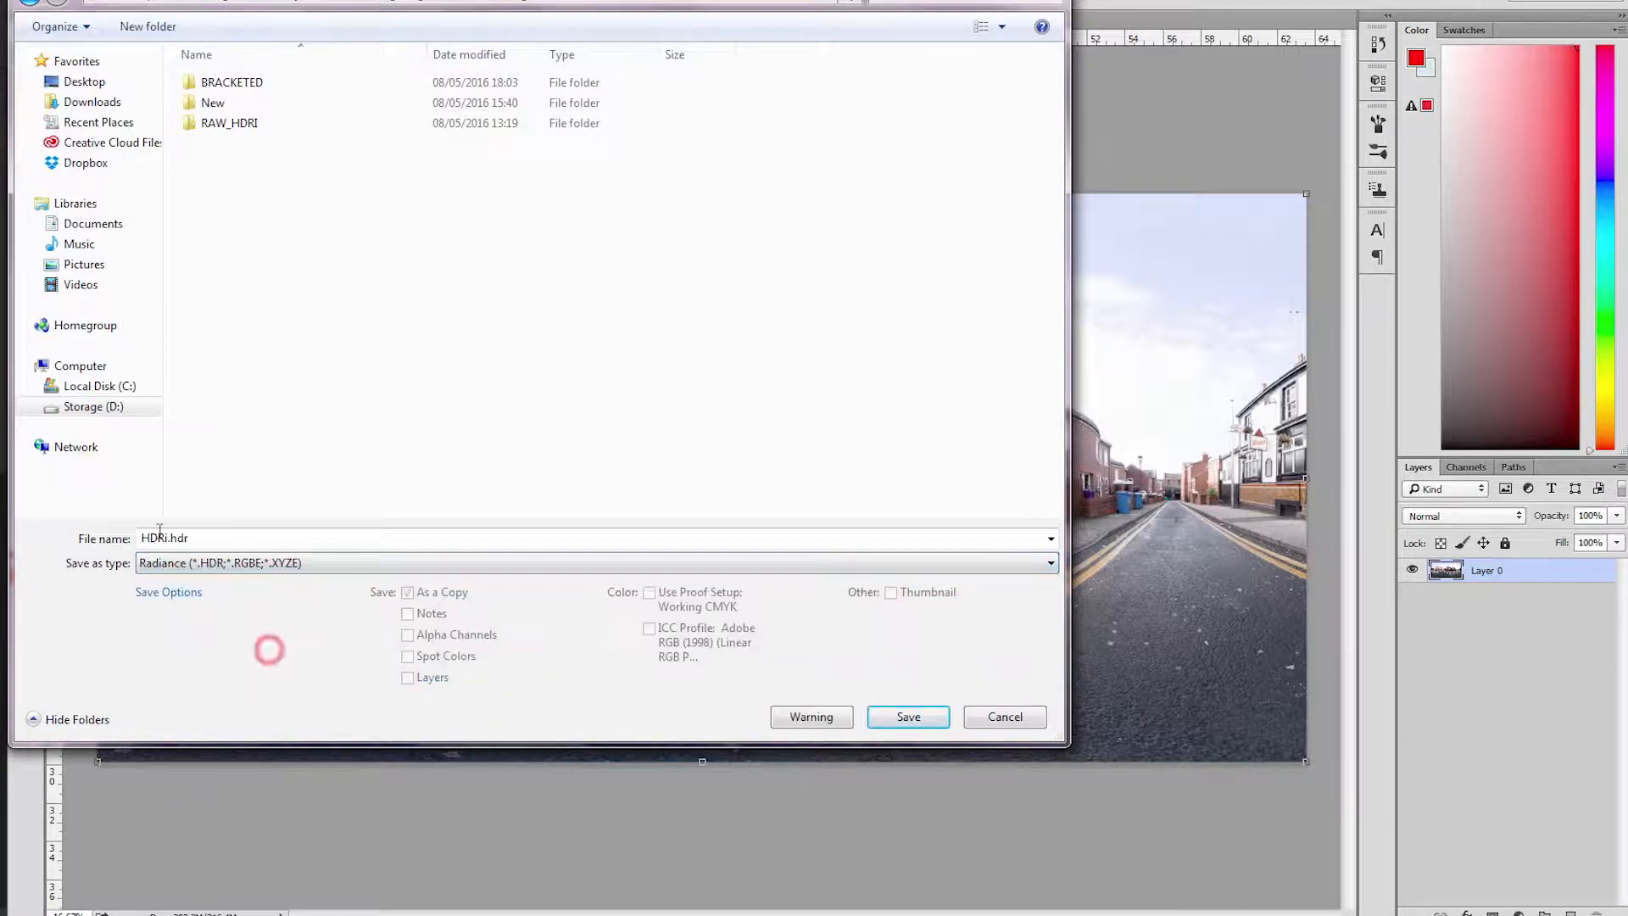
pyautogui.click(926, 717)
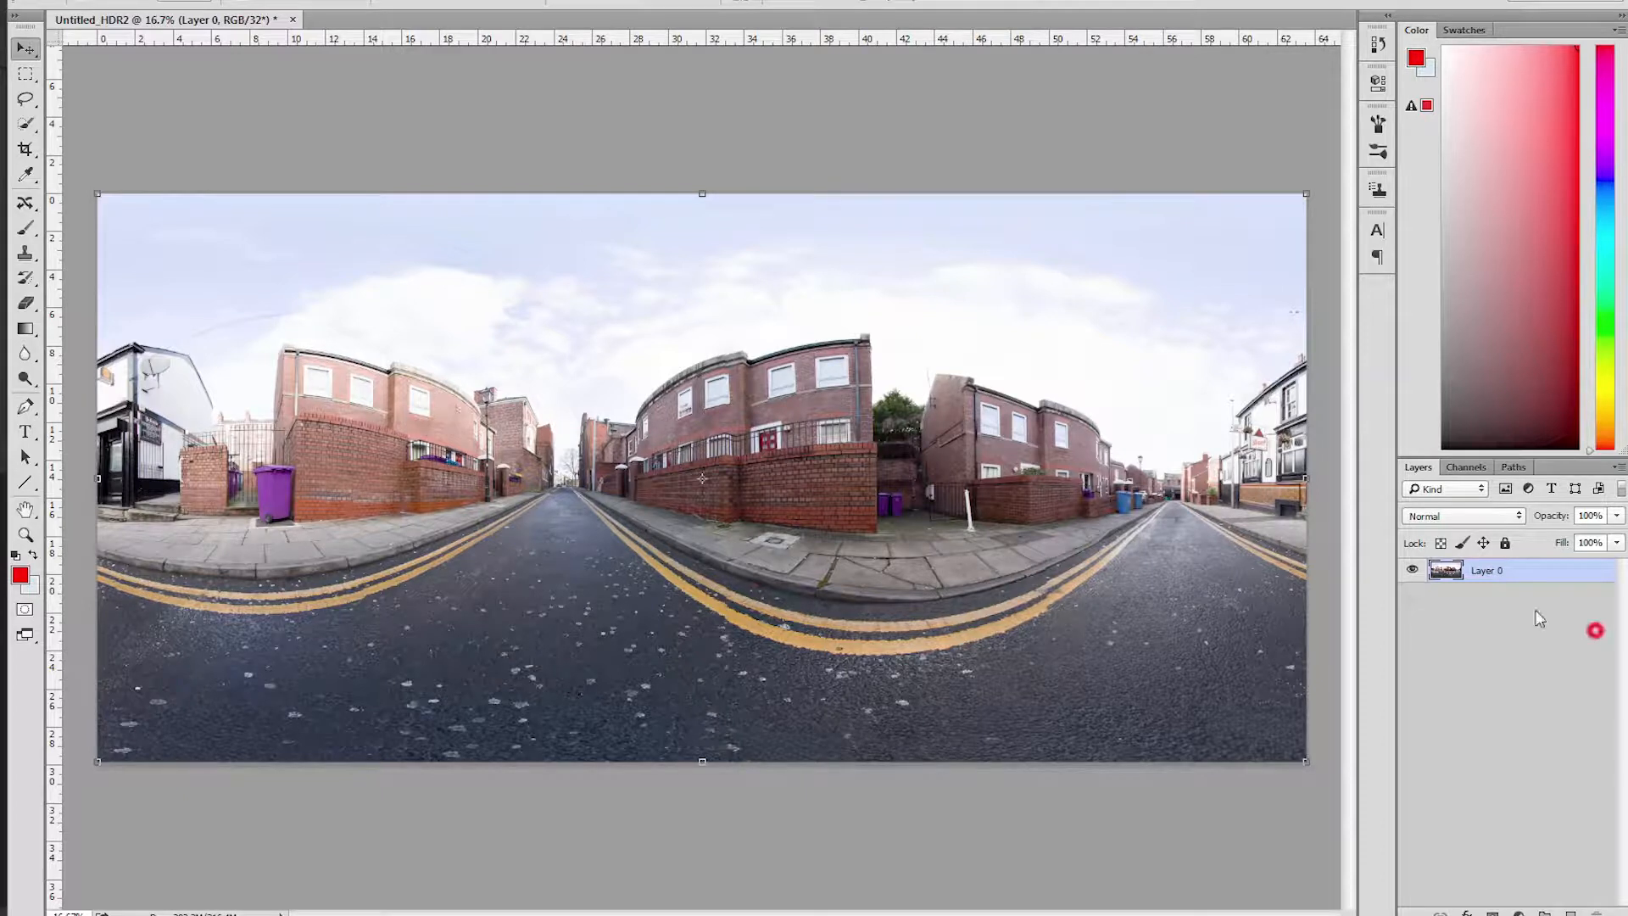
# Step: Apply a Gaussian Blur with a radius of 25 pixels to the whole panorama
pyautogui.click(322, 2)
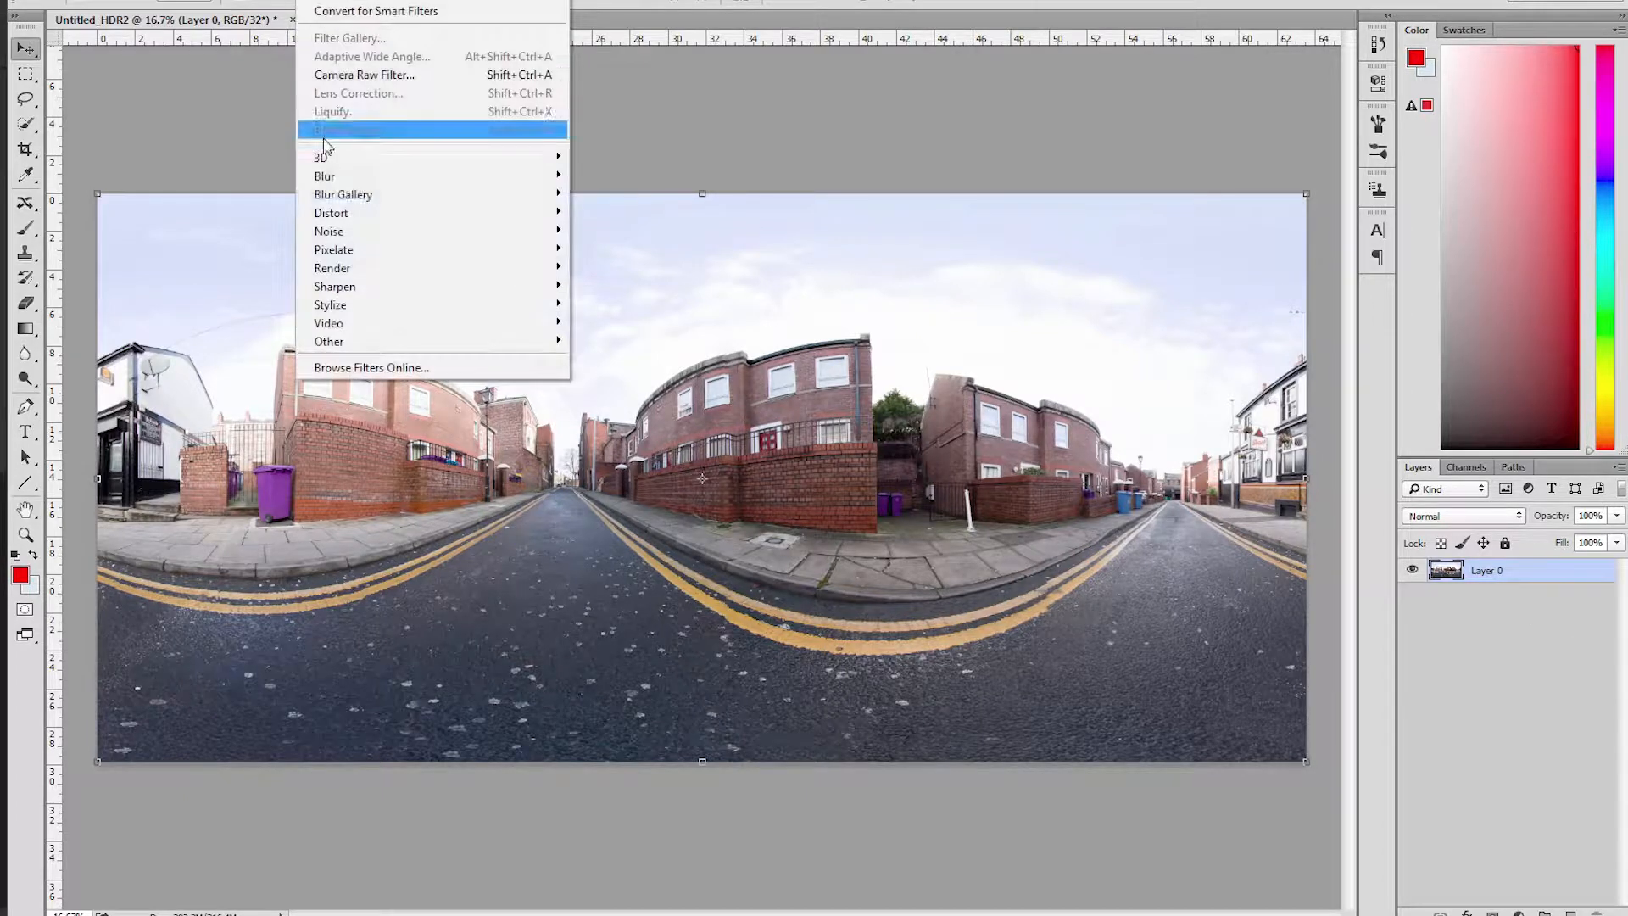
pyautogui.click(343, 175)
pyautogui.click(619, 249)
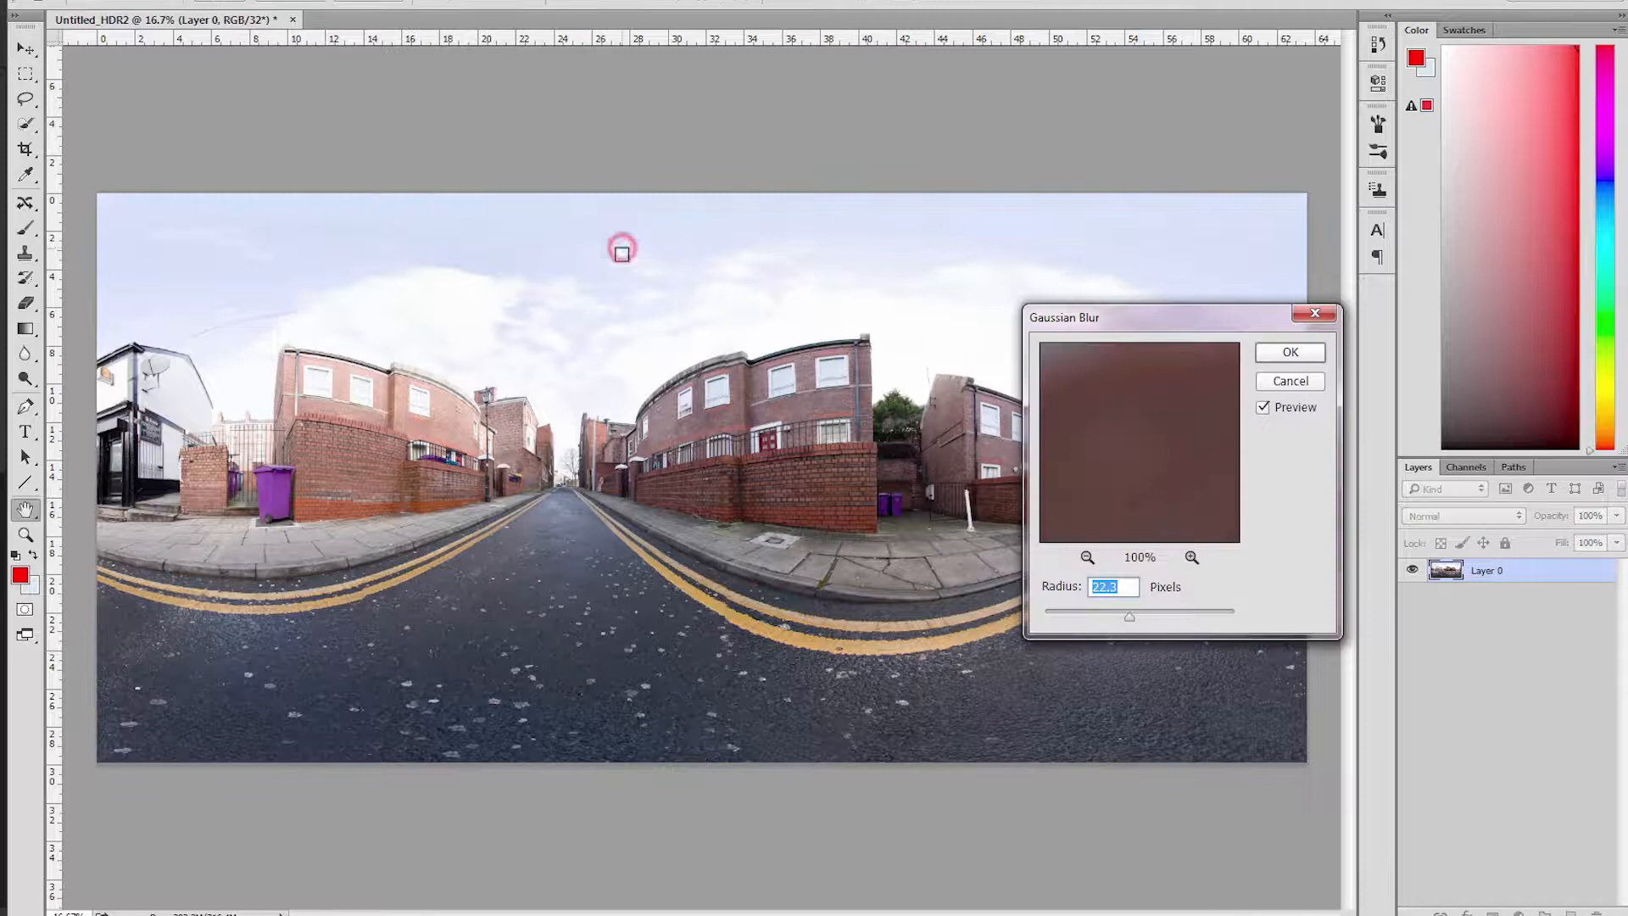
pyautogui.write('7')
pyautogui.moveTo(1106, 617); pyautogui.dragTo(1138, 623)
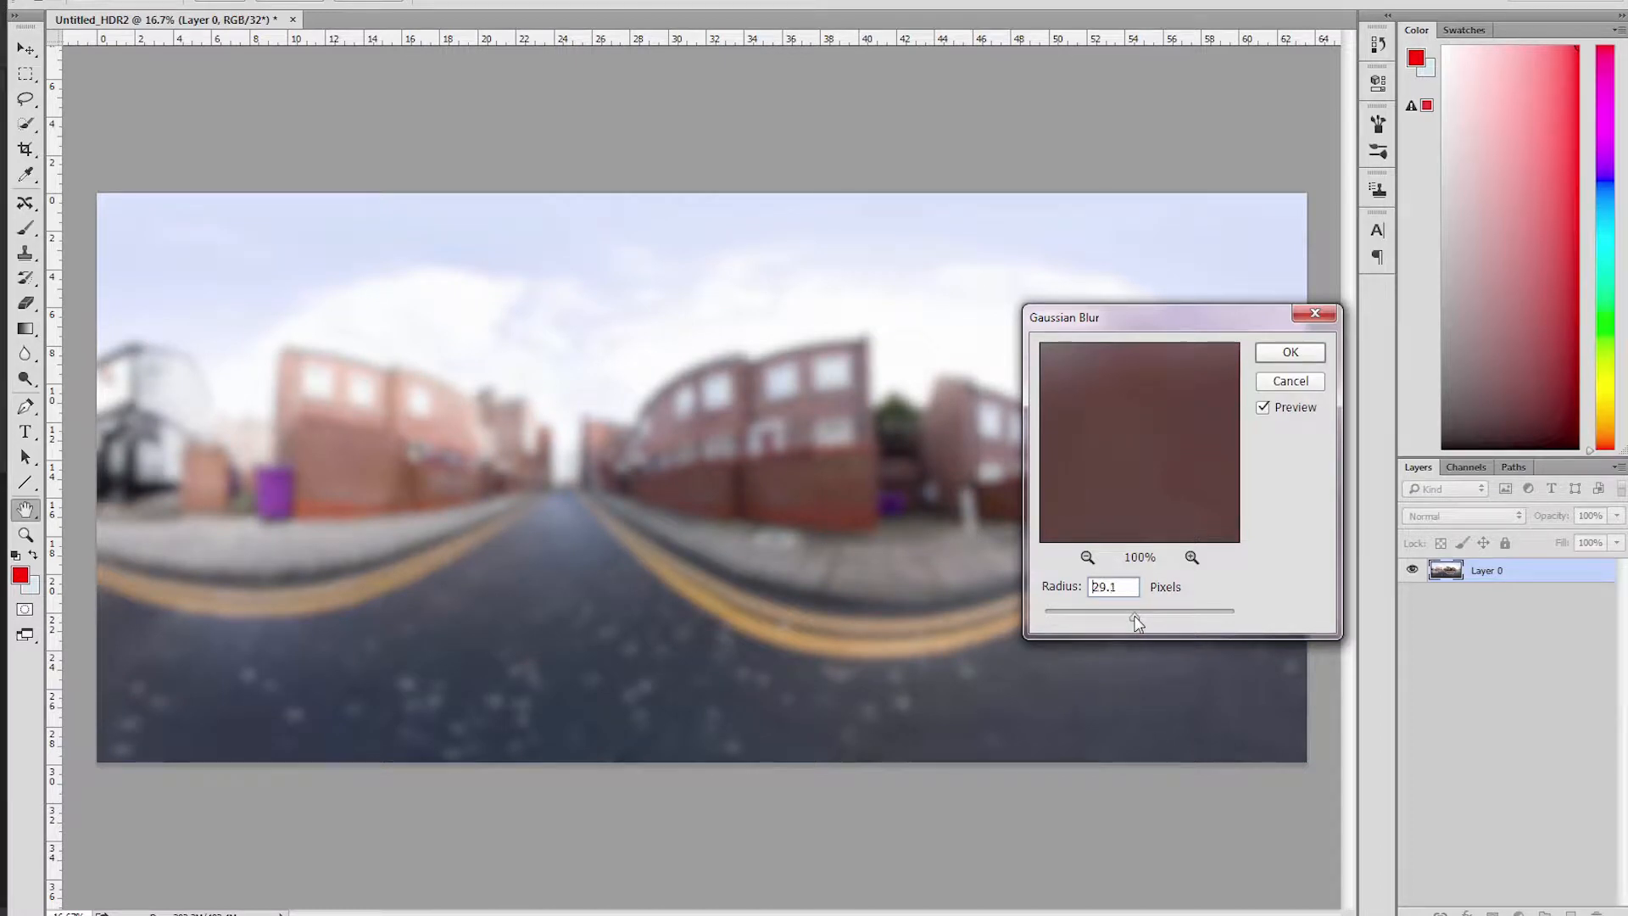
pyautogui.write('30')
pyautogui.moveTo(1117, 317); pyautogui.dragTo(1058, 319)
pyautogui.moveTo(1062, 589); pyautogui.dragTo(983, 580)
pyautogui.write('25')
pyautogui.moveTo(1077, 331); pyautogui.dragTo(1144, 338)
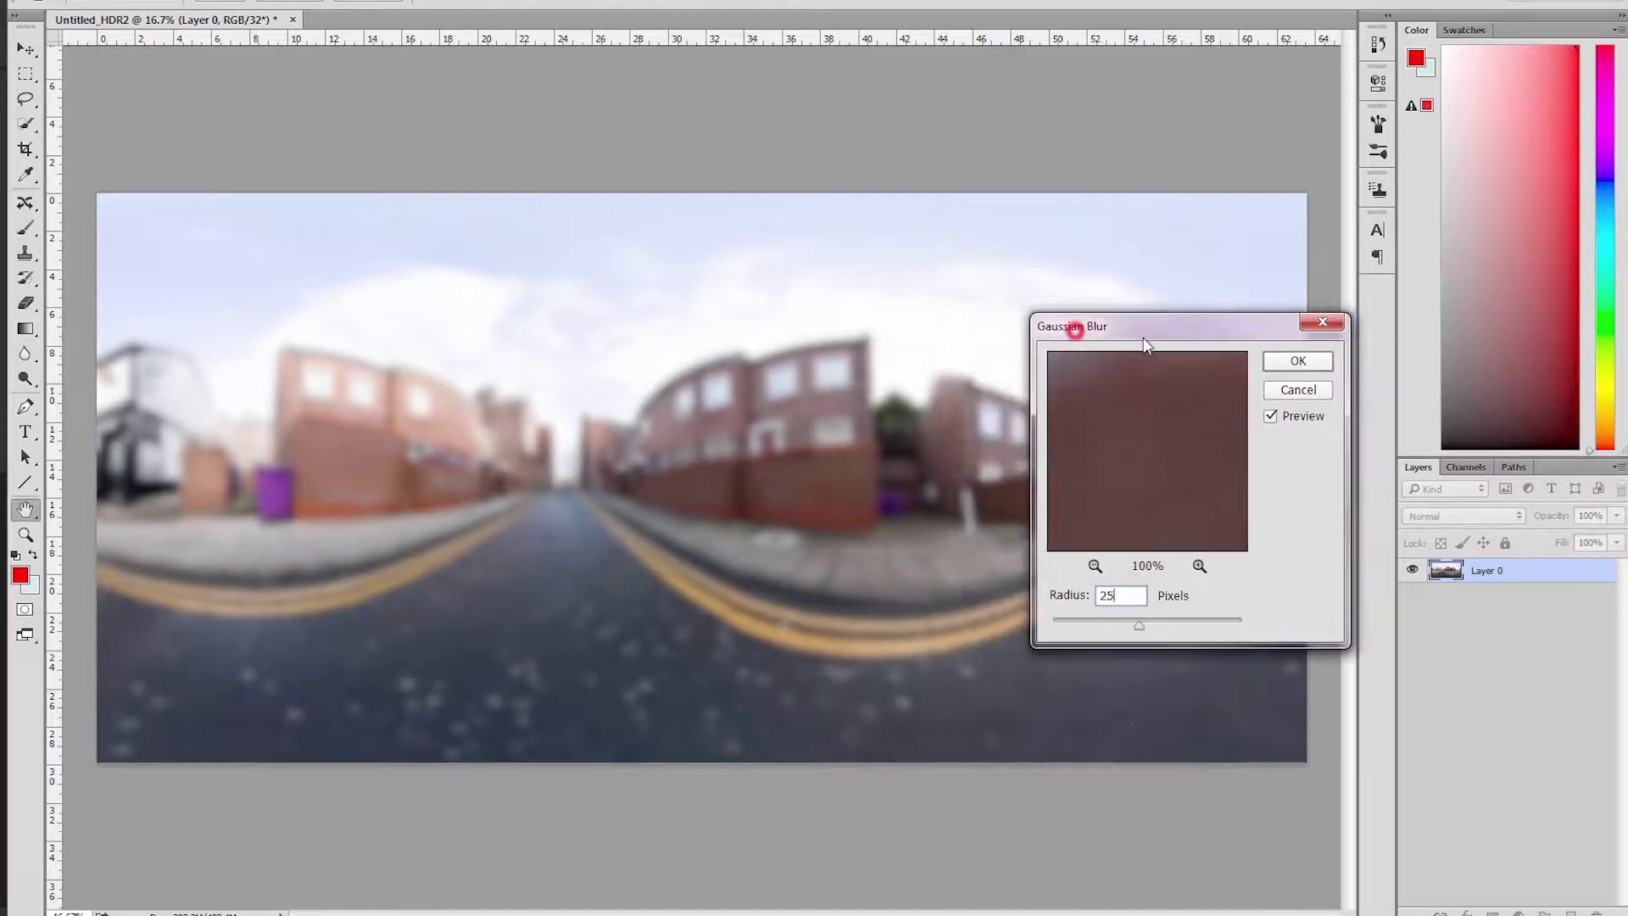
pyautogui.click(1282, 360)
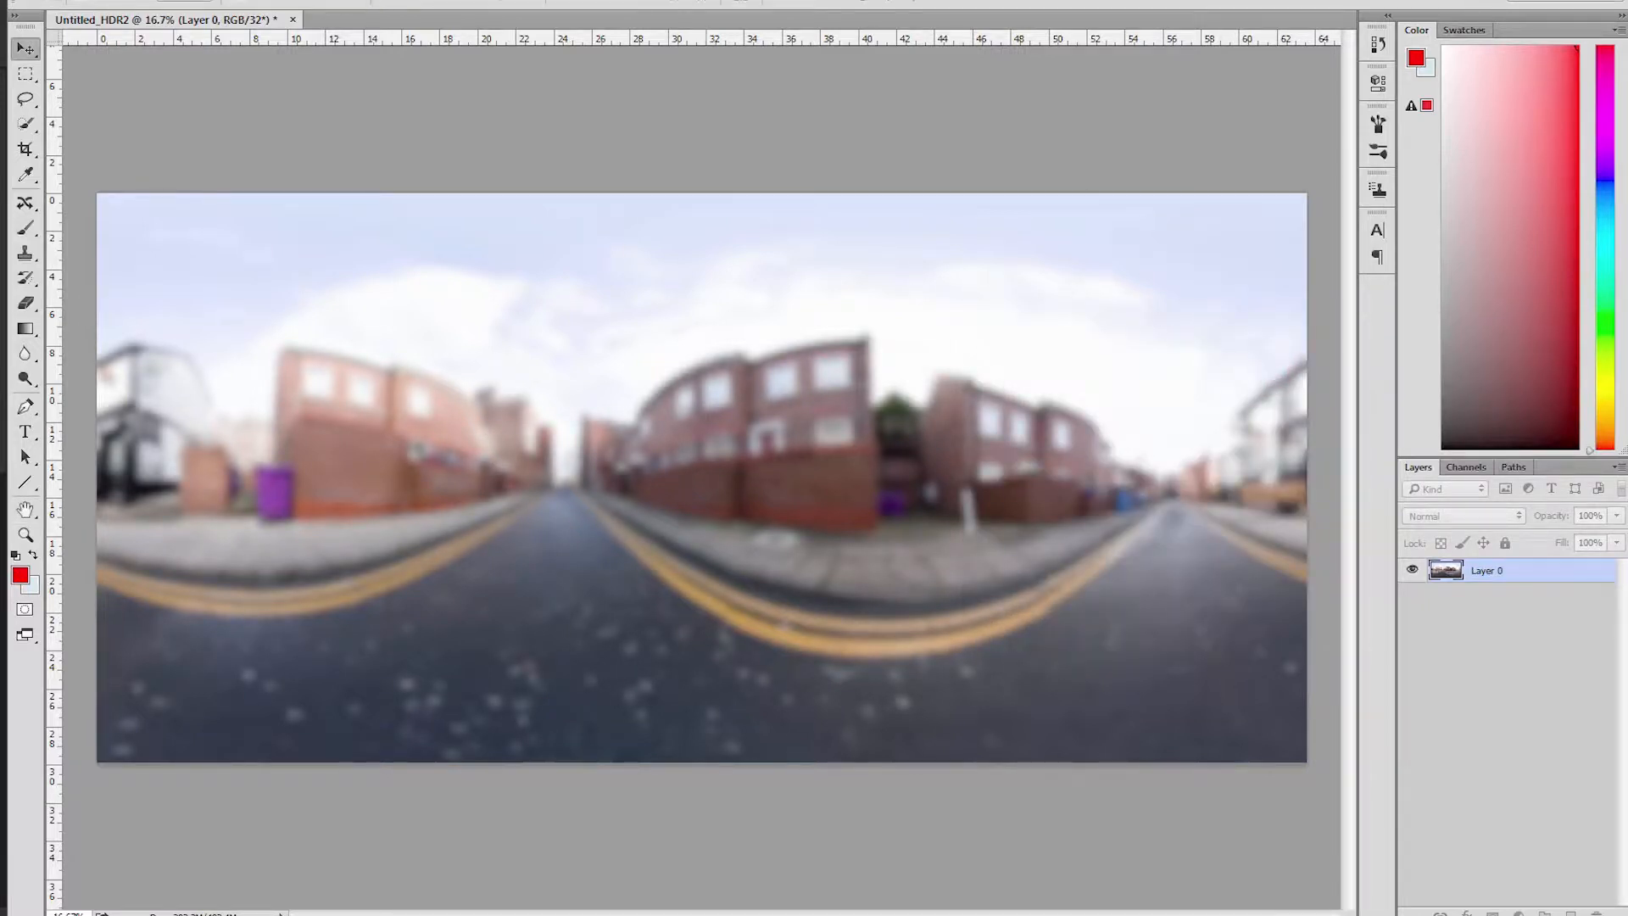
# Step: Save the blurred panorama in Radiance format as HDRi_Blurred.hdr, next to HDRi.hdr
pyautogui.hotkey('alt', 'f')
pyautogui.click(99, 176)
pyautogui.click(399, 563)
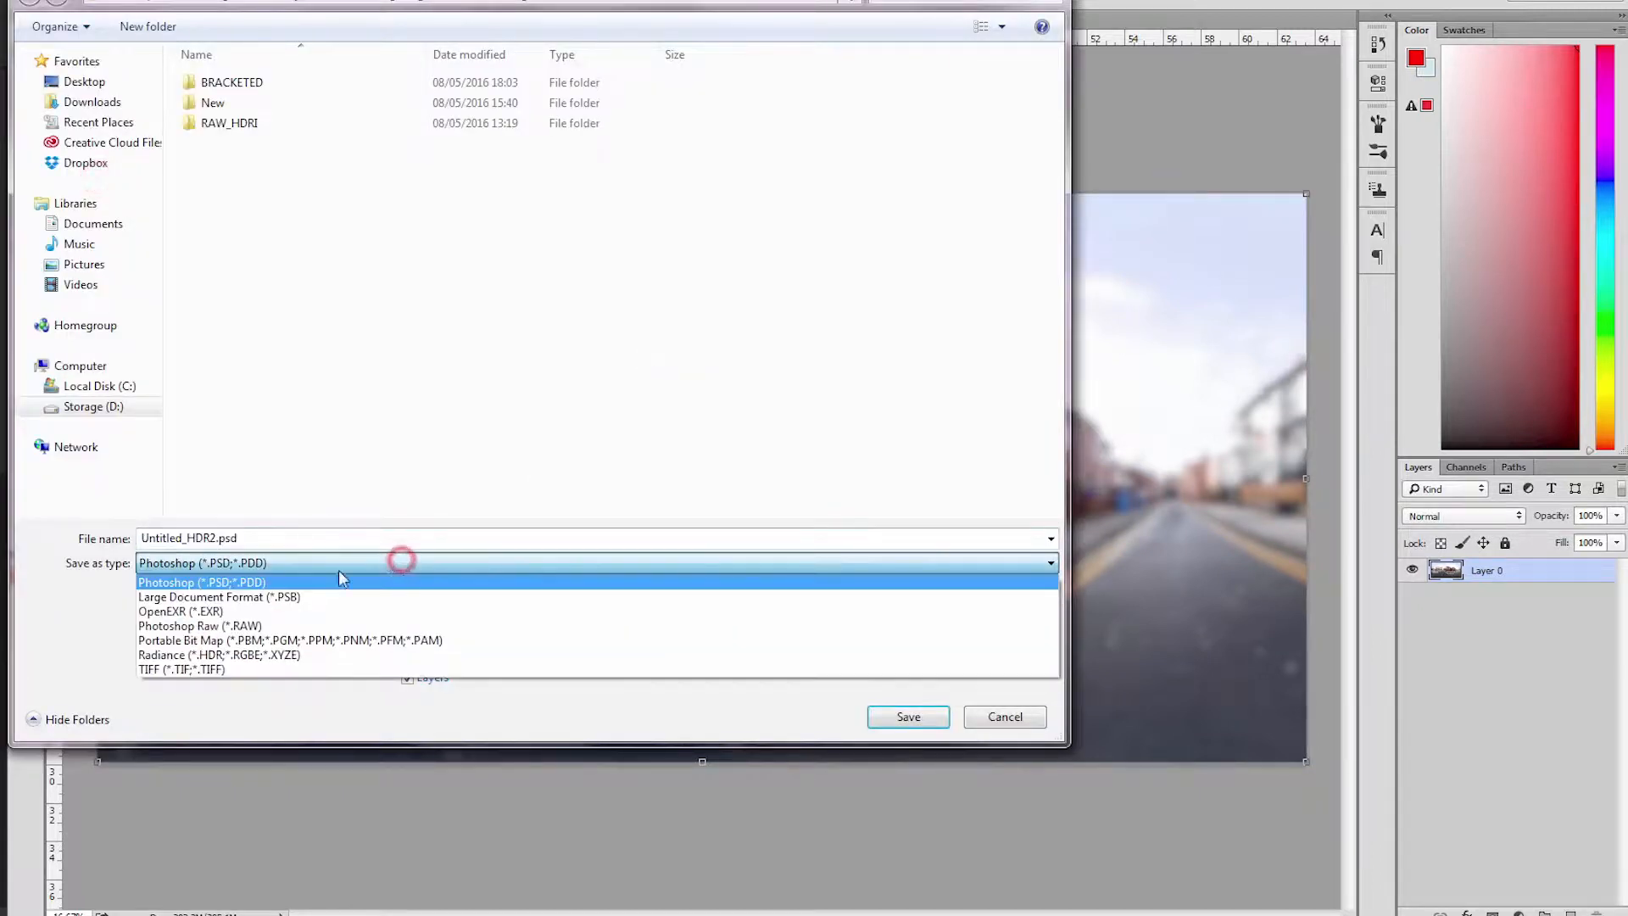
pyautogui.click(229, 656)
pyautogui.click(224, 143)
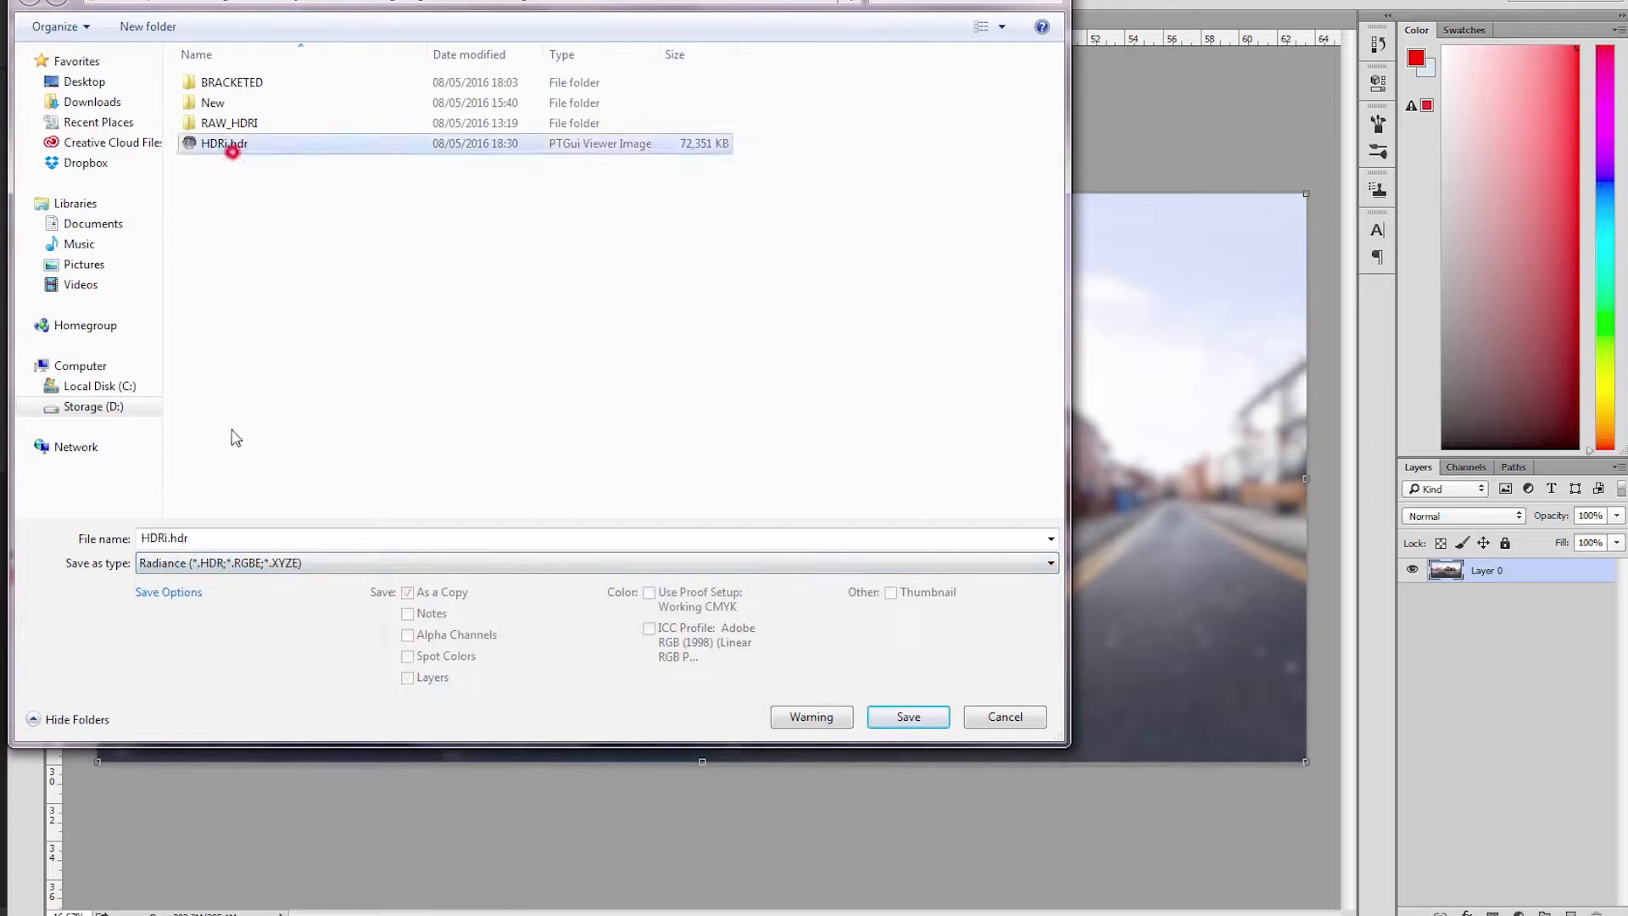
pyautogui.click(162, 538)
pyautogui.click(164, 538)
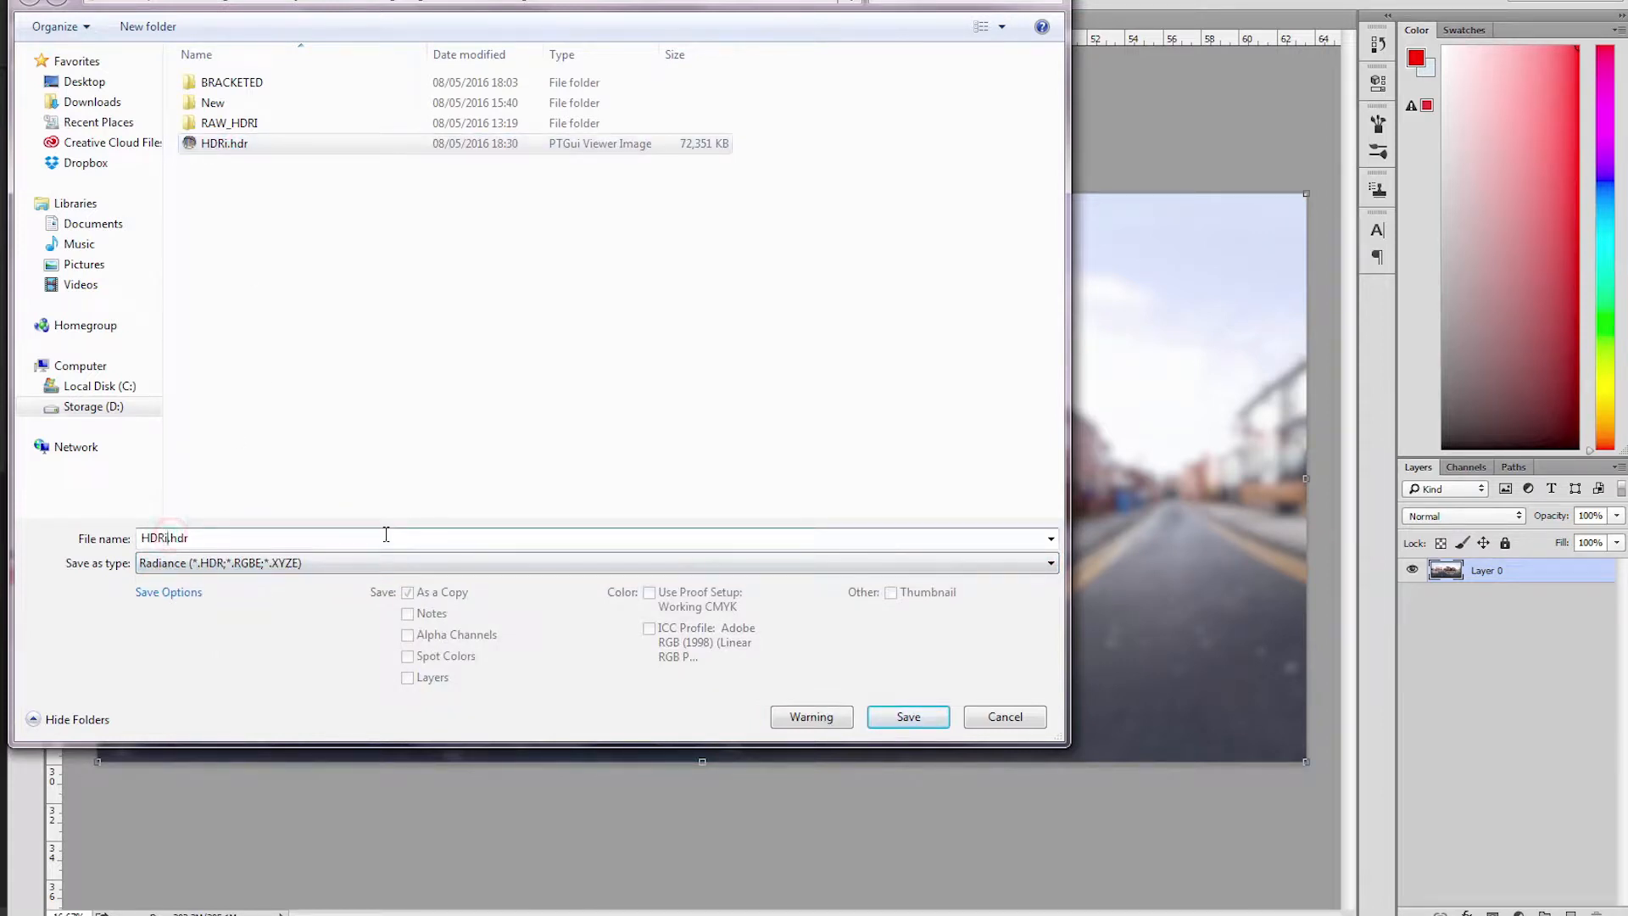
pyautogui.write('_Blurred')
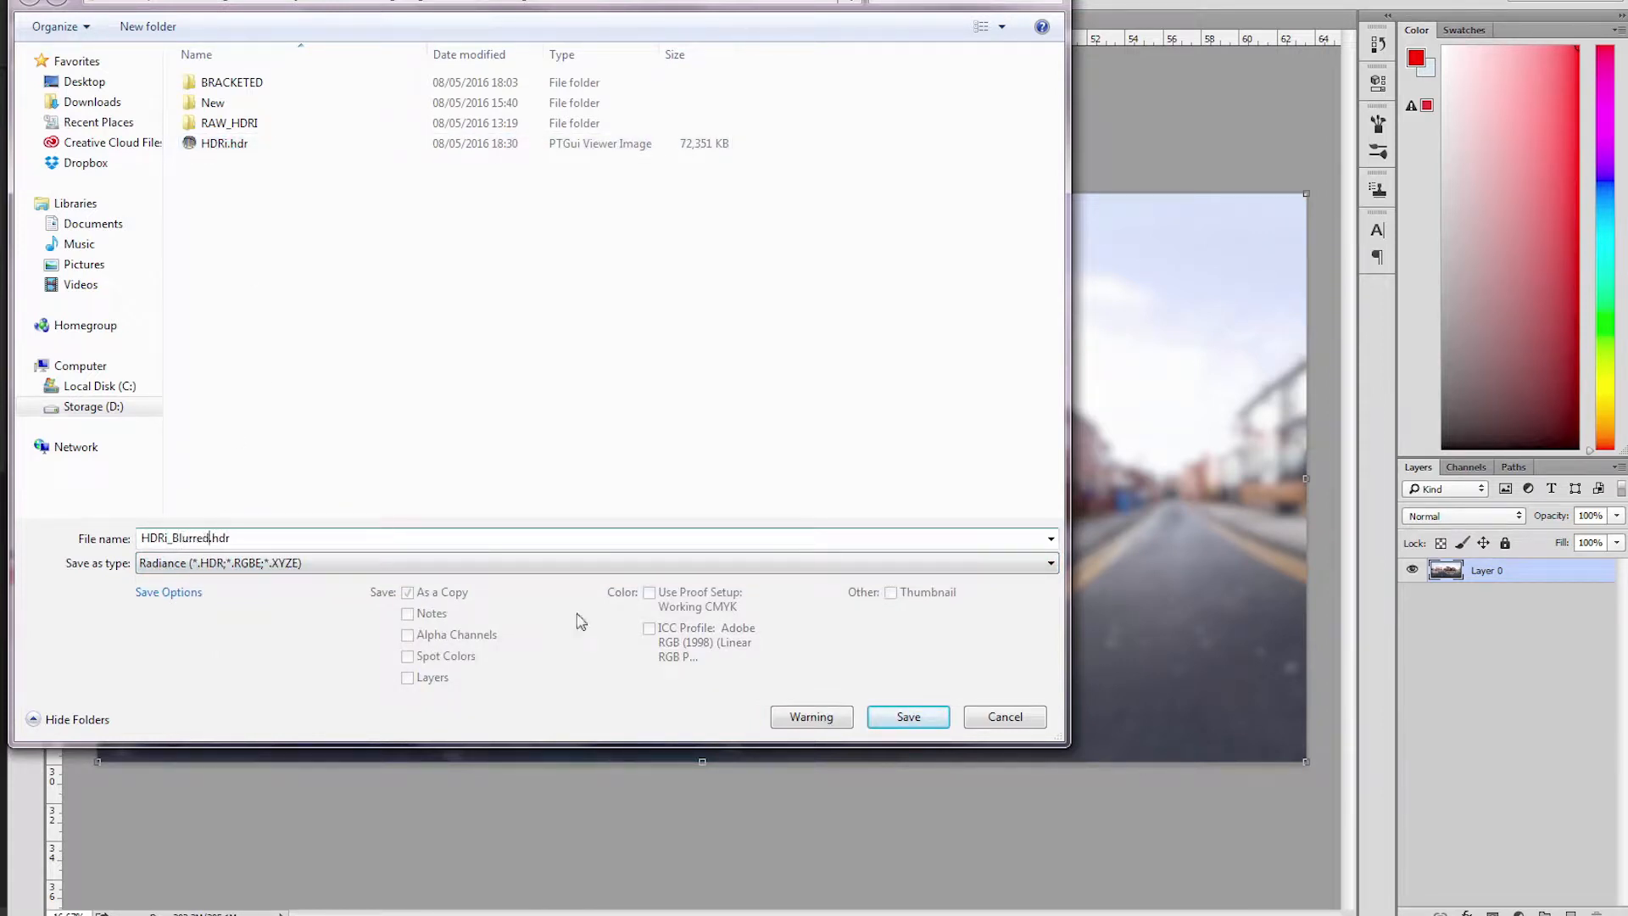
pyautogui.click(892, 725)
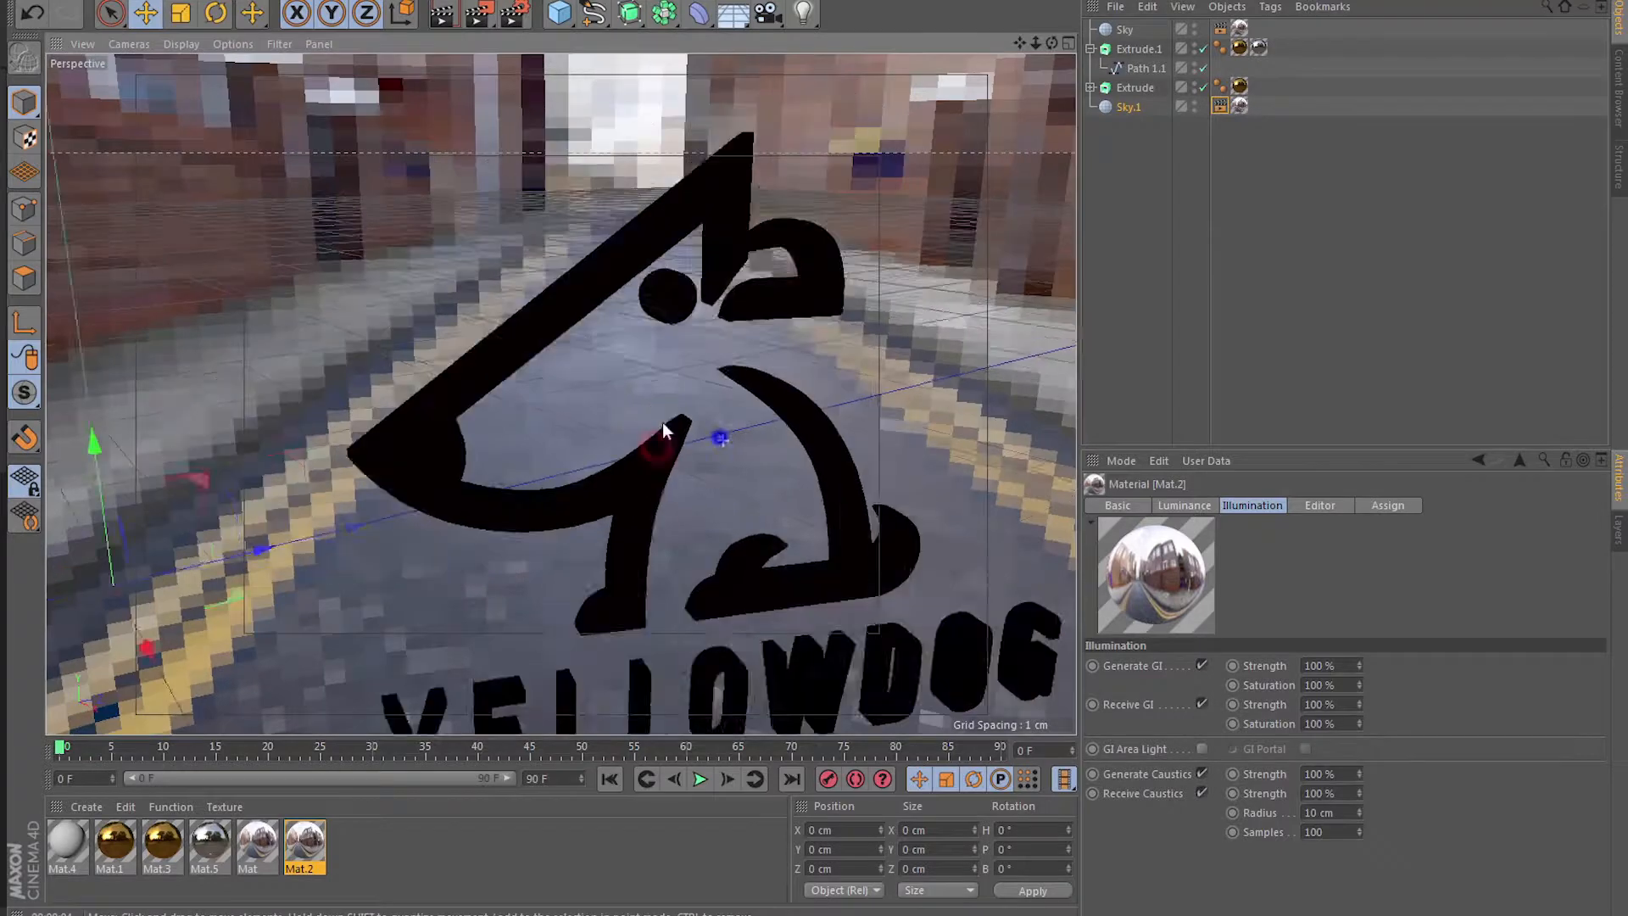
# Step: Switch to Cinema 4D and render the YELLOWDOG logo with the HDRI sky from the front and from behind
pyautogui.moveTo(663, 423); pyautogui.dragTo(714, 466)
pyautogui.click(441, 15)
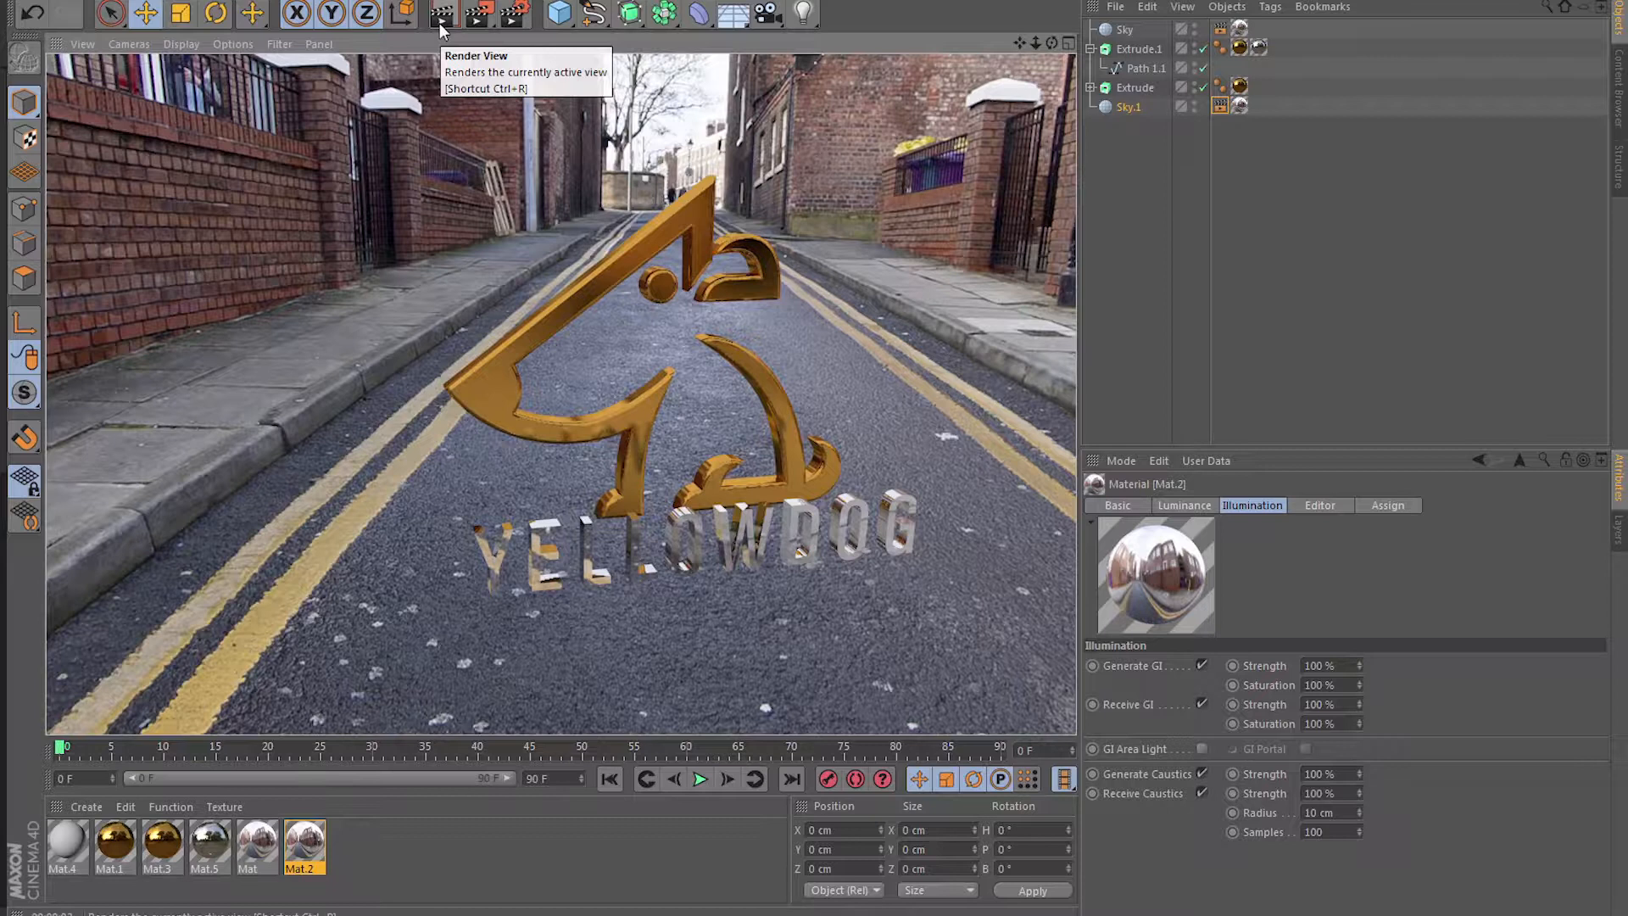
pyautogui.moveTo(882, 298); pyautogui.dragTo(431, 279)
pyautogui.click(444, 13)
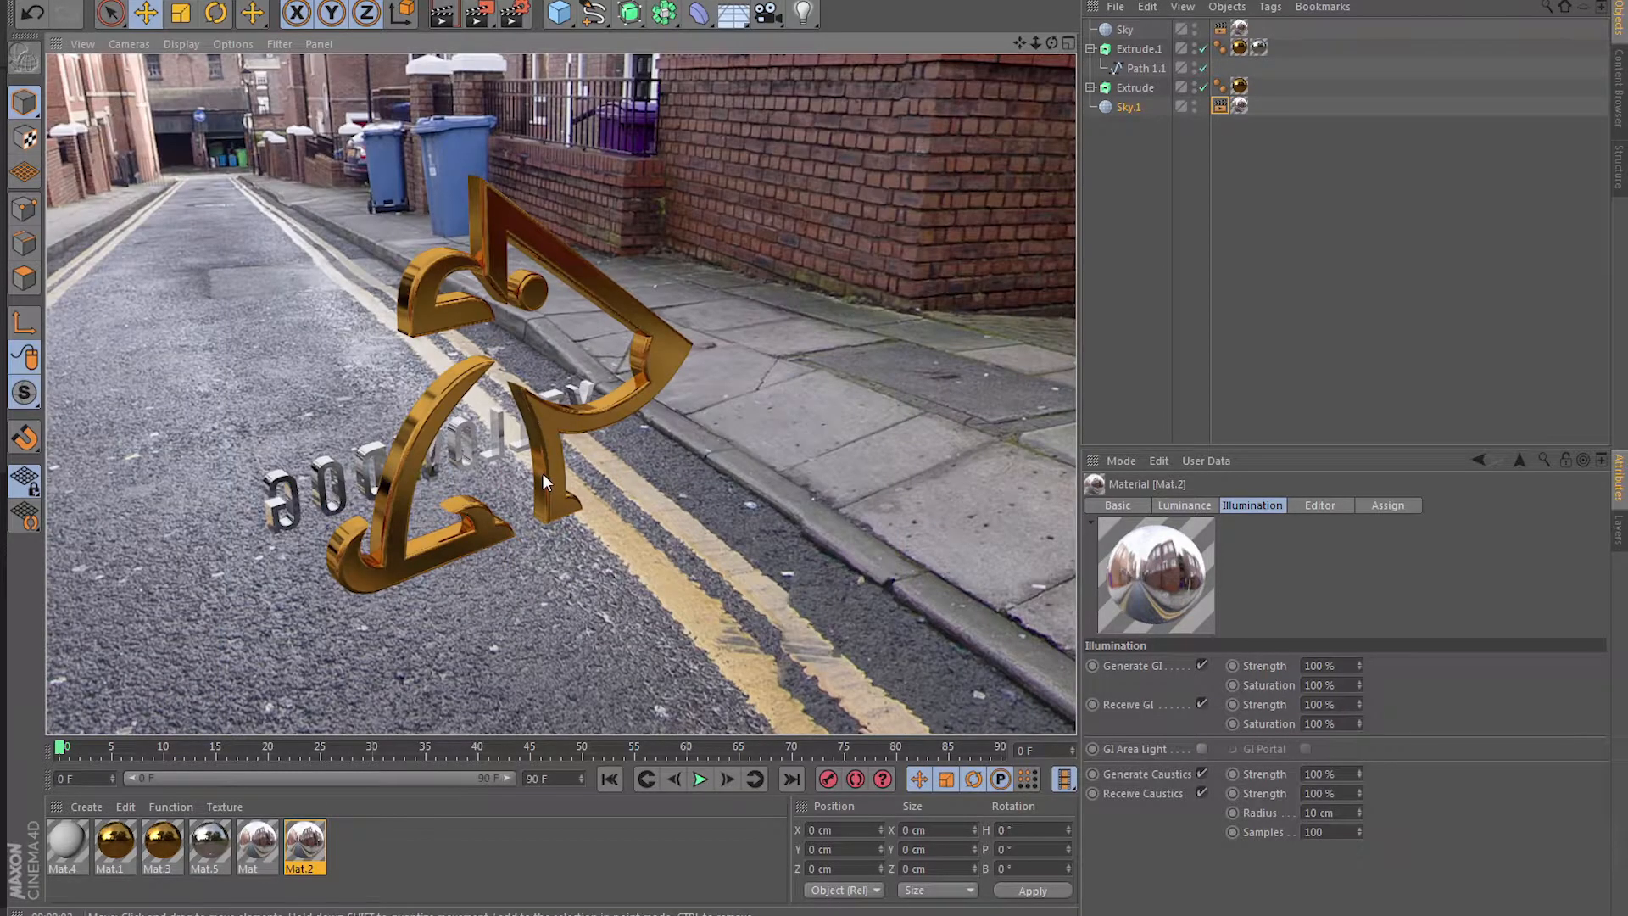
# Step: Turn back to the front of the YELLOWDOG logo and render it from farther away
pyautogui.moveTo(396, 489); pyautogui.dragTo(632, 528)
pyautogui.scroll(-5, 650, 515)
pyautogui.scroll(2, 636, 513)
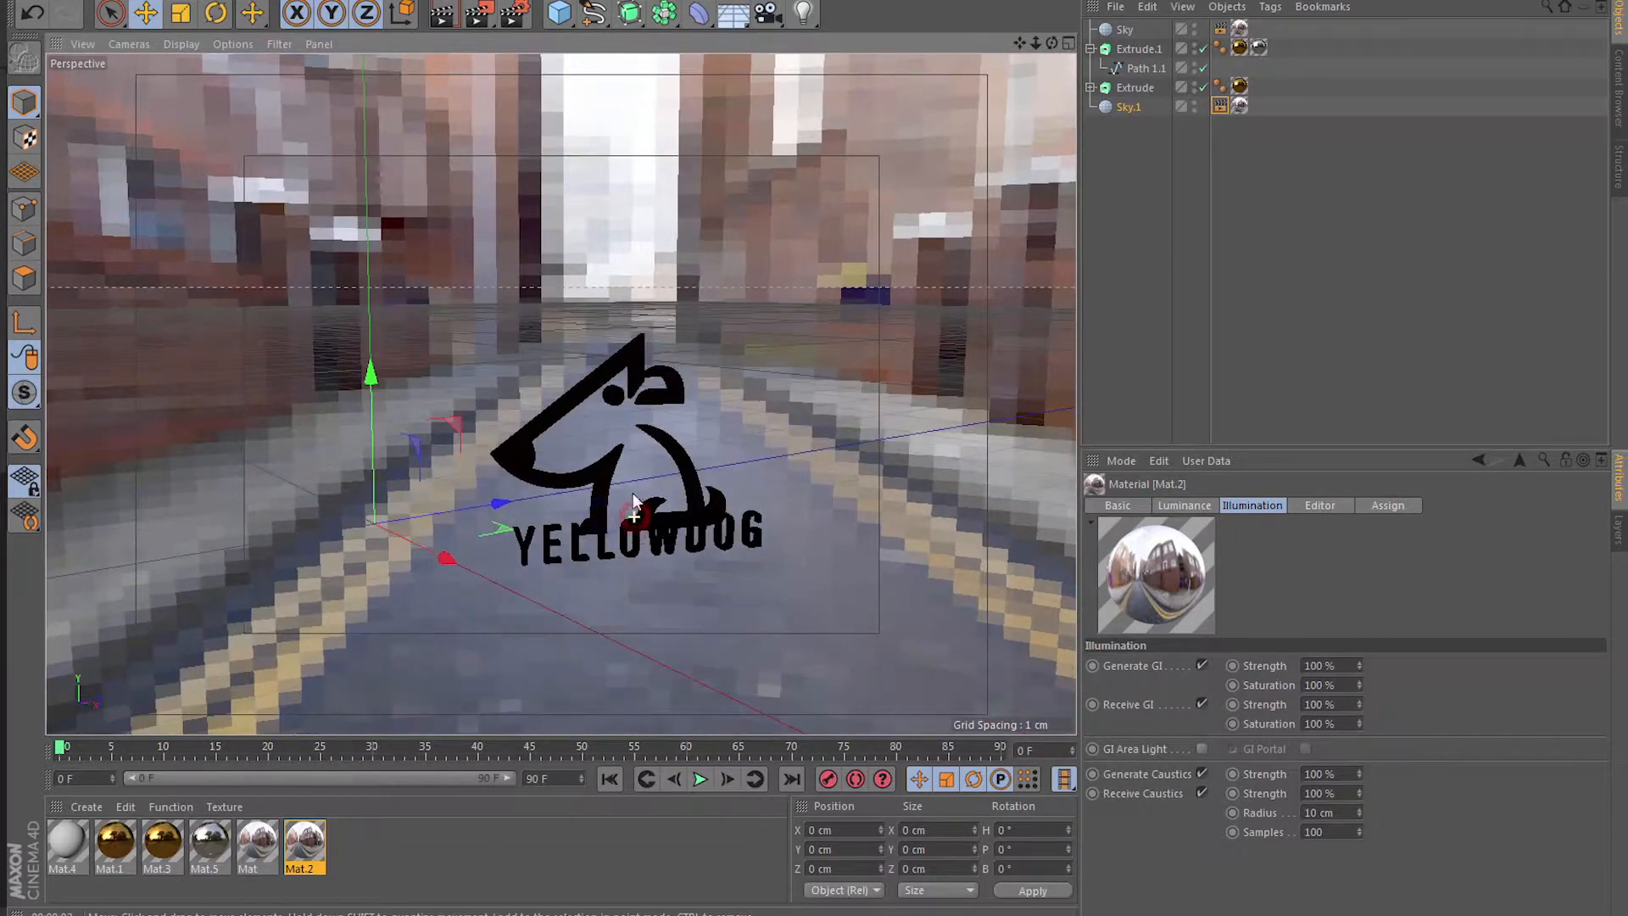
pyautogui.click(453, 26)
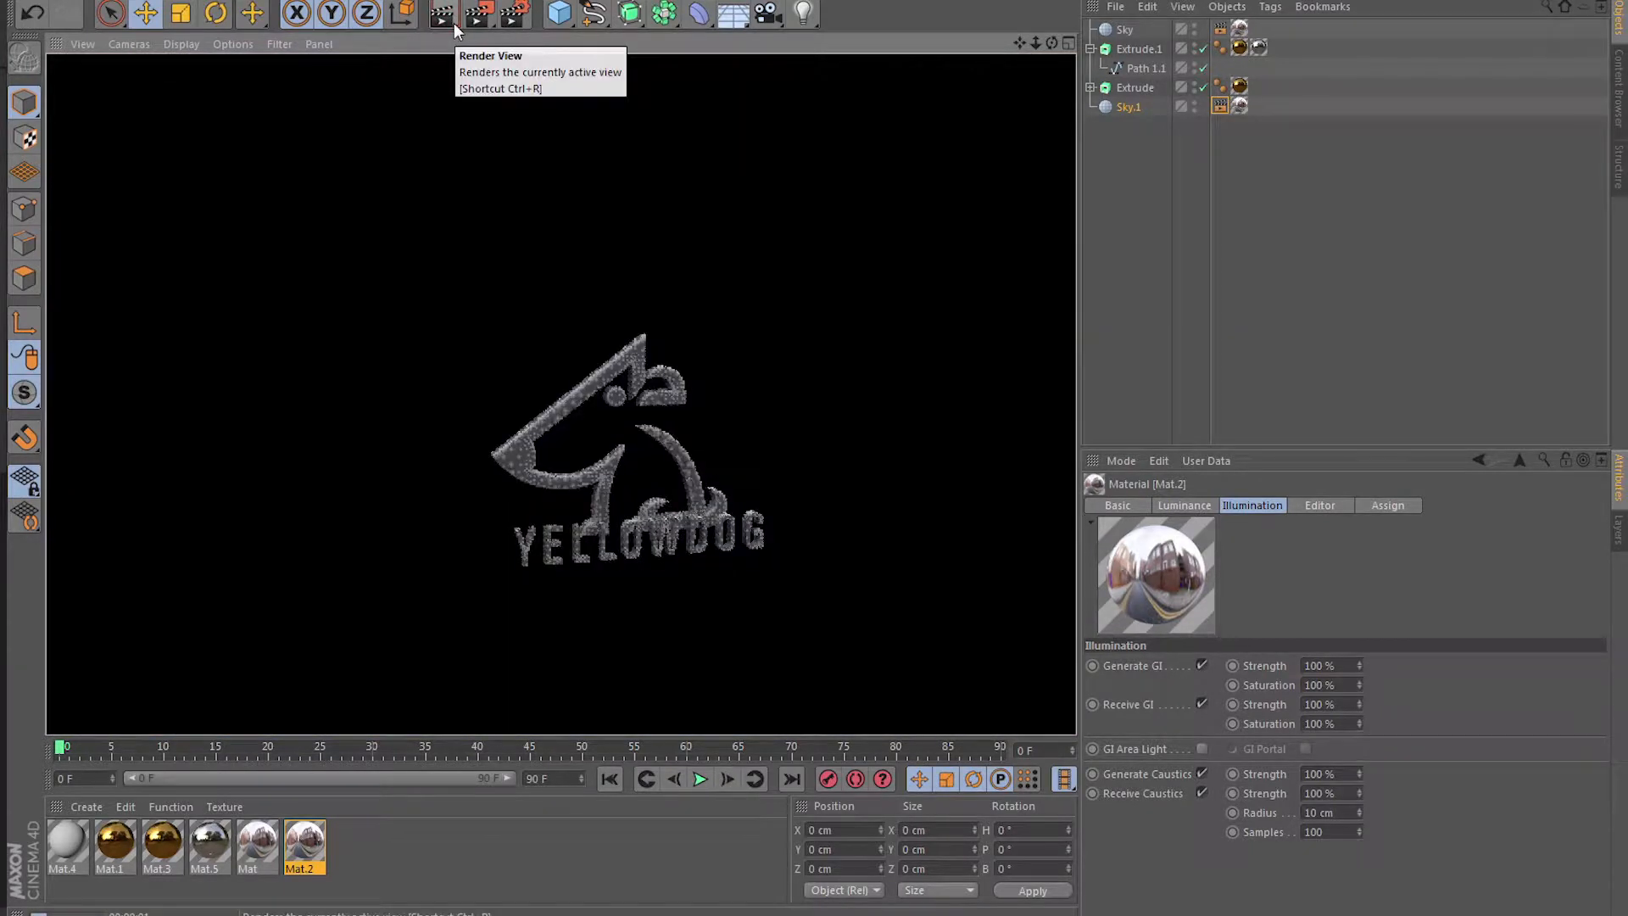